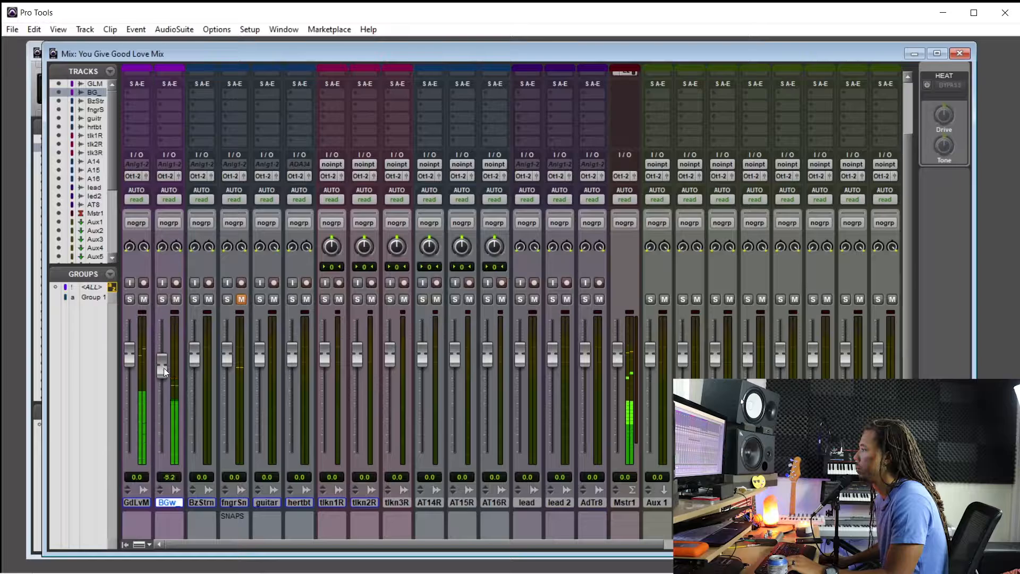
Step: Unmute finger Snaps and balance the track volumes: finger Snaps -3.3 dB, Good Love Master +0.4 dB and lead +5.0 dB
{"action": "left_click", "coordinate": [240, 299]}
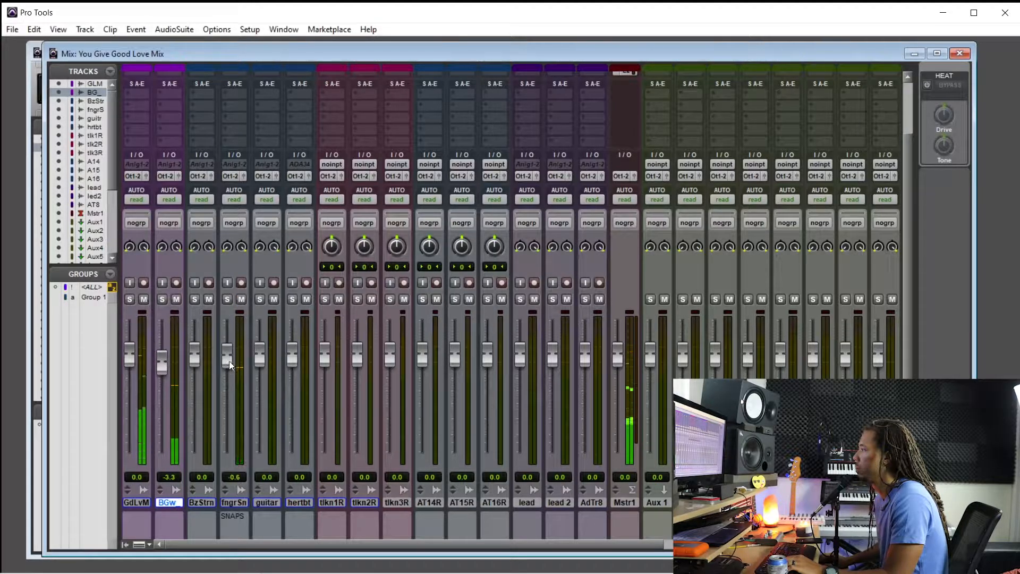
{"action": "left_click_drag", "start_coordinate": [229, 361], "coordinate": [230, 368]}
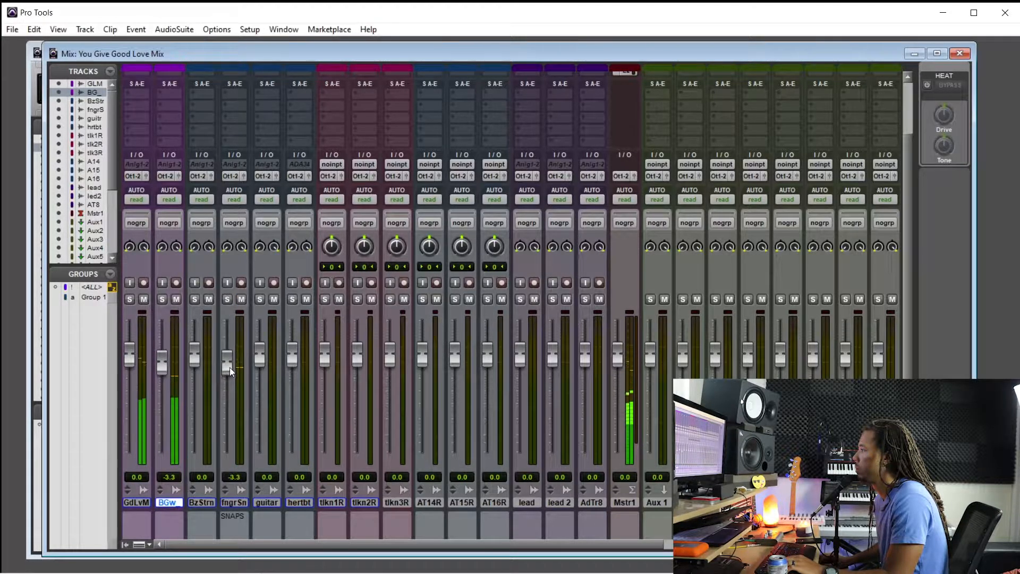
{"action": "left_click_drag", "start_coordinate": [133, 364], "coordinate": [133, 363]}
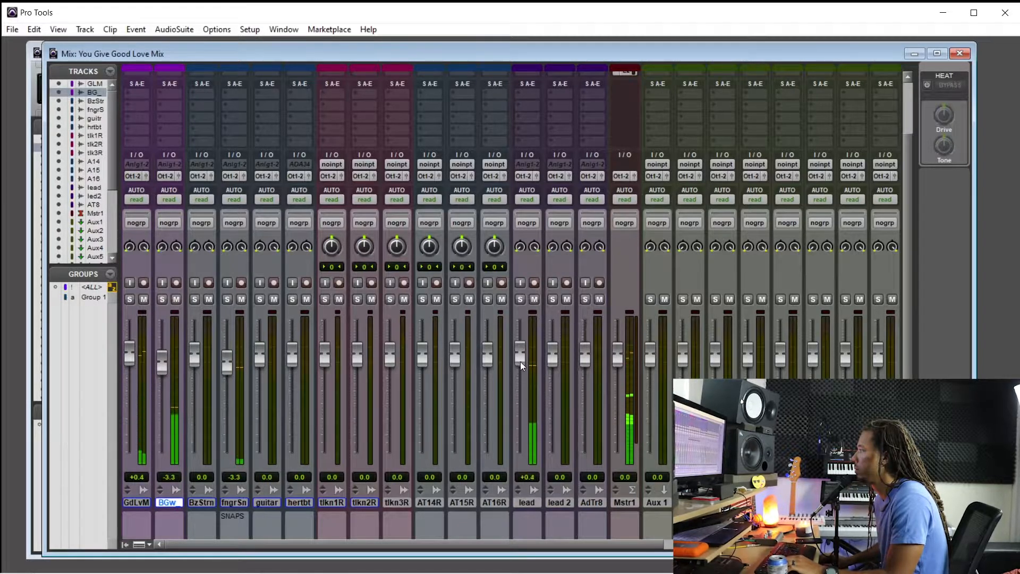
{"action": "left_click_drag", "start_coordinate": [520, 361], "coordinate": [522, 352]}
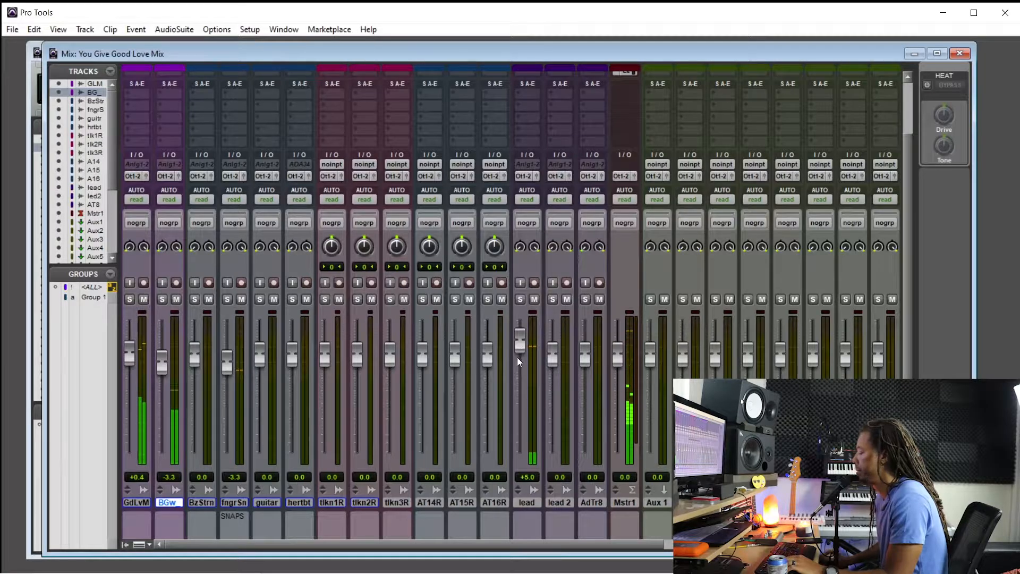
Step: Check which tracks play at this point in the song and set the guitar track's volume to +2.6 dB
{"action": "key", "text": "ctrl+equal"}
{"action": "scroll", "coordinate": [506, 360], "scroll_direction": "down", "scroll_amount": 5}
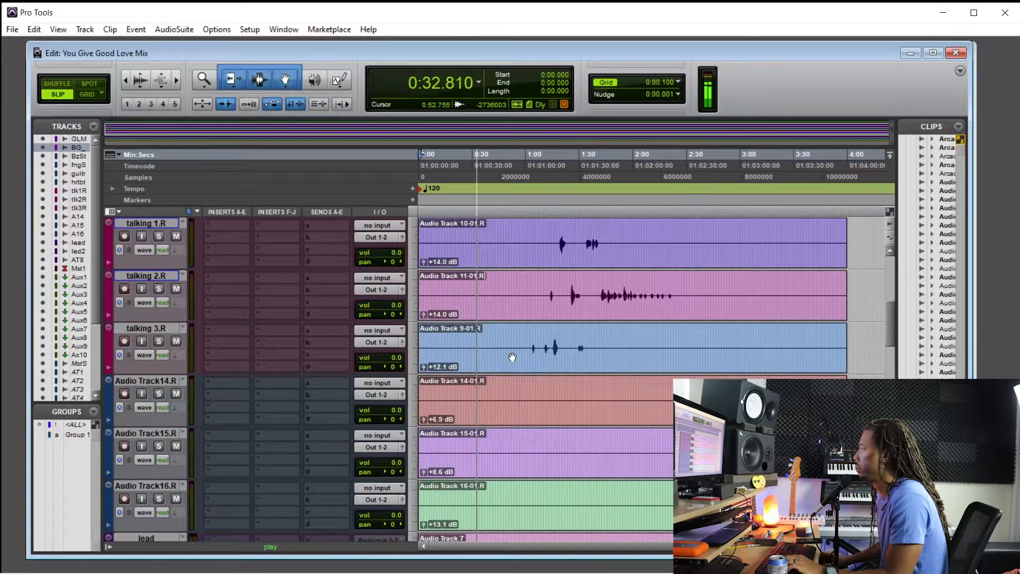
{"action": "scroll", "coordinate": [512, 357], "scroll_direction": "up", "scroll_amount": 5}
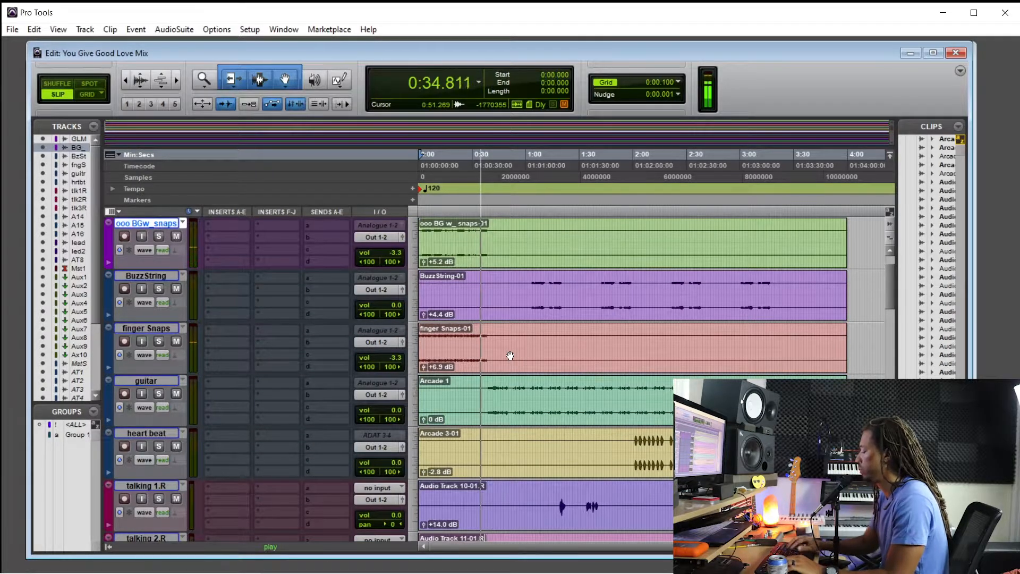
{"action": "key", "text": "ctrl+equal"}
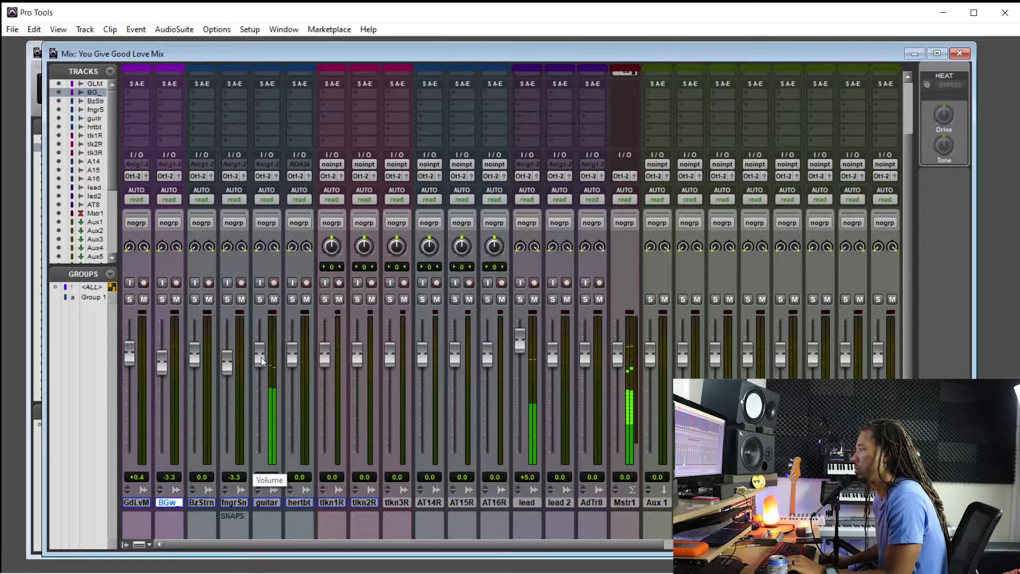
{"action": "left_click_drag", "start_coordinate": [260, 358], "coordinate": [265, 354]}
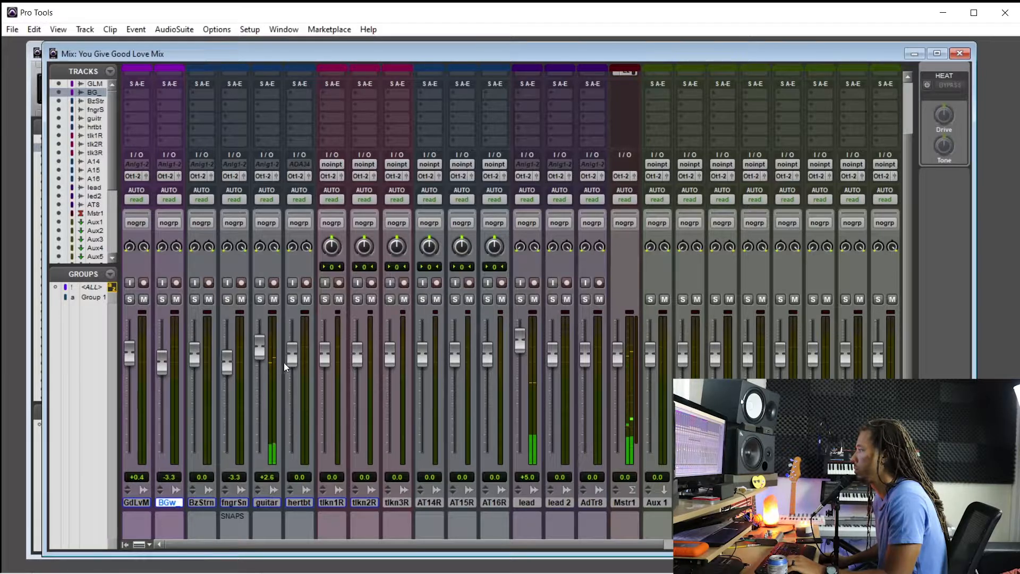
Step: Set the volume of Audio Track 8 to +0.7 dB
{"action": "key", "text": "ctrl+equal"}
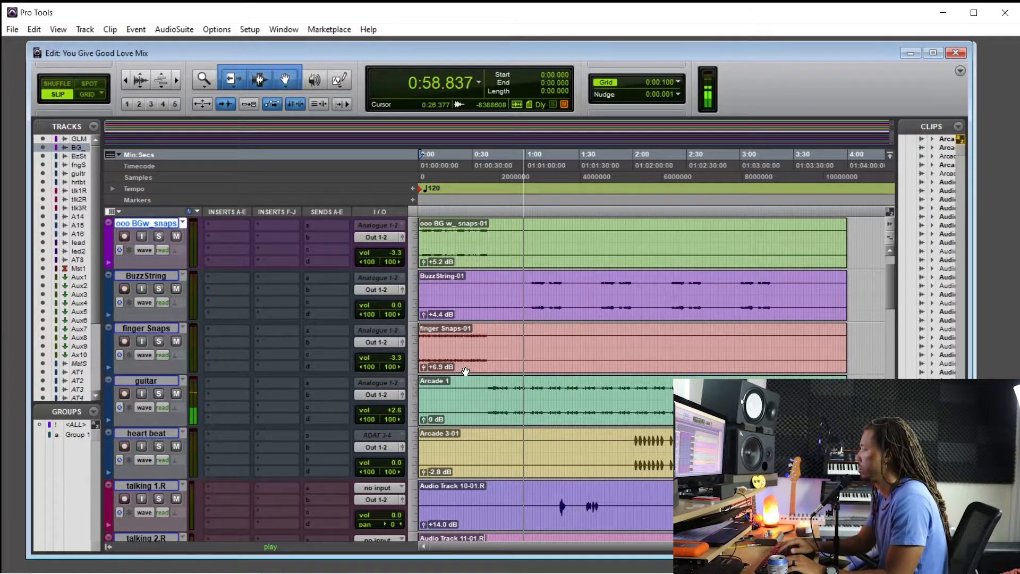
{"action": "key", "text": "ctrl+equal"}
{"action": "mouse_move", "coordinate": [589, 355]}
{"action": "left_mouse_down"}
{"action": "mouse_move", "coordinate": [579, 369]}
{"action": "mouse_move", "coordinate": [587, 374]}
{"action": "mouse_move", "coordinate": [591, 361]}
{"action": "left_mouse_up"}
Step: Move the Audio Track 8 vocal section from about 1:01 to 1:21 onto the lead track at the same time position
{"action": "key", "text": "ctrl+equal"}
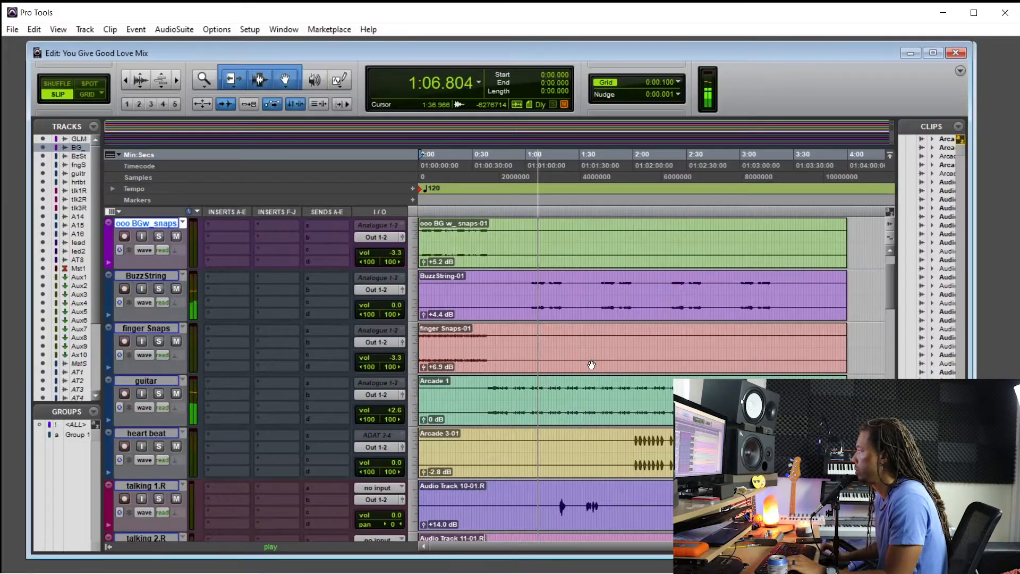
{"action": "scroll", "coordinate": [577, 353], "scroll_direction": "down", "scroll_amount": 5}
{"action": "scroll", "coordinate": [576, 352], "scroll_direction": "up", "scroll_amount": 2}
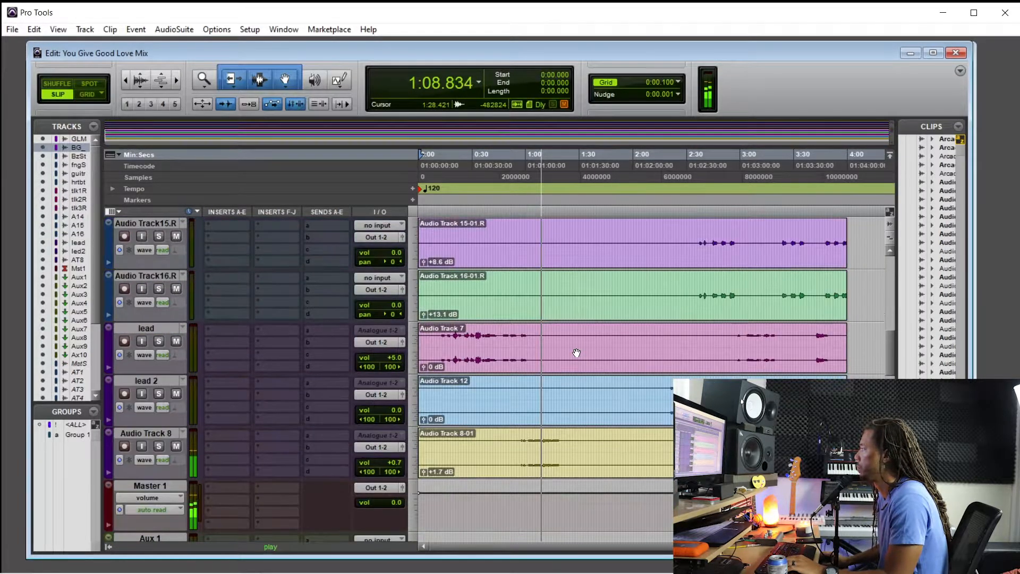
{"action": "key", "text": "ctrl+bracketright"}
{"action": "key", "text": "ctrl+bracketright"}
{"action": "key", "text": "ctrl+bracketright"}
{"action": "key", "text": "ctrl+bracketleft"}
{"action": "key", "text": "ctrl+bracketleft"}
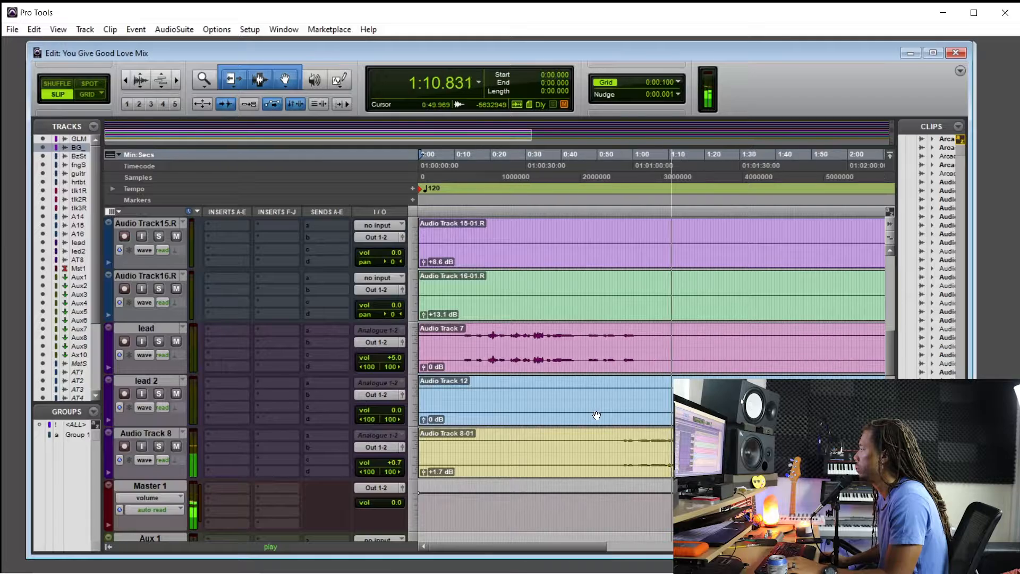
{"action": "key", "text": "ctrl+bracketright"}
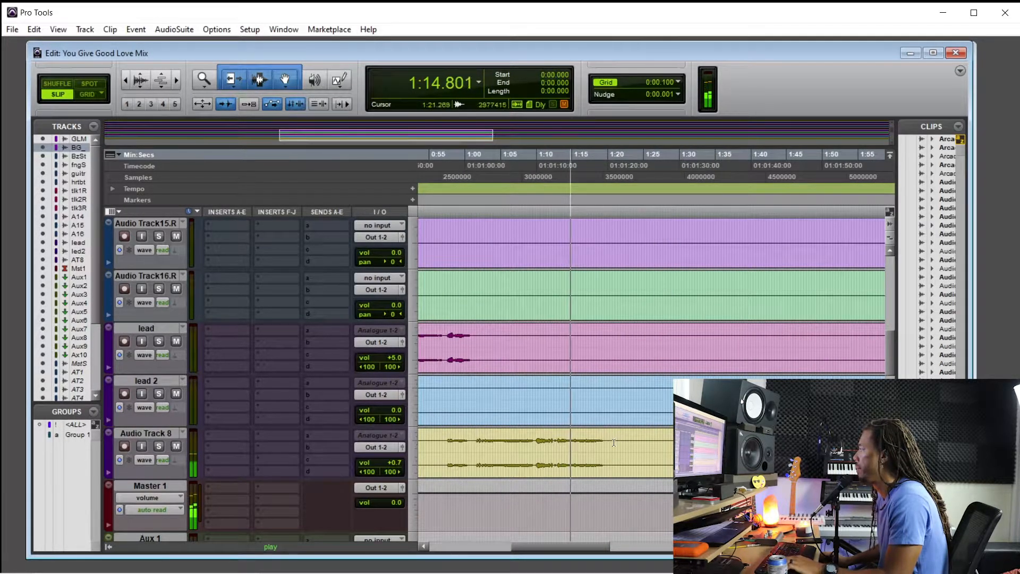
{"action": "left_click_drag", "start_coordinate": [617, 436], "coordinate": [554, 352]}
{"action": "key", "text": "ctrl+e"}
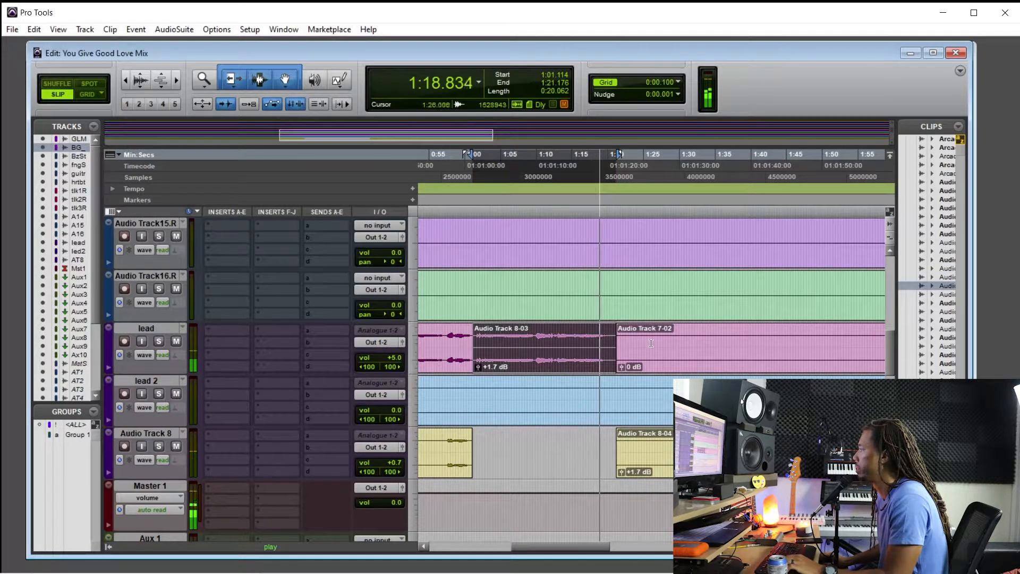
{"action": "left_click", "coordinate": [671, 342]}
{"action": "key", "text": "ctrl+bracketleft"}
{"action": "key", "text": "ctrl+bracketleft"}
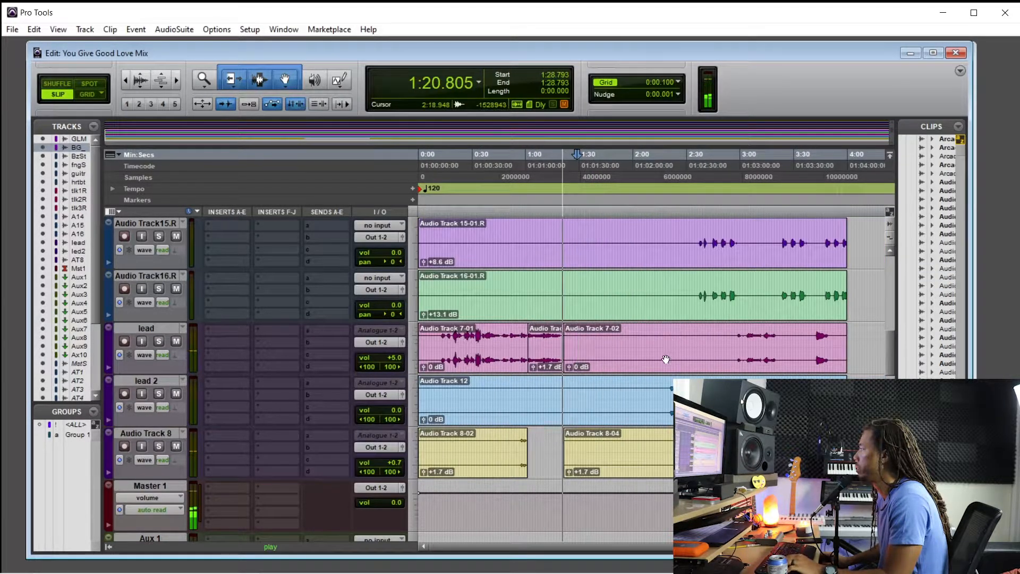
Step: Return to the Mix window and rename the Aux 1 track VOCALS and the Aux 2 track MUSIC
{"action": "scroll", "coordinate": [664, 350], "scroll_direction": "up", "scroll_amount": 4}
{"action": "key", "text": "ctrl+equal"}
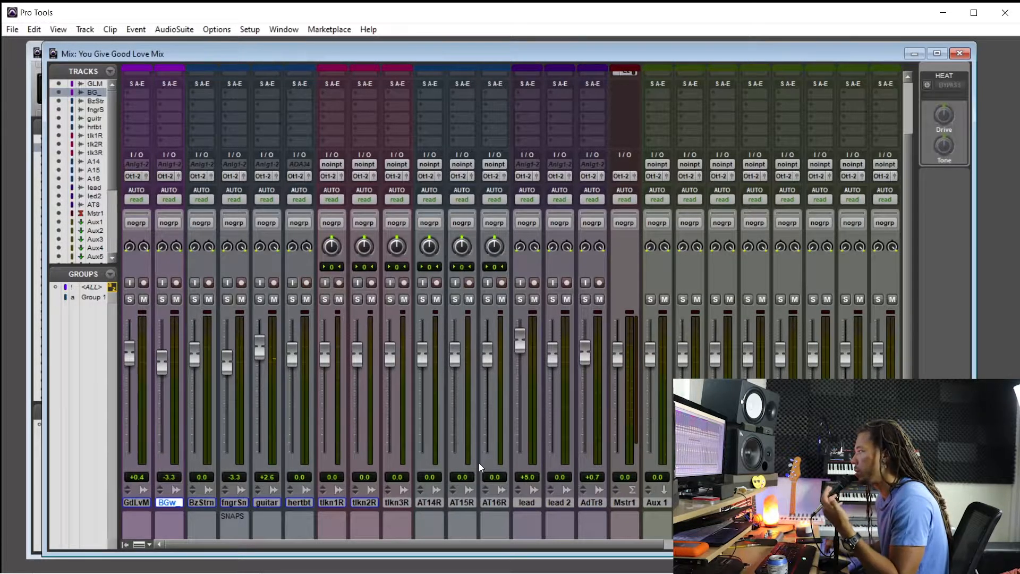
{"action": "left_click", "coordinate": [335, 502]}
{"action": "double_click", "coordinate": [656, 503]}
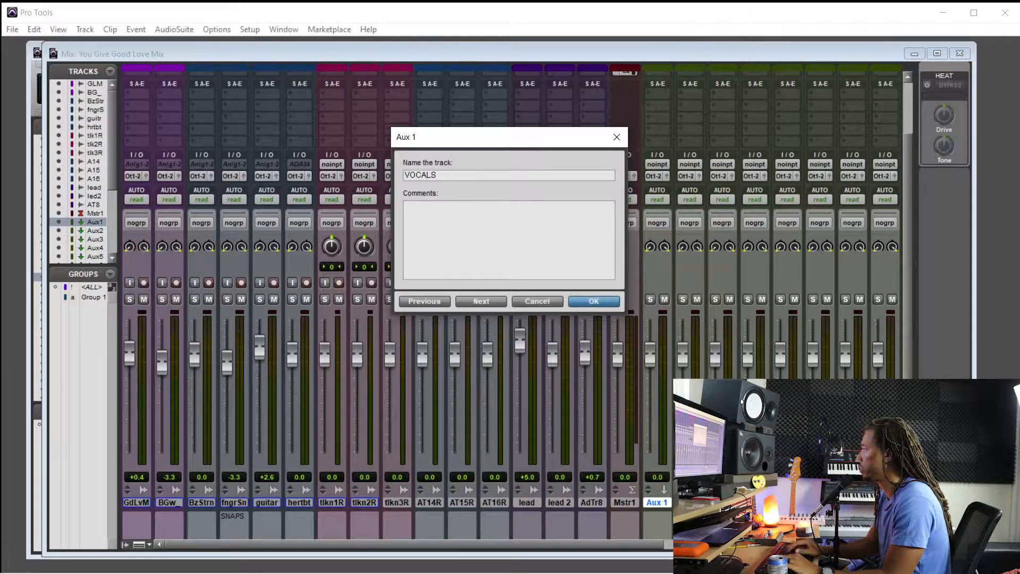
{"action": "key", "text": "Return"}
{"action": "double_click", "coordinate": [690, 503]}
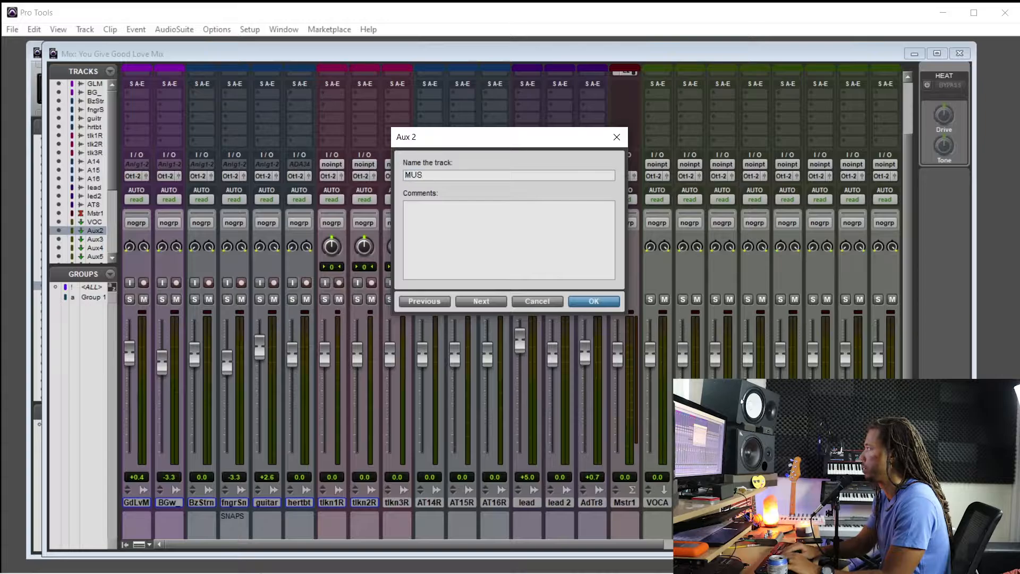
{"action": "key", "text": "Return"}
Step: Rename the Aux 3 track LEAD and the Aux 4 track TALKING
{"action": "double_click", "coordinate": [722, 503]}
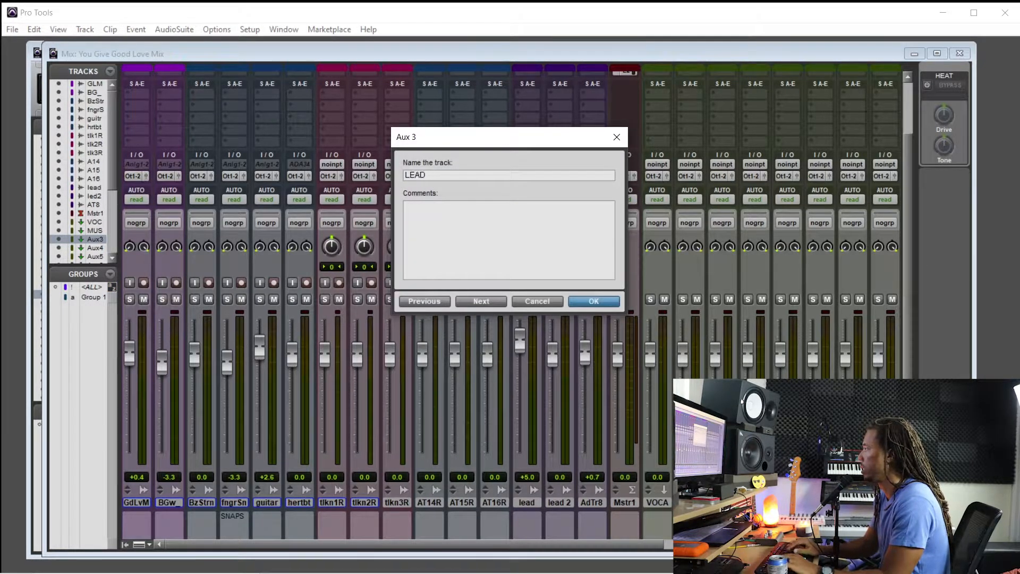
{"action": "key", "text": "Return"}
{"action": "double_click", "coordinate": [755, 502]}
{"action": "type", "text": "T"}
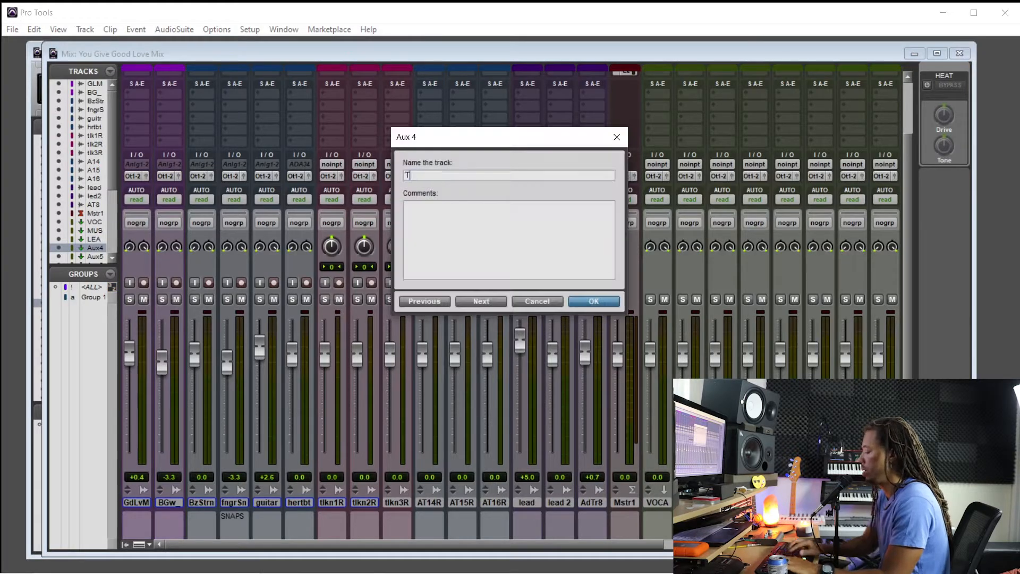
{"action": "type", "text": "ALKING"}
{"action": "key", "text": "Return"}
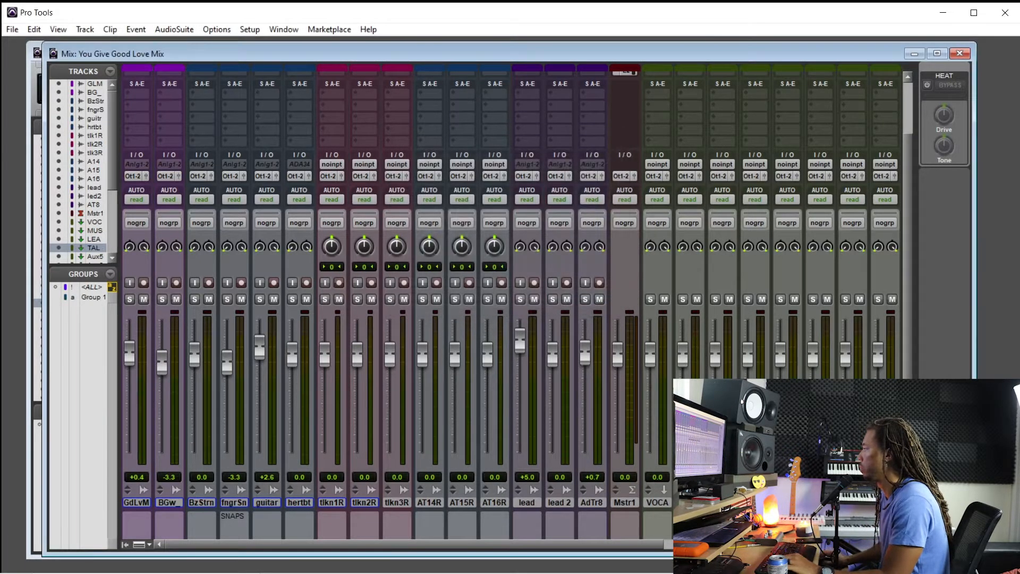
{"action": "left_click", "coordinate": [657, 502]}
{"action": "left_click", "coordinate": [592, 503]}
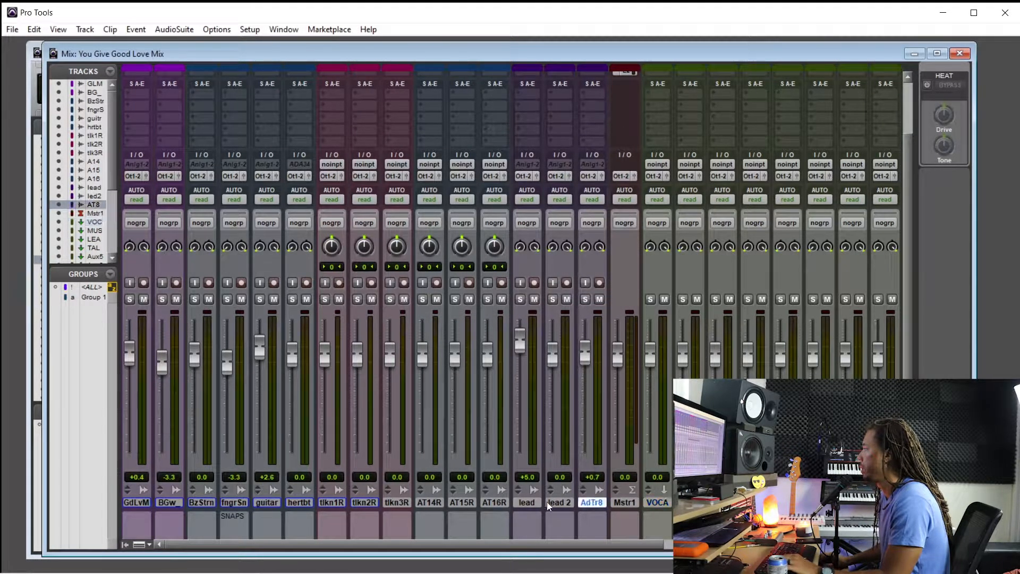
{"action": "left_click", "coordinate": [691, 502]}
{"action": "left_click", "coordinate": [723, 502]}
{"action": "left_click", "coordinate": [755, 502], "text": "shift"}
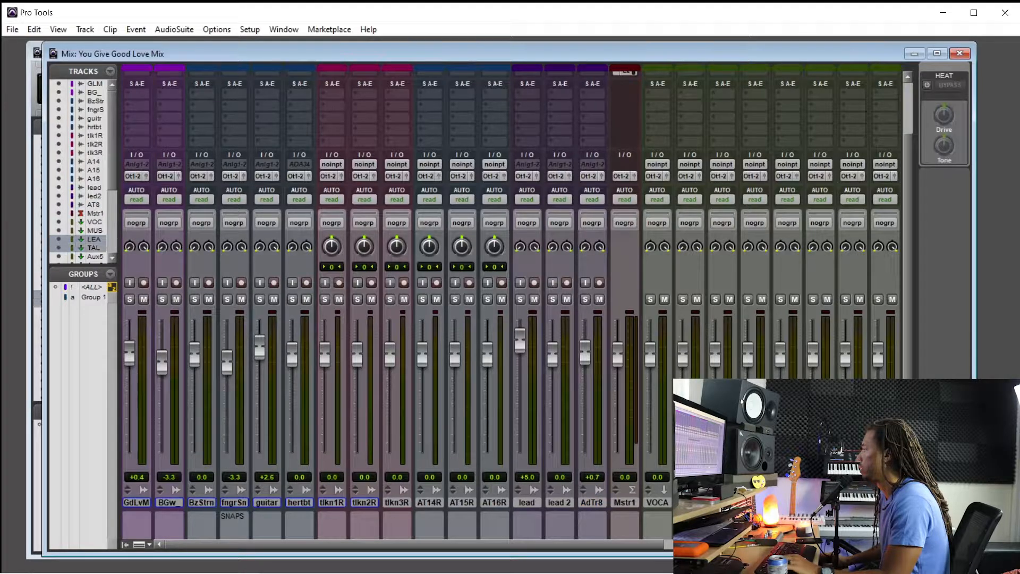
Step: Rename the Aux 5 track with a name starting with PLA and the Aux 6 track with one starting with D
{"action": "left_click", "coordinate": [787, 503]}
{"action": "double_click", "coordinate": [787, 502]}
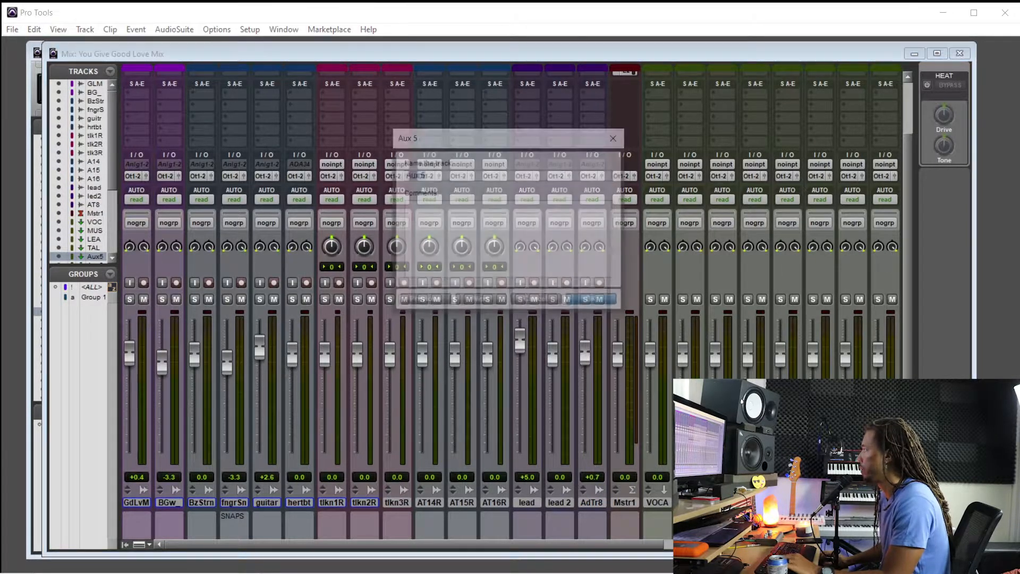
{"action": "key", "text": "Return"}
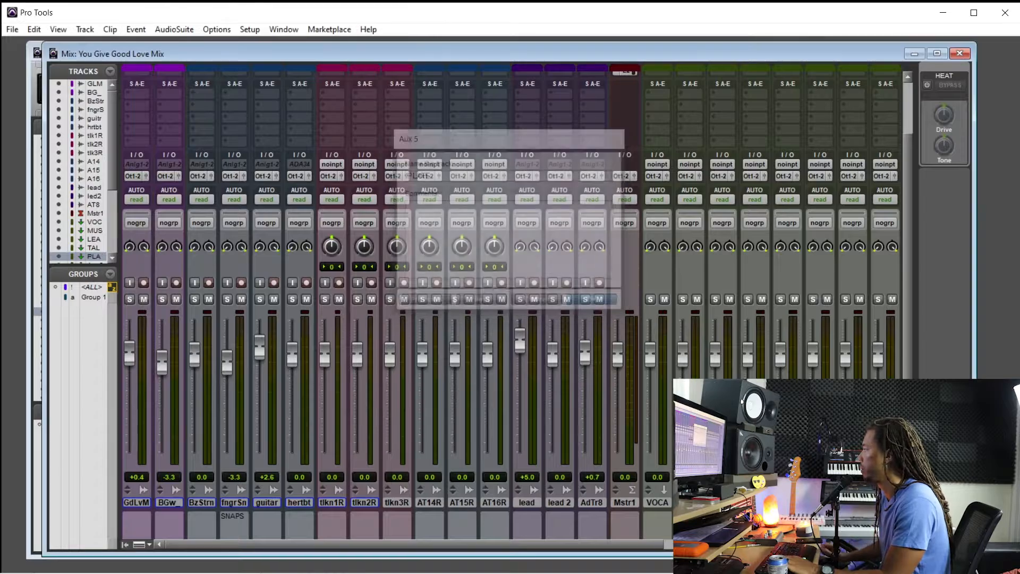
{"action": "double_click", "coordinate": [820, 502]}
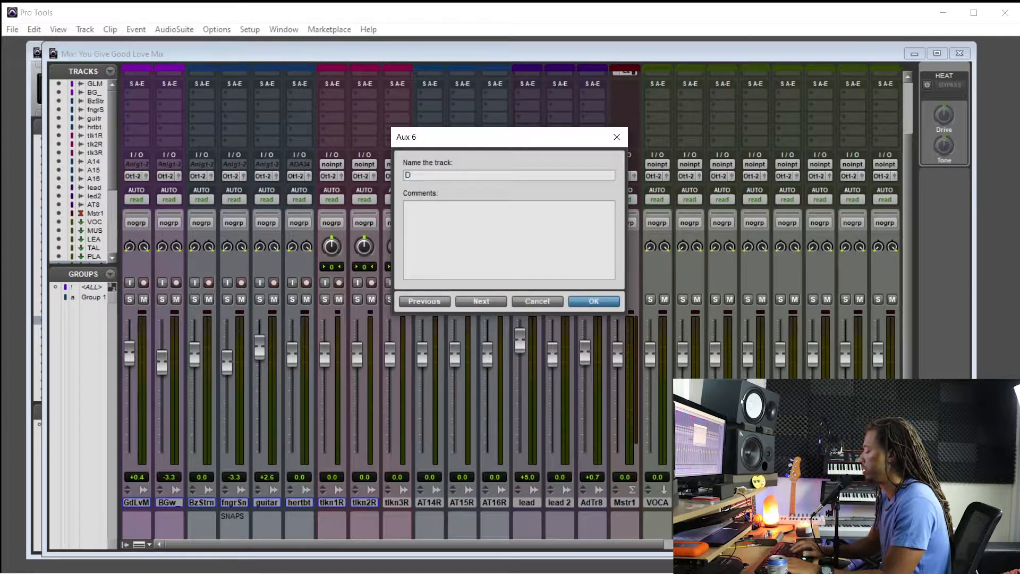
{"action": "key", "text": "Return"}
Step: Rename the Aux 7 track D2 and the Aux 8 track HALL
{"action": "double_click", "coordinate": [853, 502]}
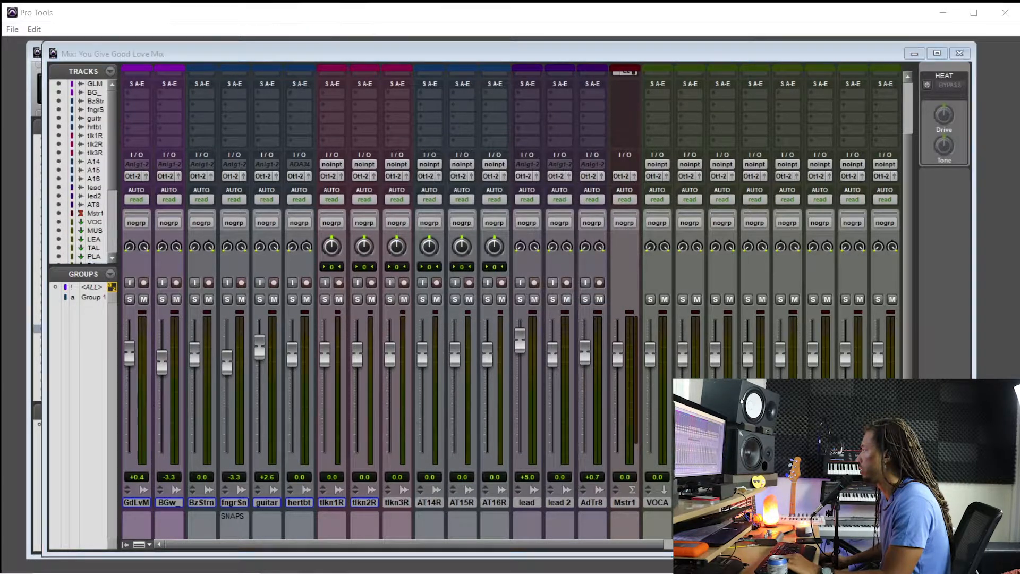
{"action": "type", "text": "D2"}
{"action": "key", "text": "Return"}
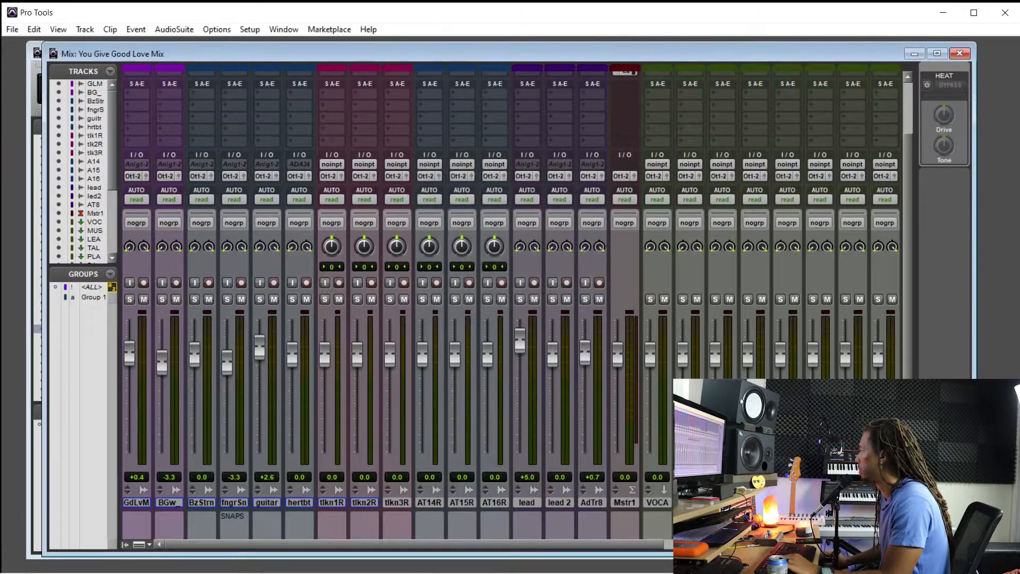
{"action": "double_click", "coordinate": [885, 502]}
{"action": "type", "text": "HALL"}
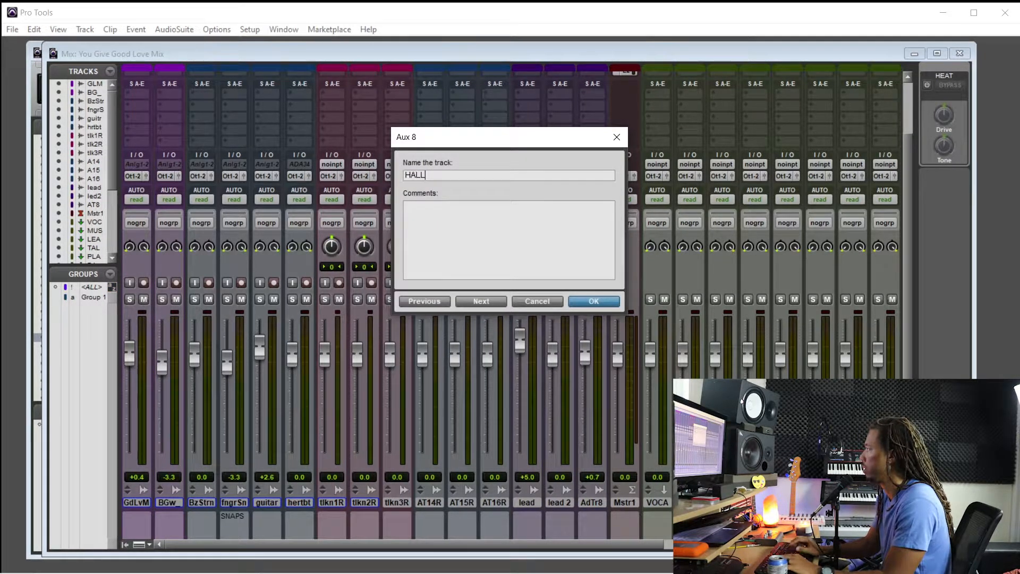
{"action": "key", "text": "Return"}
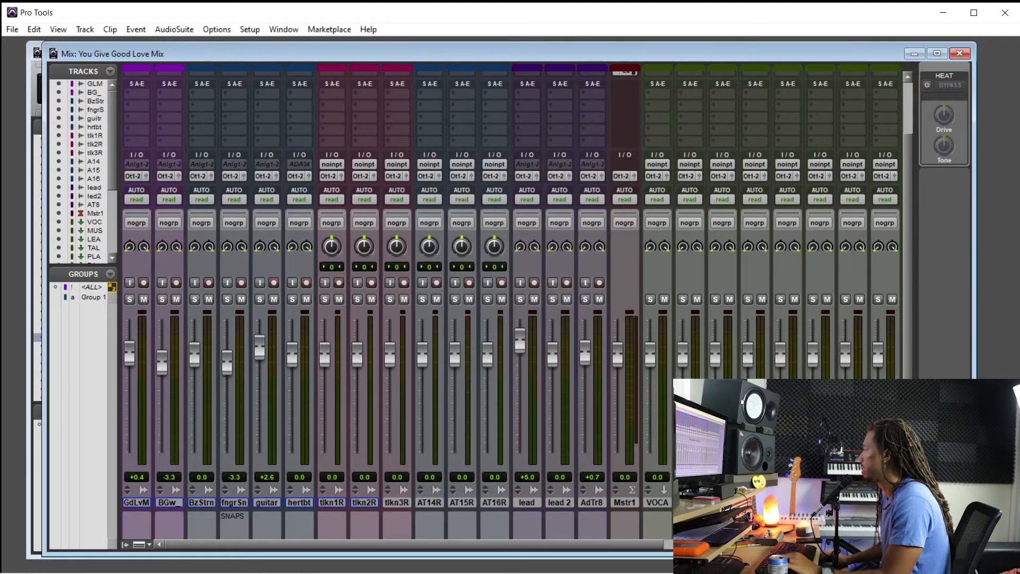
Step: Route the outputs of the aux tracks from LEAD through HALL to the VOCALS track
{"action": "left_click", "coordinate": [722, 502]}
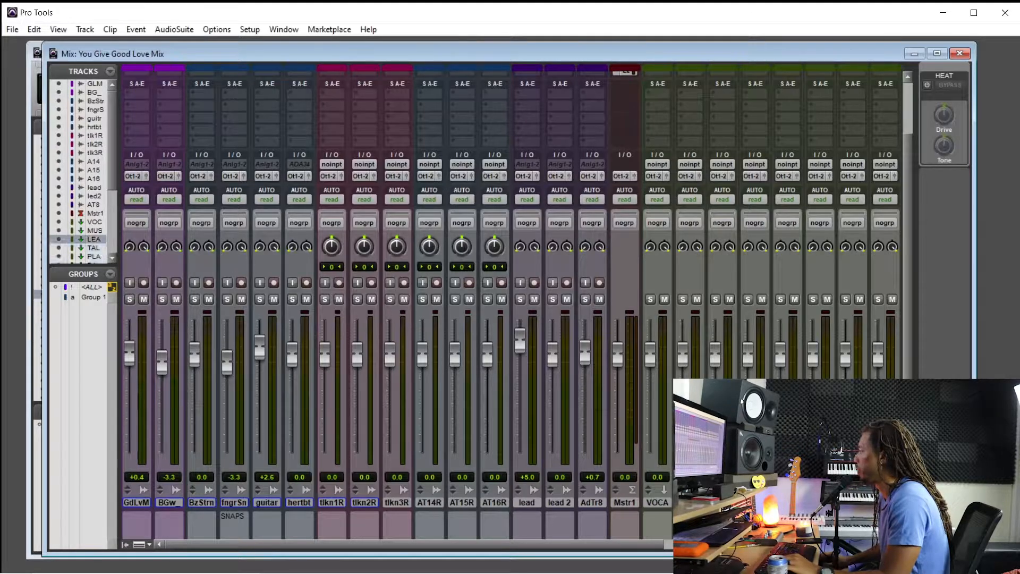
{"action": "left_click", "coordinate": [755, 502]}
{"action": "left_click", "coordinate": [885, 503]}
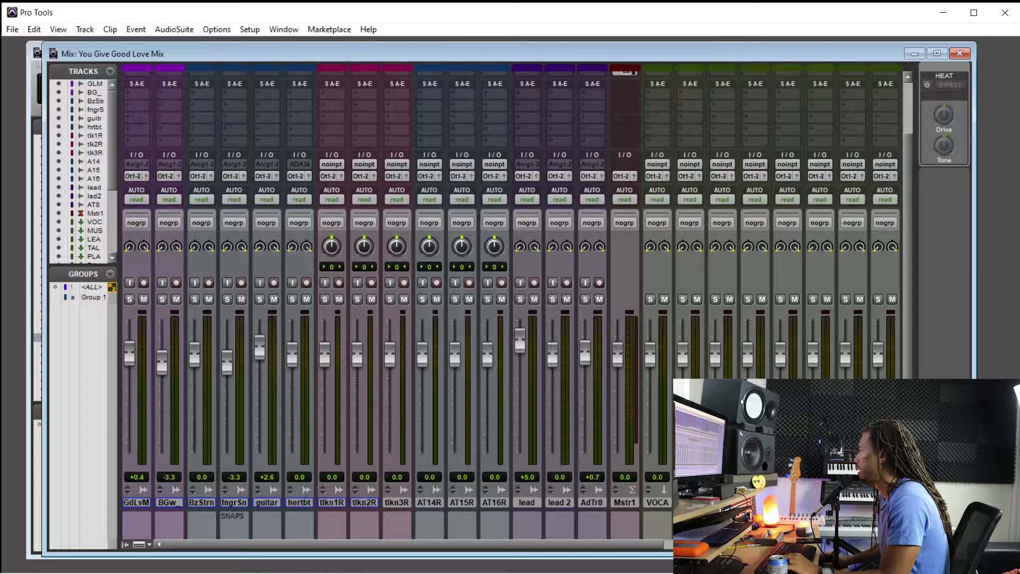
{"action": "left_click", "coordinate": [722, 502], "text": "shift"}
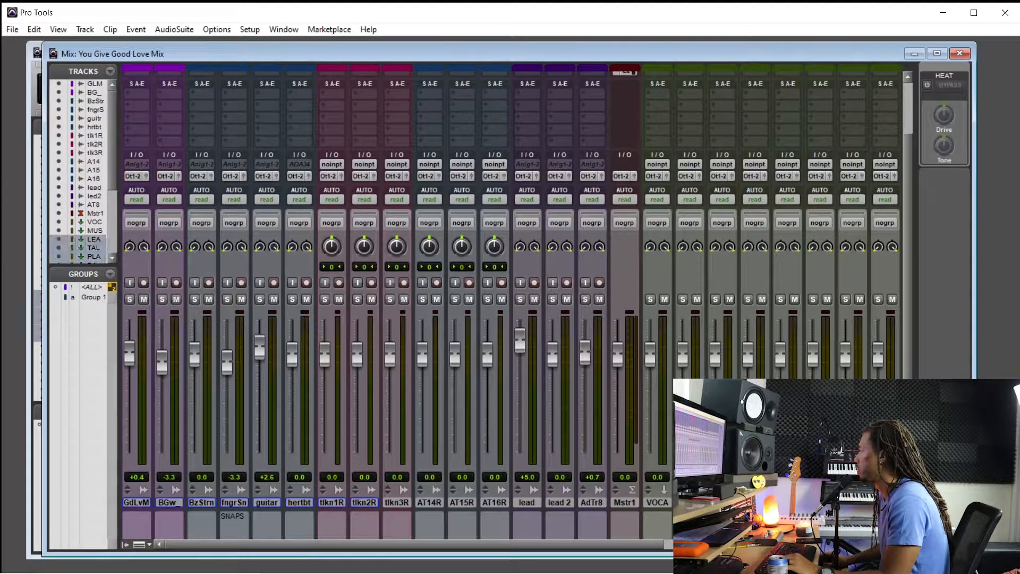
{"action": "left_click", "coordinate": [719, 176]}
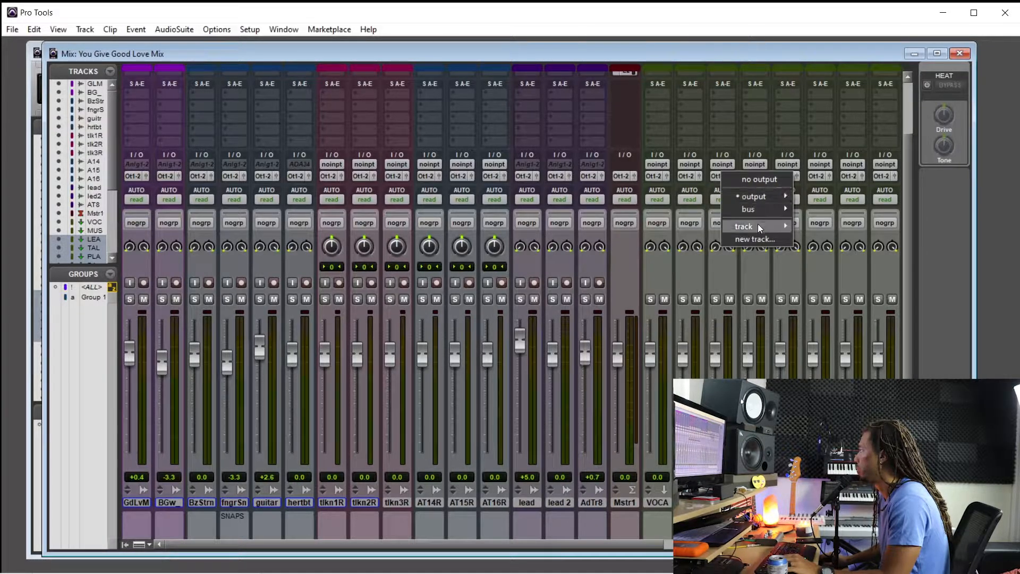
{"action": "mouse_move", "coordinate": [758, 225]}
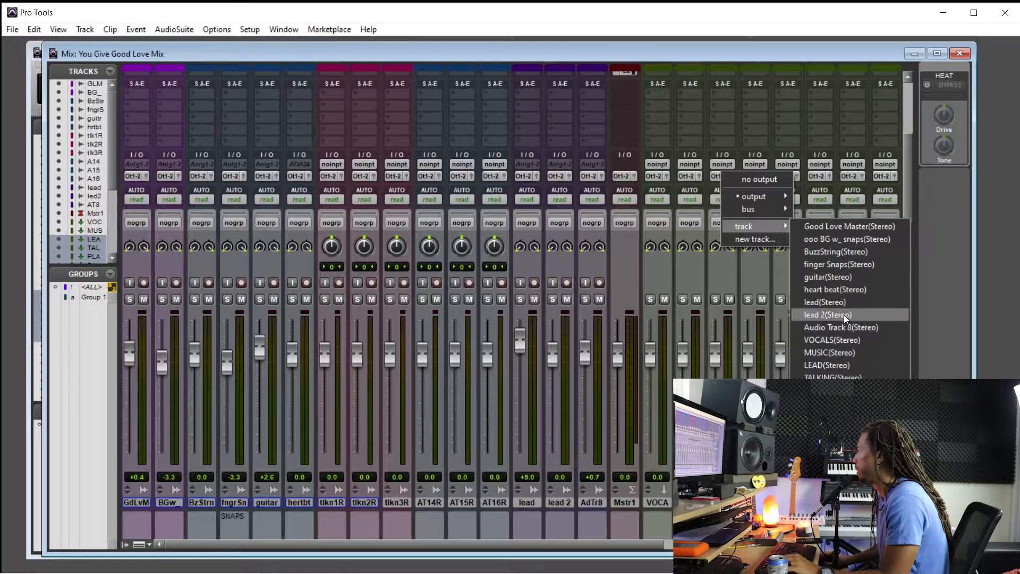
{"action": "left_click", "coordinate": [849, 339]}
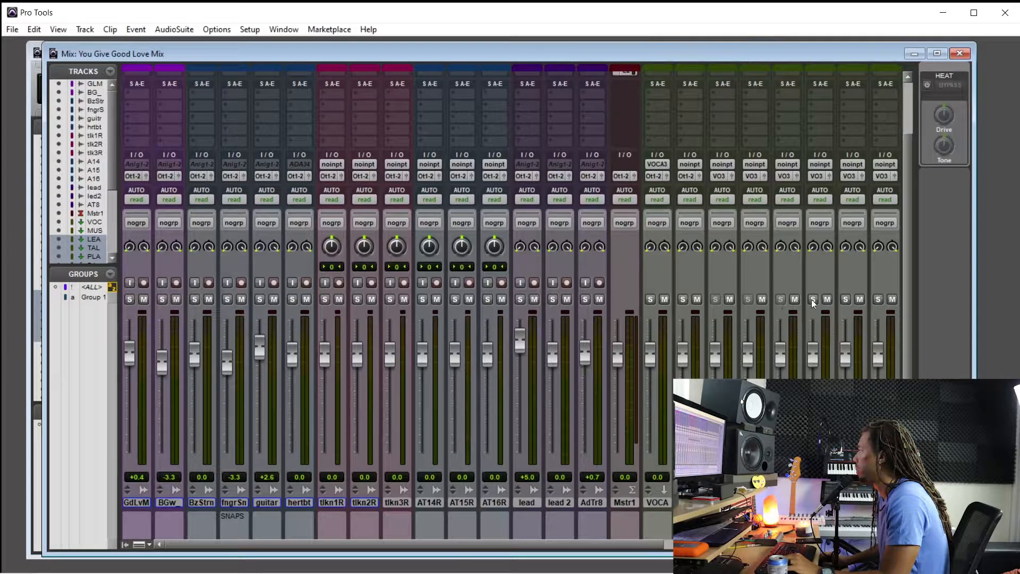
Step: Solo-safe the aux tracks from VOCALS through HALL
{"action": "left_click", "coordinate": [846, 299], "text": "ctrl"}
{"action": "left_click", "coordinate": [683, 299], "text": "ctrl"}
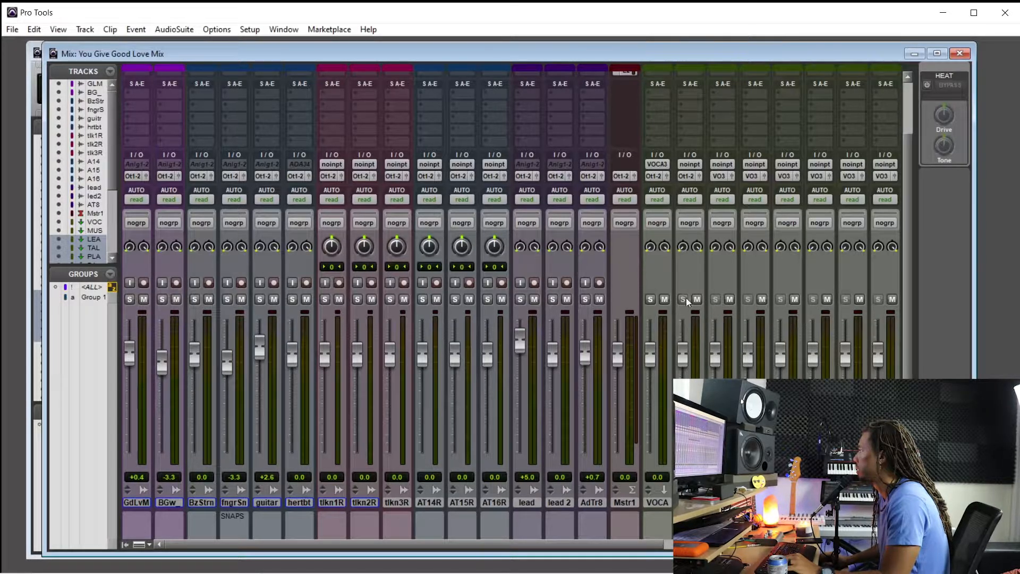
{"action": "left_click", "coordinate": [650, 299], "text": "ctrl"}
Step: Route the outputs of lead, lead 2 and Audio Track 8 to the LEAD aux track
{"action": "left_click_drag", "start_coordinate": [582, 502], "coordinate": [526, 502]}
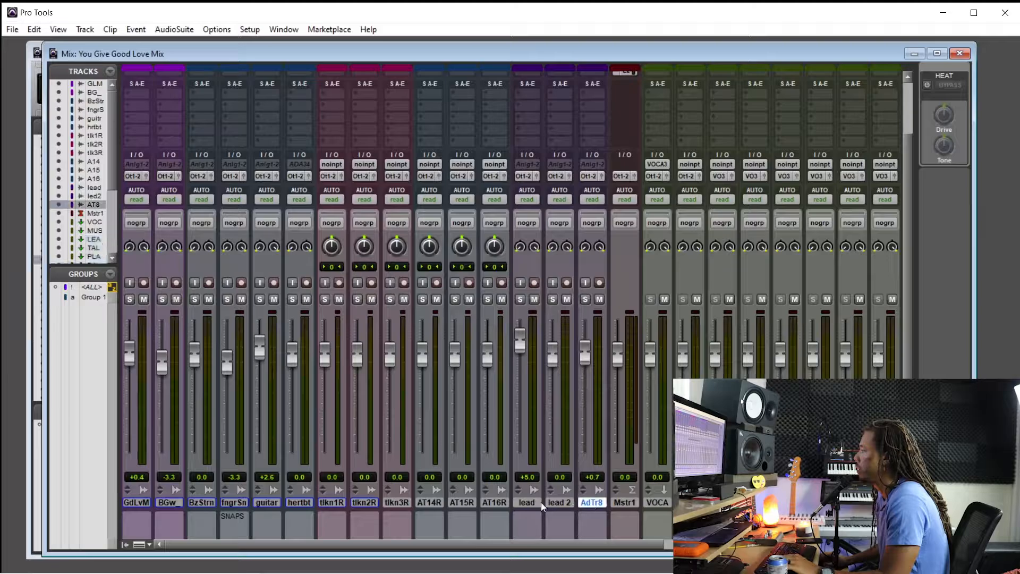
{"action": "left_click", "coordinate": [524, 176]}
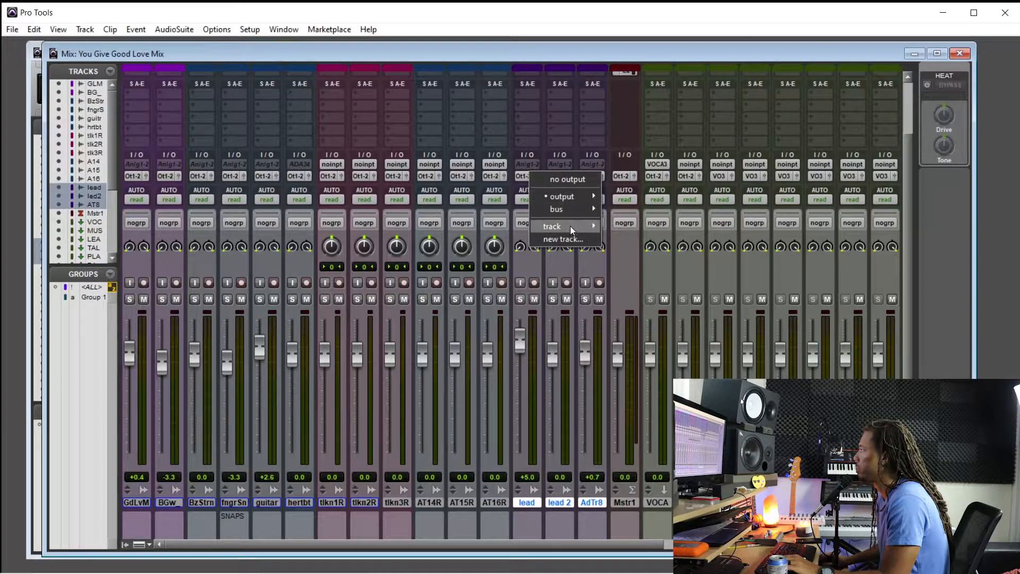
{"action": "mouse_move", "coordinate": [569, 225]}
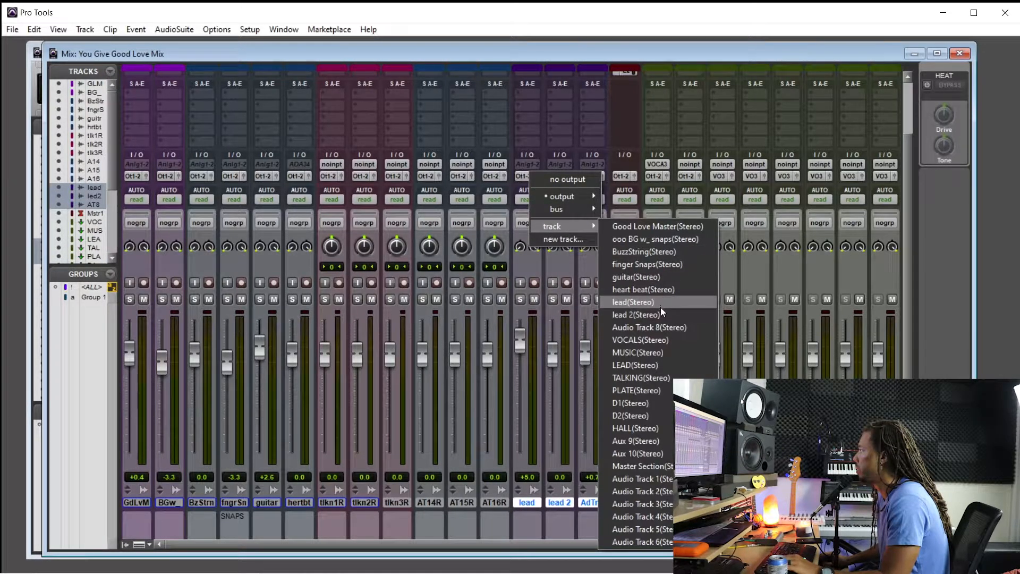
{"action": "left_click", "coordinate": [666, 365]}
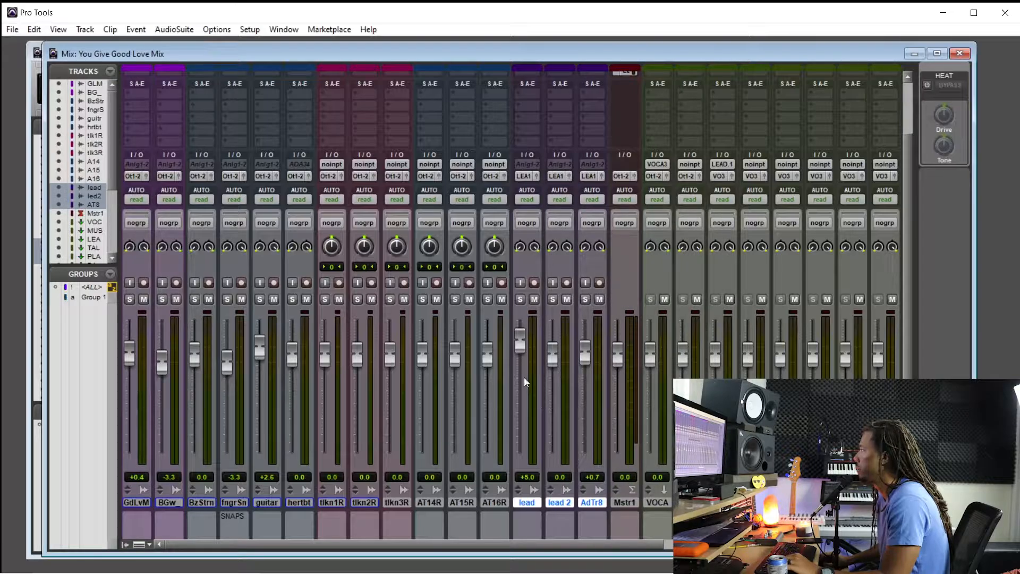
Step: Route the outputs of the talking 1, talking 2 and talking 3 tracks to the TALKING aux track
{"action": "left_click", "coordinate": [494, 503]}
{"action": "left_click", "coordinate": [390, 502]}
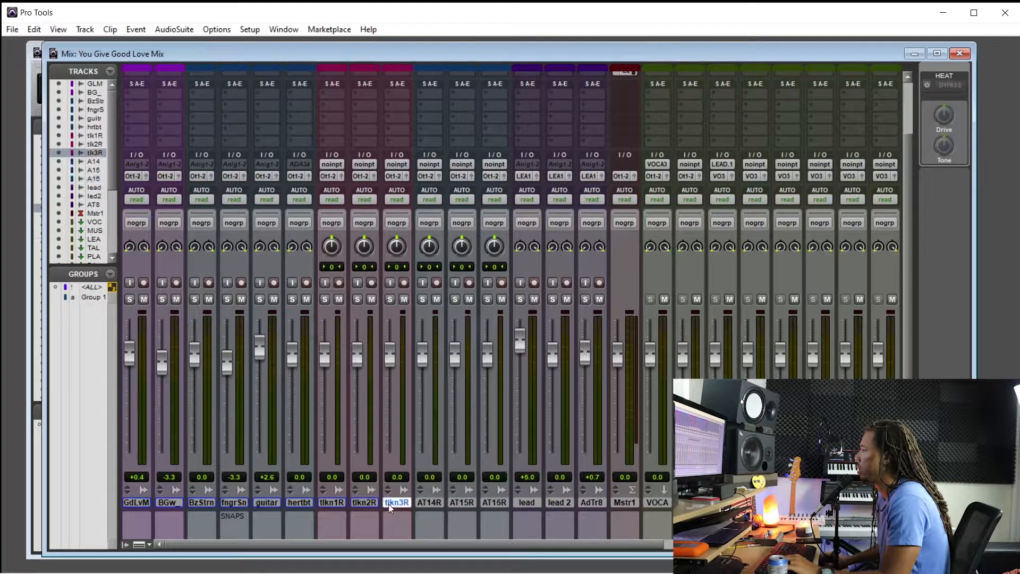
{"action": "left_click", "coordinate": [334, 502], "text": "shift"}
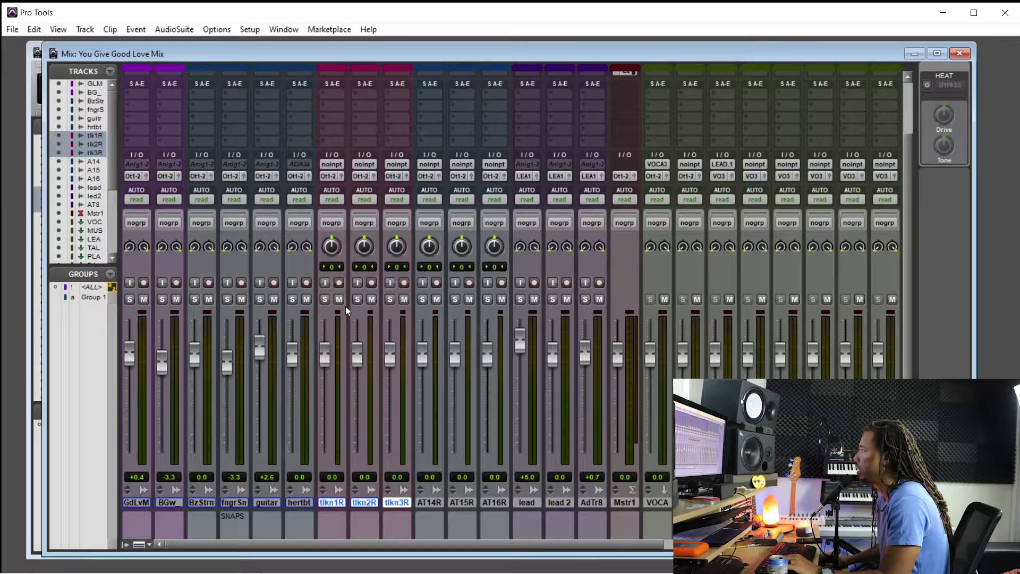
{"action": "left_click", "coordinate": [333, 179]}
{"action": "mouse_move", "coordinate": [377, 222]}
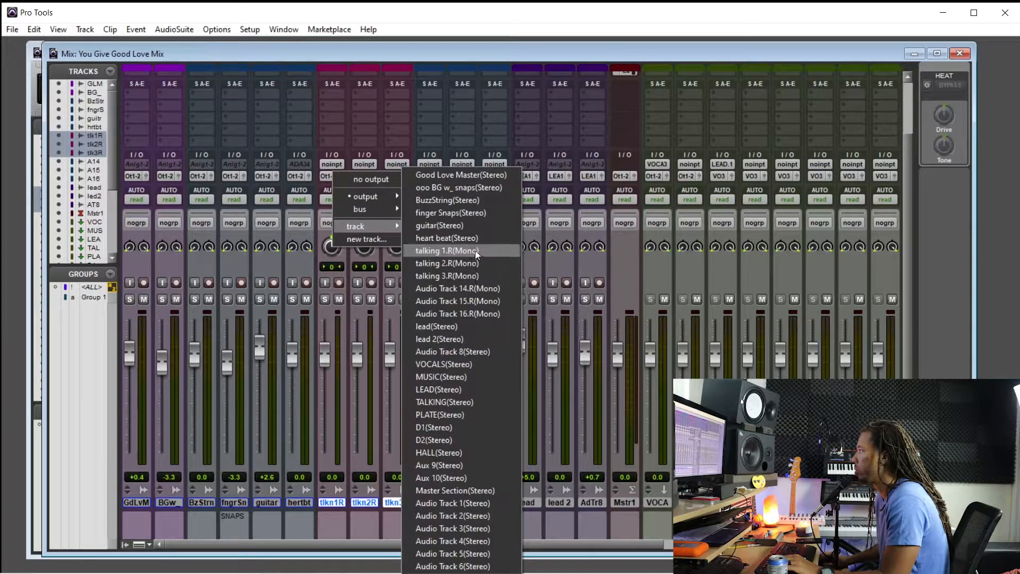
{"action": "left_click", "coordinate": [477, 402]}
Step: Route the outputs of Audio Tracks 14, 15 and 16 to the VOCALS aux track
{"action": "left_click_drag", "start_coordinate": [448, 500], "coordinate": [500, 503]}
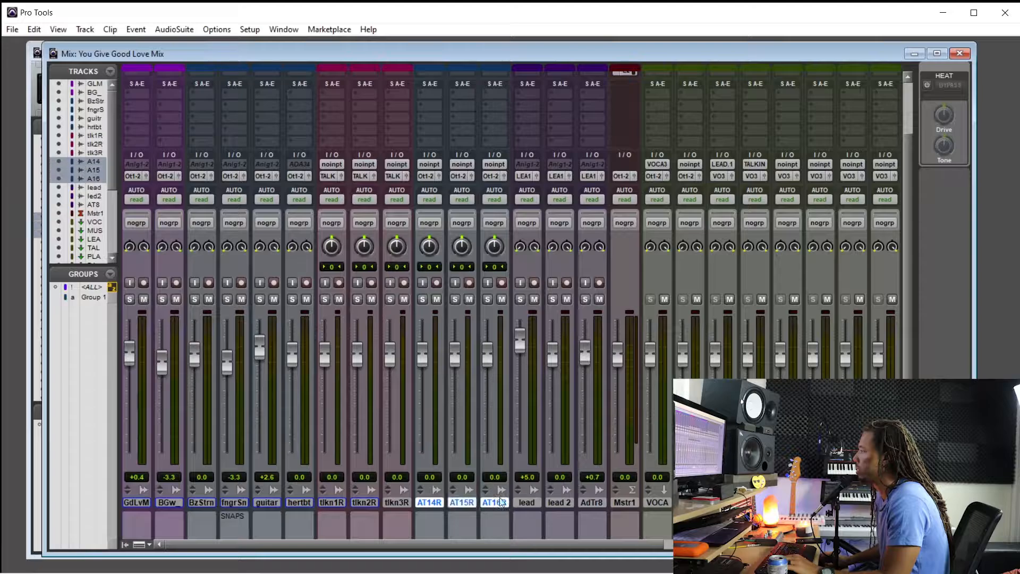
{"action": "left_click", "coordinate": [428, 178]}
{"action": "mouse_move", "coordinate": [467, 228]}
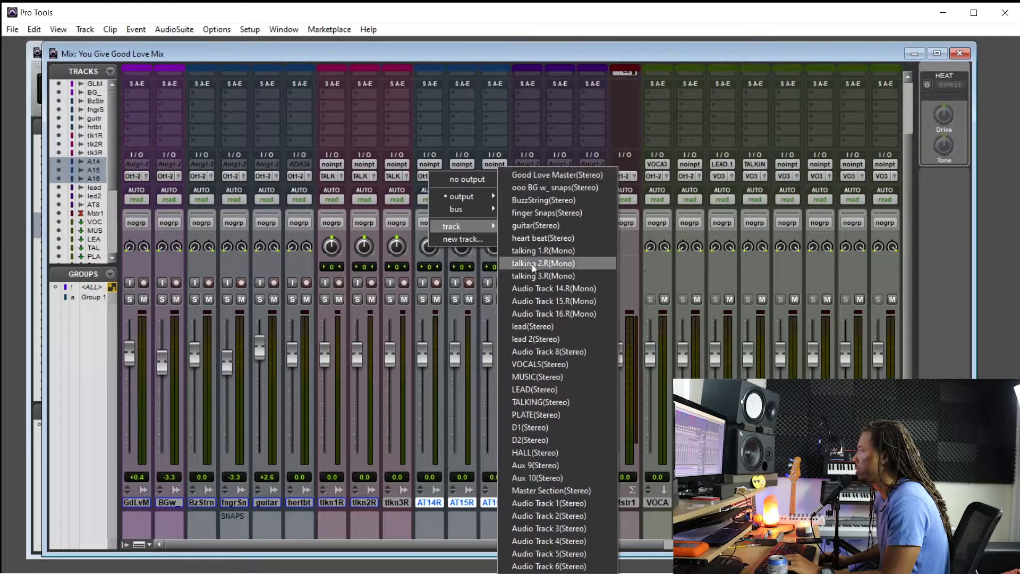
{"action": "left_click", "coordinate": [562, 364]}
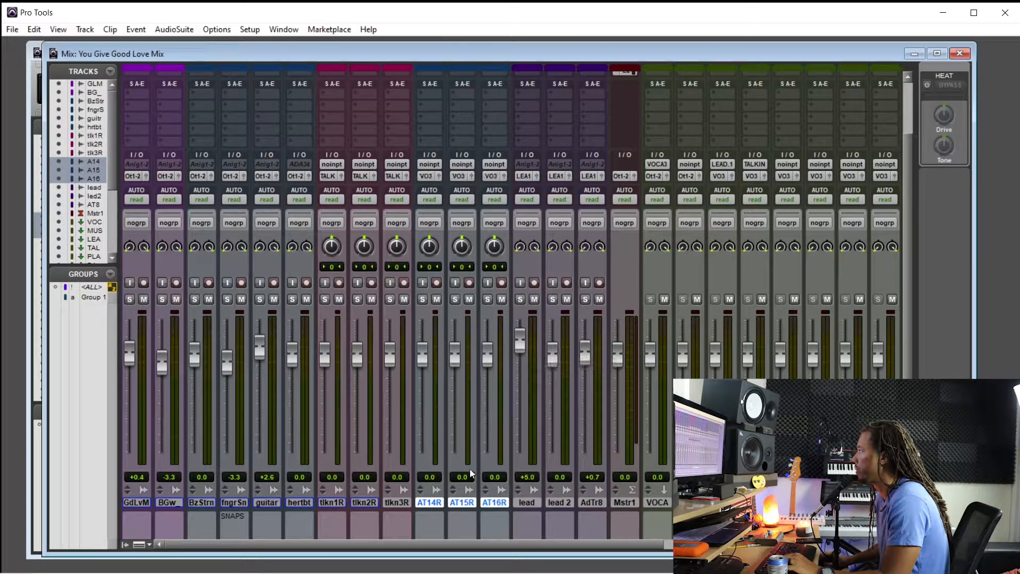
Step: Color Audio Tracks 14, 15 and 16 yellow
{"action": "double_click", "coordinate": [460, 68]}
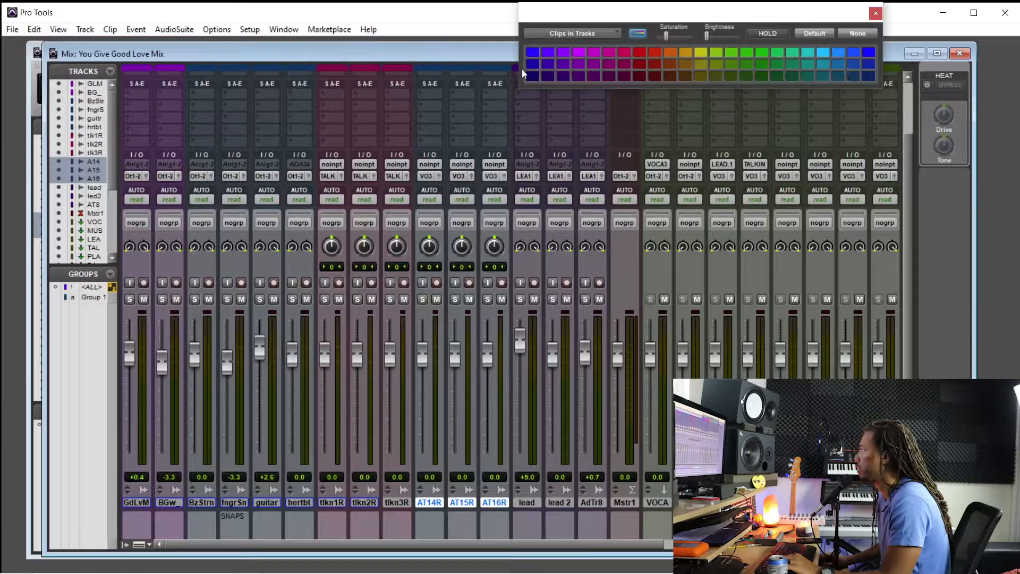
{"action": "left_click", "coordinate": [693, 67]}
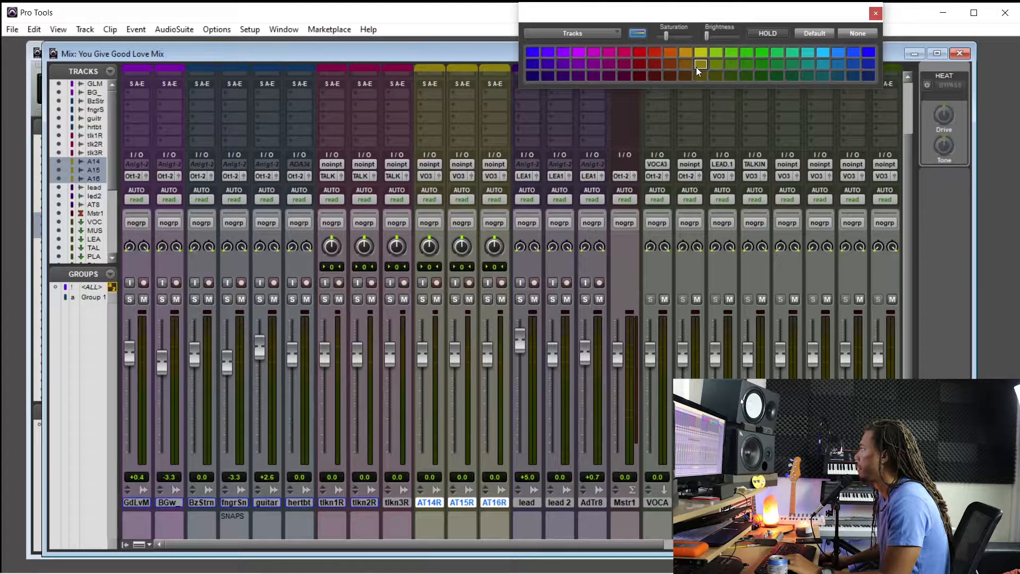
{"action": "left_click", "coordinate": [876, 13]}
Step: Route the outputs of BuzzString, finger Snaps, guitar and heart beat to the MUSIC aux track
{"action": "left_click", "coordinate": [298, 502]}
{"action": "left_click", "coordinate": [205, 502], "text": "shift"}
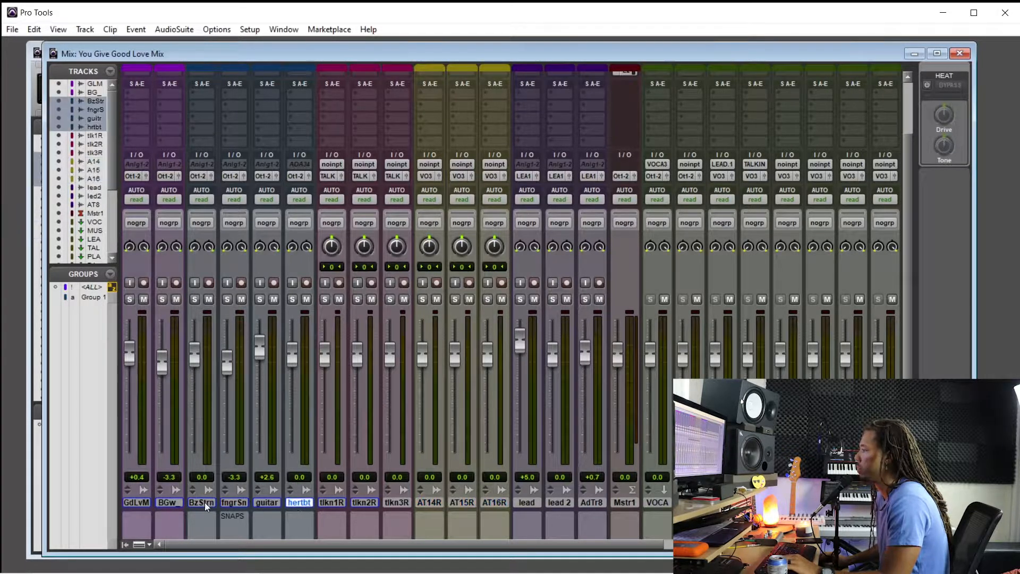
{"action": "left_click", "coordinate": [200, 175]}
{"action": "mouse_move", "coordinate": [244, 225]}
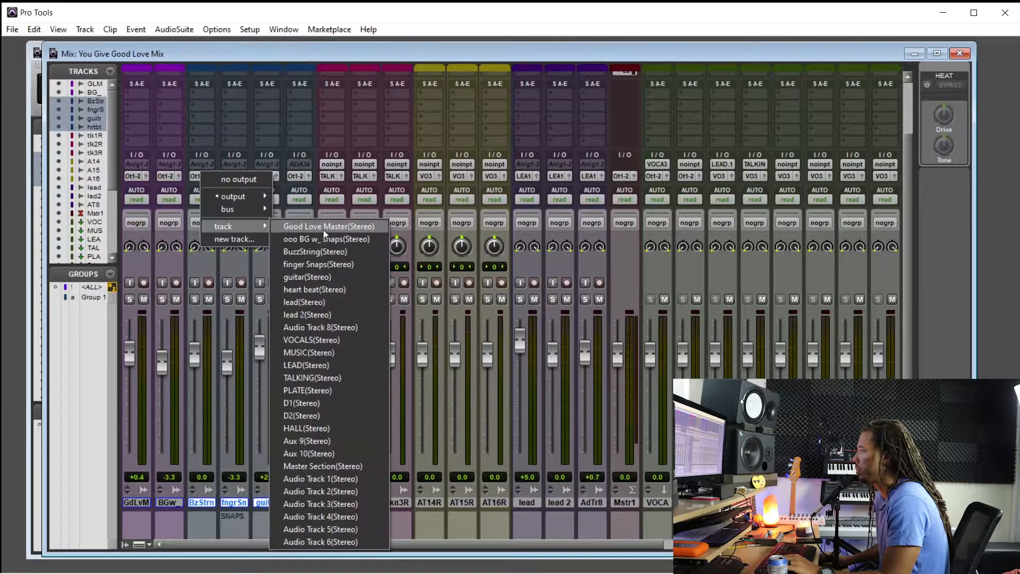
{"action": "left_click", "coordinate": [328, 352]}
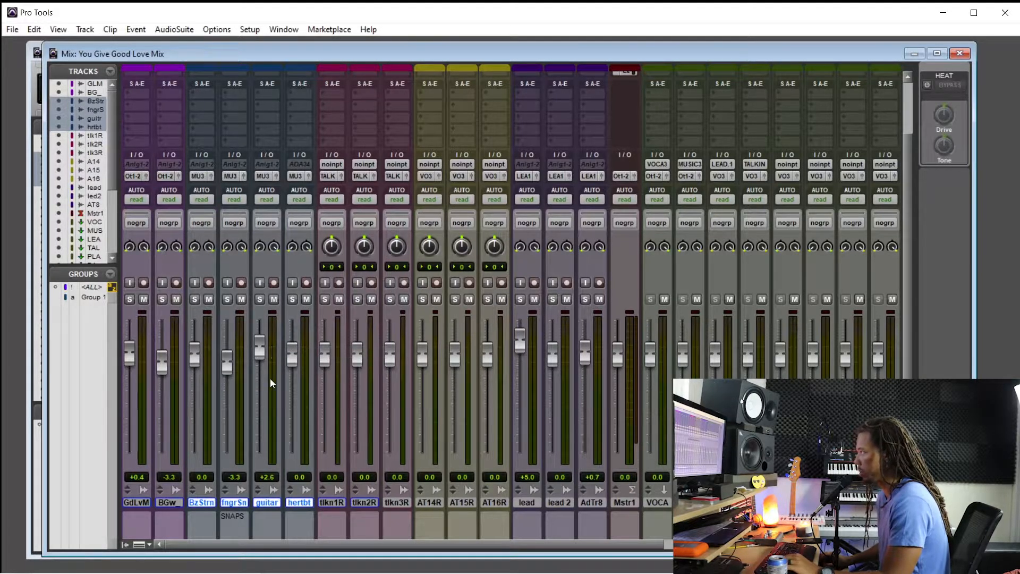
Step: Route Good Love Master and ooo BG w_ snaps to the VOCALS aux track and move both between Audio Track 8 and the master track
{"action": "left_click", "coordinate": [169, 503]}
{"action": "left_click", "coordinate": [137, 501], "text": "shift"}
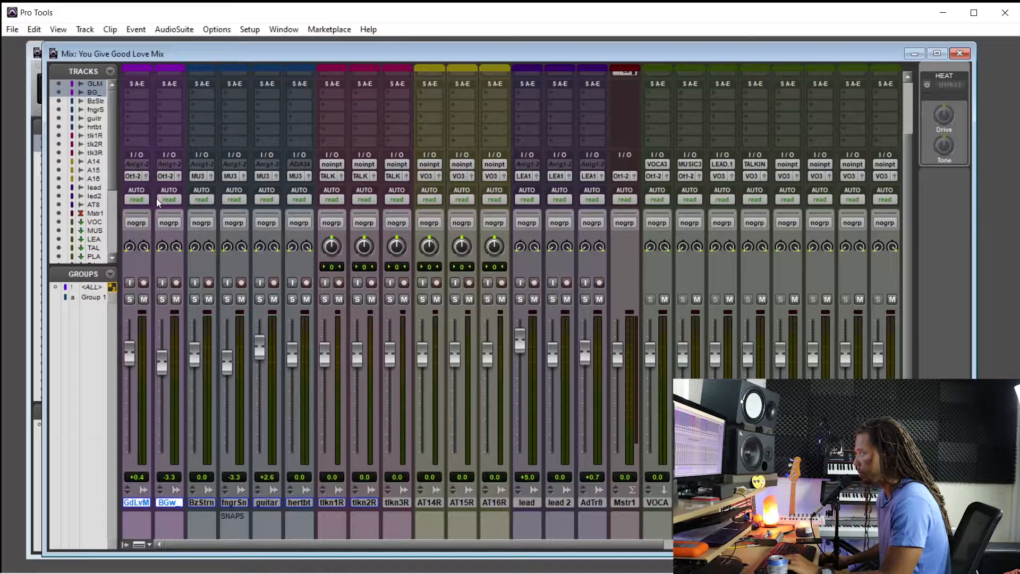
{"action": "left_click", "coordinate": [133, 175]}
{"action": "mouse_move", "coordinate": [187, 226]}
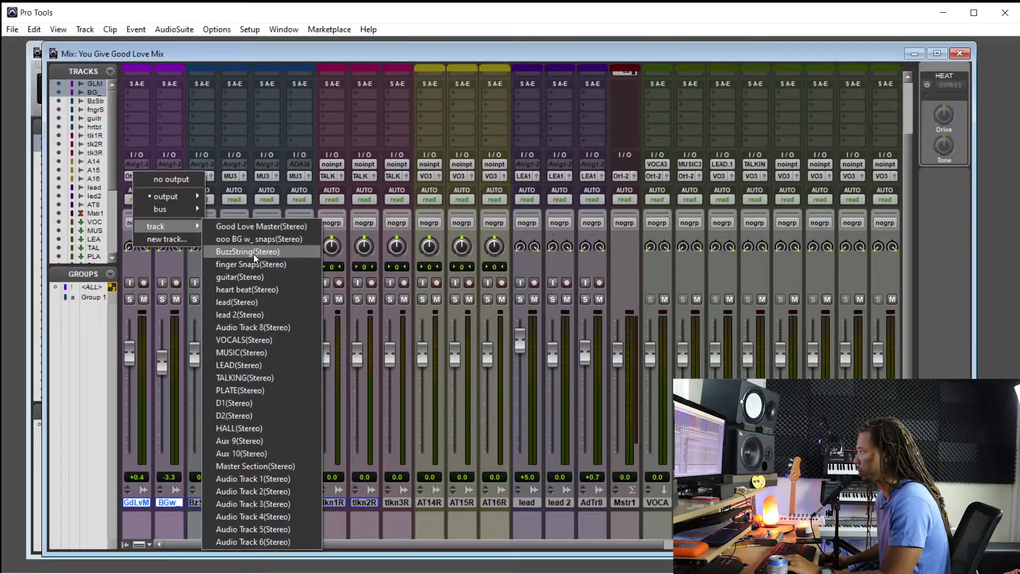
{"action": "left_click", "coordinate": [271, 341]}
{"action": "left_click_drag", "start_coordinate": [161, 503], "coordinate": [597, 500]}
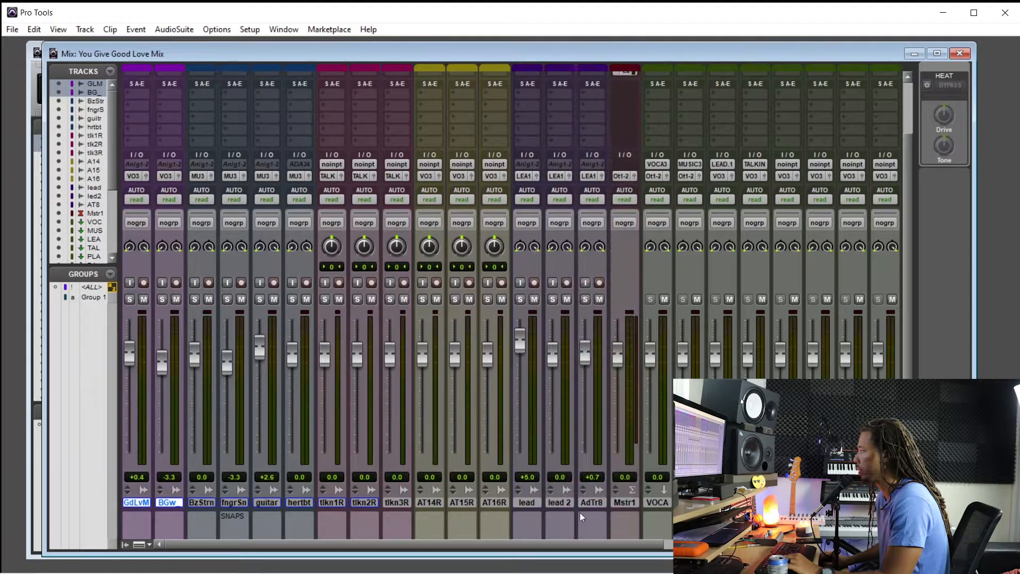
Step: Review the reordered music, talking, lead and background vocal tracks and their output assignments
{"action": "left_click", "coordinate": [230, 502]}
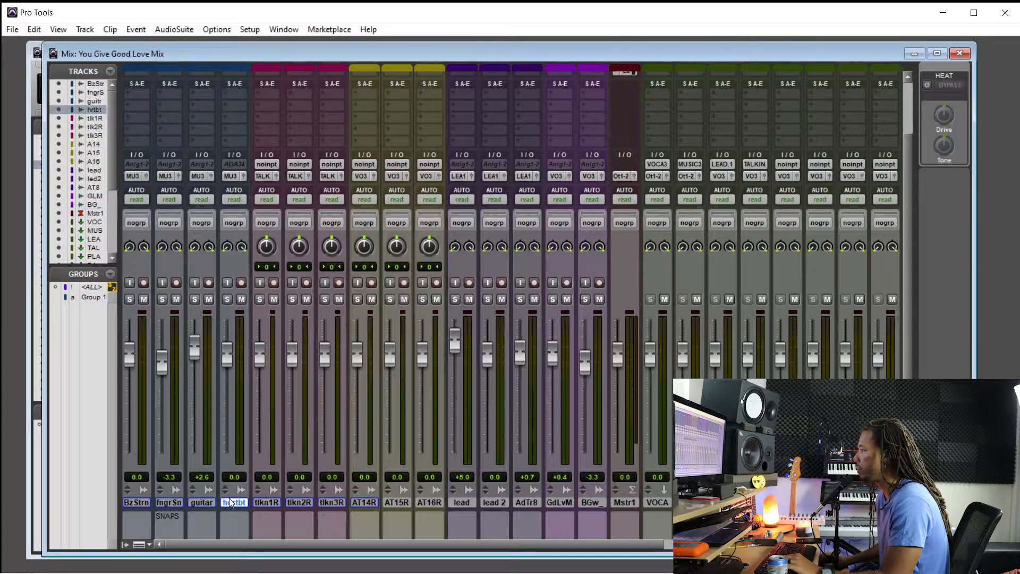
{"action": "left_click", "coordinate": [135, 501], "text": "shift"}
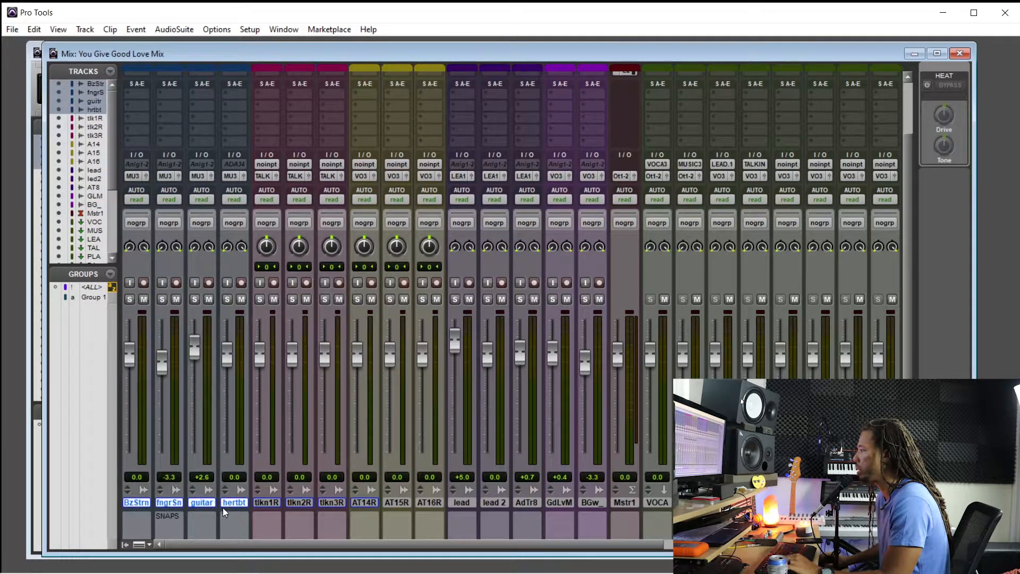
{"action": "left_click", "coordinate": [361, 502]}
{"action": "left_click", "coordinate": [492, 504]}
{"action": "left_click", "coordinate": [524, 503]}
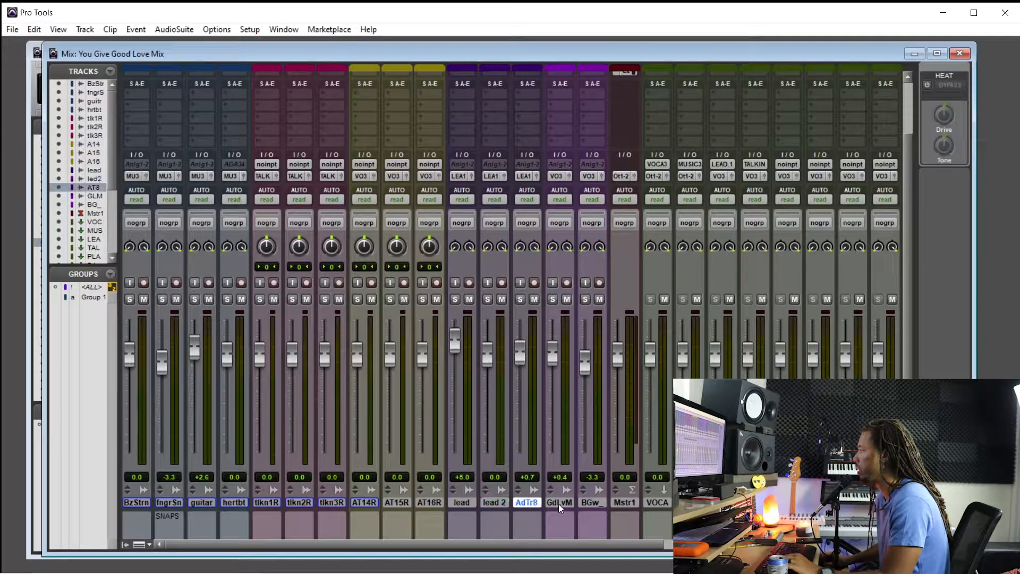
{"action": "left_click", "coordinate": [559, 504]}
{"action": "left_click", "coordinate": [592, 502]}
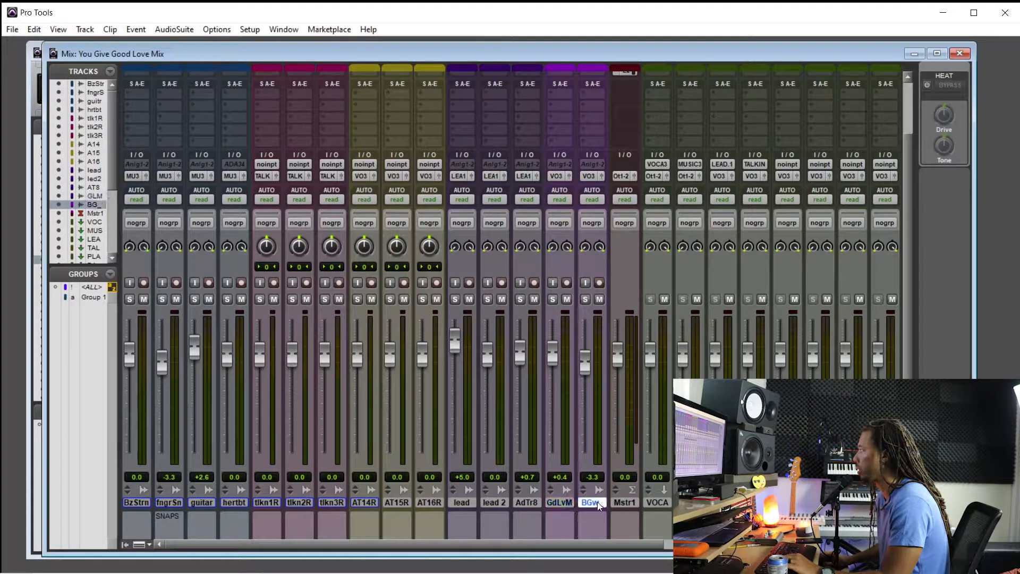
{"action": "left_click", "coordinate": [466, 504]}
Step: Color the Good Love Master and ooo BG w_ snaps tracks bright green
{"action": "left_click", "coordinate": [563, 504]}
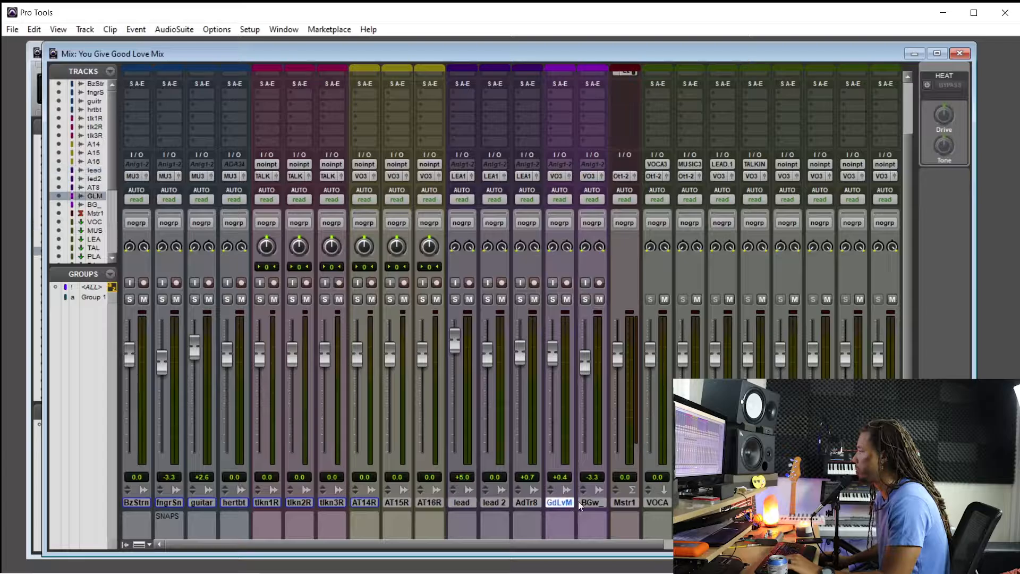
{"action": "left_click", "coordinate": [584, 503], "text": "shift"}
{"action": "double_click", "coordinate": [562, 69]}
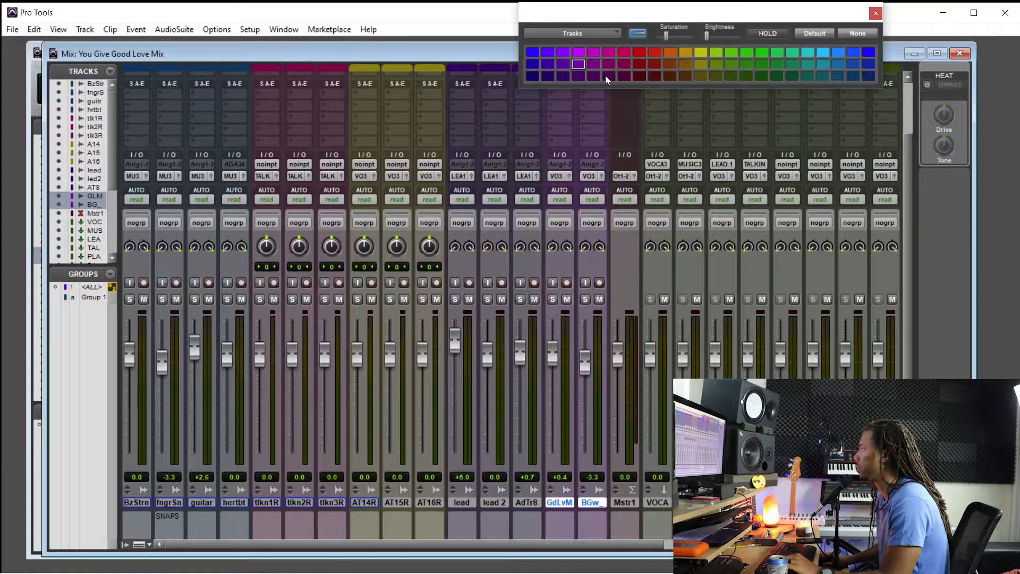
{"action": "left_click", "coordinate": [728, 53]}
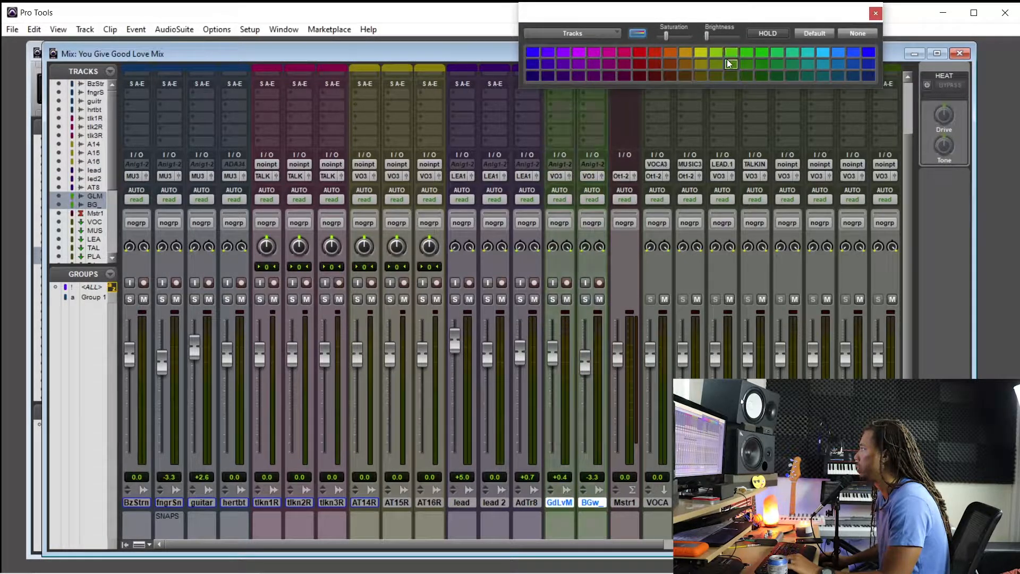
{"action": "left_click", "coordinate": [875, 13]}
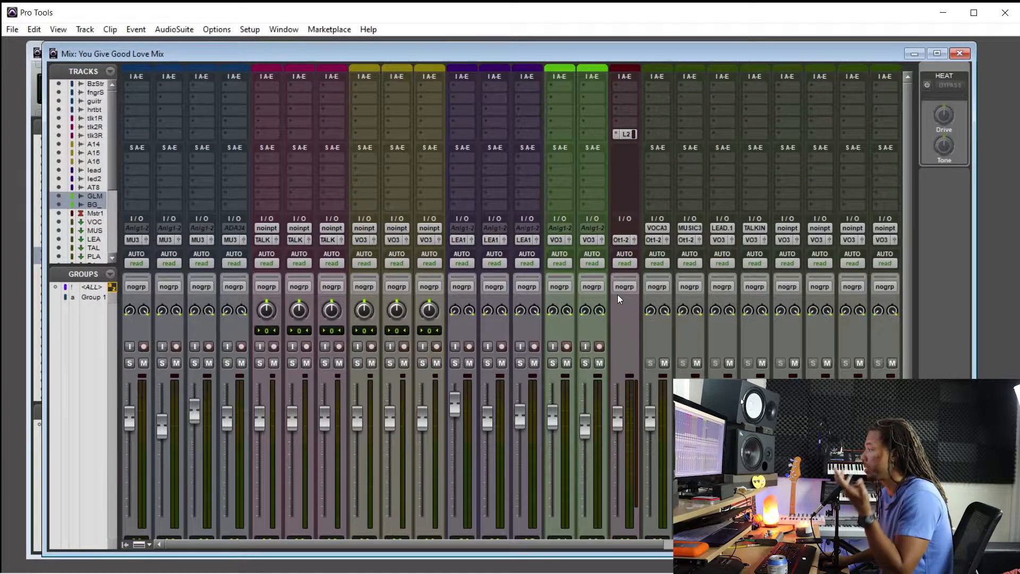
Step: Switch from the Mix window to the Edit window
{"action": "scroll", "coordinate": [618, 294], "scroll_direction": "down", "scroll_amount": 3}
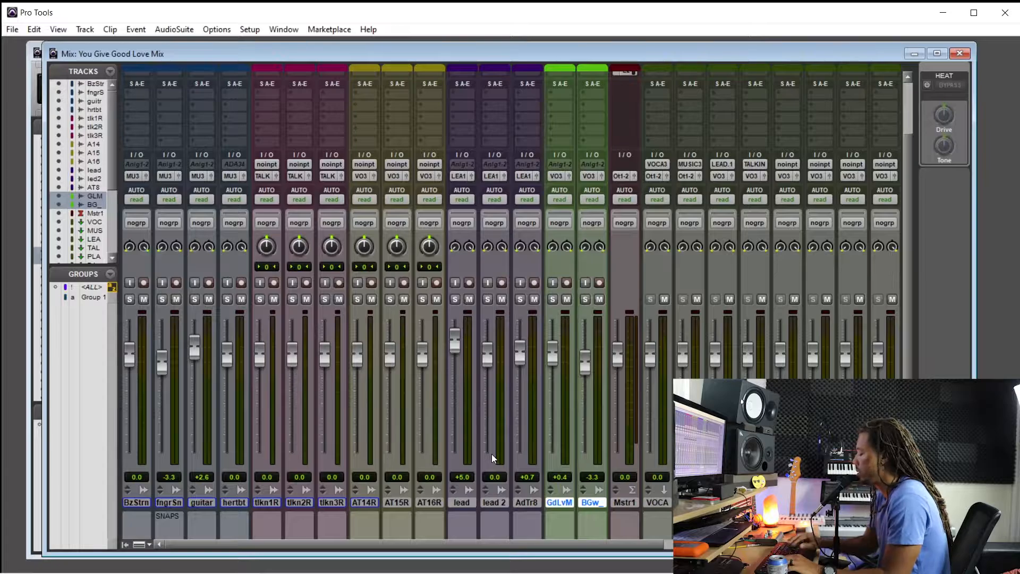
{"action": "key", "text": "ctrl+equal"}
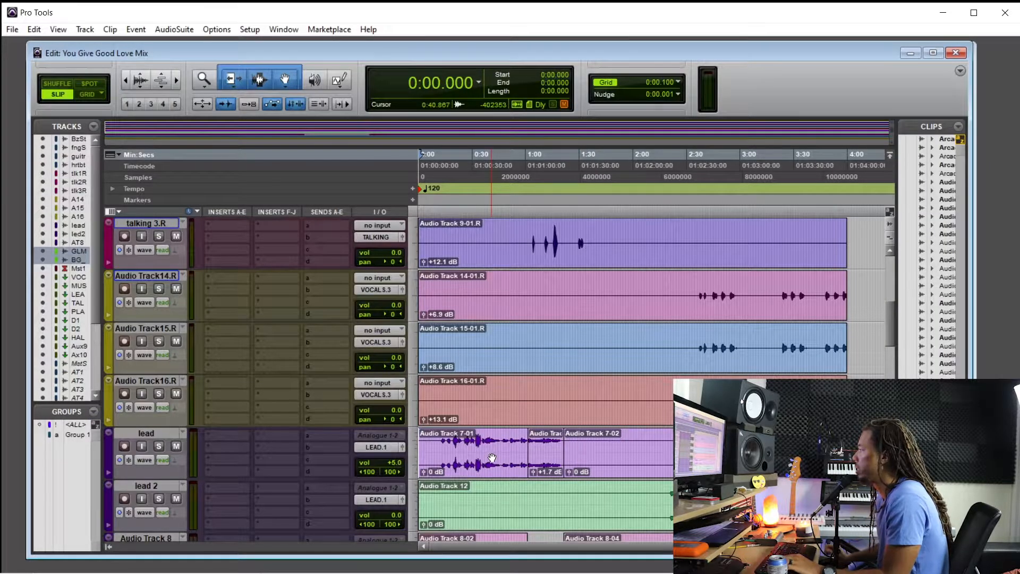
Step: Play the session and briefly audition the Good Love Master track in solo from the Mix window
{"action": "scroll", "coordinate": [492, 457], "scroll_direction": "up", "scroll_amount": 6}
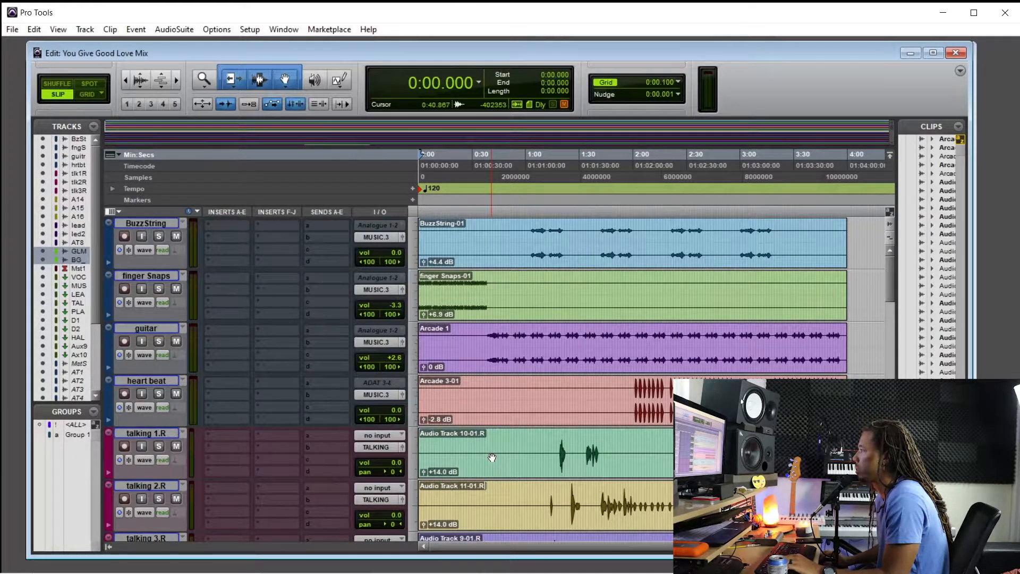
{"action": "scroll", "coordinate": [492, 457], "scroll_direction": "down", "scroll_amount": 1}
{"action": "scroll", "coordinate": [492, 458], "scroll_direction": "up", "scroll_amount": 1}
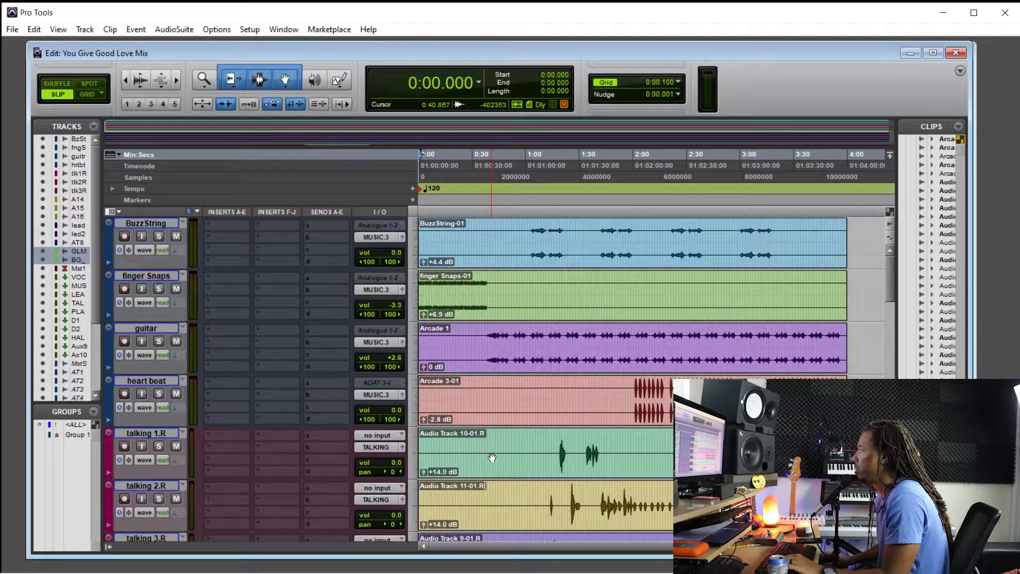
{"action": "scroll", "coordinate": [491, 458], "scroll_direction": "down", "scroll_amount": 1}
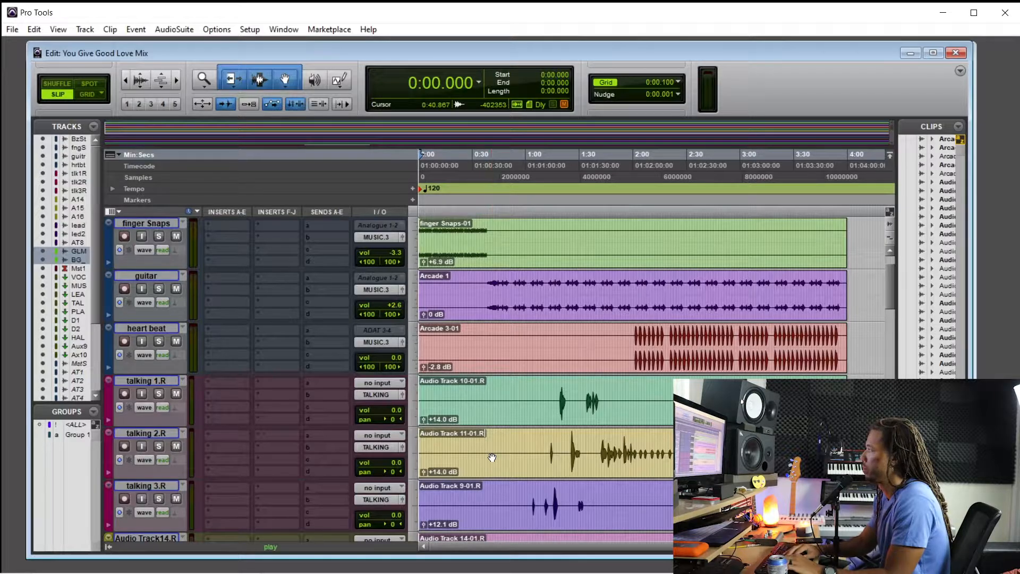
{"action": "key", "text": "space"}
{"action": "key", "text": "ctrl+equal"}
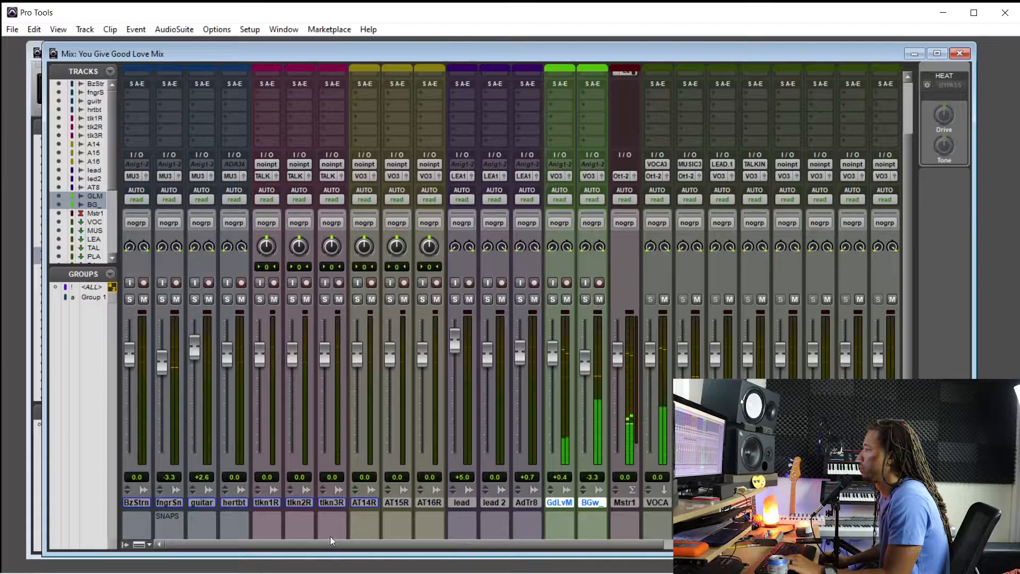
{"action": "left_click", "coordinate": [554, 298]}
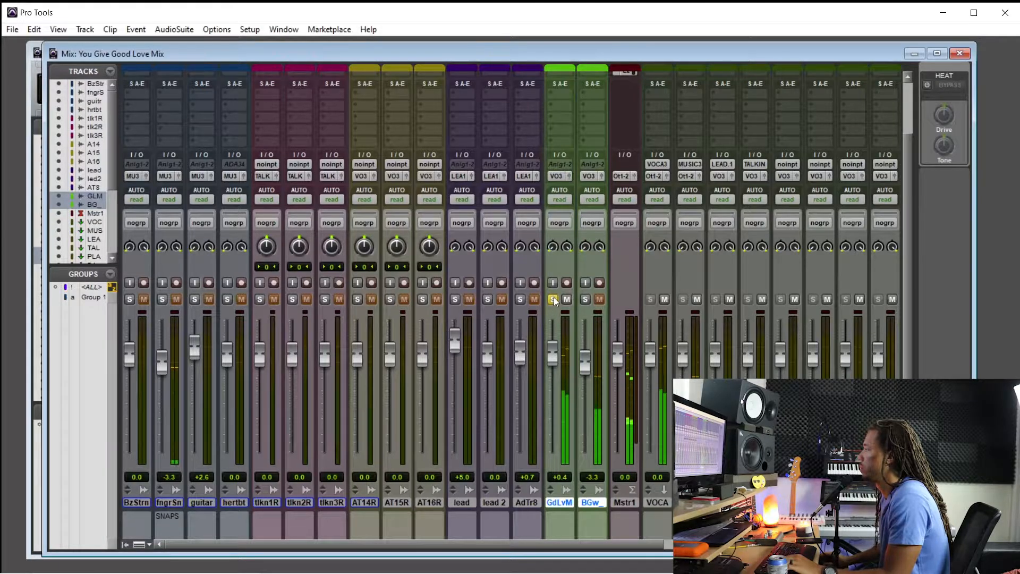
{"action": "left_click", "coordinate": [553, 298]}
Step: Insert FabFilter Pro-Q 2 on the Good Love Master track and add a high-shelf boost of about 2 dB near 15 kHz
{"action": "scroll", "coordinate": [554, 300], "scroll_direction": "up", "scroll_amount": 2}
{"action": "left_click", "coordinate": [585, 84]}
{"action": "mouse_move", "coordinate": [590, 105]}
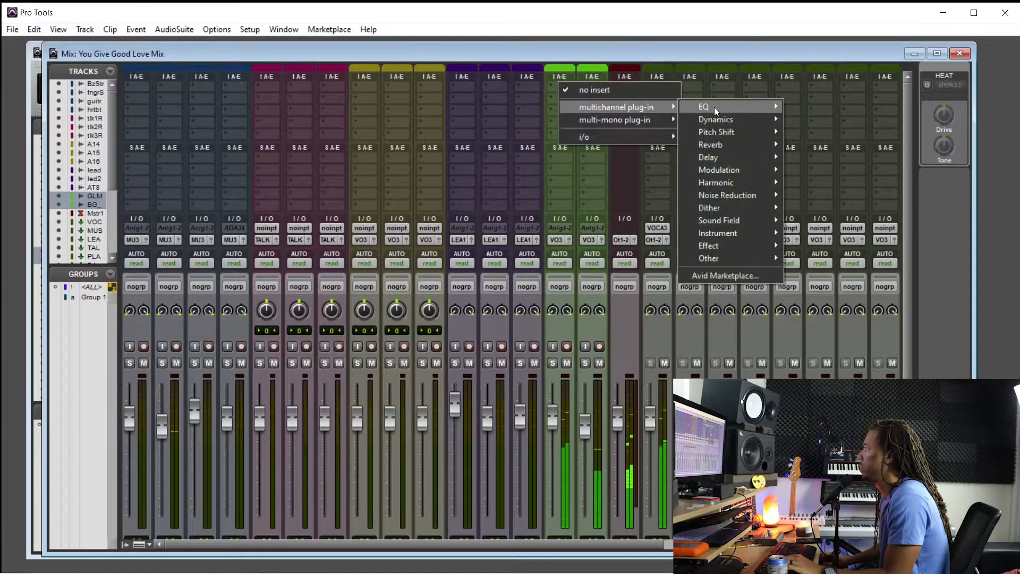
{"action": "mouse_move", "coordinate": [717, 106]}
{"action": "left_click", "coordinate": [367, 452]}
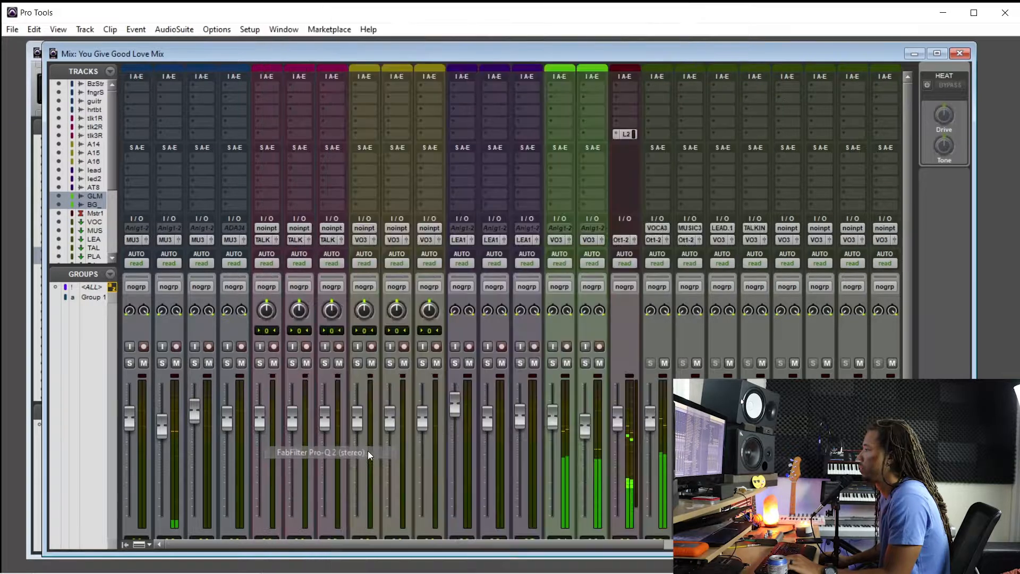
{"action": "left_click_drag", "start_coordinate": [907, 348], "coordinate": [885, 341]}
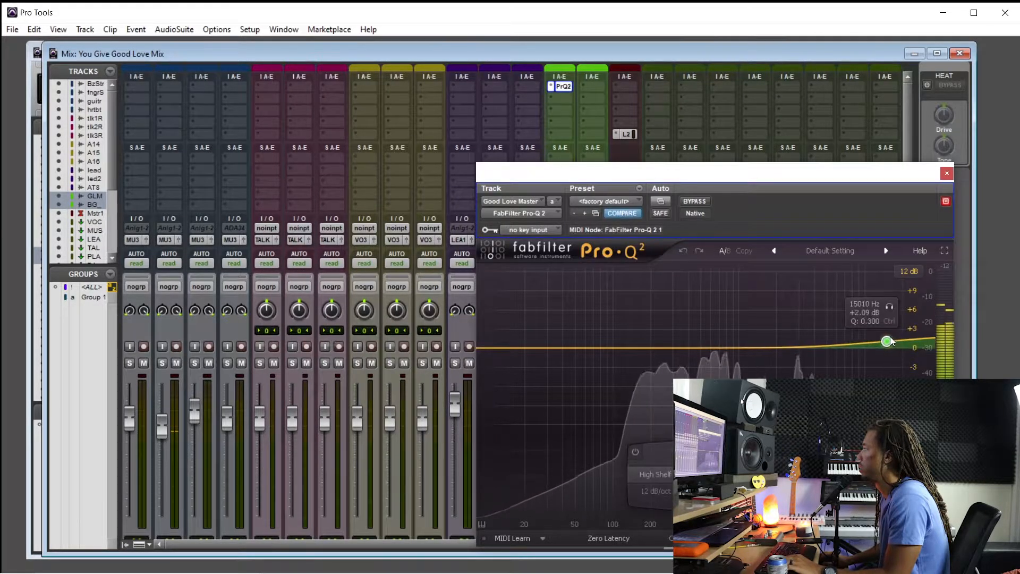
{"action": "left_click", "coordinate": [948, 174]}
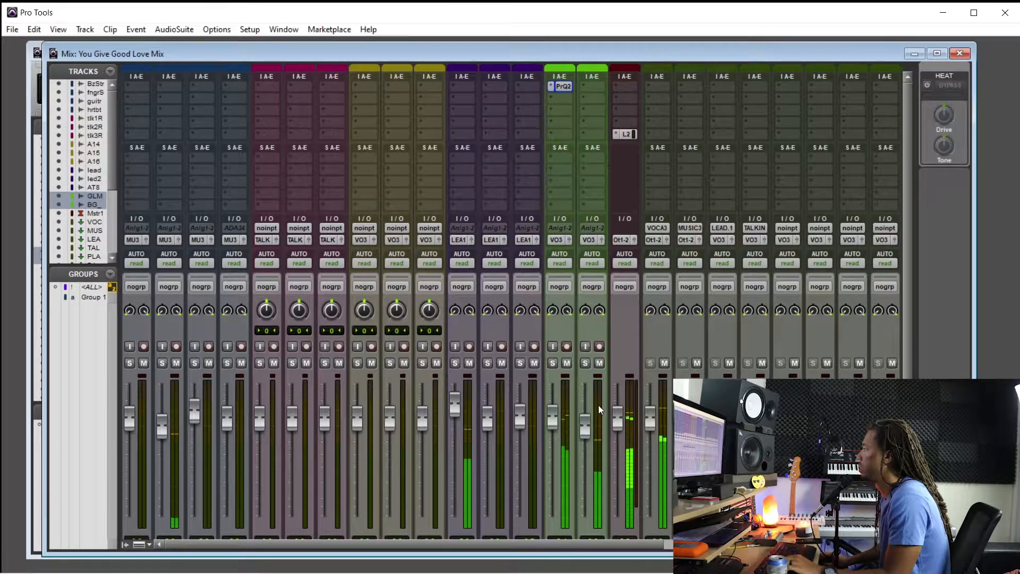
Step: Center both pan controls of the ooo BG w_ snaps track
{"action": "left_click", "coordinate": [586, 311], "text": "alt"}
{"action": "left_click", "coordinate": [602, 309], "text": "alt"}
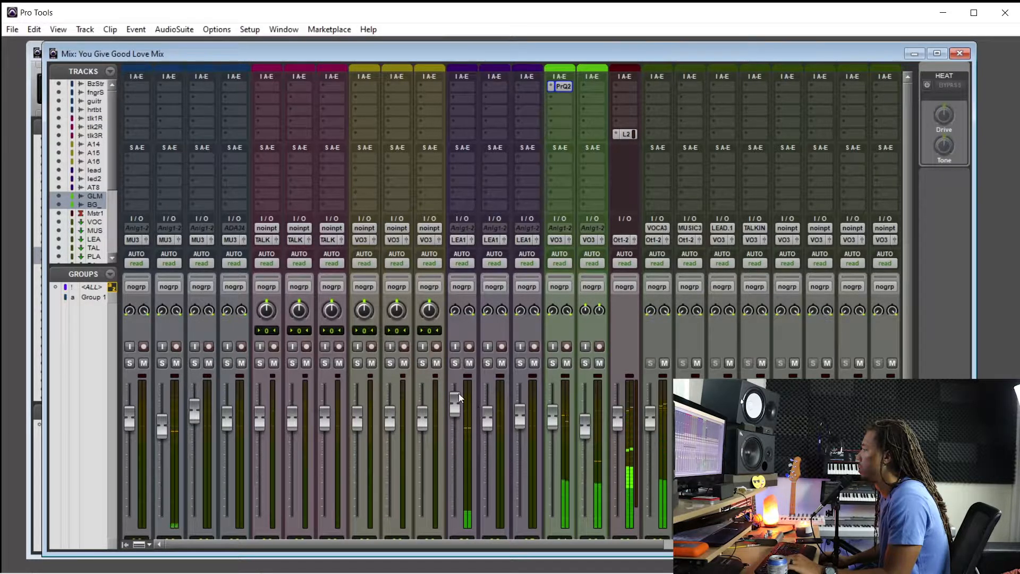
Step: Solo the lead track and play a selection of its opening vocal clip with the Mix window in view
{"action": "left_click", "coordinate": [455, 364]}
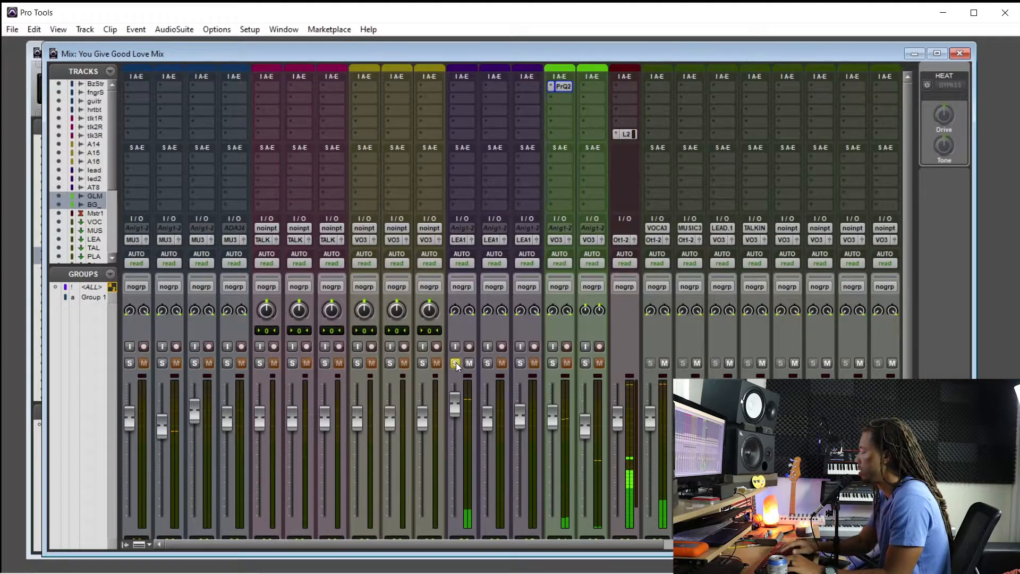
{"action": "key", "text": "ctrl+equal"}
{"action": "scroll", "coordinate": [480, 353], "scroll_direction": "down", "scroll_amount": 1}
{"action": "key", "text": "ctrl+bracketright"}
{"action": "key", "text": "ctrl+bracketright"}
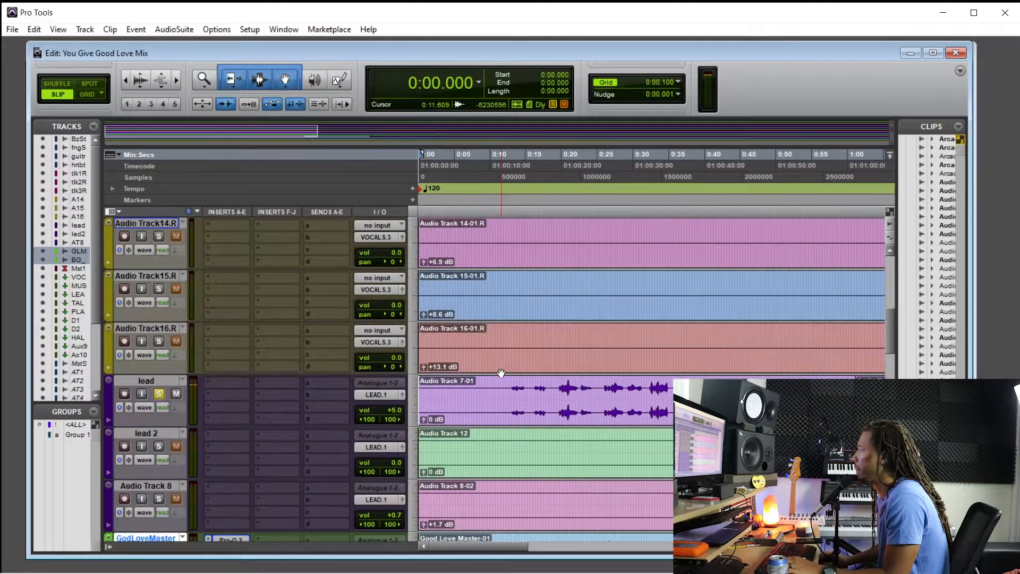
{"action": "left_click_drag", "start_coordinate": [512, 391], "coordinate": [847, 392]}
{"action": "key", "text": "ctrl+equal"}
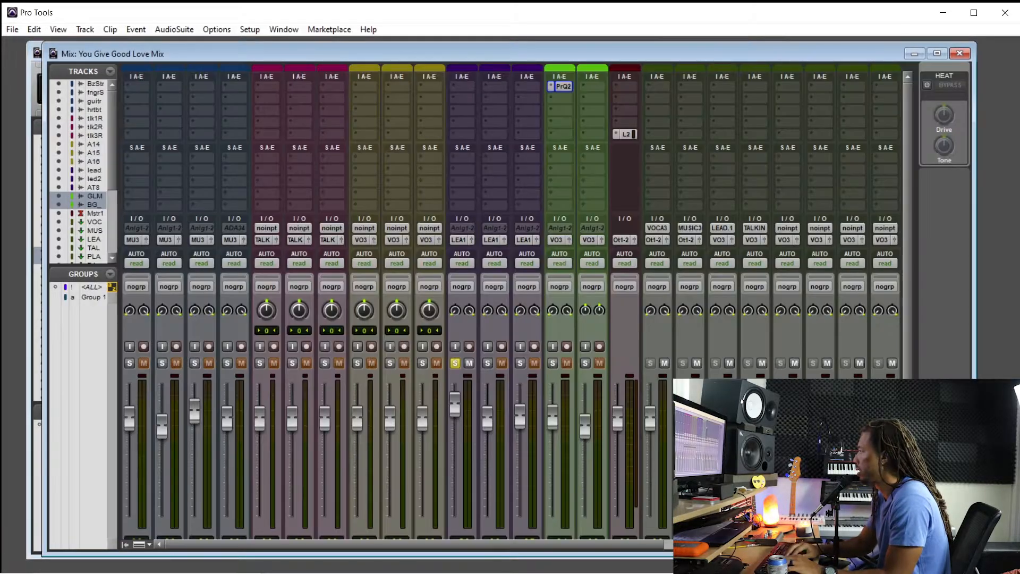
{"action": "key", "text": "space"}
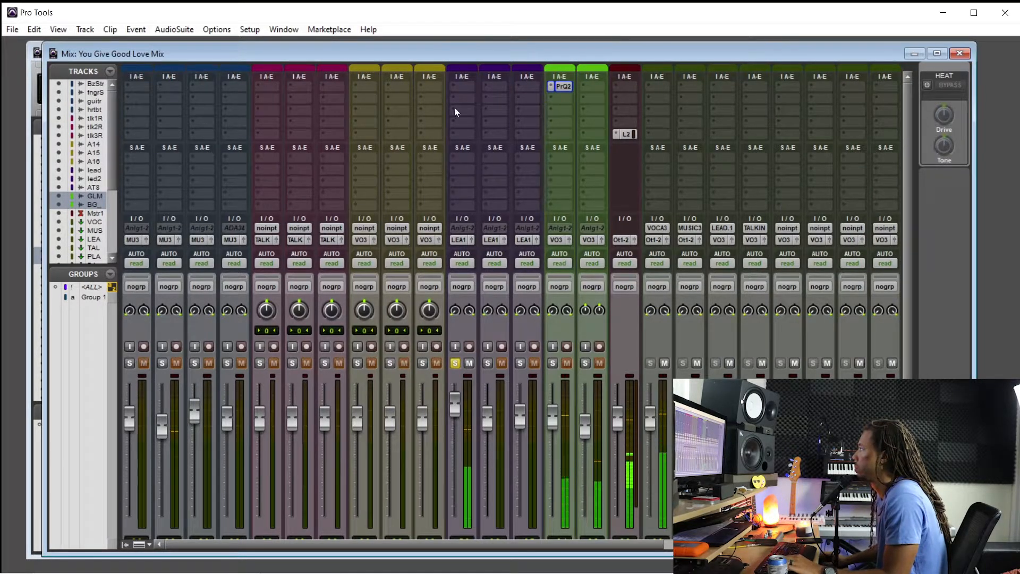
Step: Insert a stereo FabFilter Pro-Q 2 in the first slot of the lead track, leaving its default settings
{"action": "left_click", "coordinate": [461, 84]}
{"action": "mouse_move", "coordinate": [510, 107]}
{"action": "mouse_move", "coordinate": [608, 108]}
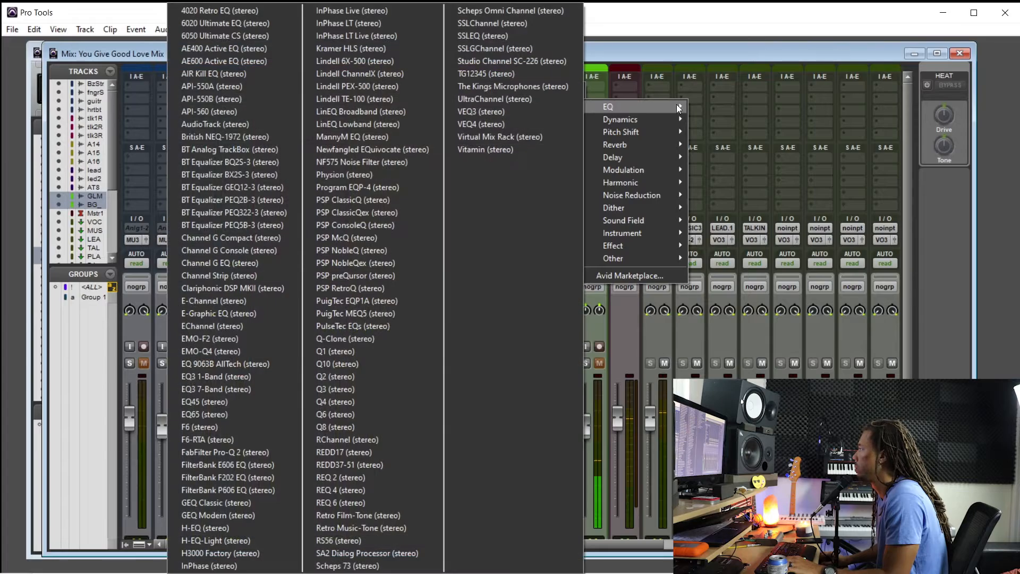
{"action": "left_click", "coordinate": [277, 452]}
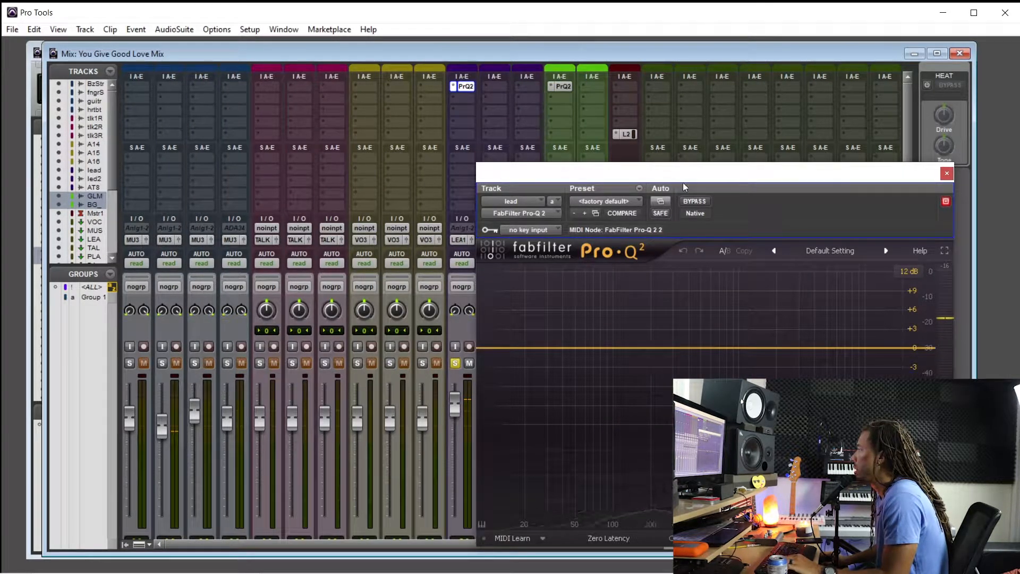
{"action": "left_click_drag", "start_coordinate": [701, 173], "coordinate": [642, 179]}
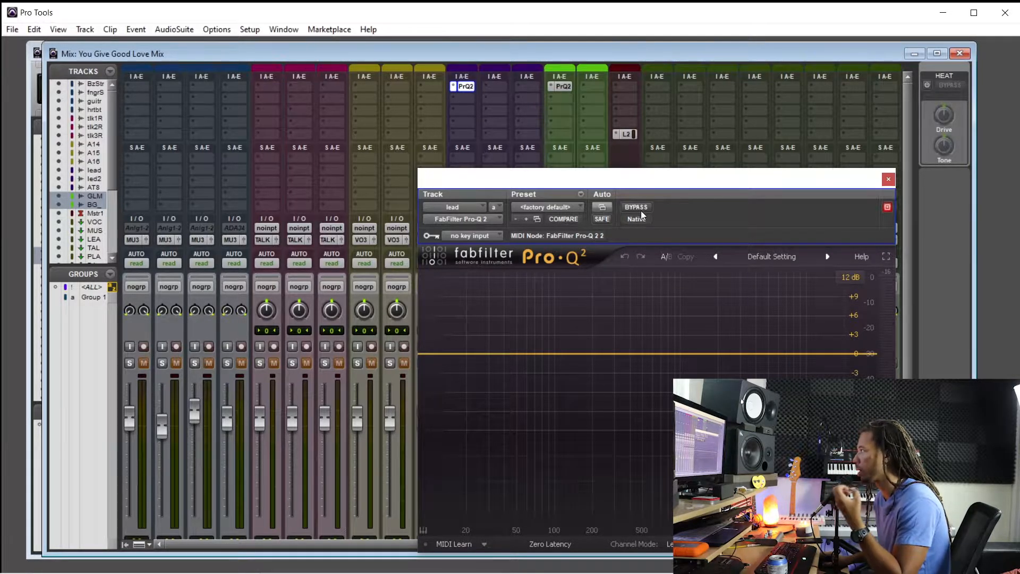
{"action": "left_click", "coordinate": [888, 179]}
Step: Insert the stereo F6 dynamic EQ in the second slot of the lead track
{"action": "left_click", "coordinate": [455, 98]}
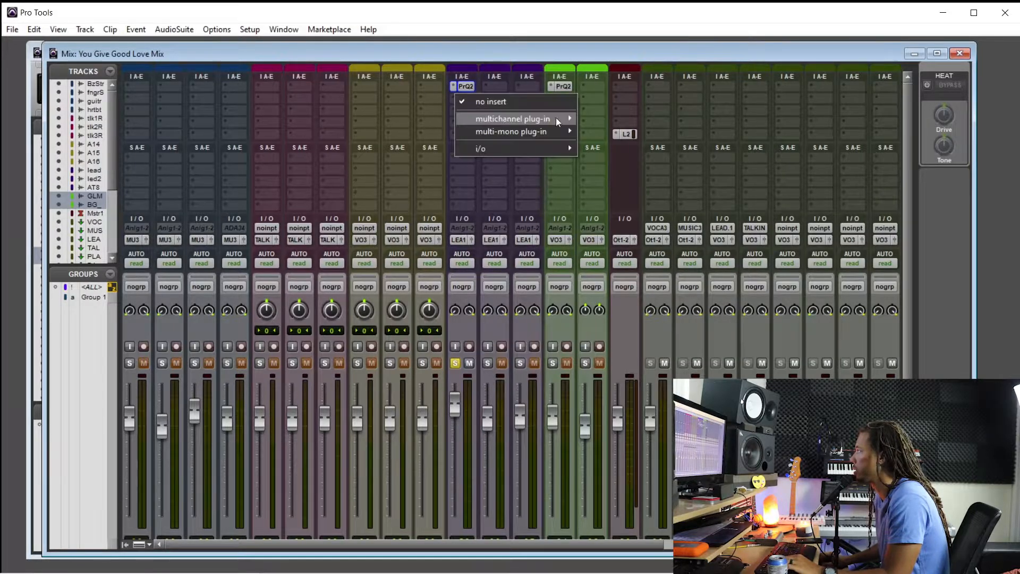
{"action": "mouse_move", "coordinate": [555, 117]}
{"action": "mouse_move", "coordinate": [648, 119]}
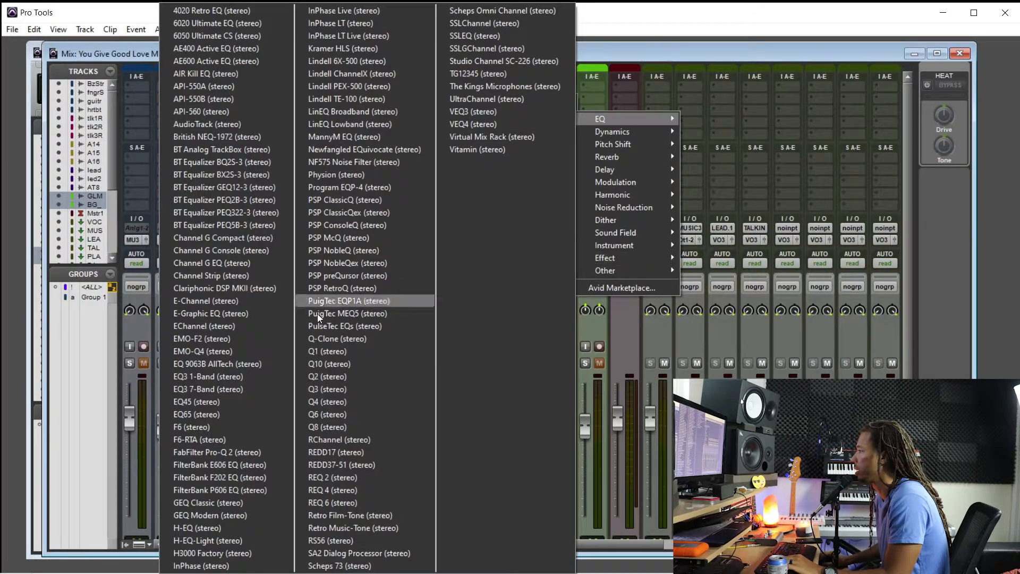
{"action": "left_click", "coordinate": [250, 426]}
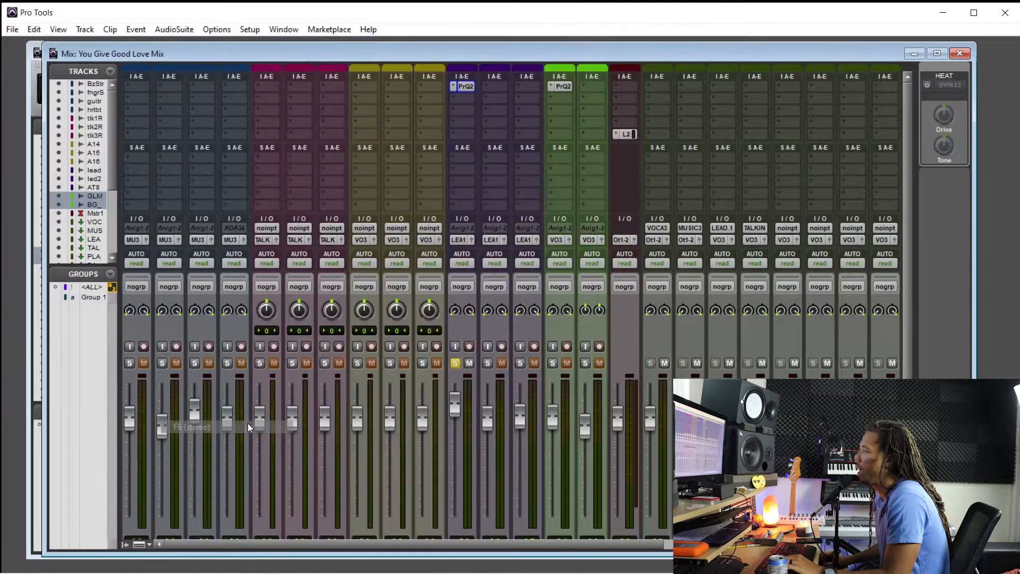
{"action": "left_click_drag", "start_coordinate": [638, 180], "coordinate": [529, 106]}
Step: Set F6 band 2 on the lead to 169 Hz with a Q of 0.7 and 0 dB gain
{"action": "left_click", "coordinate": [464, 307]}
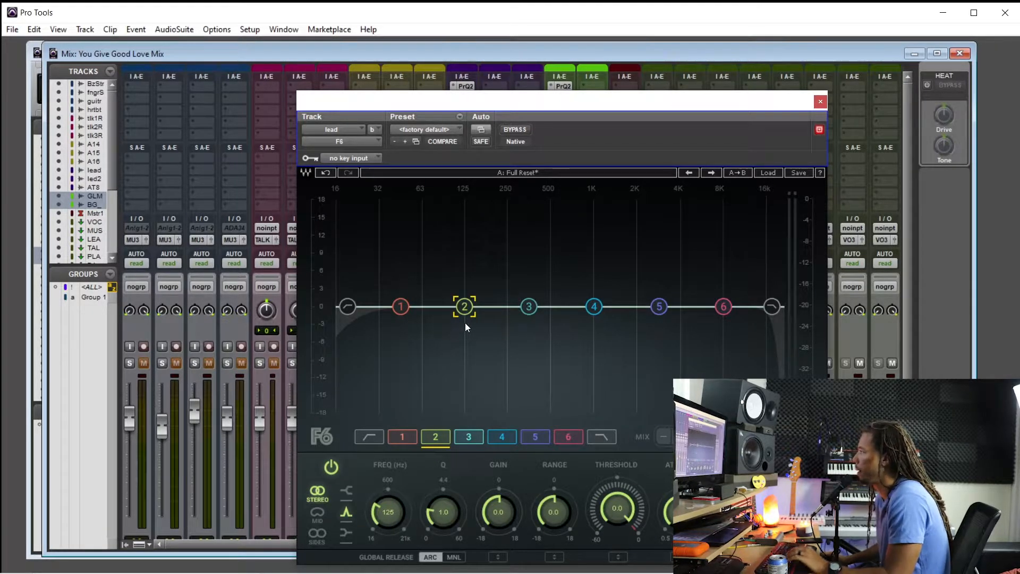
{"action": "left_click_drag", "start_coordinate": [484, 118], "coordinate": [507, 100]}
{"action": "left_click_drag", "start_coordinate": [493, 293], "coordinate": [486, 293]}
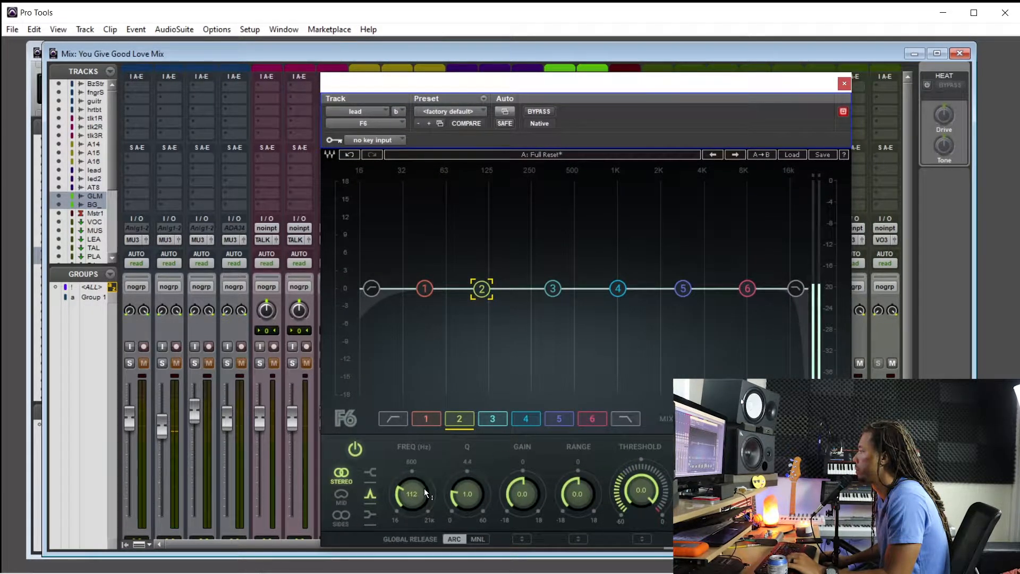
{"action": "left_click_drag", "start_coordinate": [474, 499], "coordinate": [474, 513]}
{"action": "left_click_drag", "start_coordinate": [484, 289], "coordinate": [507, 289]}
{"action": "left_click", "coordinate": [532, 487], "text": "alt"}
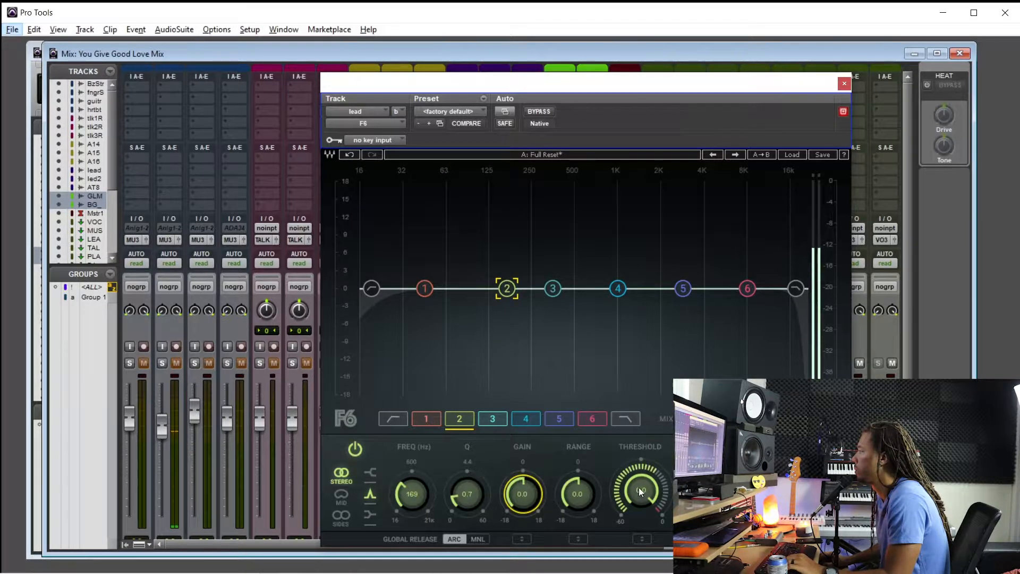
Step: Give F6 band 2 dynamic reduction with a range of -6.9 dB and a threshold of about -32 dB
{"action": "left_click_drag", "start_coordinate": [642, 490], "coordinate": [642, 520]}
{"action": "left_click_drag", "start_coordinate": [575, 485], "coordinate": [576, 495]}
{"action": "left_click_drag", "start_coordinate": [653, 491], "coordinate": [653, 492]}
{"action": "left_click_drag", "start_coordinate": [589, 499], "coordinate": [645, 496]}
{"action": "double_click", "coordinate": [589, 500]}
{"action": "left_click", "coordinate": [642, 492]}
{"action": "left_click", "coordinate": [642, 494]}
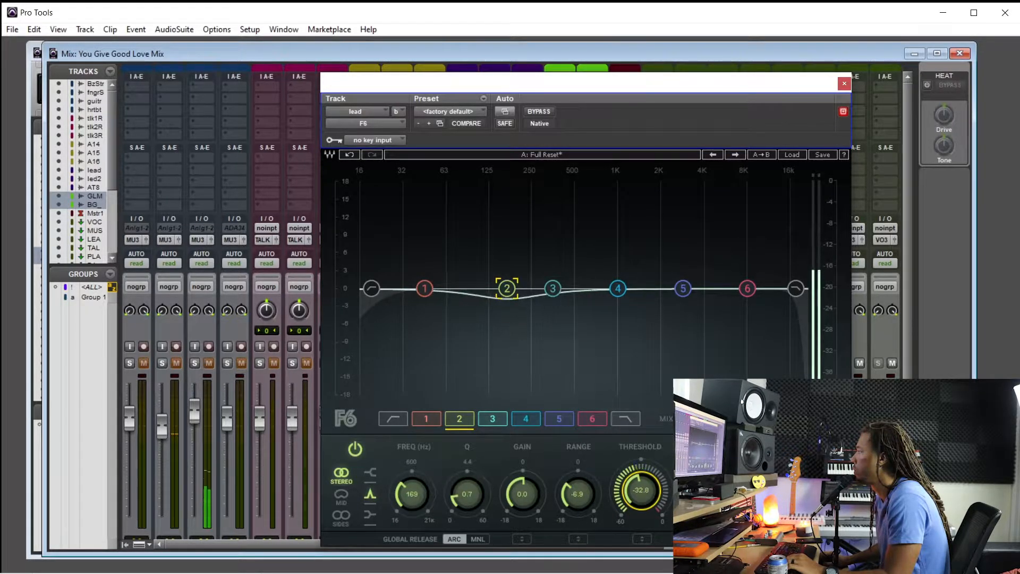
Step: Enable the F6 high-pass filter on the lead at about 53 Hz with a 24 dB/oct slope
{"action": "left_click_drag", "start_coordinate": [371, 288], "coordinate": [400, 289]}
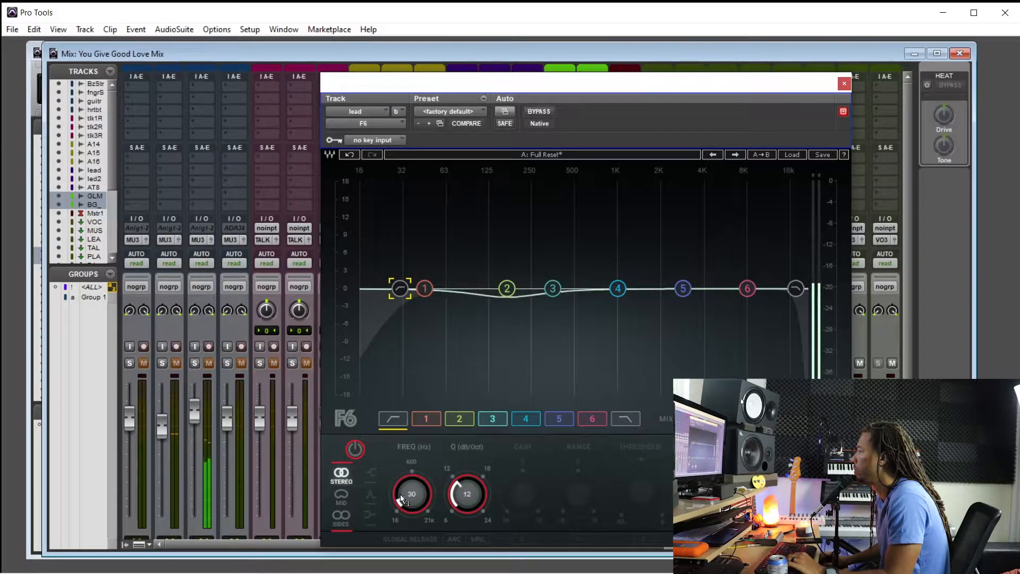
{"action": "left_click_drag", "start_coordinate": [461, 499], "coordinate": [417, 476]}
{"action": "left_click", "coordinate": [362, 448]}
{"action": "left_click", "coordinate": [362, 448]}
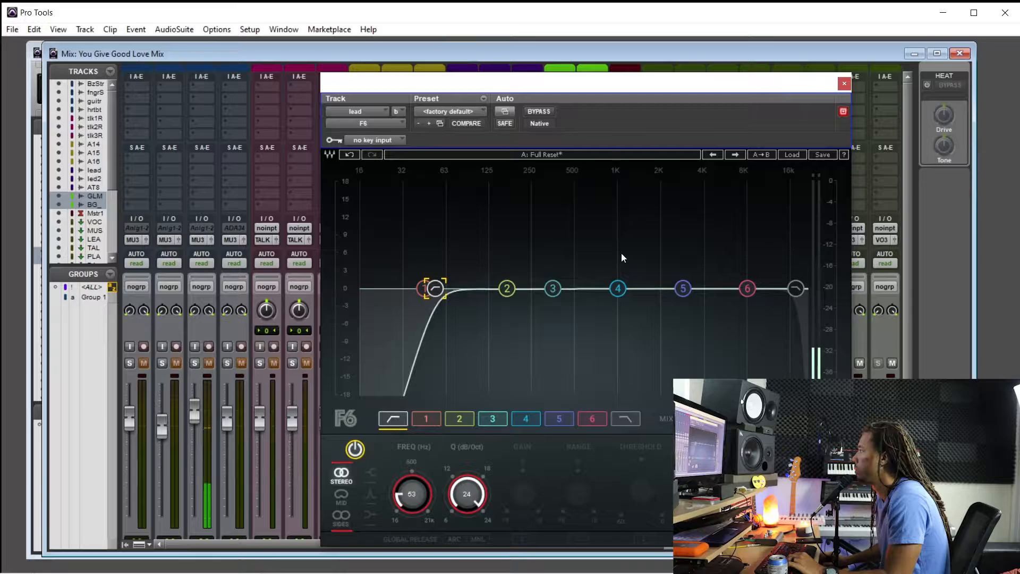
Step: Check F6 bands 2 and 1, and raise the high-pass filter frequency to 111 Hz
{"action": "left_click", "coordinate": [507, 289]}
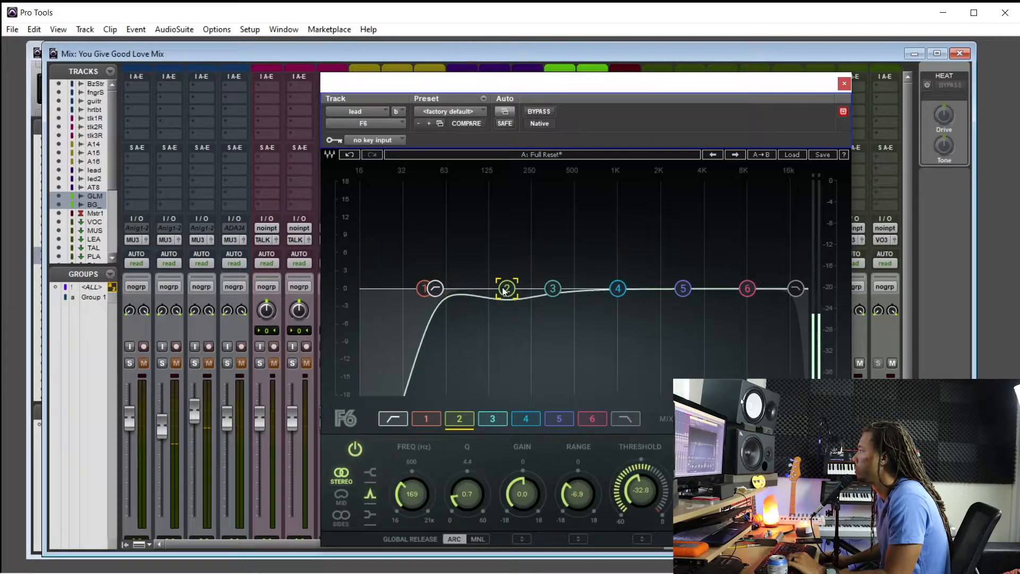
{"action": "left_click", "coordinate": [423, 288]}
{"action": "left_click", "coordinate": [435, 289]}
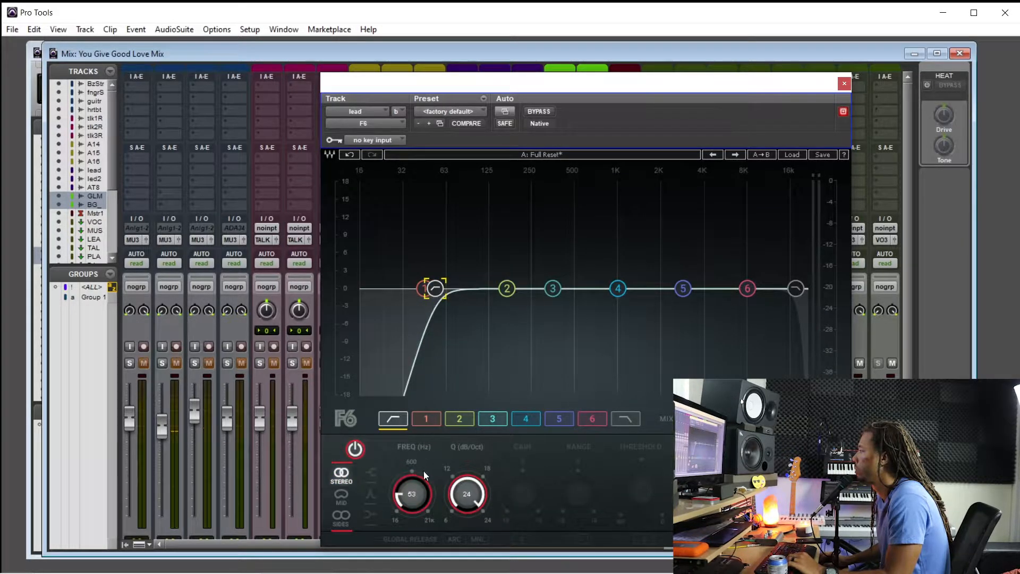
{"action": "left_click_drag", "start_coordinate": [417, 489], "coordinate": [417, 517]}
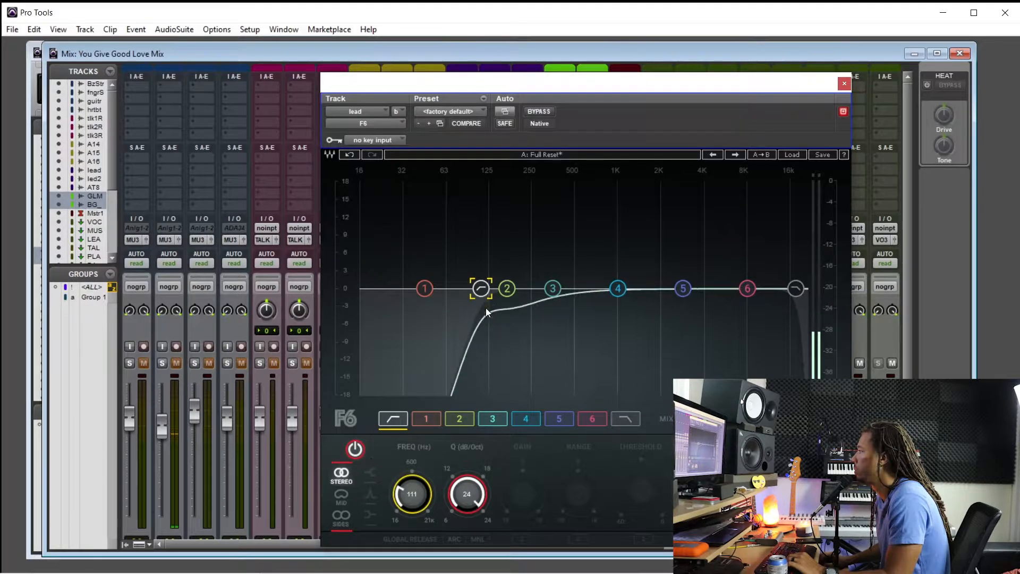
Step: Set F6 band 2's range to -7.1 dB and its threshold to about -36 dB, and close the plug-in
{"action": "left_click", "coordinate": [507, 289]}
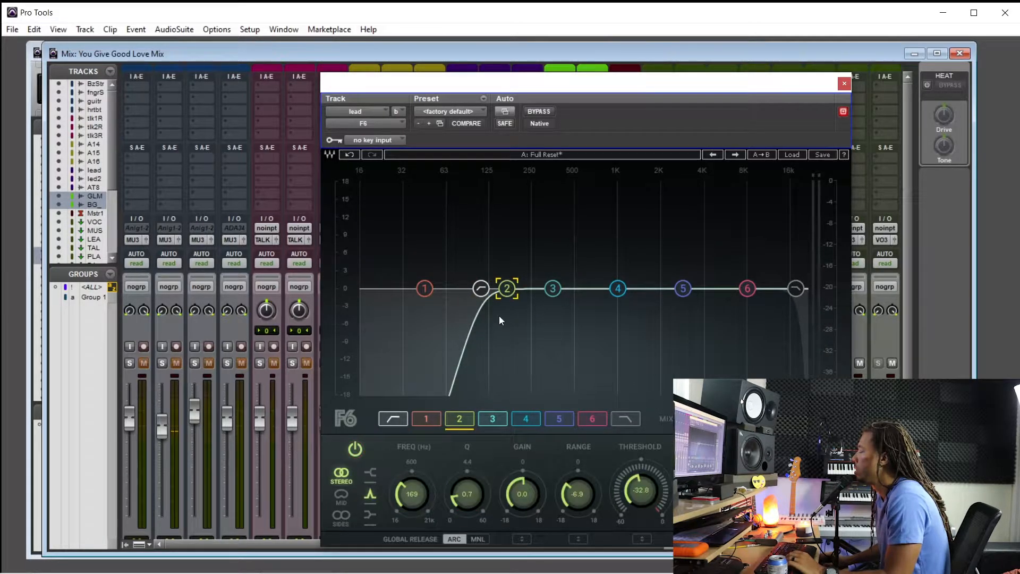
{"action": "left_click", "coordinate": [481, 288]}
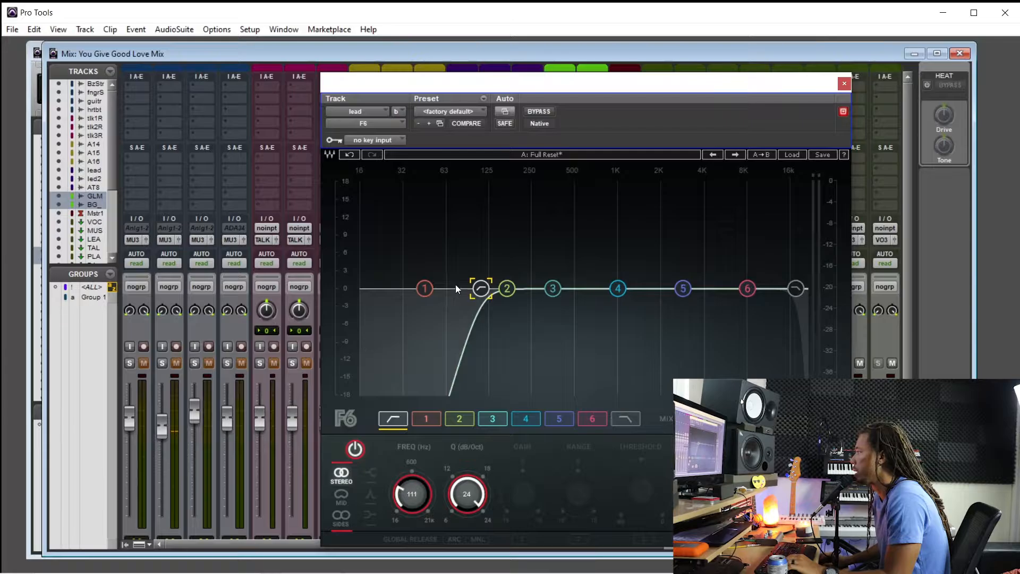
{"action": "left_click", "coordinate": [505, 290]}
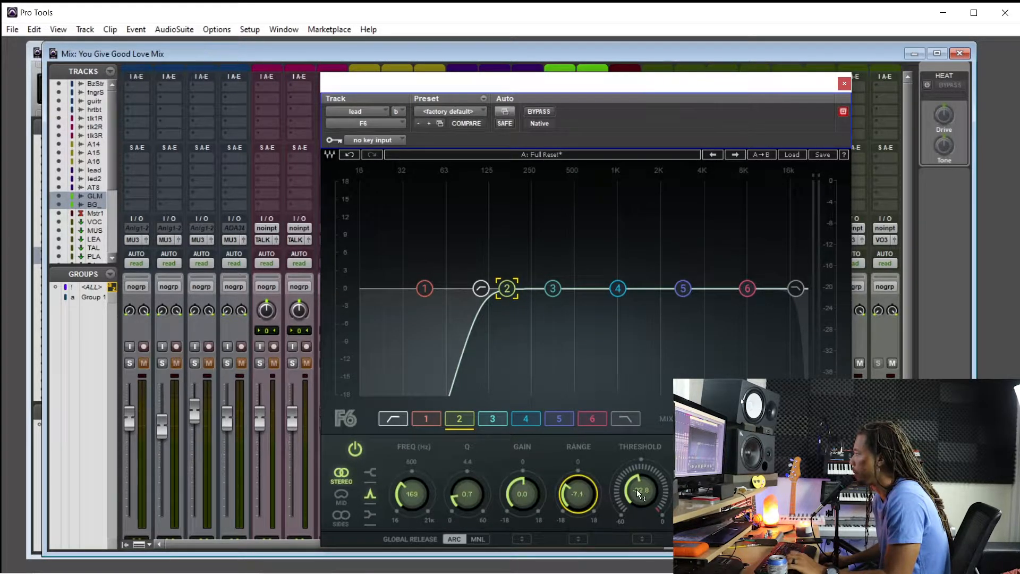
{"action": "left_click_drag", "start_coordinate": [640, 489], "coordinate": [641, 498]}
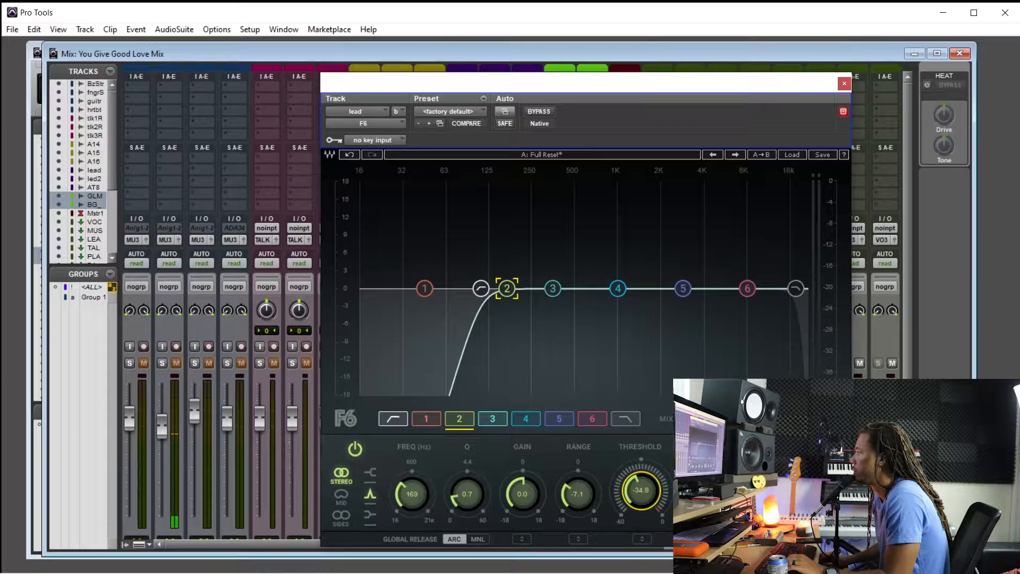
{"action": "left_click_drag", "start_coordinate": [641, 498], "coordinate": [641, 503]}
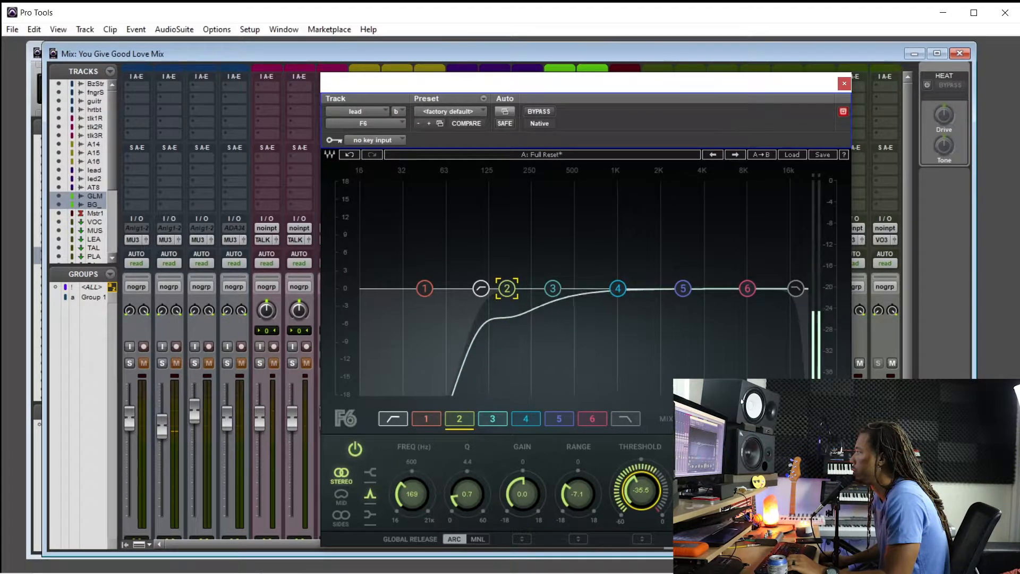
{"action": "left_click", "coordinate": [844, 84]}
Step: Insert a stereo CLA-76 compressor after the F6 on the lead track and choose the Bluey revision
{"action": "left_click", "coordinate": [464, 114]}
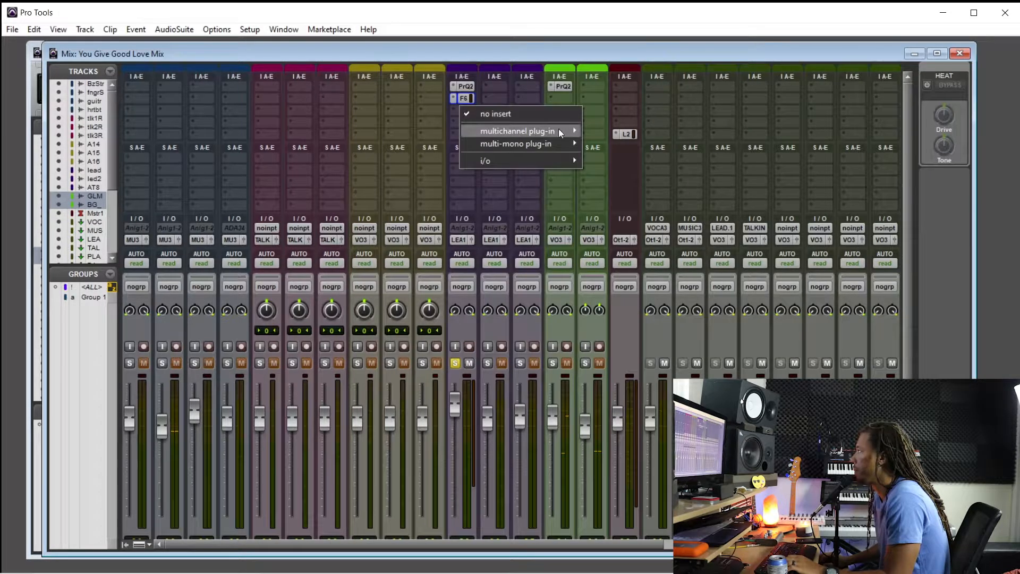
{"action": "mouse_move", "coordinate": [559, 128]}
{"action": "mouse_move", "coordinate": [662, 147]}
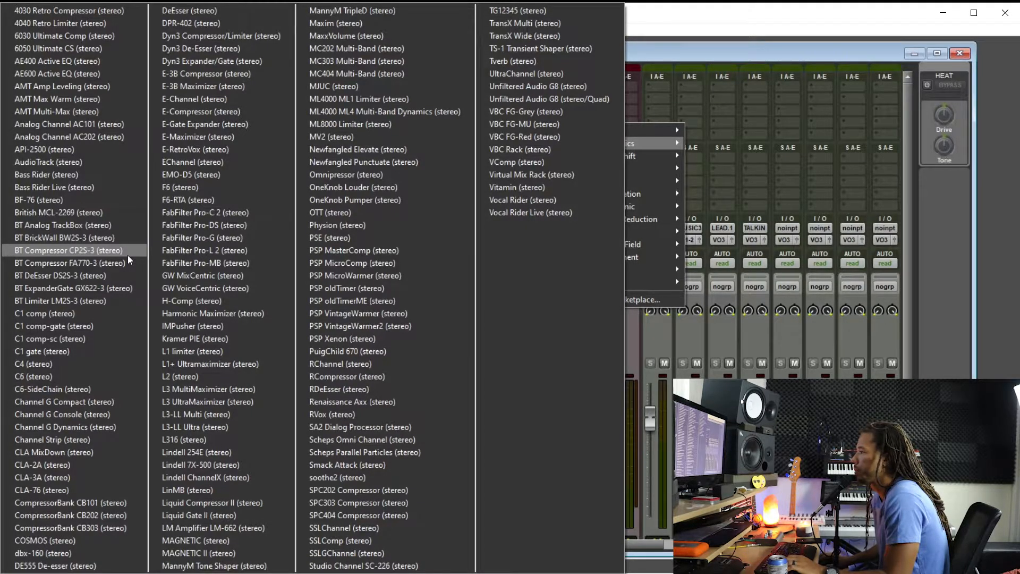
{"action": "left_click", "coordinate": [104, 490]}
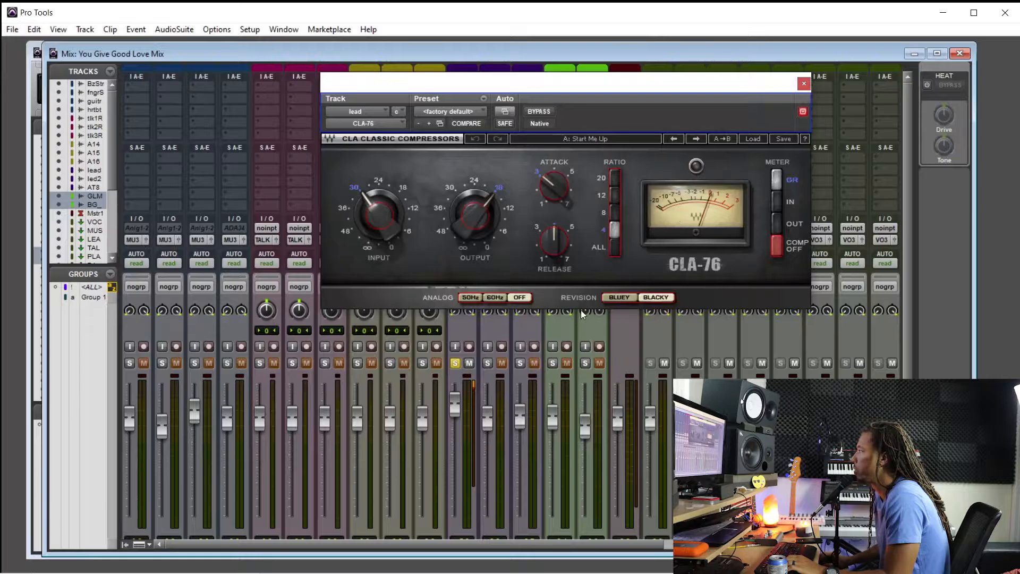
{"action": "left_click", "coordinate": [621, 297]}
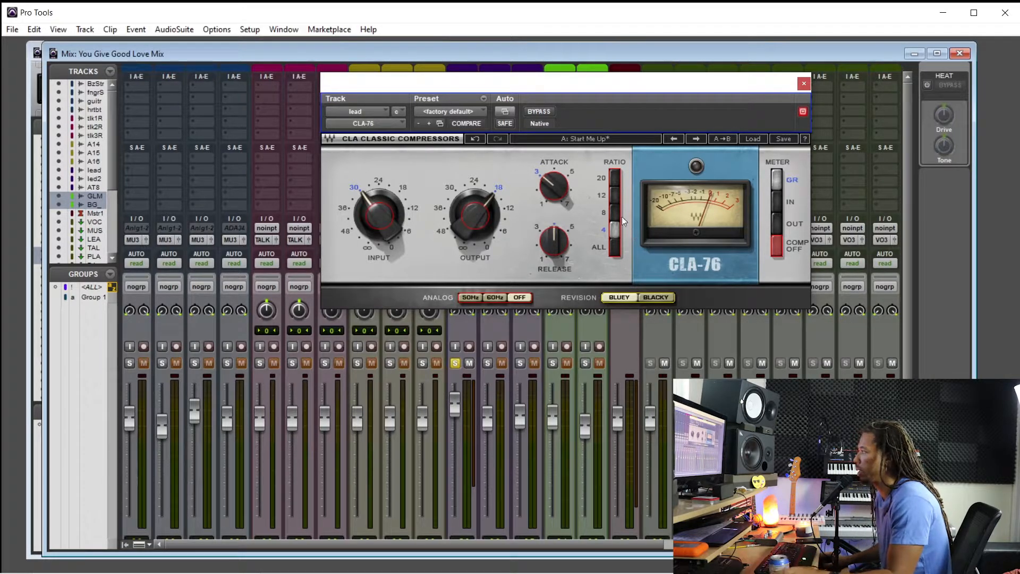
{"action": "left_click_drag", "start_coordinate": [534, 88], "coordinate": [537, 96]}
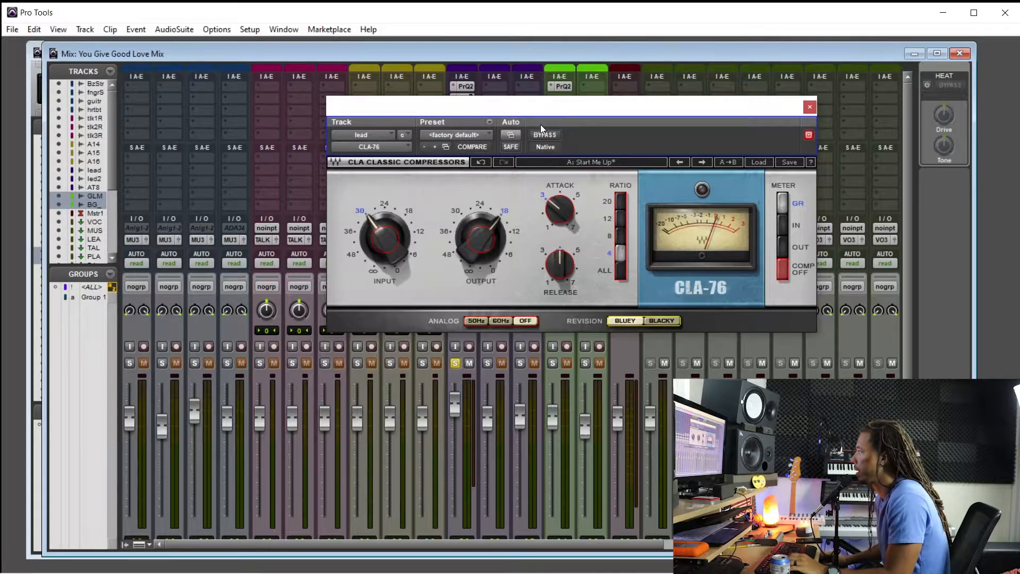
Step: Play the lead, set the CLA-76 output to -20.5 with a small input adjustment, and compare against the bypassed sound
{"action": "key", "text": "space"}
{"action": "left_click_drag", "start_coordinate": [479, 253], "coordinate": [472, 248]}
{"action": "left_click_drag", "start_coordinate": [385, 240], "coordinate": [385, 241]}
{"action": "left_click_drag", "start_coordinate": [483, 252], "coordinate": [482, 256]}
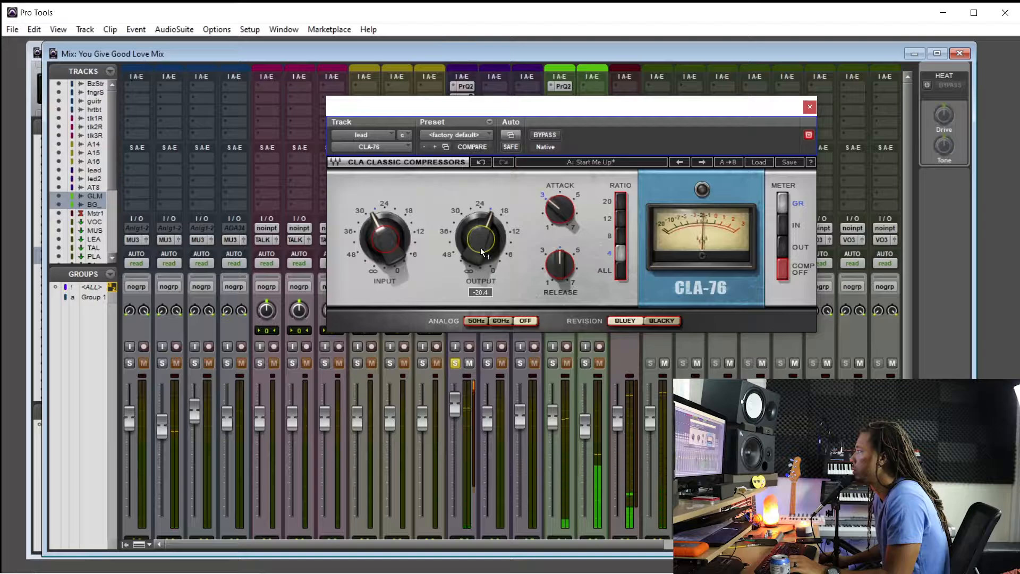
{"action": "left_click", "coordinate": [546, 135]}
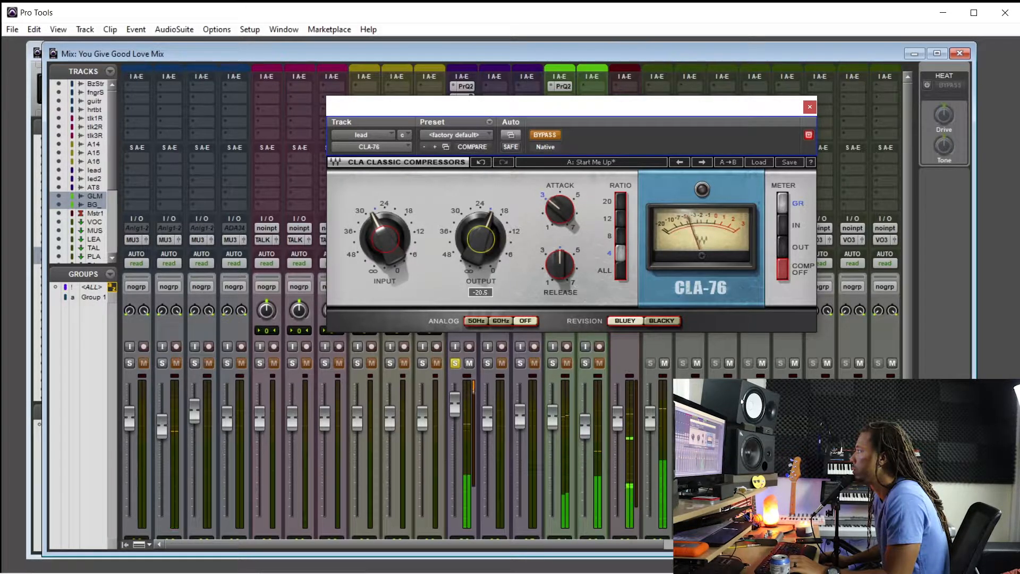
{"action": "left_click", "coordinate": [546, 135]}
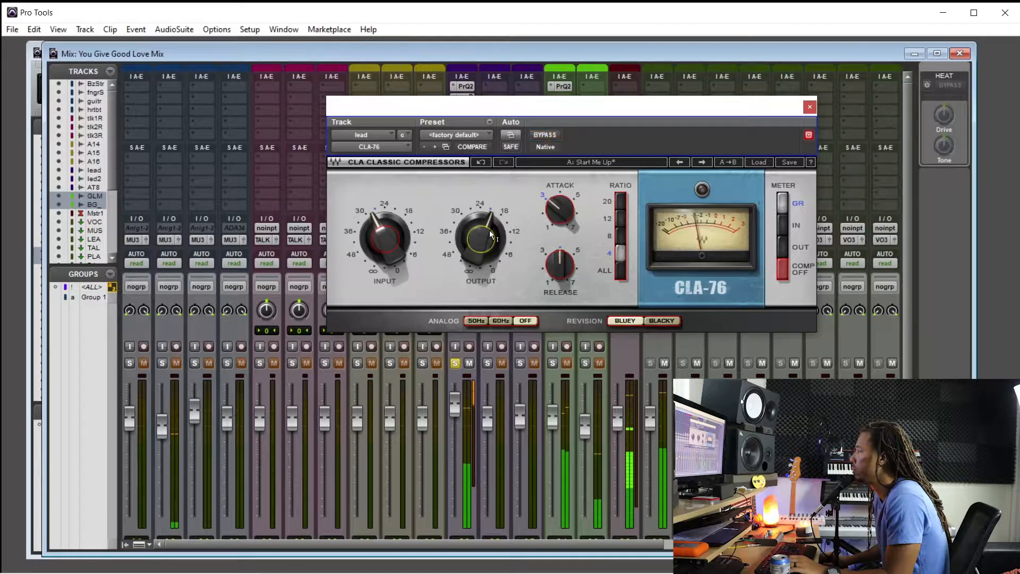
{"action": "left_click_drag", "start_coordinate": [478, 254], "coordinate": [478, 255]}
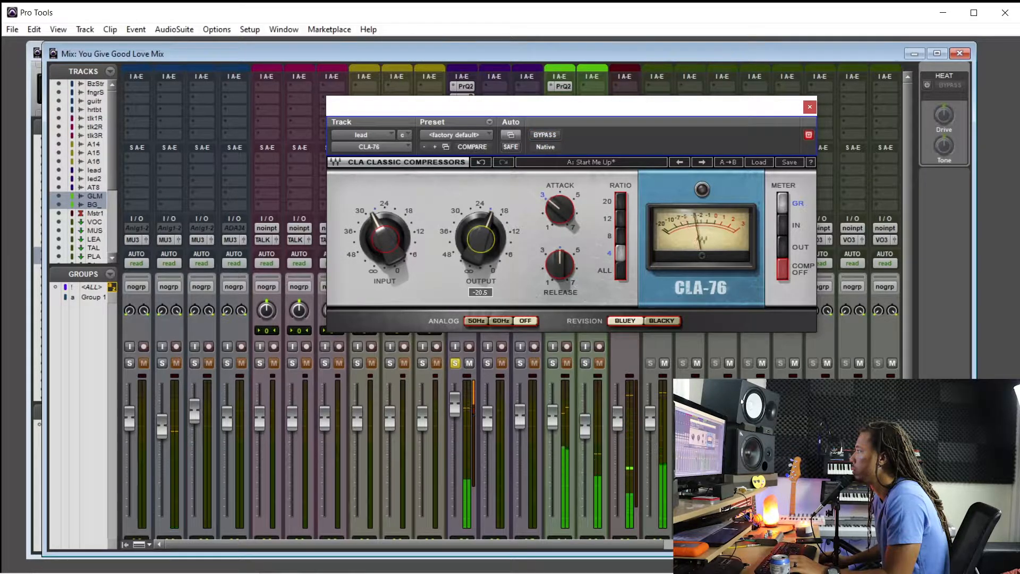
Step: Set the CLA-76 attack to 2.34 and release to about 5, lower the output slightly, and compare with bypass
{"action": "left_click_drag", "start_coordinate": [558, 210], "coordinate": [559, 218]}
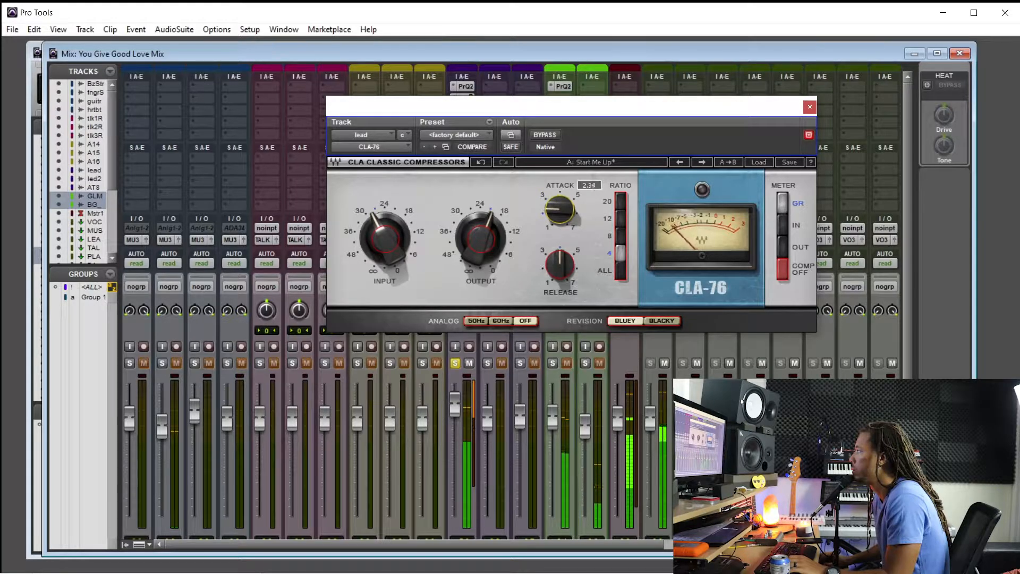
{"action": "left_click_drag", "start_coordinate": [560, 266], "coordinate": [560, 254]}
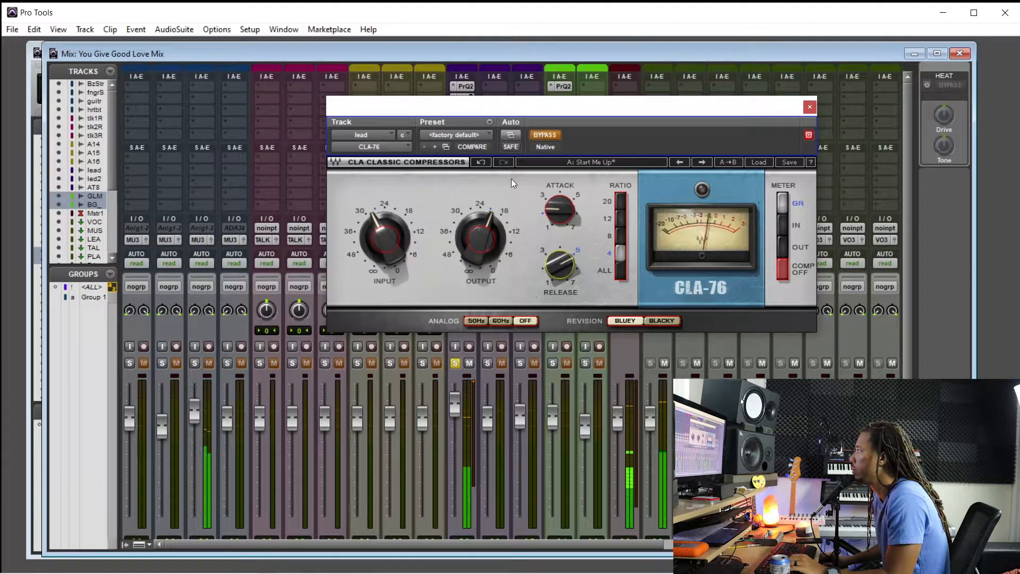
{"action": "left_click_drag", "start_coordinate": [480, 239], "coordinate": [478, 240]}
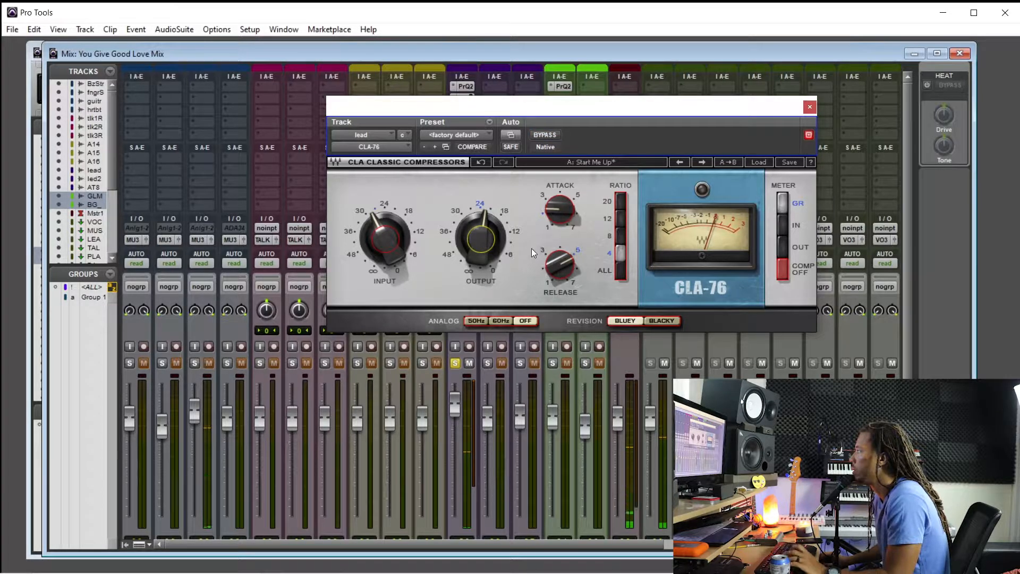
{"action": "left_click", "coordinate": [548, 135]}
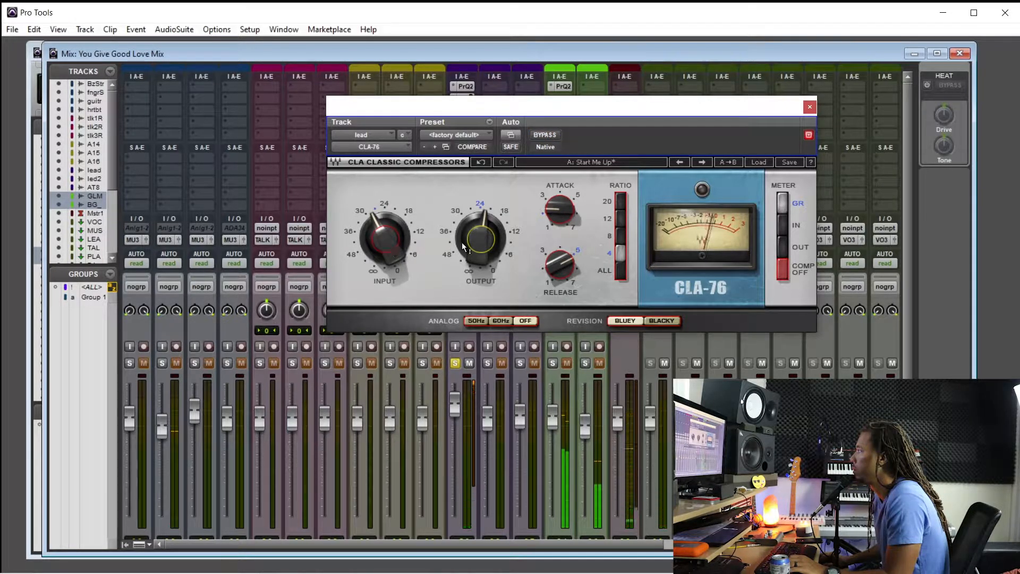
Step: Lower the CLA-76 input to just below -30 and balance the output at -21.9 during playback
{"action": "mouse_move", "coordinate": [391, 246]}
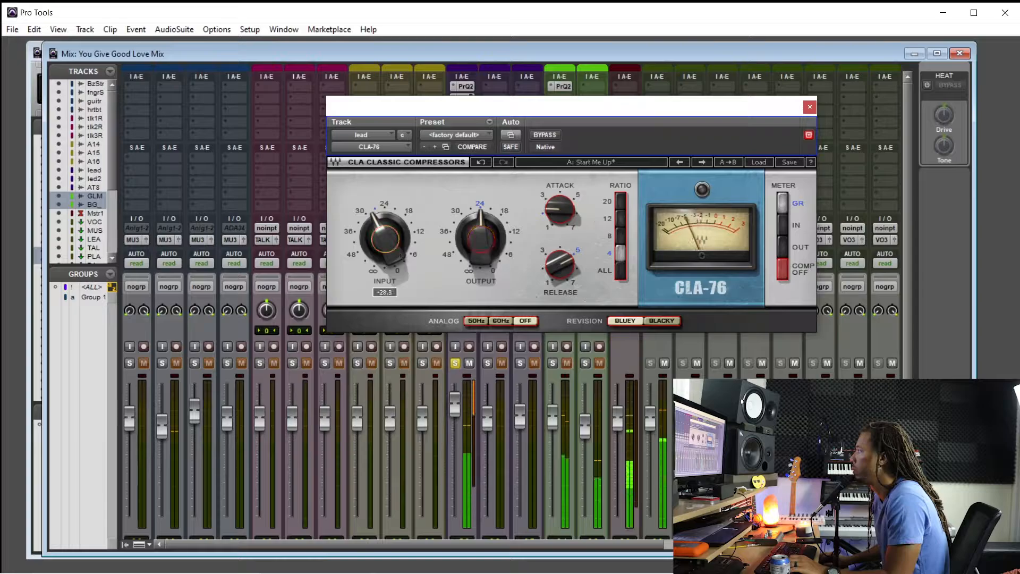
{"action": "left_click_drag", "start_coordinate": [390, 245], "coordinate": [390, 247]}
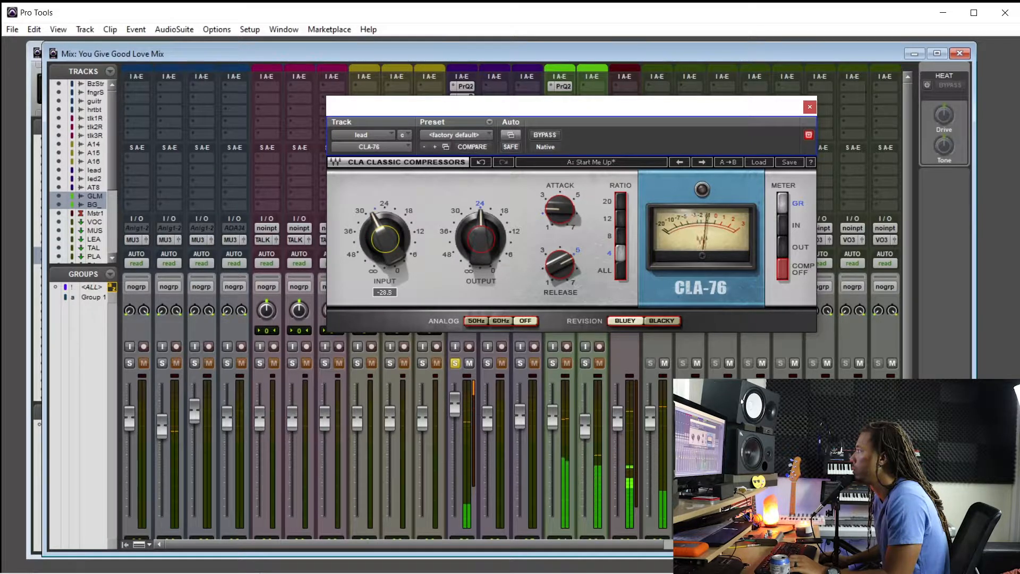
{"action": "left_click_drag", "start_coordinate": [472, 243], "coordinate": [472, 241]}
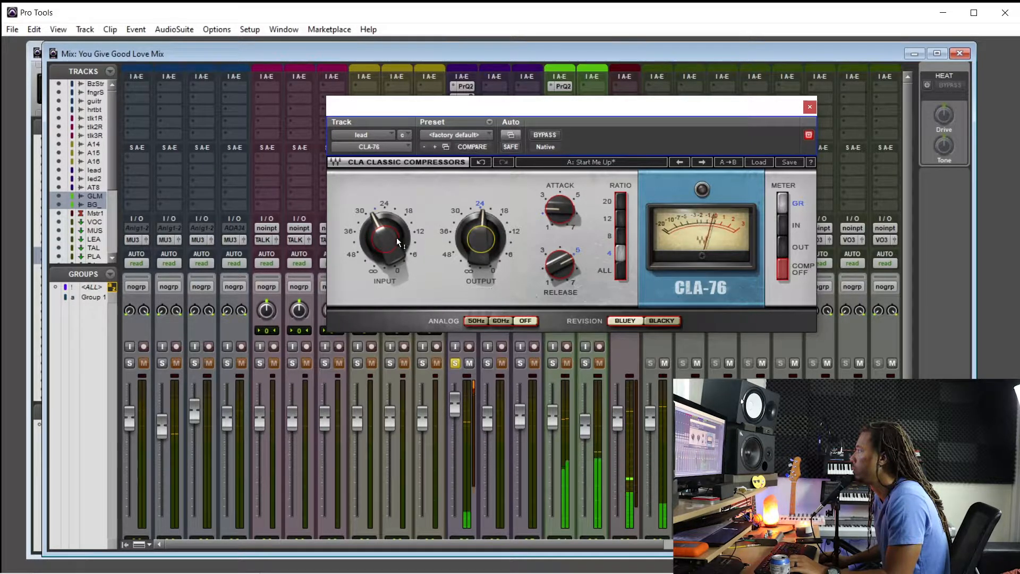
{"action": "left_click_drag", "start_coordinate": [396, 238], "coordinate": [396, 241]}
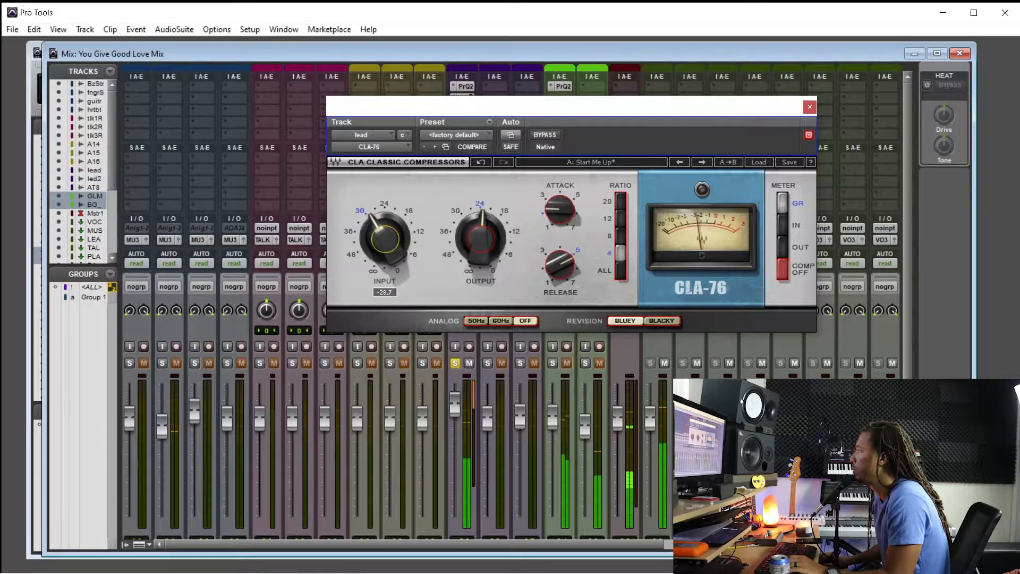
{"action": "left_click_drag", "start_coordinate": [396, 241], "coordinate": [396, 244]}
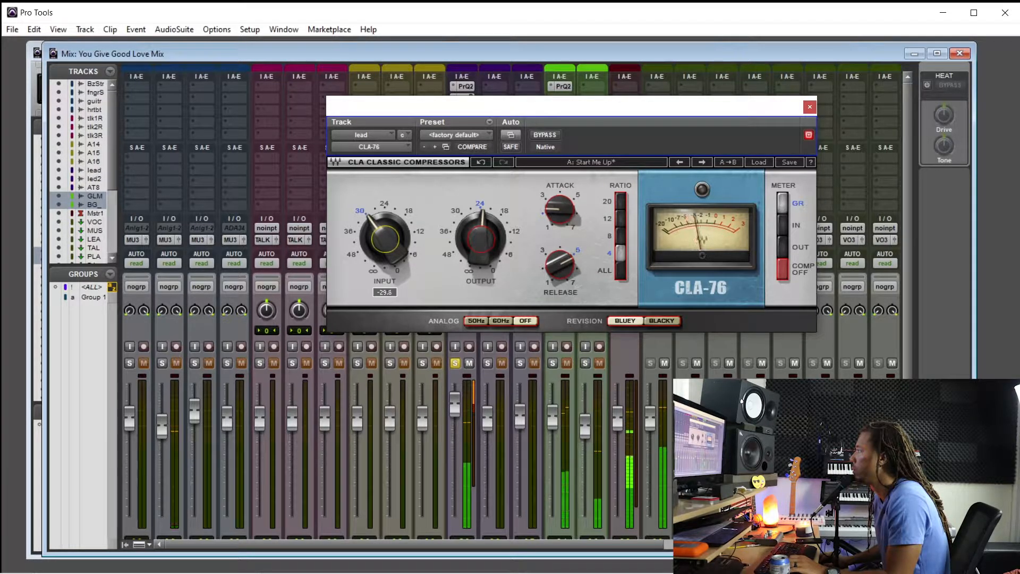
{"action": "left_click_drag", "start_coordinate": [467, 244], "coordinate": [467, 242]}
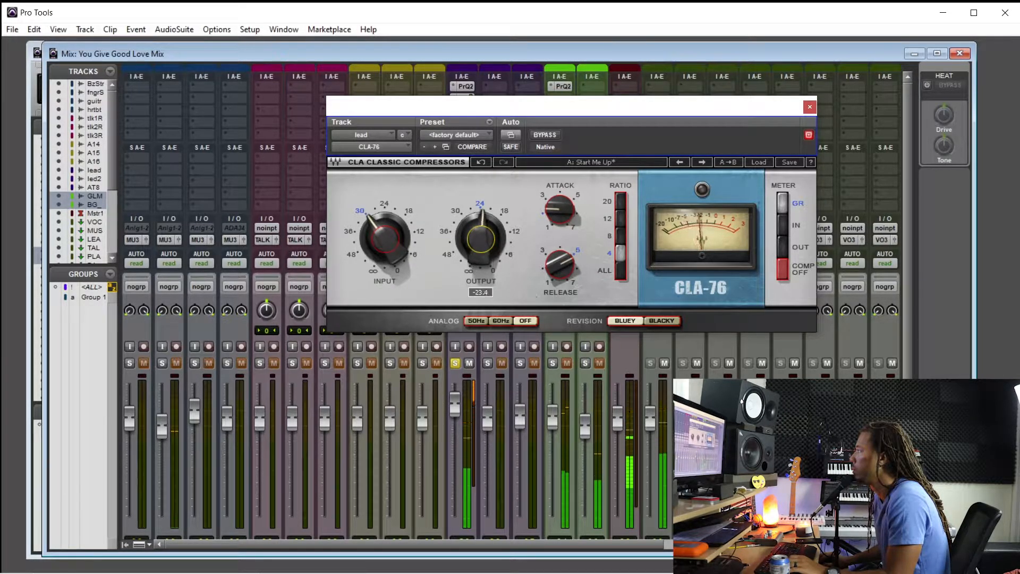
{"action": "left_click_drag", "start_coordinate": [396, 242], "coordinate": [397, 247]}
{"action": "left_click_drag", "start_coordinate": [469, 241], "coordinate": [480, 237]}
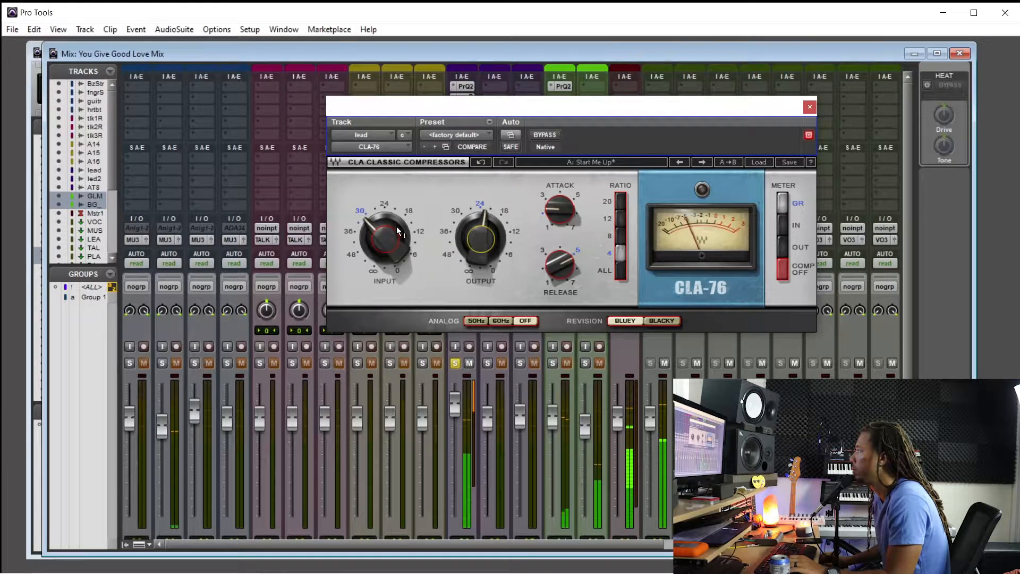
{"action": "left_click_drag", "start_coordinate": [385, 239], "coordinate": [385, 243]}
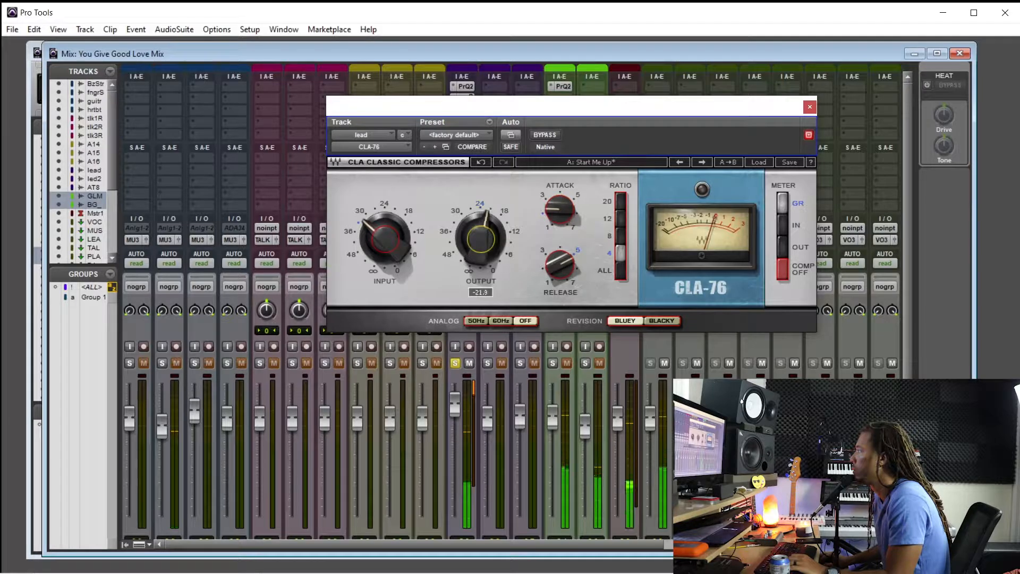
Step: Compare the CLA-76 with bypass, set the output to -21.3, raise the release above 5, and close the plug-in
{"action": "left_click", "coordinate": [544, 135]}
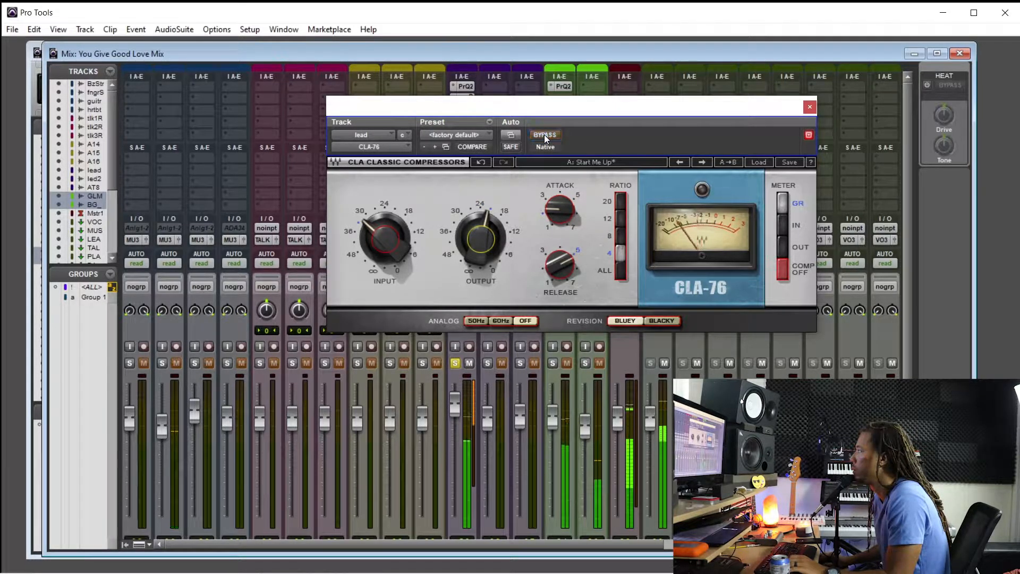
{"action": "left_click", "coordinate": [544, 135]}
{"action": "left_click_drag", "start_coordinate": [497, 251], "coordinate": [498, 246]}
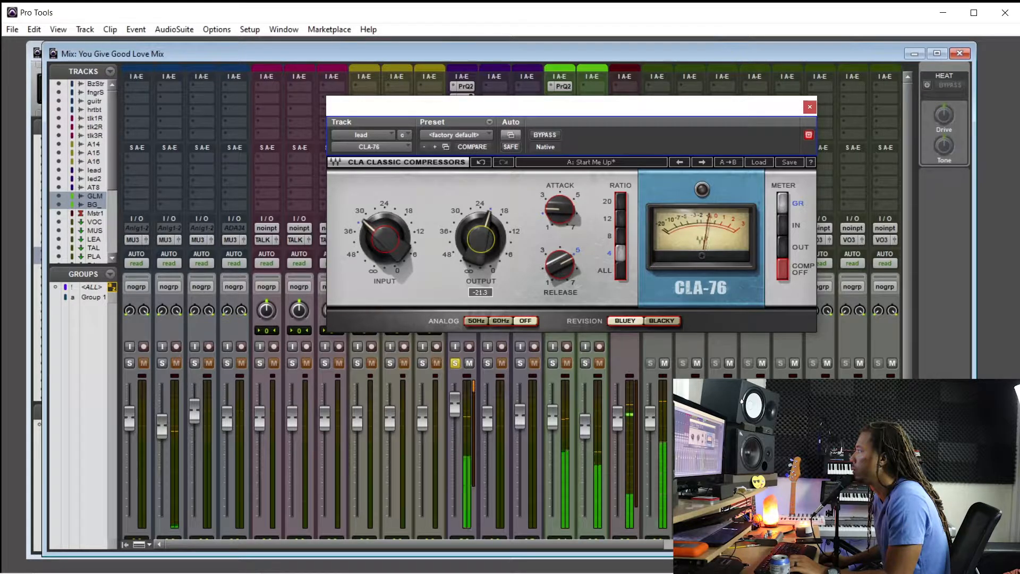
{"action": "left_click", "coordinate": [544, 133]}
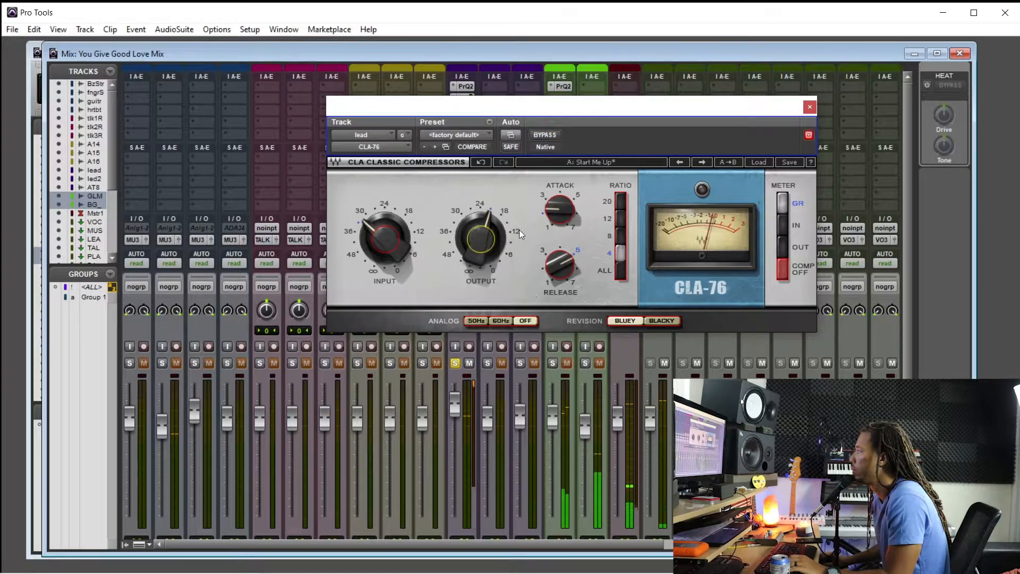
{"action": "left_click_drag", "start_coordinate": [554, 268], "coordinate": [554, 257]}
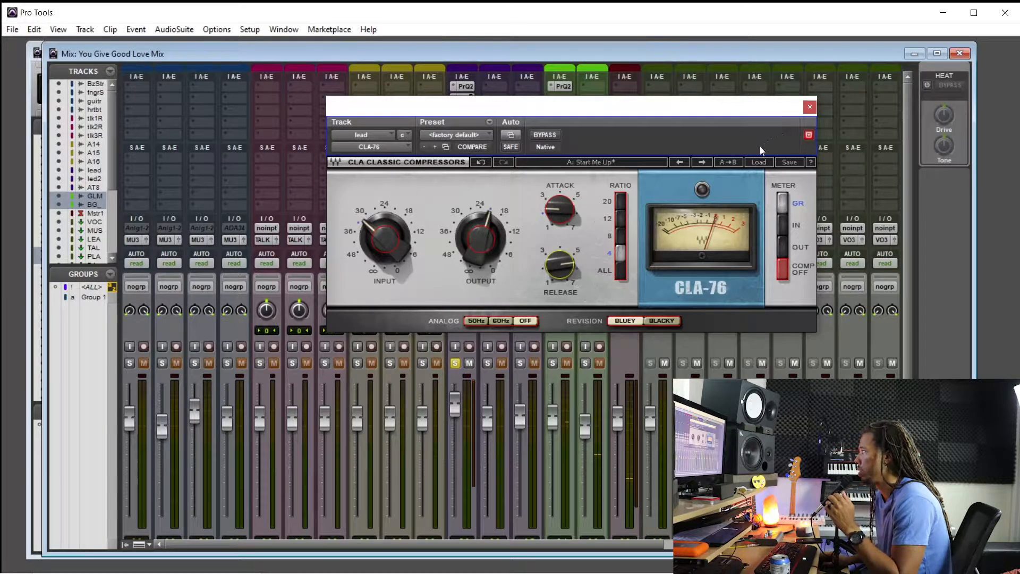
{"action": "left_click_drag", "start_coordinate": [603, 112], "coordinate": [607, 133]}
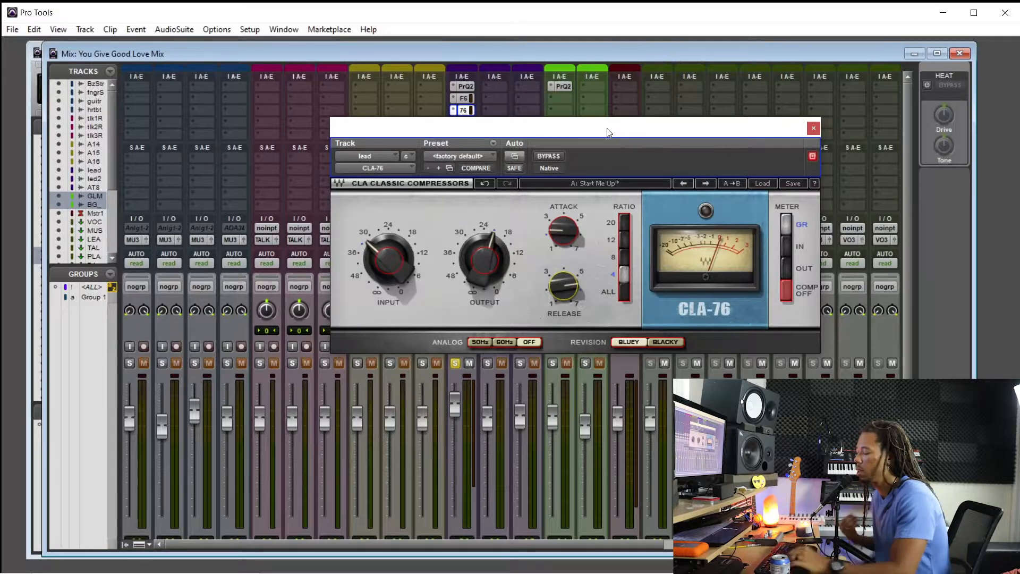
{"action": "left_click", "coordinate": [814, 127]}
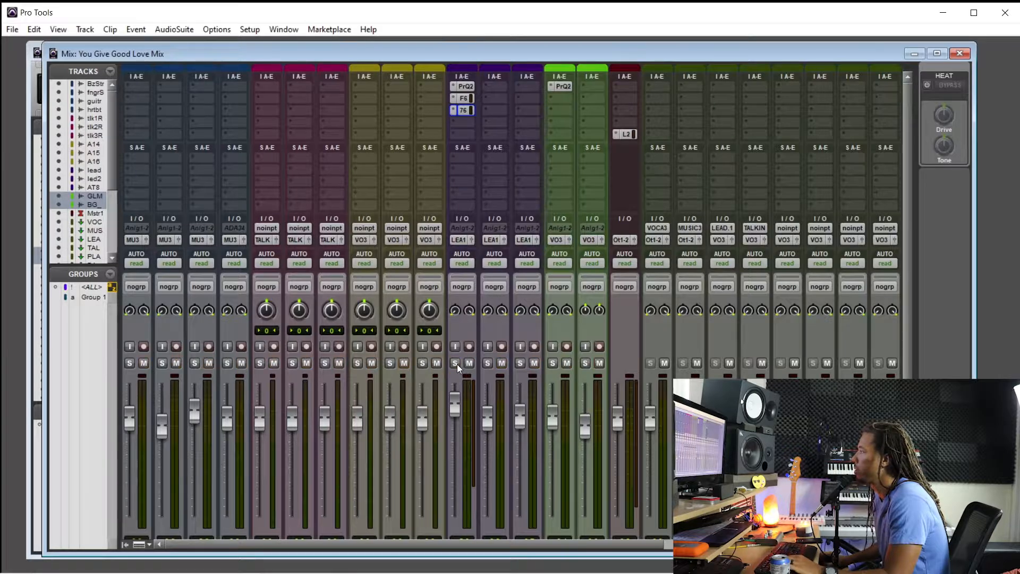
Step: Open the lead's Pro-Q 2 in the Edit window and select the lead passage from 0:19.783 to 0:35.108
{"action": "key", "text": "ctrl+equal"}
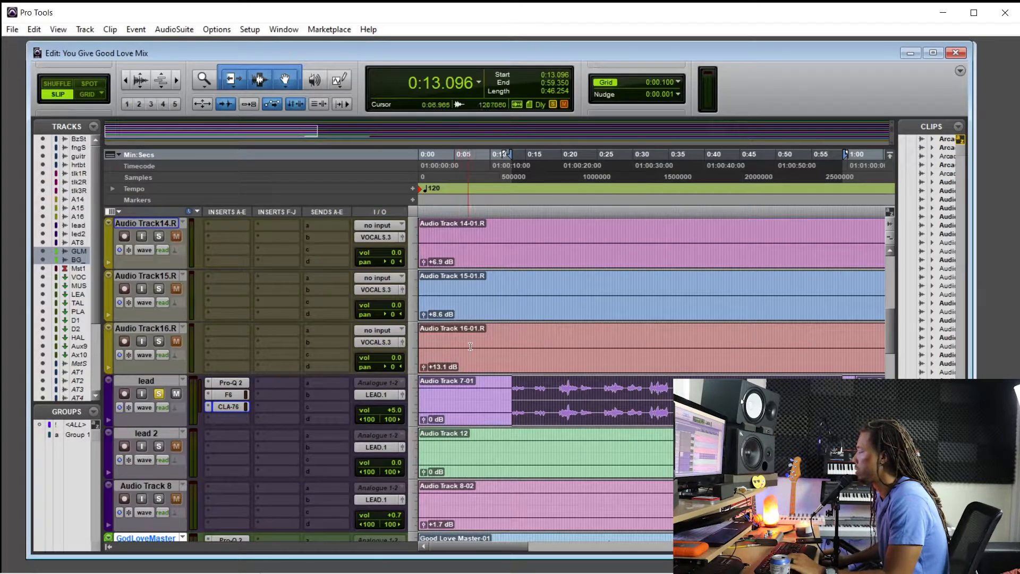
{"action": "key", "text": "ctrl+equal"}
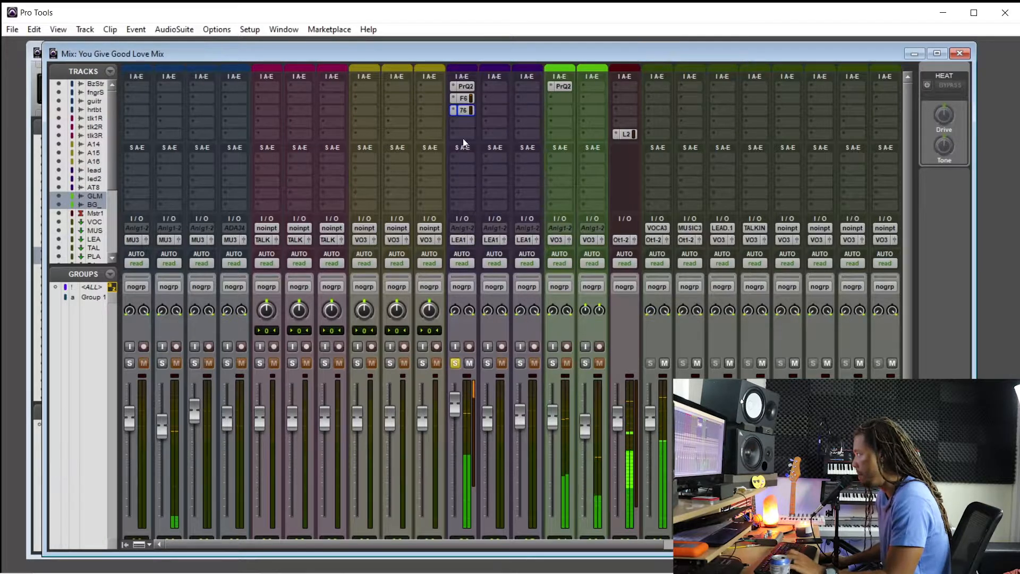
{"action": "left_click", "coordinate": [467, 88]}
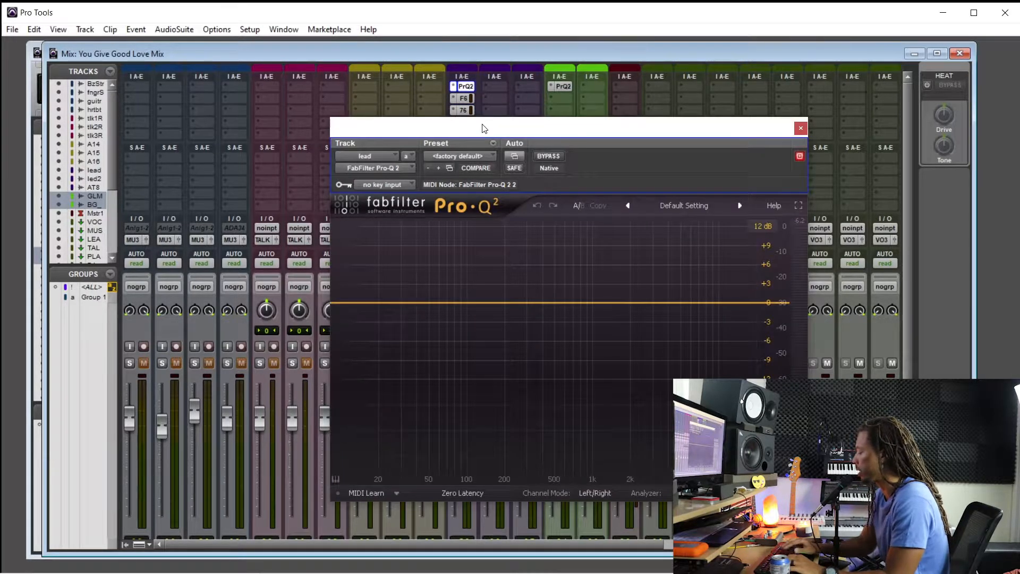
{"action": "key", "text": "ctrl+="}
{"action": "left_click_drag", "start_coordinate": [494, 130], "coordinate": [204, 136]}
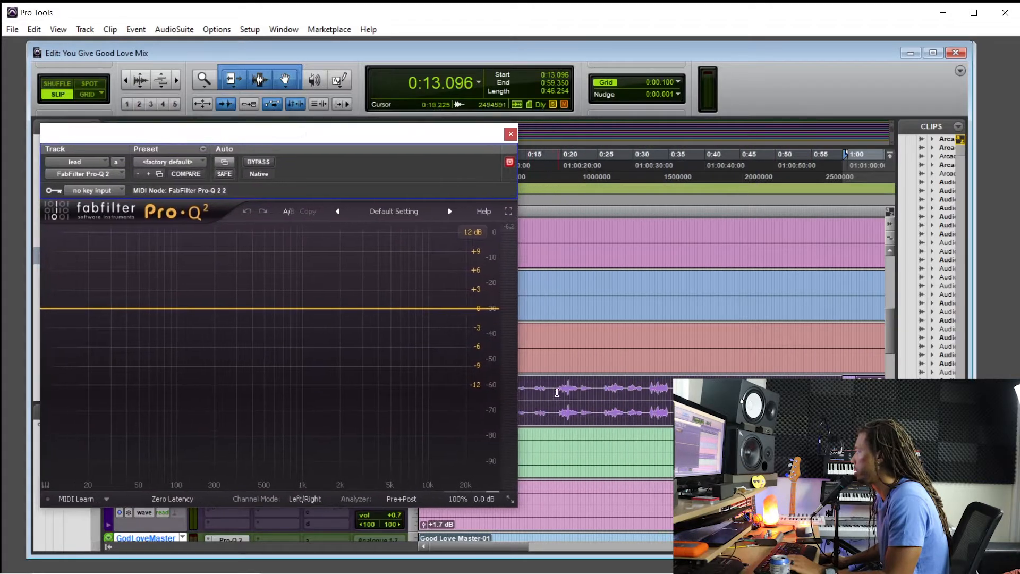
{"action": "left_click", "coordinate": [562, 390]}
{"action": "left_click_drag", "start_coordinate": [562, 390], "coordinate": [669, 395]}
{"action": "left_click_drag", "start_coordinate": [317, 139], "coordinate": [476, 149]}
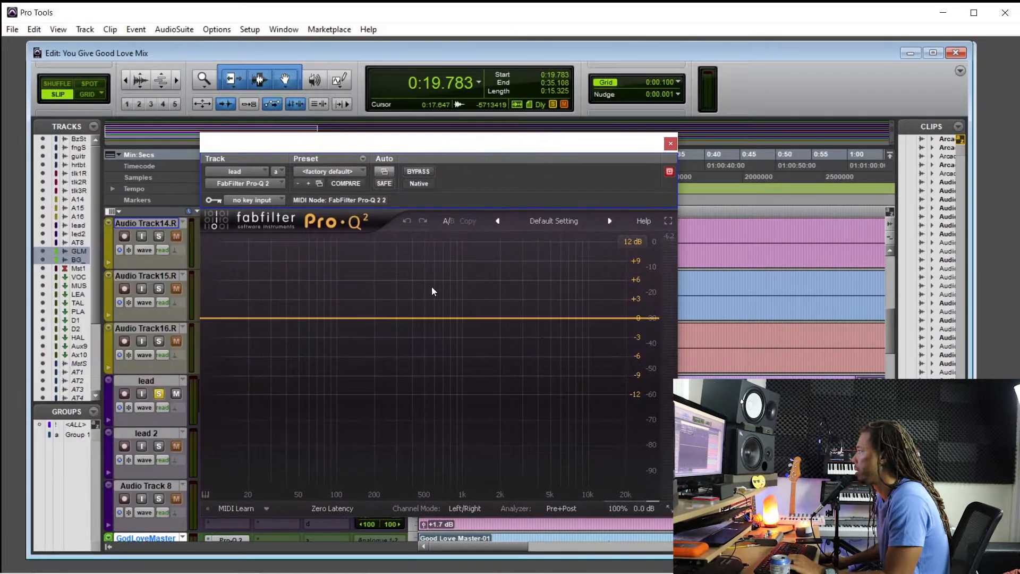
Step: Add a Pro-Q 2 bell band at about 476 Hz with +2.4 dB gain and Q 5.35, and audition it soloed
{"action": "left_click_drag", "start_coordinate": [417, 318], "coordinate": [432, 304]}
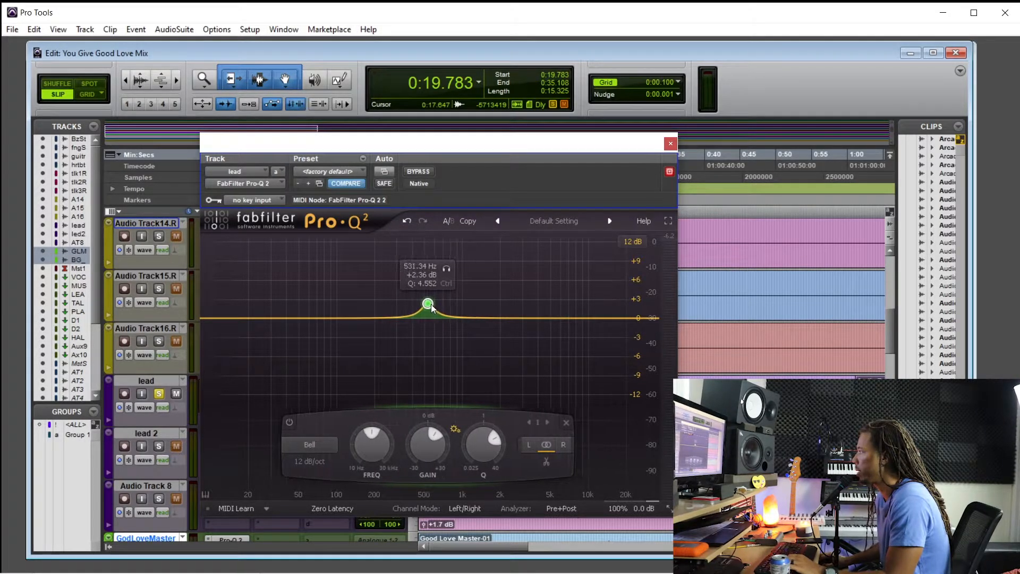
{"action": "left_click_drag", "start_coordinate": [446, 270], "coordinate": [444, 272]}
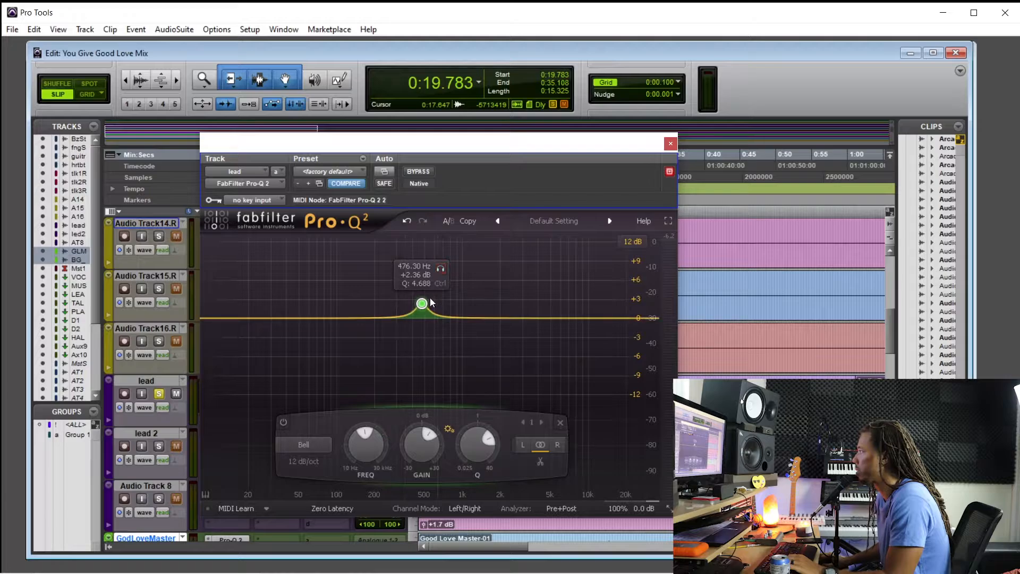
{"action": "left_click", "coordinate": [442, 271]}
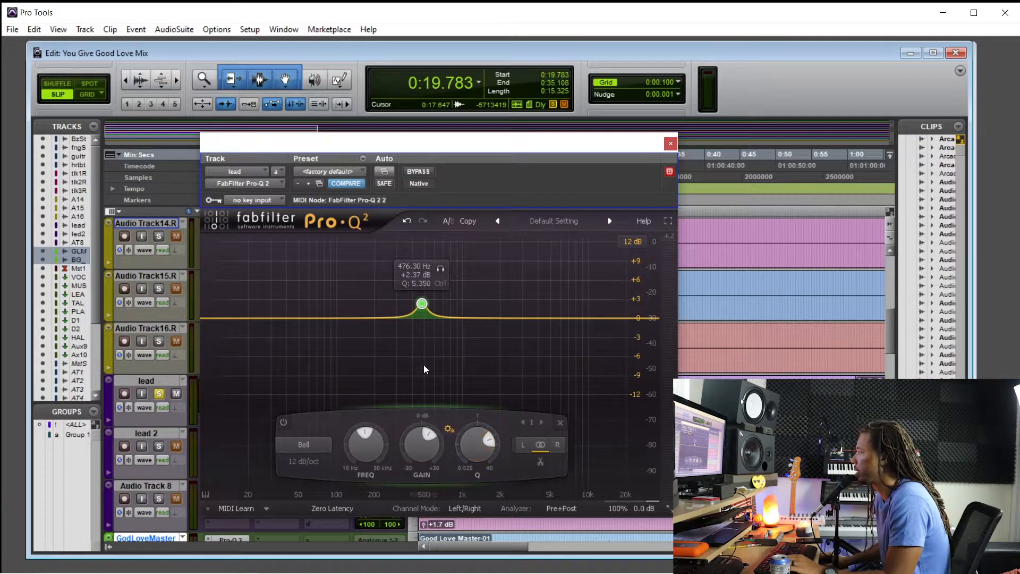
Step: Sweep the Pro-Q 2 bell band soloed to about 412 Hz during playback and reset its gain to 0 dB
{"action": "left_click_drag", "start_coordinate": [422, 303], "coordinate": [423, 317]}
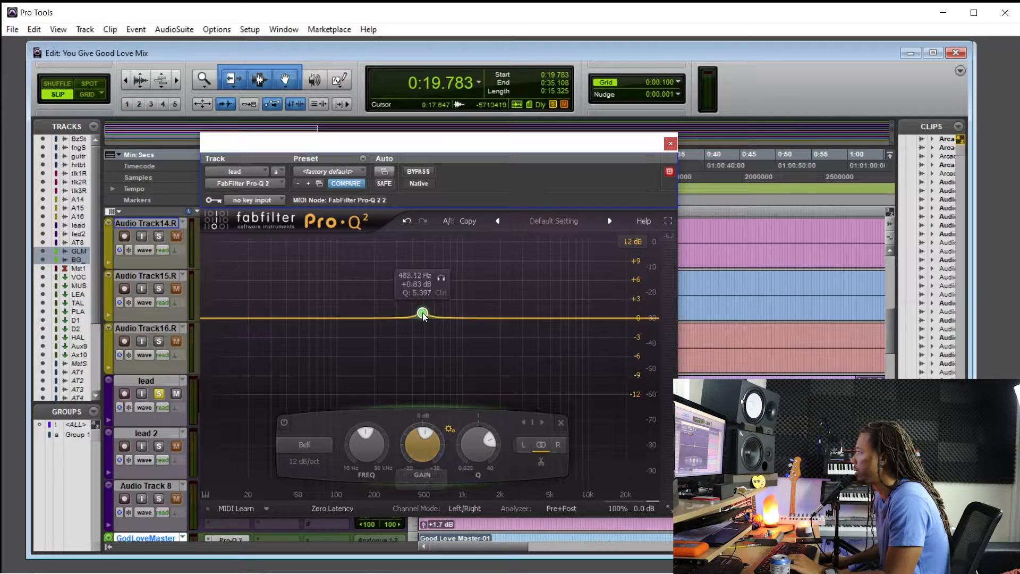
{"action": "left_click_drag", "start_coordinate": [443, 279], "coordinate": [439, 278]}
{"action": "left_click", "coordinate": [419, 452], "text": "alt"}
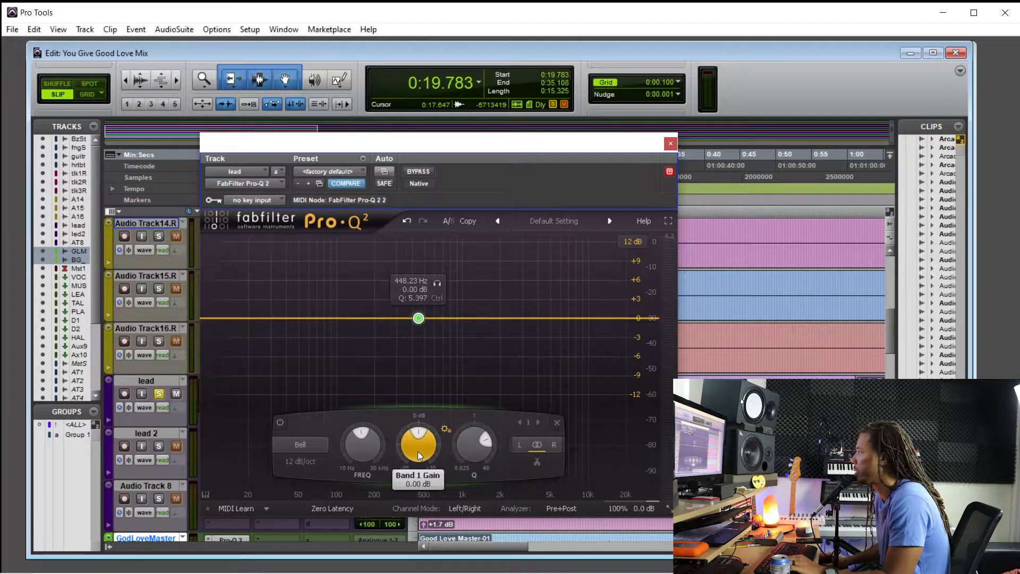
{"action": "left_click_drag", "start_coordinate": [422, 146], "coordinate": [242, 153]}
{"action": "key", "text": "space"}
{"action": "mouse_move", "coordinate": [255, 291]}
{"action": "left_mouse_down"}
{"action": "mouse_move", "coordinate": [270, 291]}
{"action": "mouse_move", "coordinate": [249, 291]}
{"action": "left_mouse_up"}
{"action": "key", "text": "space"}
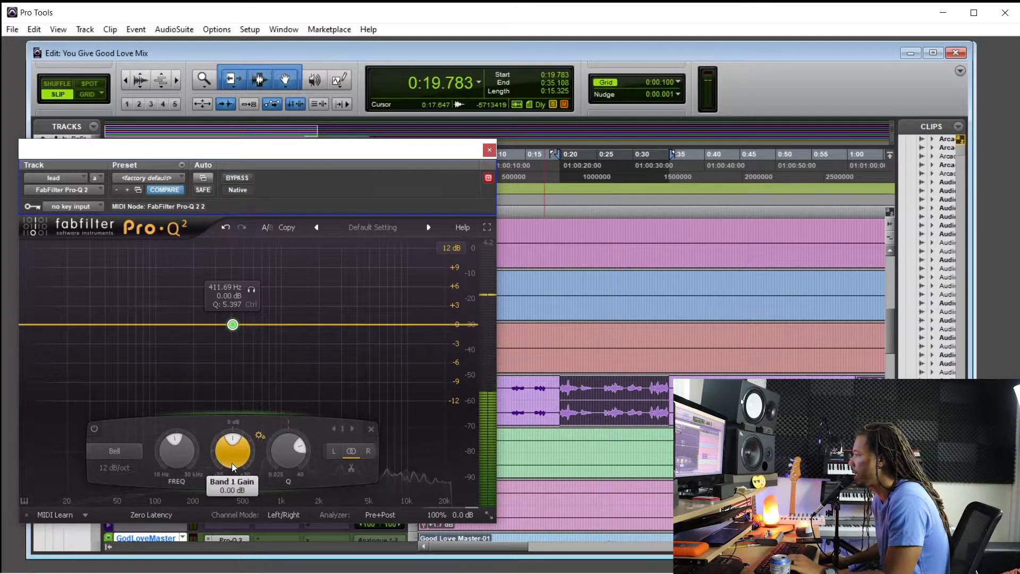
Step: Cut the 412 Hz band to -2.76 dB during playback and adjust its Q to about 5.7
{"action": "left_click_drag", "start_coordinate": [250, 155], "coordinate": [278, 130]}
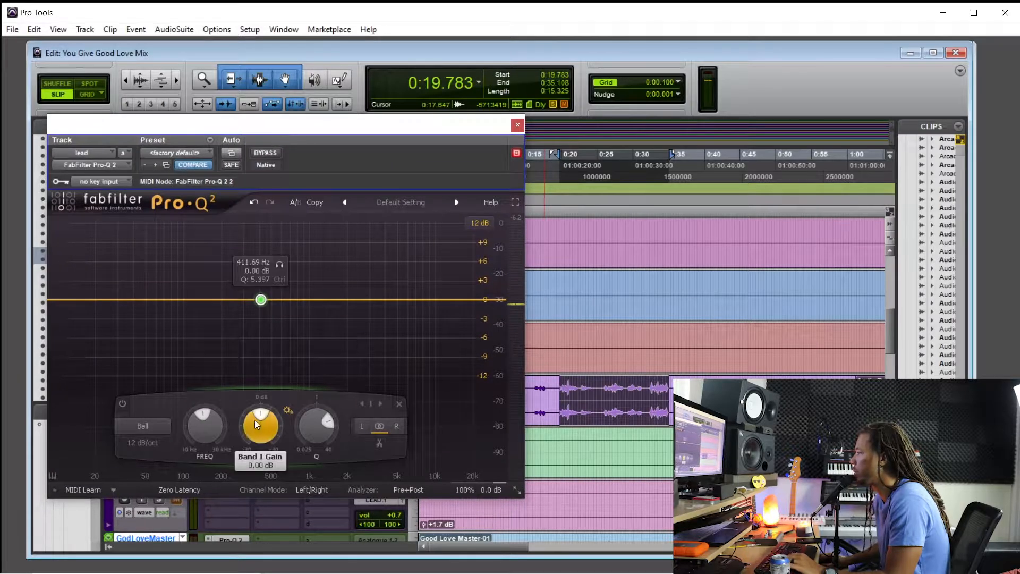
{"action": "key", "text": "space"}
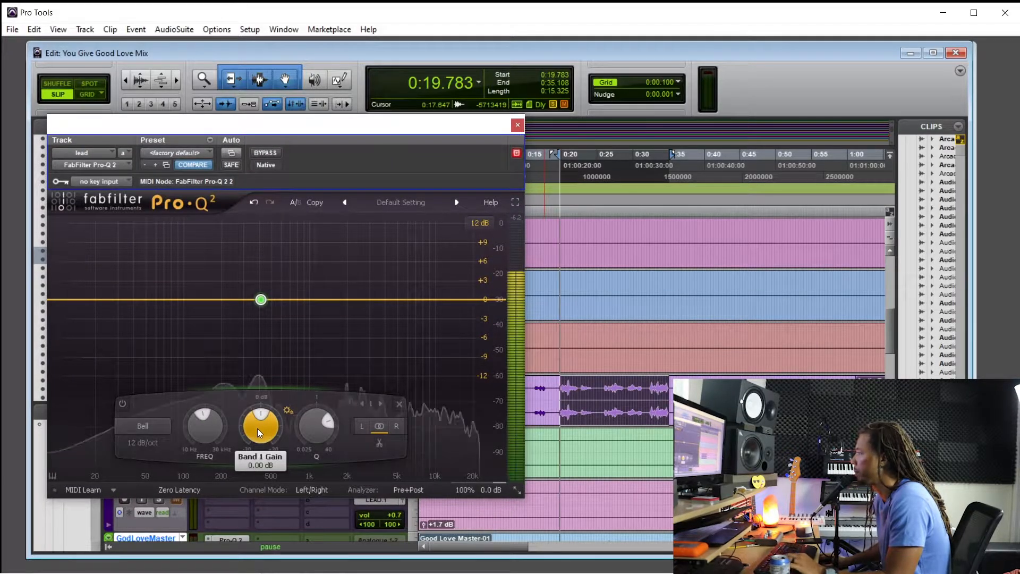
{"action": "scroll", "coordinate": [257, 429], "scroll_direction": "down", "scroll_amount": 3}
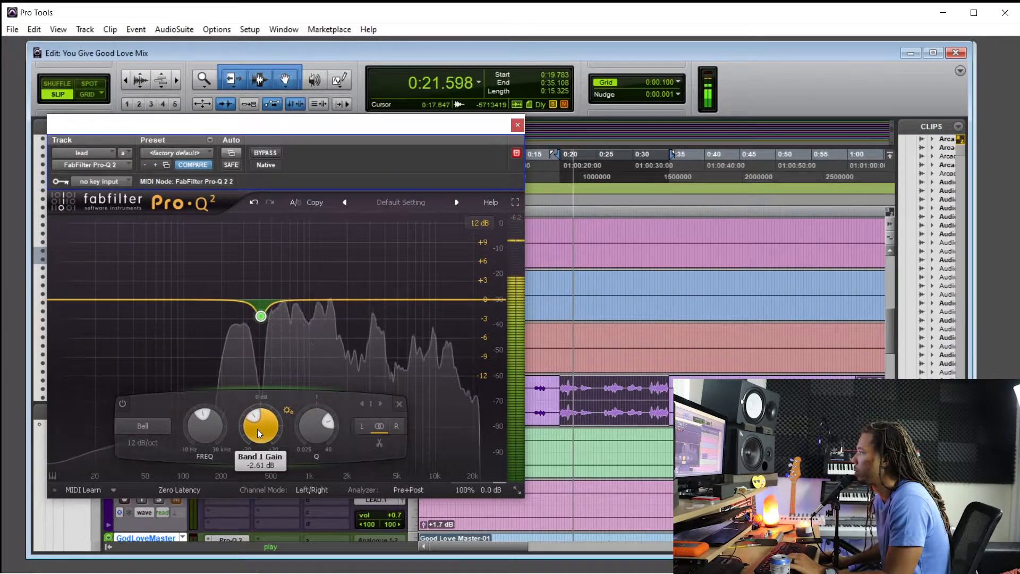
{"action": "scroll", "coordinate": [264, 429], "scroll_direction": "down", "scroll_amount": 1}
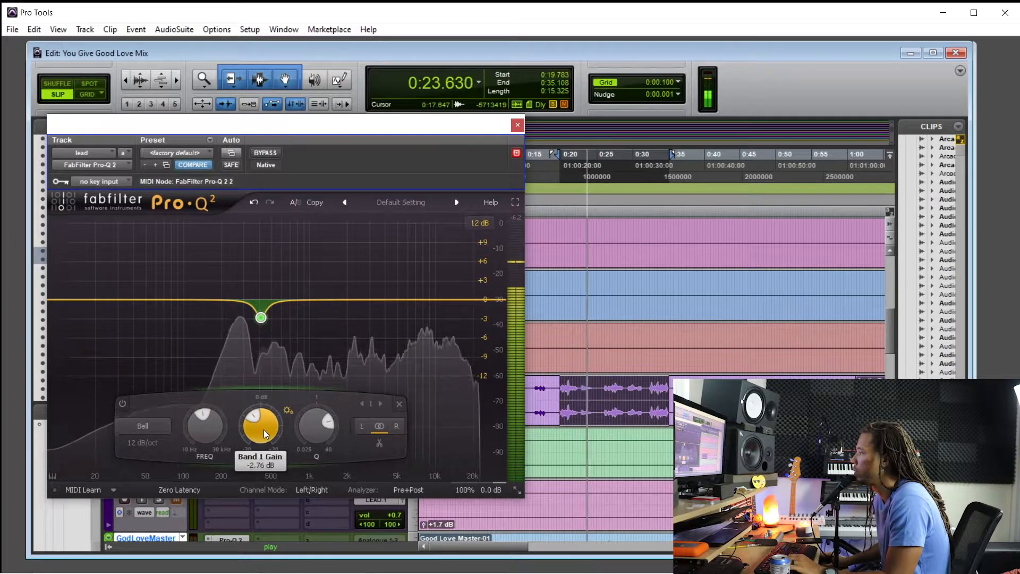
{"action": "left_click_drag", "start_coordinate": [331, 129], "coordinate": [384, 141]}
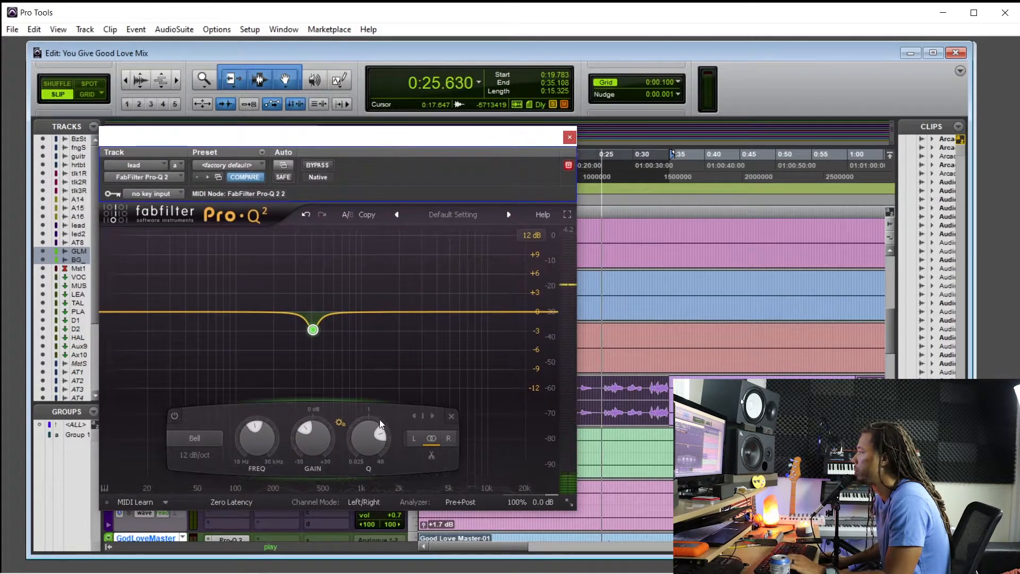
{"action": "mouse_move", "coordinate": [369, 438]}
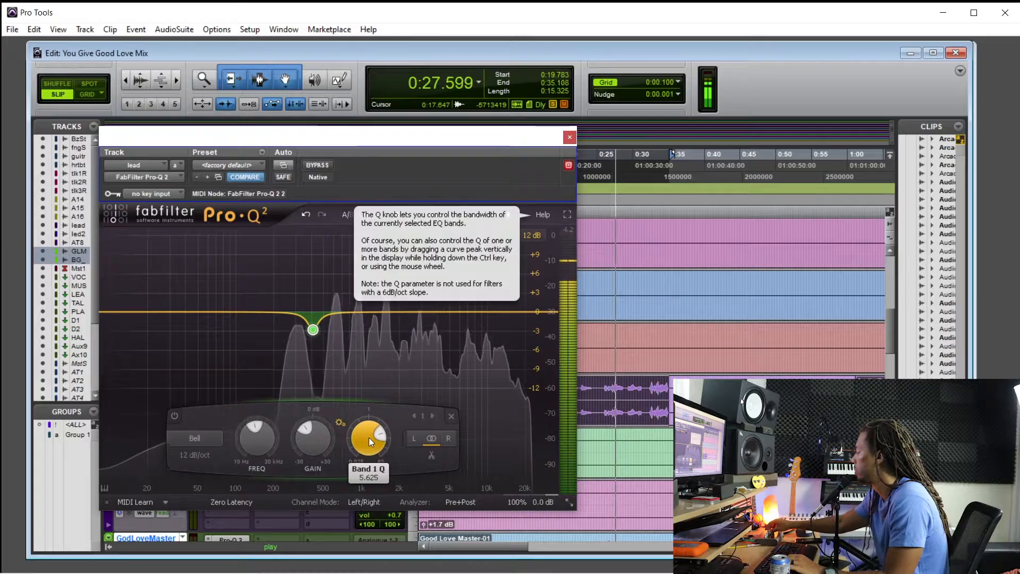
{"action": "key", "text": "space"}
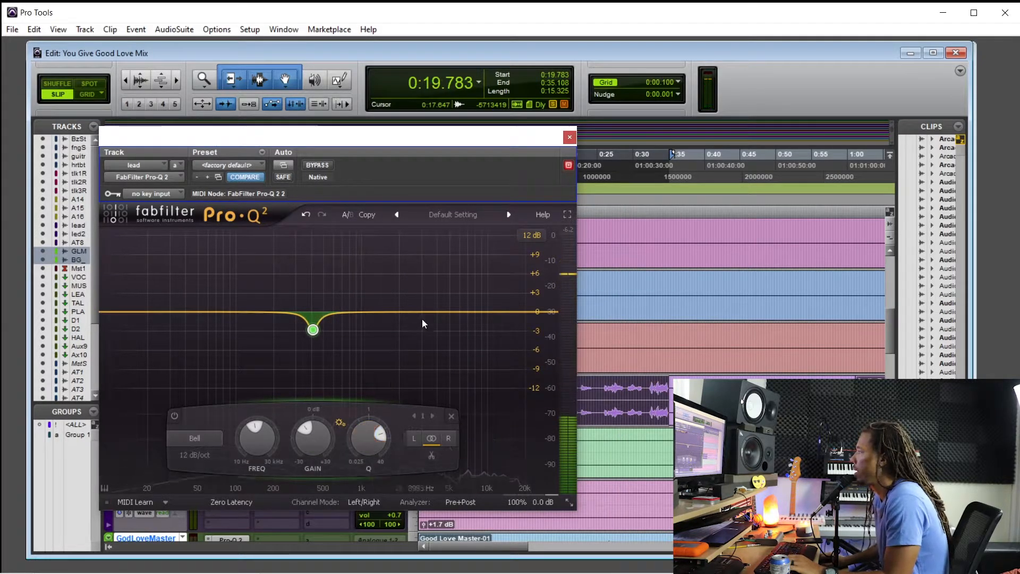
Step: Add a broad bell band in the highs and place it at about 7067 Hz with +2.05 dB gain and Q 0.701
{"action": "left_click", "coordinate": [426, 307]}
{"action": "left_click_drag", "start_coordinate": [440, 436], "coordinate": [449, 438]}
{"action": "left_click_drag", "start_coordinate": [427, 307], "coordinate": [428, 313]}
{"action": "key", "text": "space"}
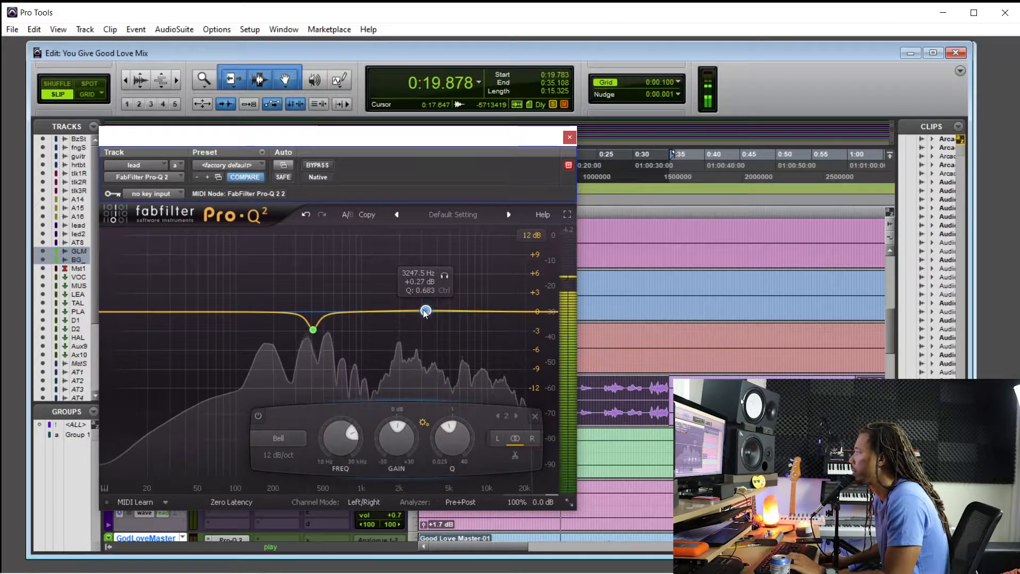
{"action": "left_click_drag", "start_coordinate": [426, 310], "coordinate": [468, 299]}
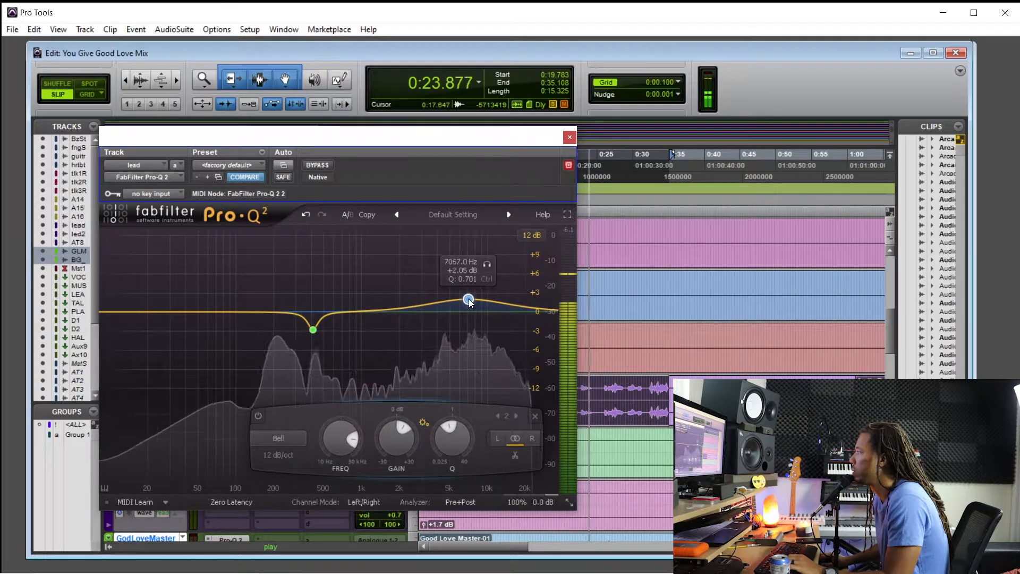
Step: Fine-tune the high band to about 7181 Hz, +1.93 dB and Q 0.579, then close the plug-in and replay the lead
{"action": "scroll", "coordinate": [387, 438], "scroll_direction": "down", "scroll_amount": 1}
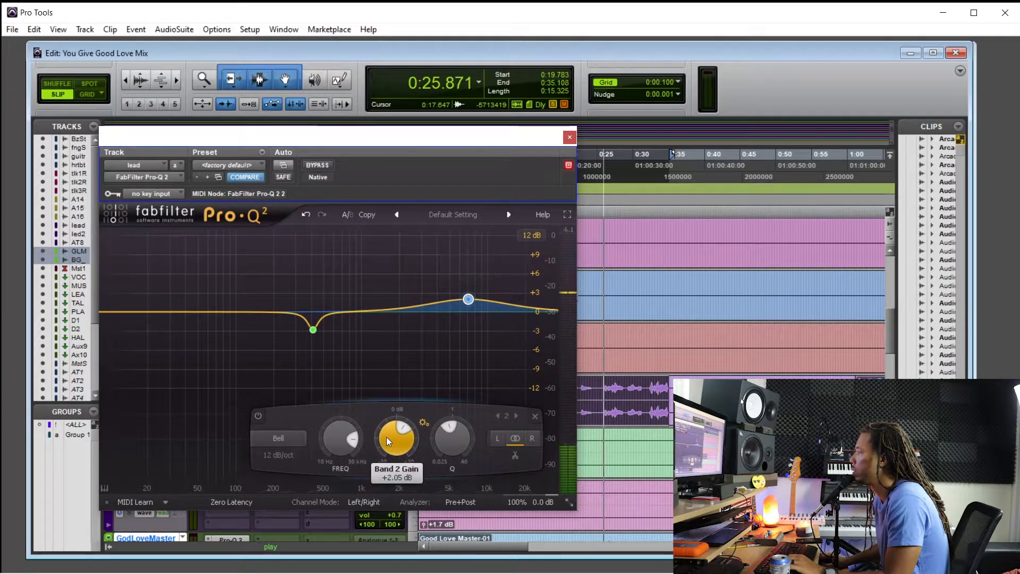
{"action": "scroll", "coordinate": [387, 440], "scroll_direction": "up", "scroll_amount": 1}
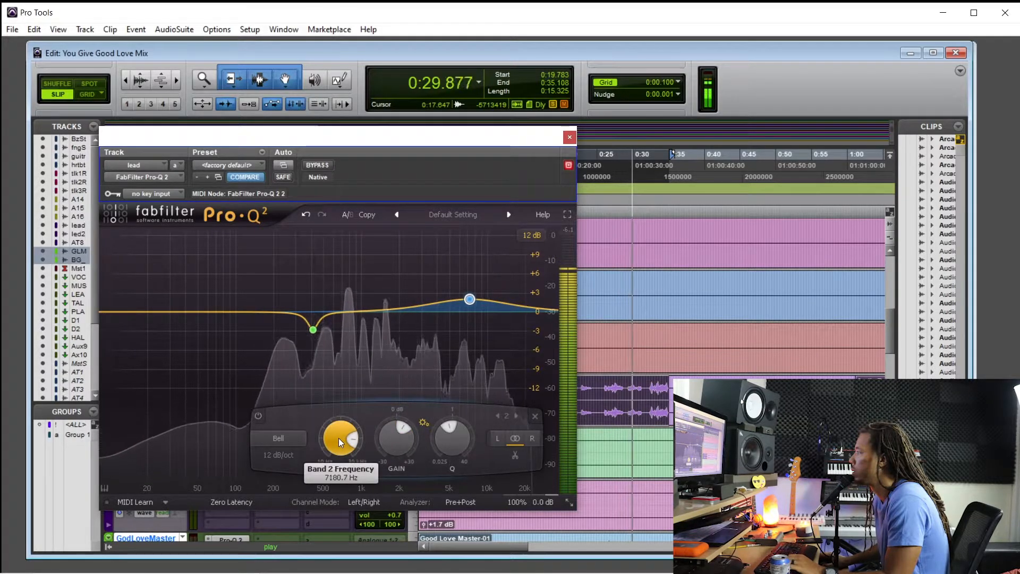
{"action": "scroll", "coordinate": [453, 440], "scroll_direction": "down", "scroll_amount": 2}
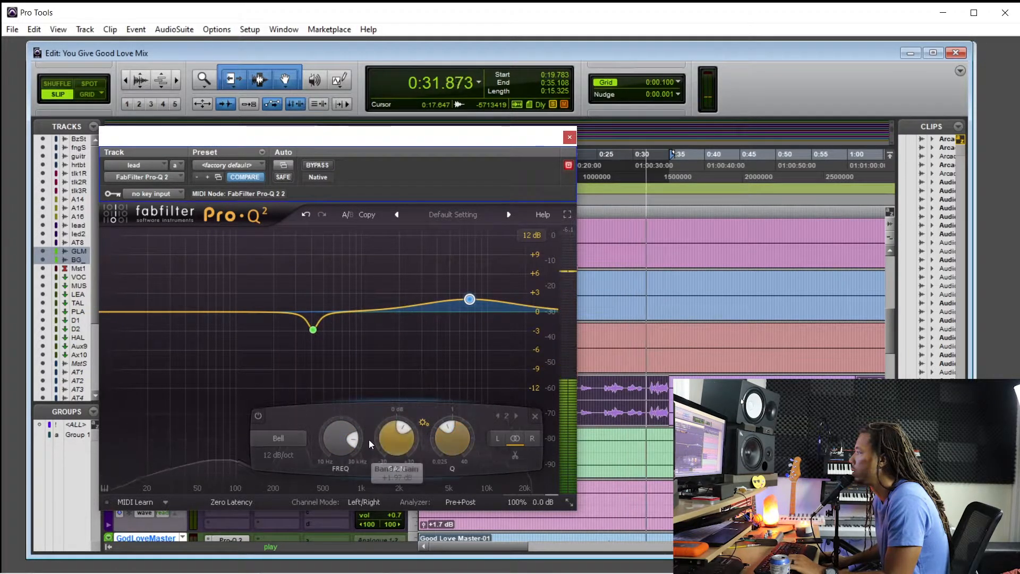
{"action": "scroll", "coordinate": [385, 441], "scroll_direction": "down", "scroll_amount": 2}
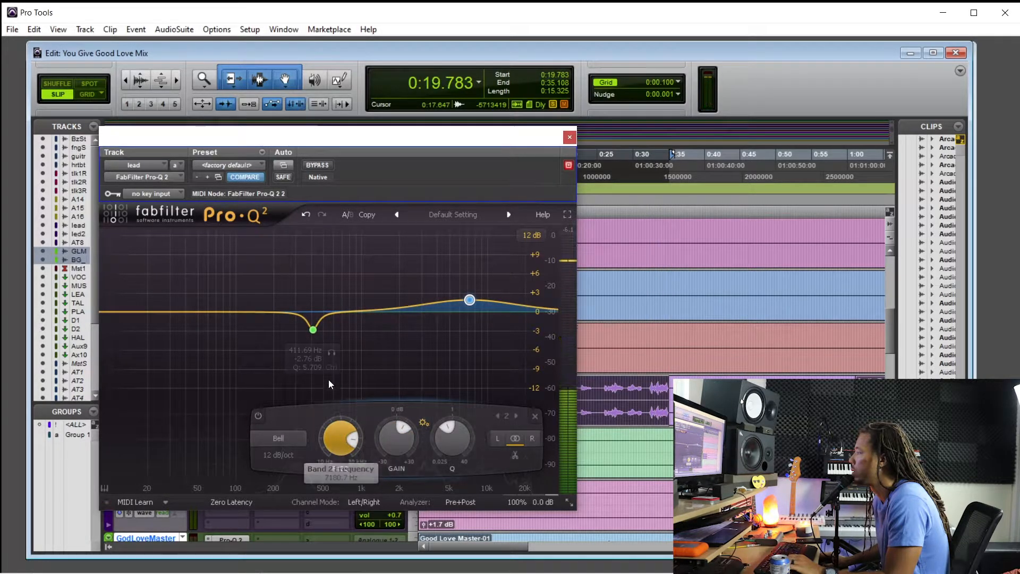
{"action": "left_click", "coordinate": [570, 137]}
{"action": "key", "text": "space"}
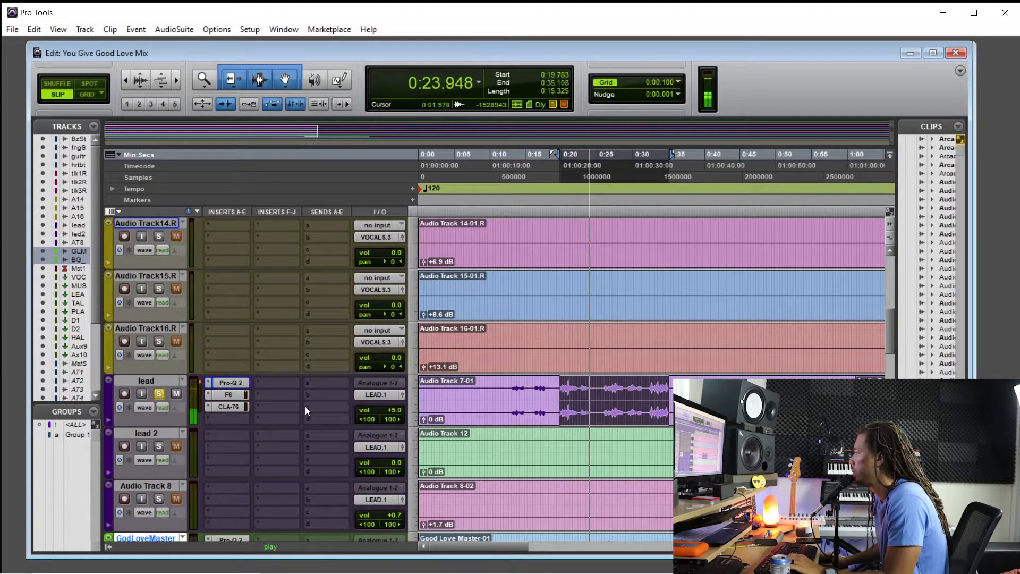
Step: Reopen the lead's Pro-Q 2, add a third bell band and sweep it soloed down to about 200 Hz during playback
{"action": "left_click", "coordinate": [231, 382]}
{"action": "key", "text": "space"}
{"action": "left_click", "coordinate": [352, 306]}
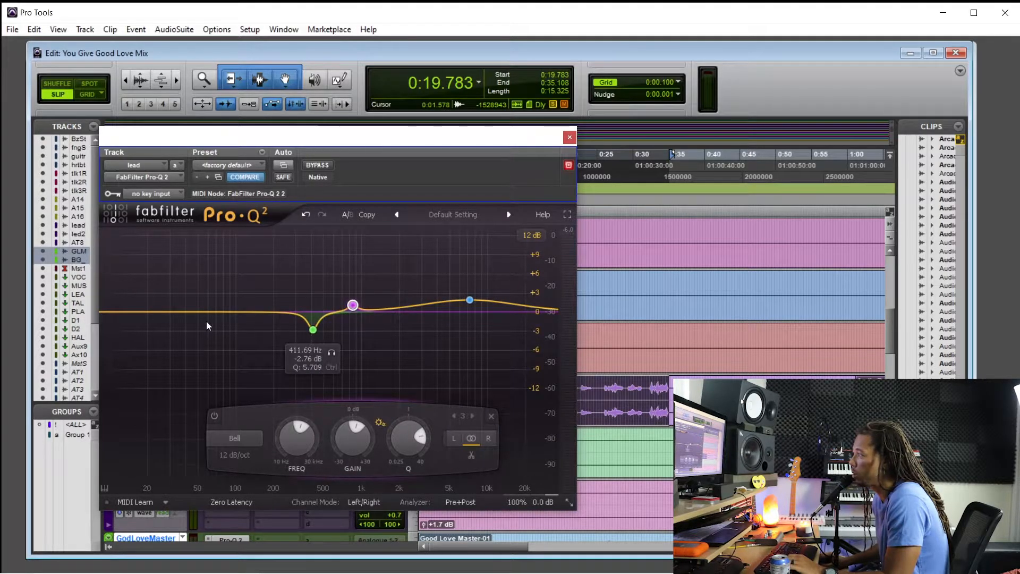
{"action": "left_click_drag", "start_coordinate": [368, 272], "coordinate": [288, 273]}
{"action": "key", "text": "space"}
{"action": "key", "text": "space"}
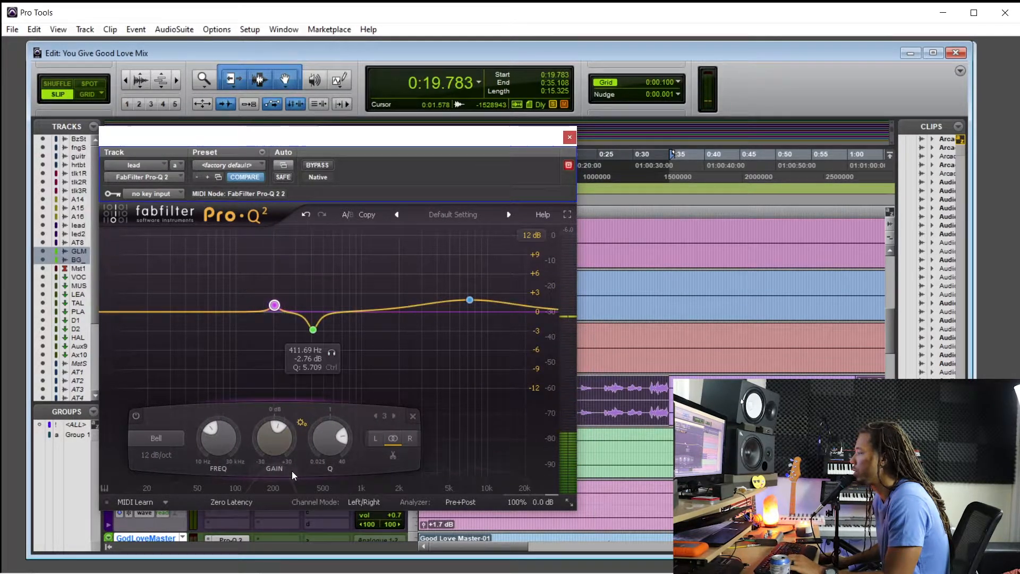
Step: Cut the 200 Hz band to -2.72 dB and set its Q to about 8.36 while the lead plays
{"action": "left_click", "coordinate": [273, 444], "text": "alt"}
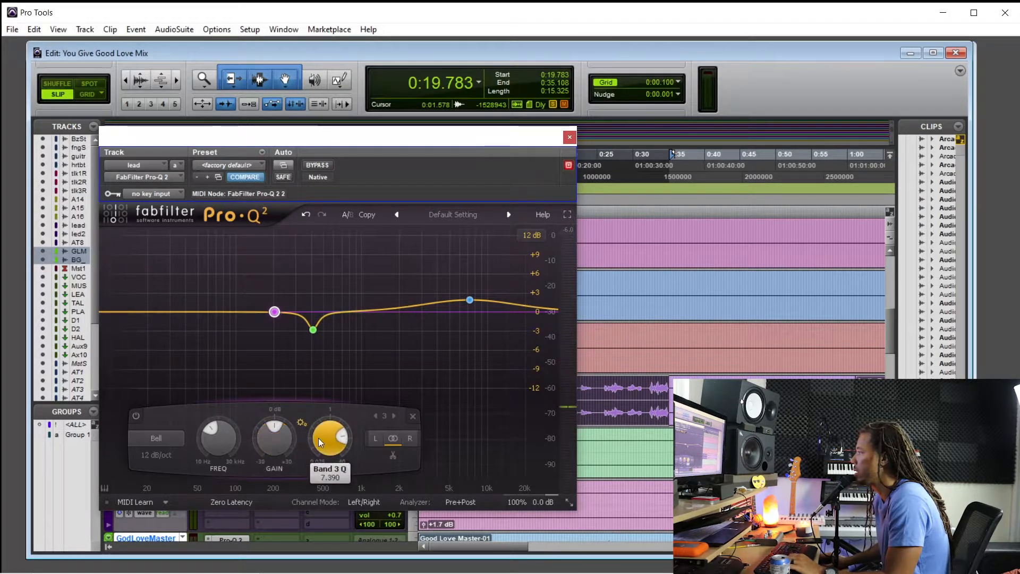
{"action": "key", "text": "space"}
{"action": "scroll", "coordinate": [273, 439], "scroll_direction": "down", "scroll_amount": 5}
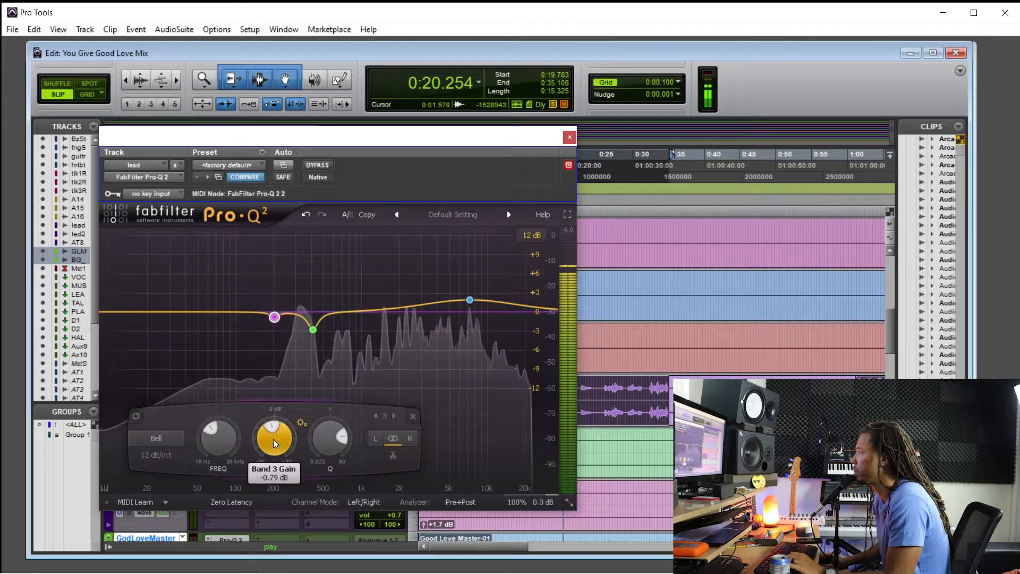
{"action": "scroll", "coordinate": [279, 439], "scroll_direction": "down", "scroll_amount": 1}
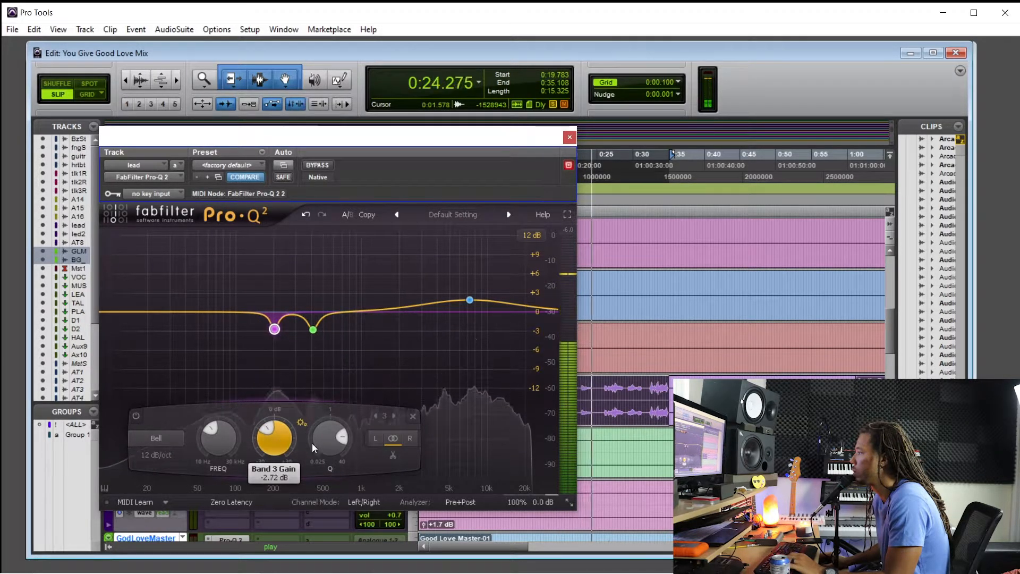
{"action": "scroll", "coordinate": [317, 448], "scroll_direction": "up", "scroll_amount": 2}
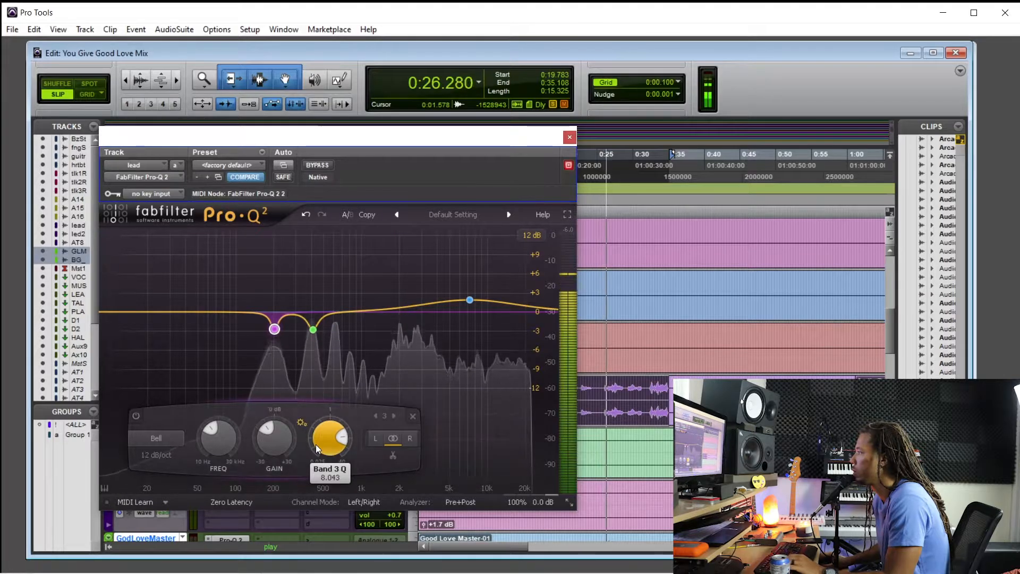
{"action": "scroll", "coordinate": [318, 447], "scroll_direction": "down", "scroll_amount": 1}
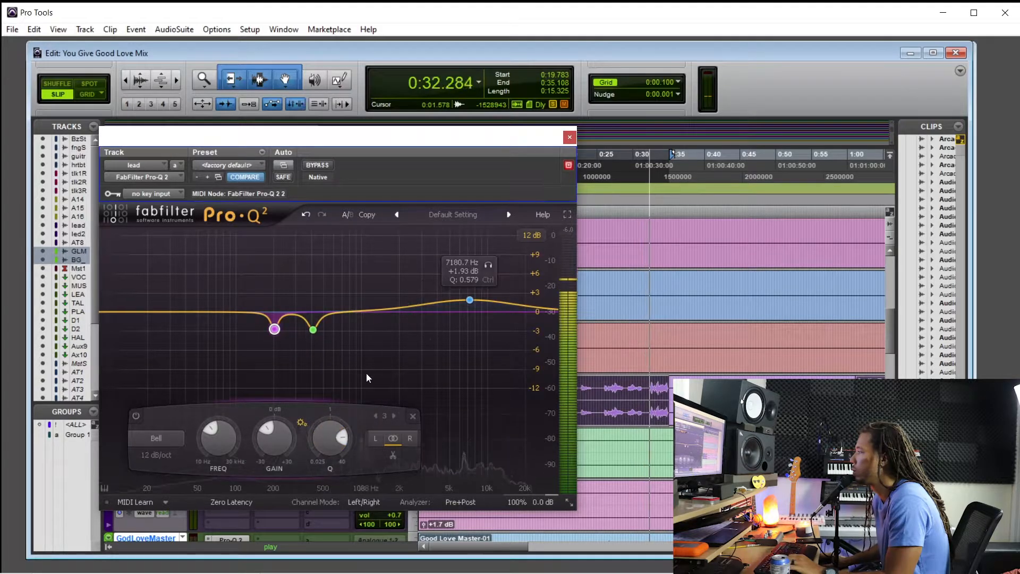
{"action": "scroll", "coordinate": [327, 443], "scroll_direction": "down", "scroll_amount": 1}
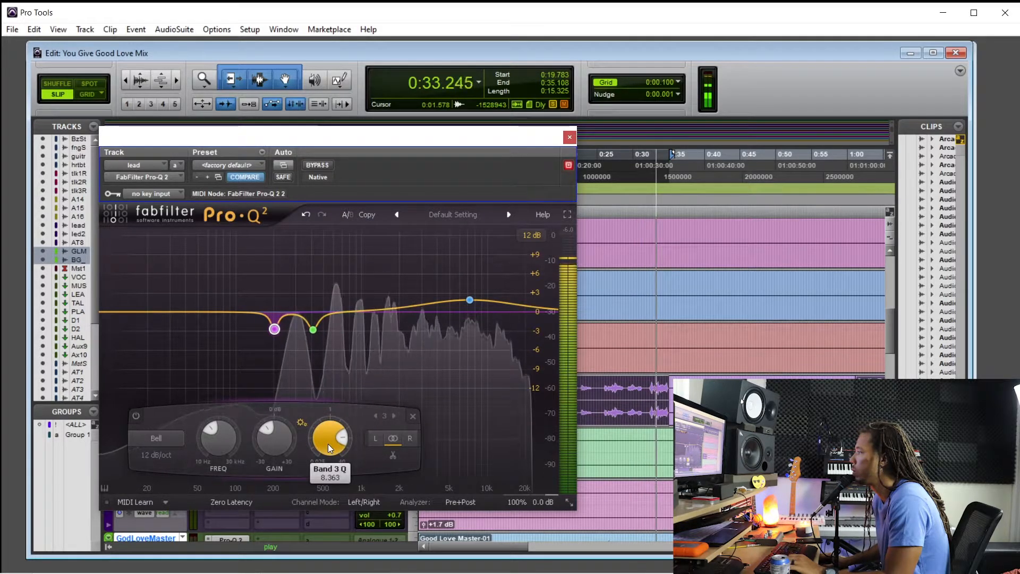
Step: Widen the 412 Hz cut to a Q of about 3.86 during playback and close the Pro-Q 2
{"action": "left_click", "coordinate": [313, 330]}
{"action": "key", "text": "space"}
{"action": "scroll", "coordinate": [361, 439], "scroll_direction": "down", "scroll_amount": 2}
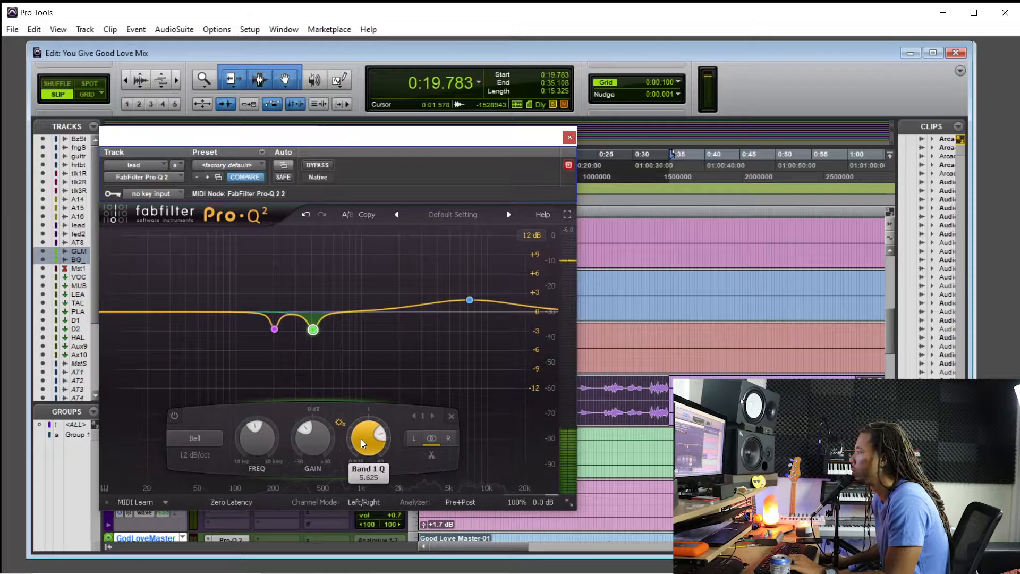
{"action": "key", "text": "space"}
{"action": "scroll", "coordinate": [362, 439], "scroll_direction": "down", "scroll_amount": 8}
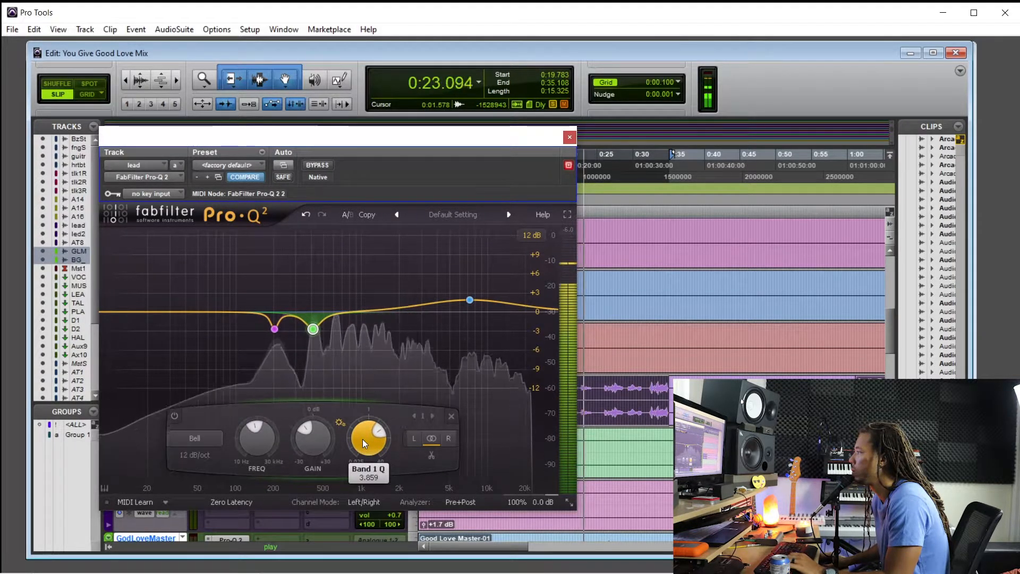
{"action": "key", "text": "space"}
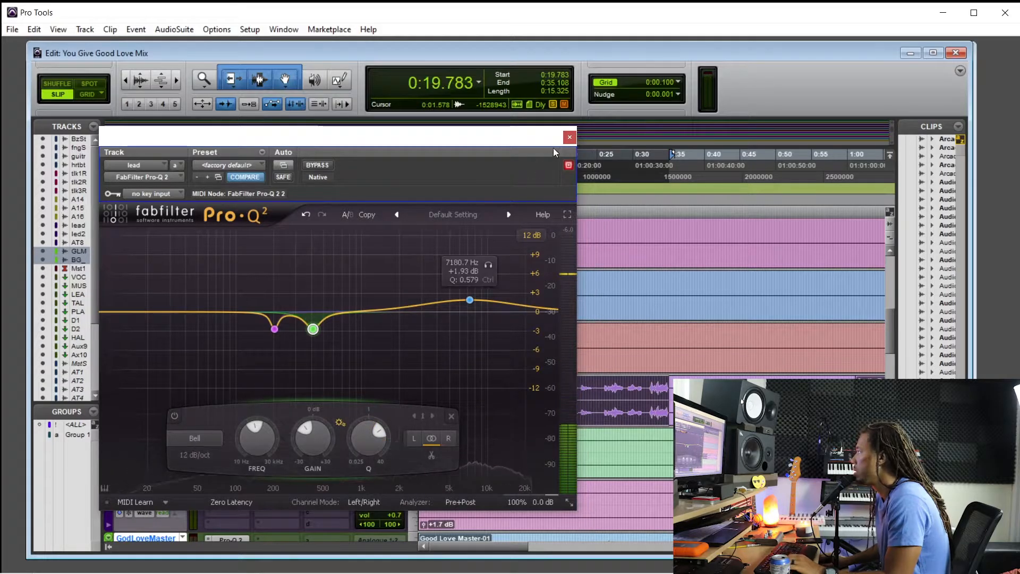
{"action": "left_click", "coordinate": [570, 137]}
Step: Check the lead's F6 settings, unsolo the lead and play the full mix from about 0:19.5
{"action": "left_click", "coordinate": [234, 394]}
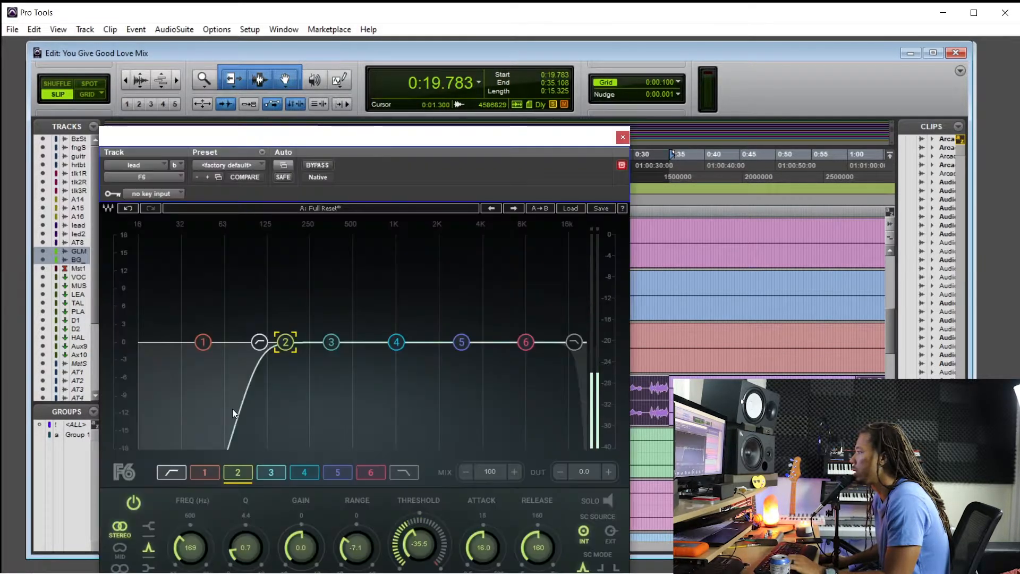
{"action": "left_click", "coordinate": [622, 137]}
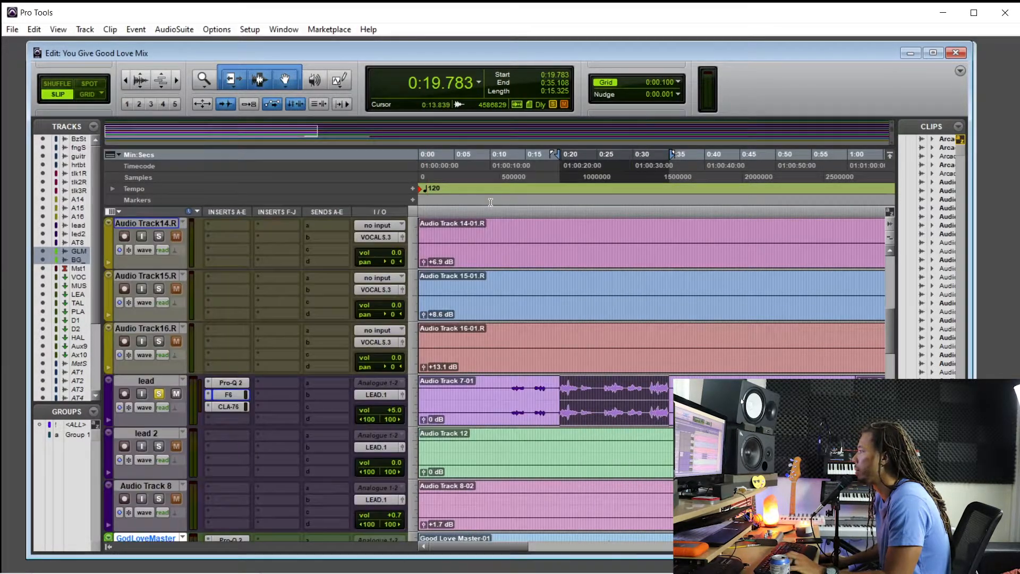
{"action": "left_click", "coordinate": [160, 395]}
{"action": "left_click", "coordinate": [558, 336]}
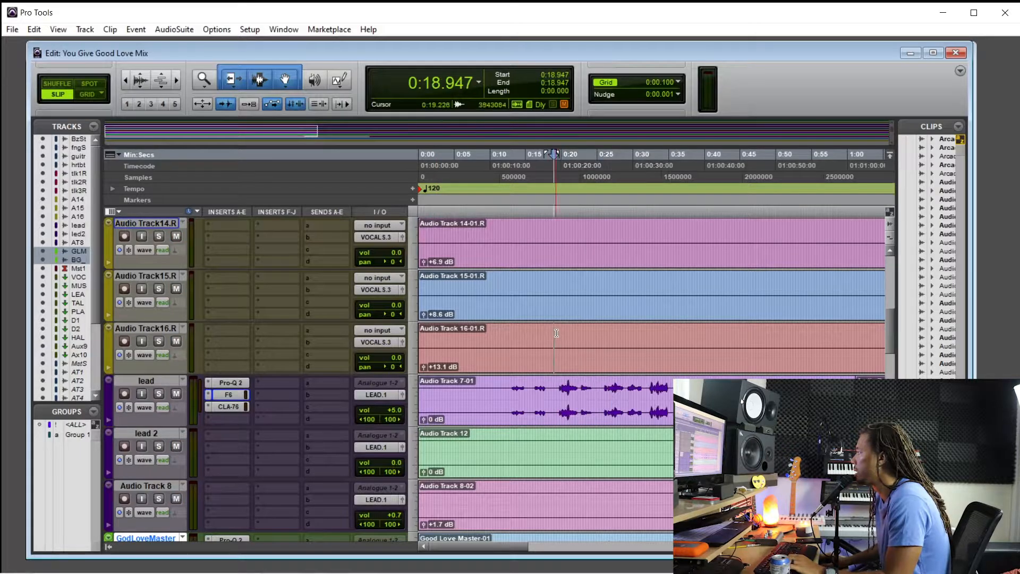
{"action": "key", "text": "space"}
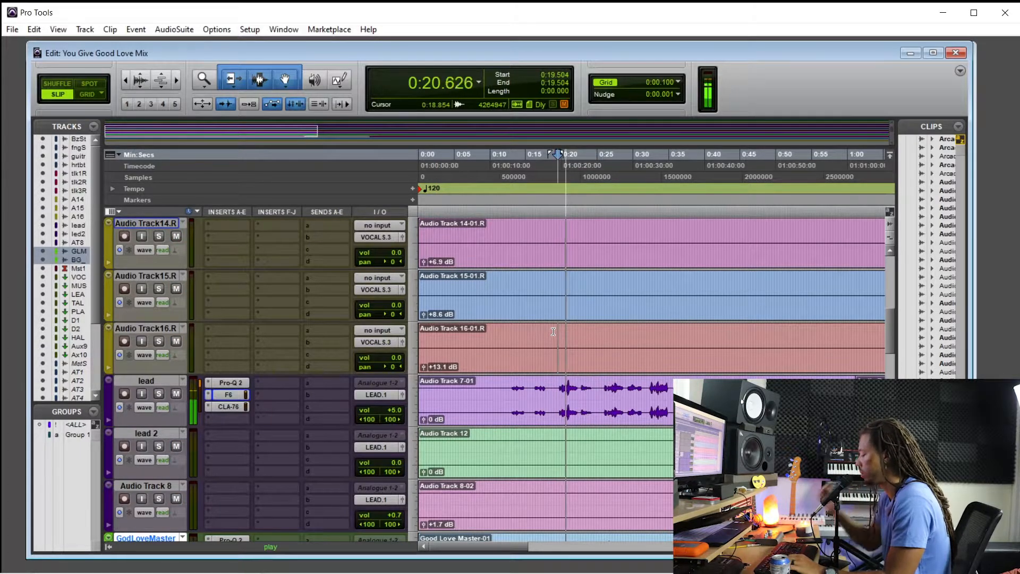
Step: In the Mix window, raise the lead fader to +6.0 dB and solo the lead track
{"action": "key", "text": "ctrl+equal"}
{"action": "scroll", "coordinate": [613, 482], "scroll_direction": "down", "scroll_amount": 2}
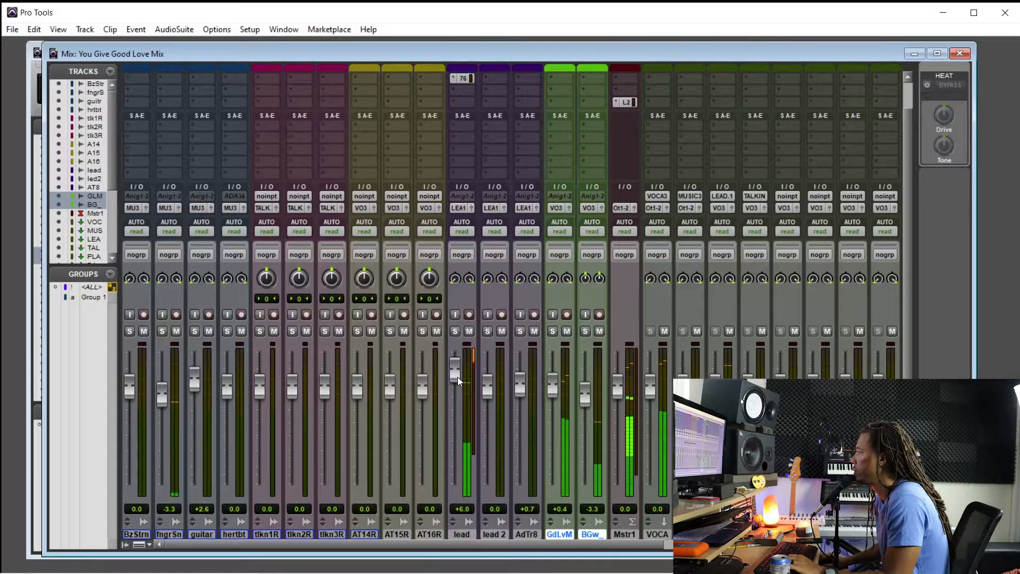
{"action": "left_click_drag", "start_coordinate": [457, 377], "coordinate": [455, 373]}
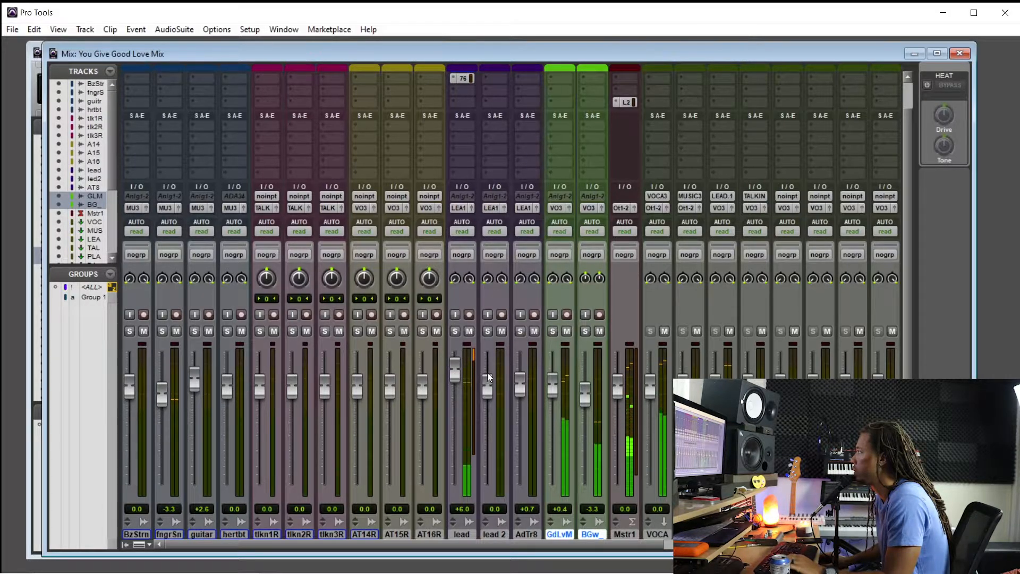
{"action": "left_click", "coordinate": [458, 332]}
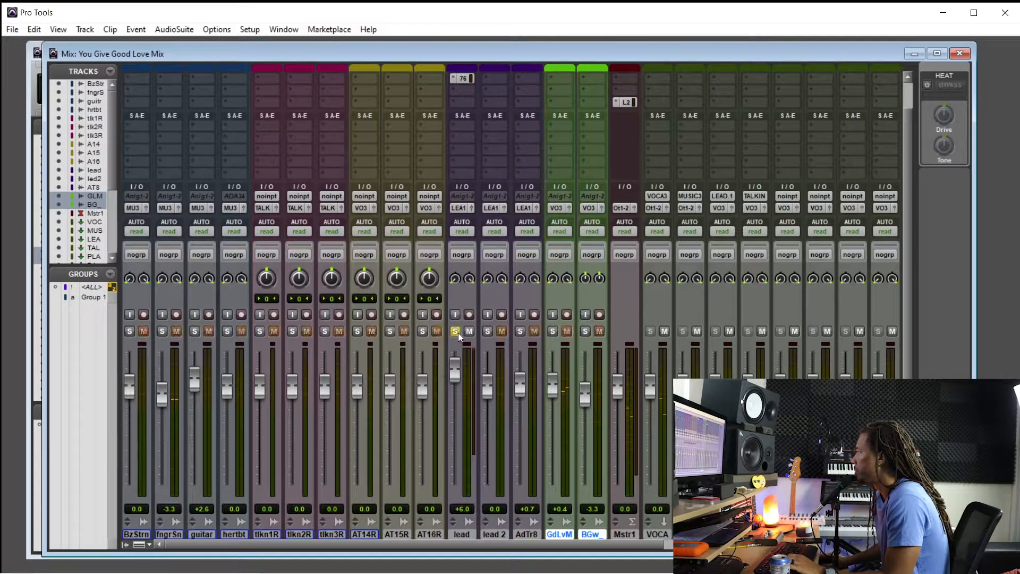
Step: Insert a multichannel ValhallaVintageVerb reverb on the HALL aux track and close its plug-in window
{"action": "scroll", "coordinate": [459, 333], "scroll_direction": "up", "scroll_amount": 1}
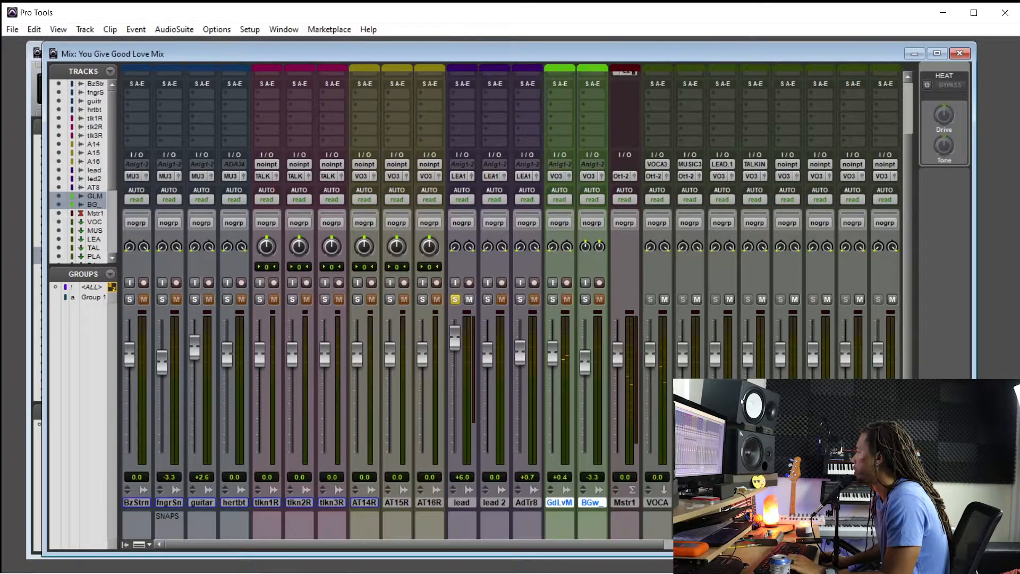
{"action": "scroll", "coordinate": [808, 376], "scroll_direction": "down", "scroll_amount": 3}
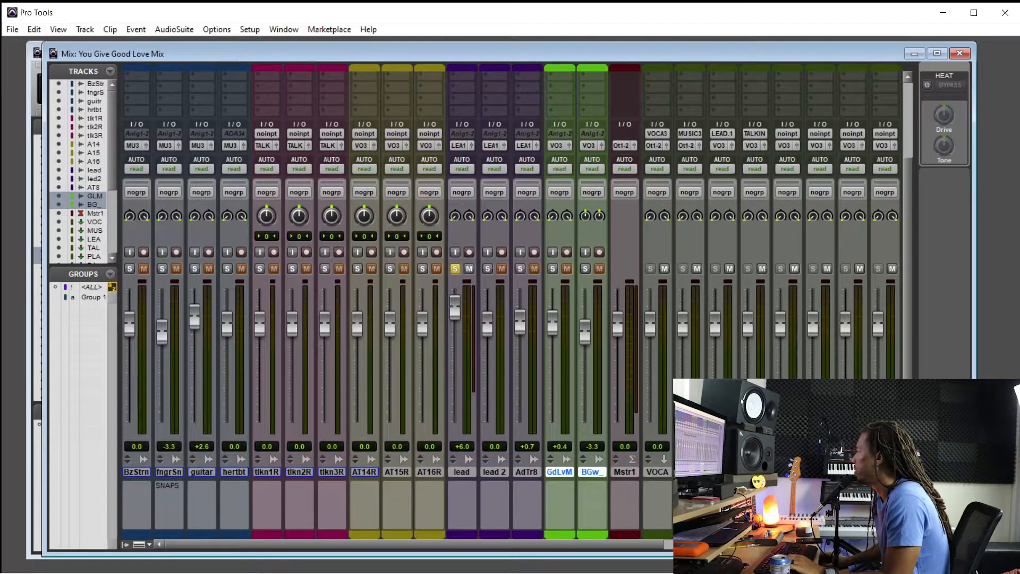
{"action": "scroll", "coordinate": [648, 531], "scroll_direction": "right", "scroll_amount": 3}
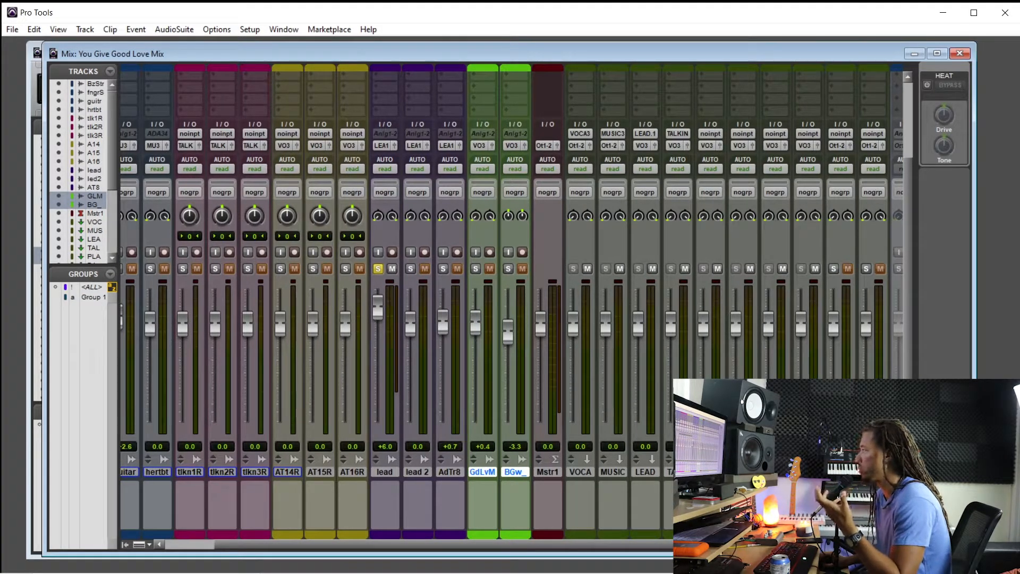
{"action": "scroll", "coordinate": [808, 372], "scroll_direction": "up", "scroll_amount": 3}
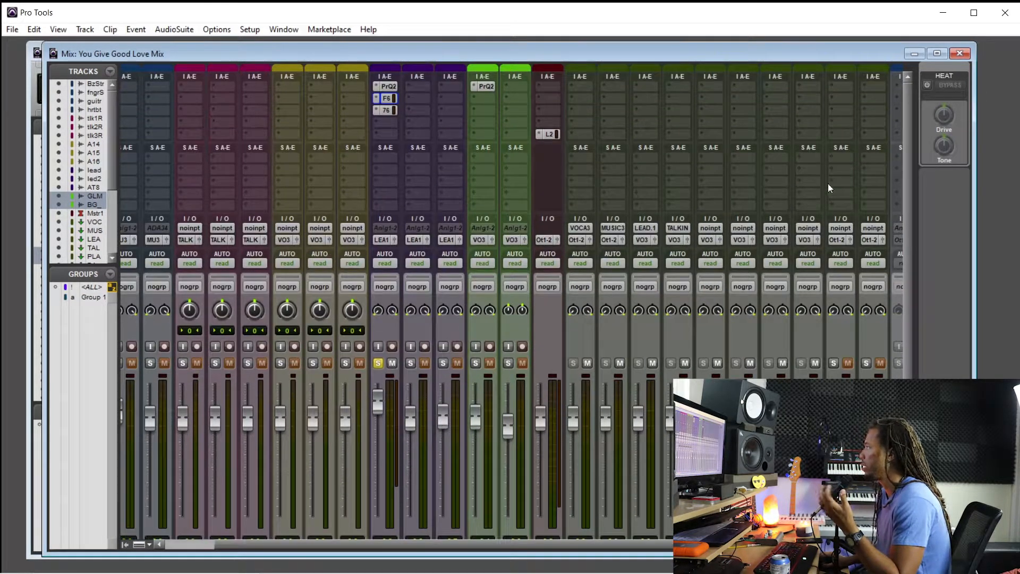
{"action": "left_click", "coordinate": [805, 92]}
{"action": "mouse_move", "coordinate": [874, 107]}
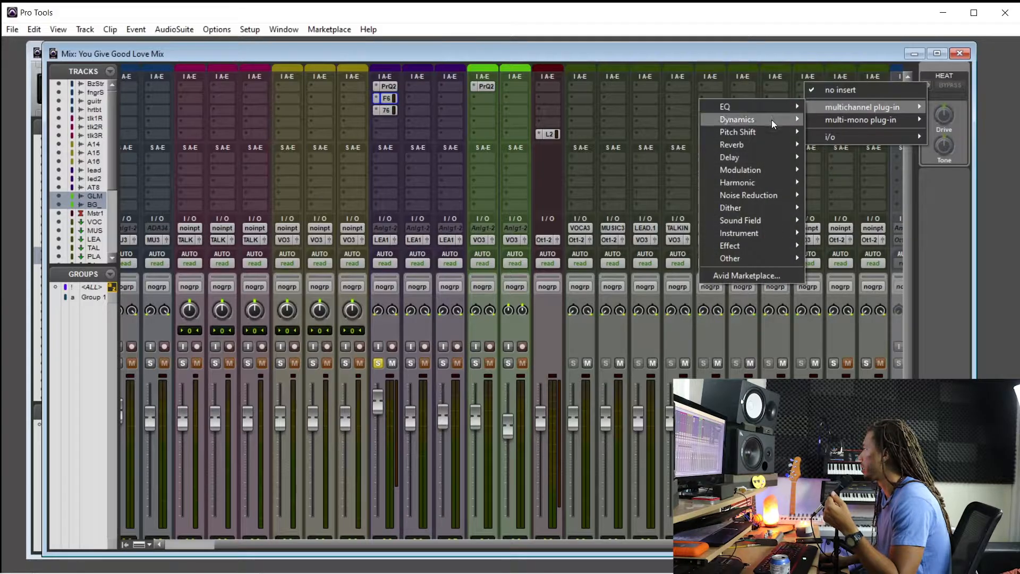
{"action": "mouse_move", "coordinate": [773, 121]}
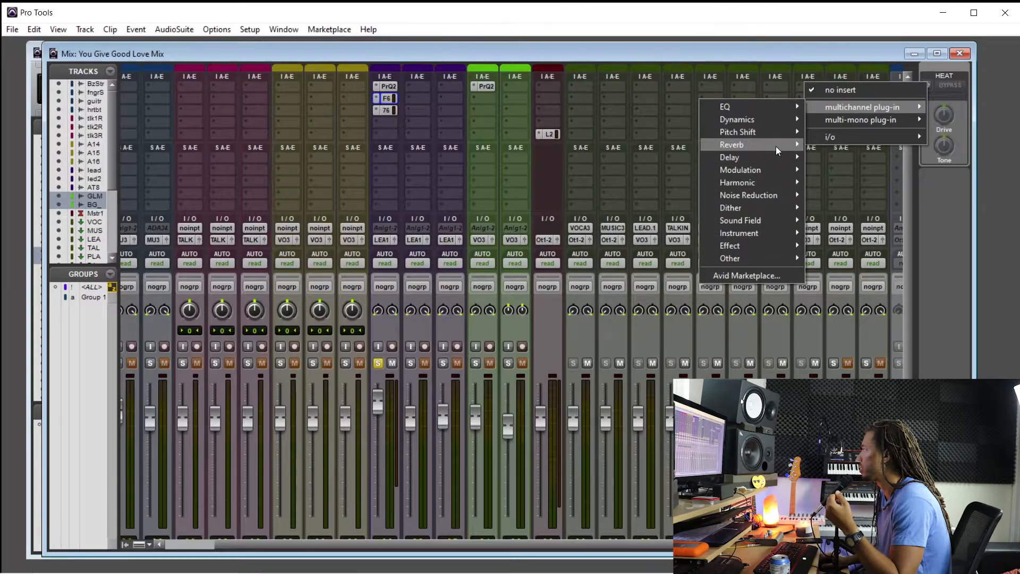
{"action": "mouse_move", "coordinate": [776, 147]}
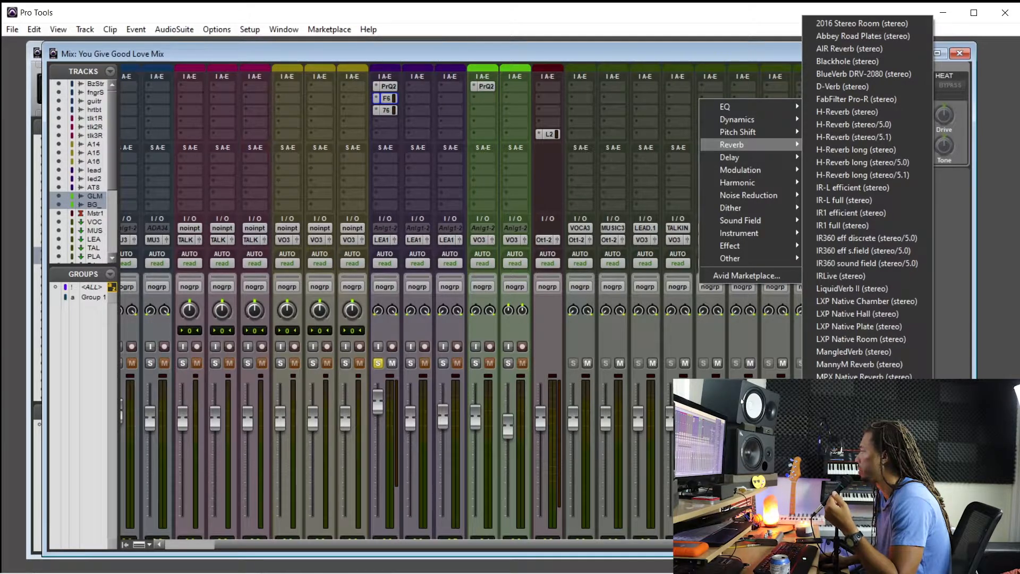
{"action": "left_click", "coordinate": [860, 528]}
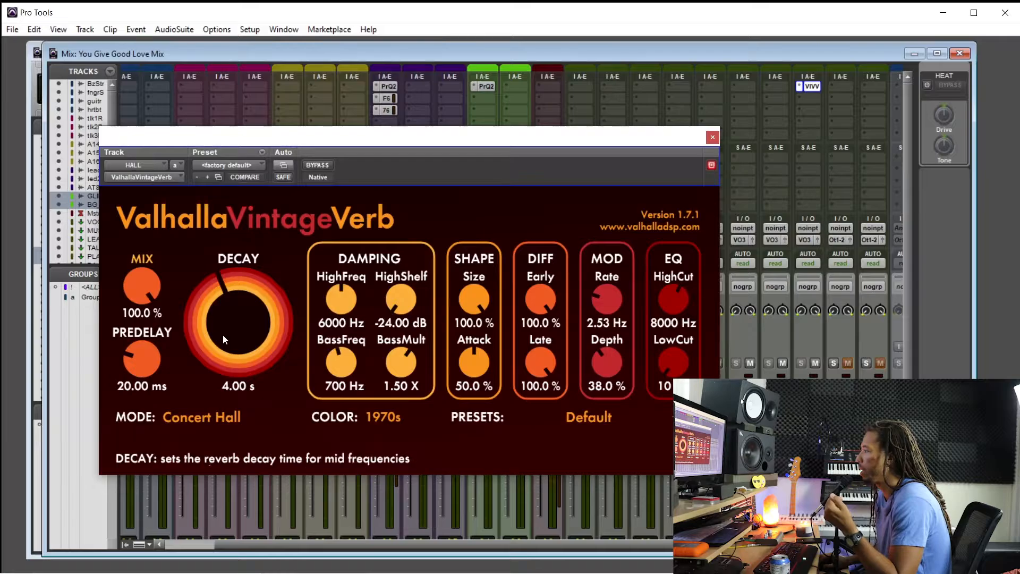
{"action": "left_click", "coordinate": [713, 138]}
Step: Add a send from the lead track to the HALL track and raise its level to -19.0 dB
{"action": "left_click", "coordinate": [383, 155]}
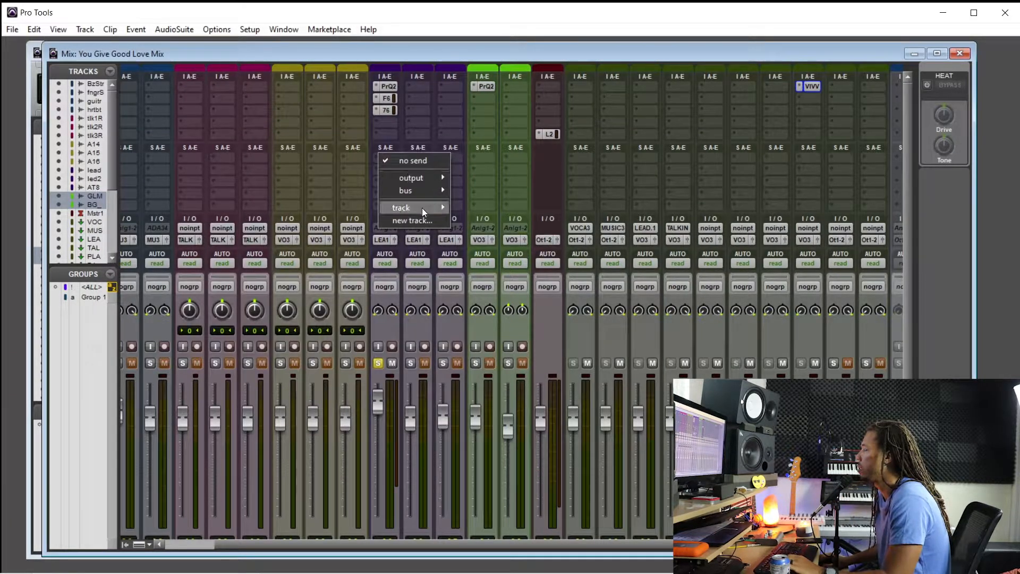
{"action": "mouse_move", "coordinate": [422, 209]}
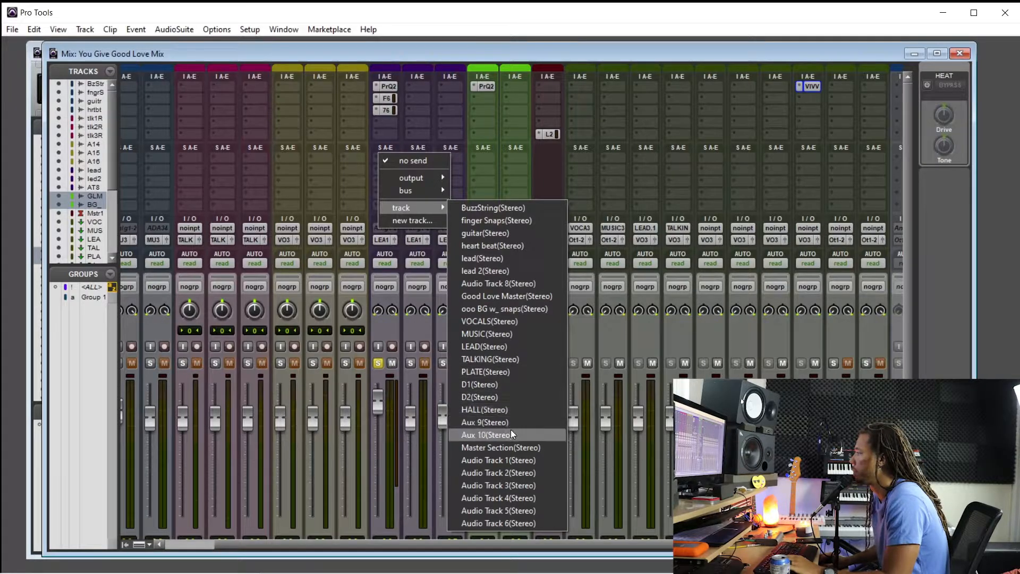
{"action": "left_click", "coordinate": [509, 408]}
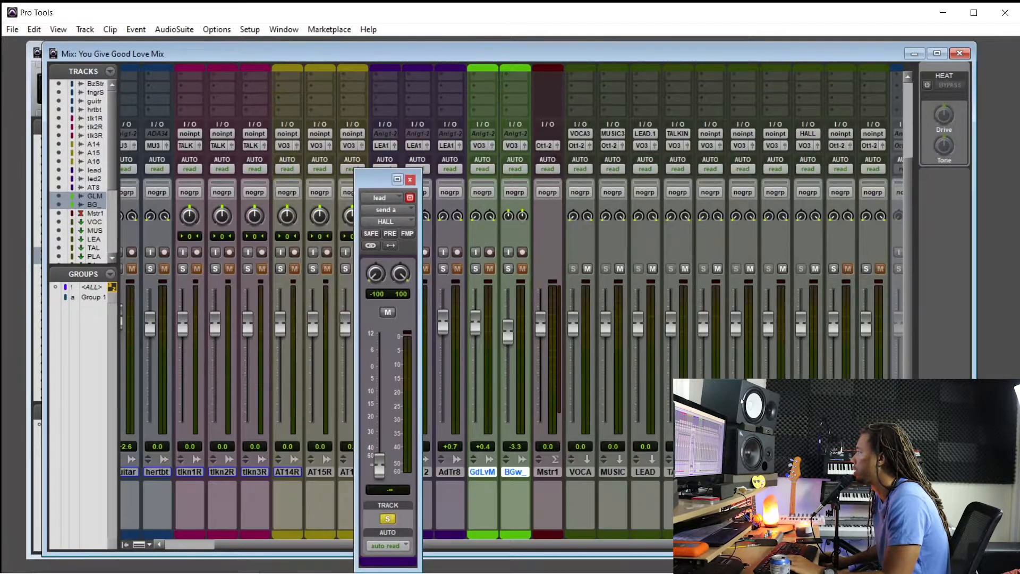
{"action": "scroll", "coordinate": [437, 404], "scroll_direction": "up", "scroll_amount": 3}
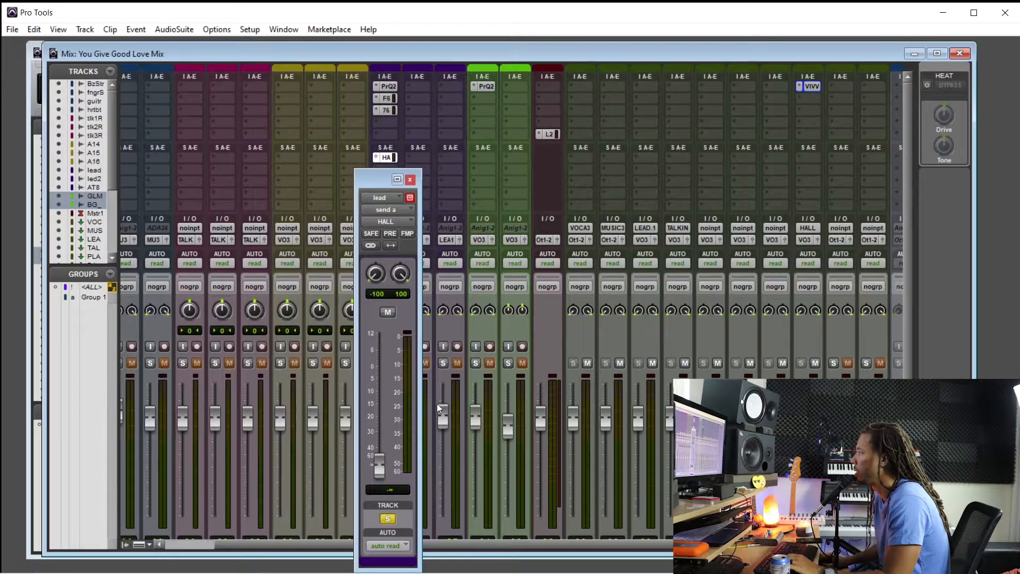
{"action": "left_click_drag", "start_coordinate": [359, 181], "coordinate": [504, 197]}
{"action": "left_click_drag", "start_coordinate": [528, 480], "coordinate": [528, 431]}
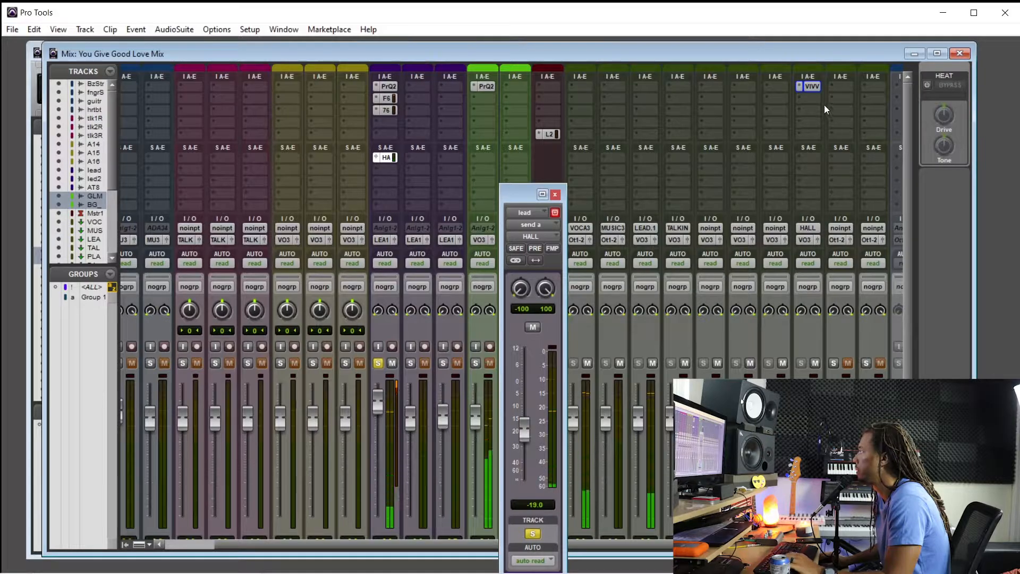
Step: Reopen the HALL track's ValhallaVintageVerb and set the reverb mode to Plate while the lead plays
{"action": "left_click", "coordinate": [817, 90]}
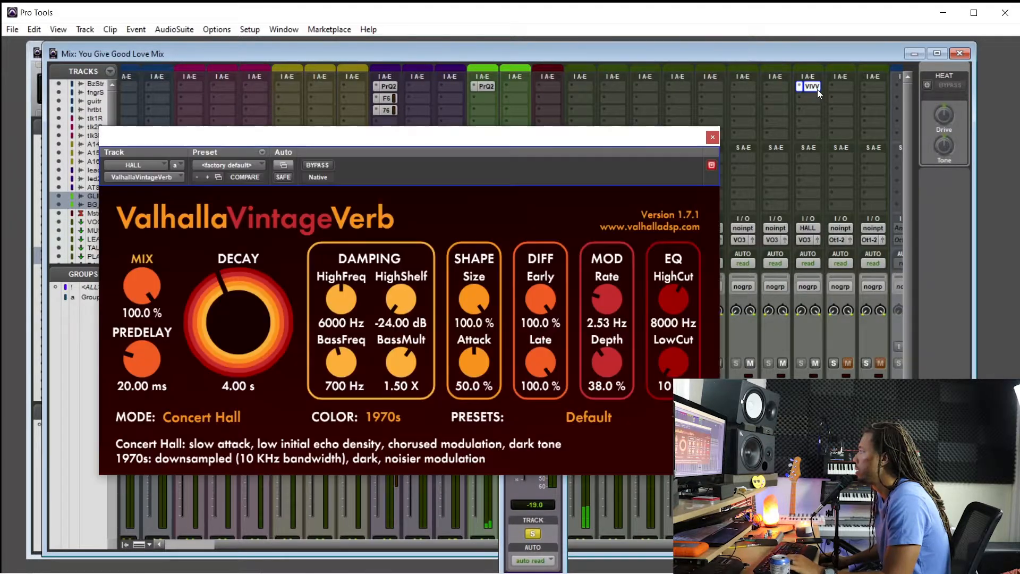
{"action": "left_click", "coordinate": [216, 418]}
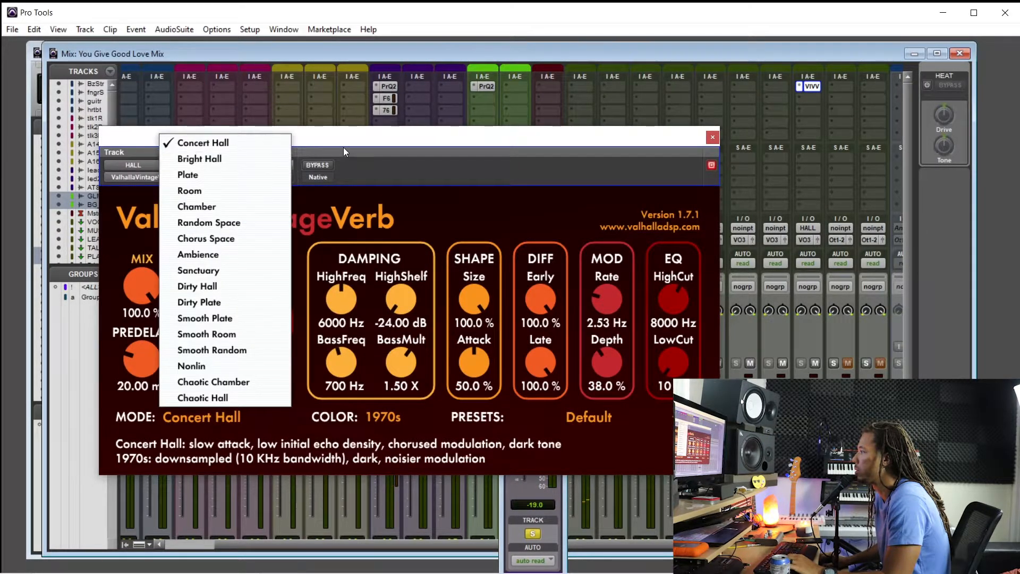
{"action": "left_click", "coordinate": [343, 148]}
{"action": "left_click", "coordinate": [200, 418]}
{"action": "left_click", "coordinate": [229, 162]}
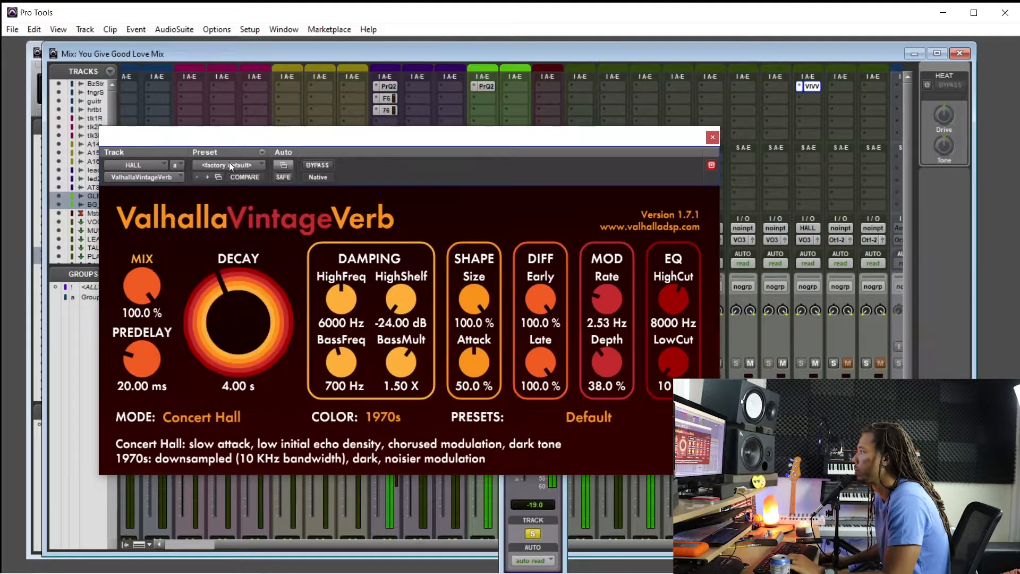
{"action": "left_click", "coordinate": [200, 417]}
{"action": "left_click", "coordinate": [218, 173]}
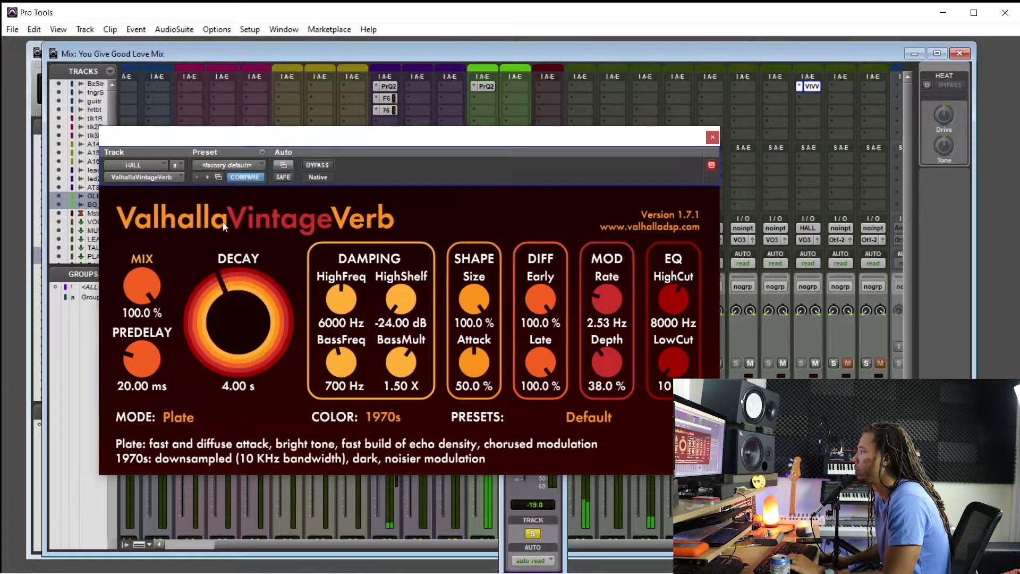
{"action": "left_click", "coordinate": [193, 414]}
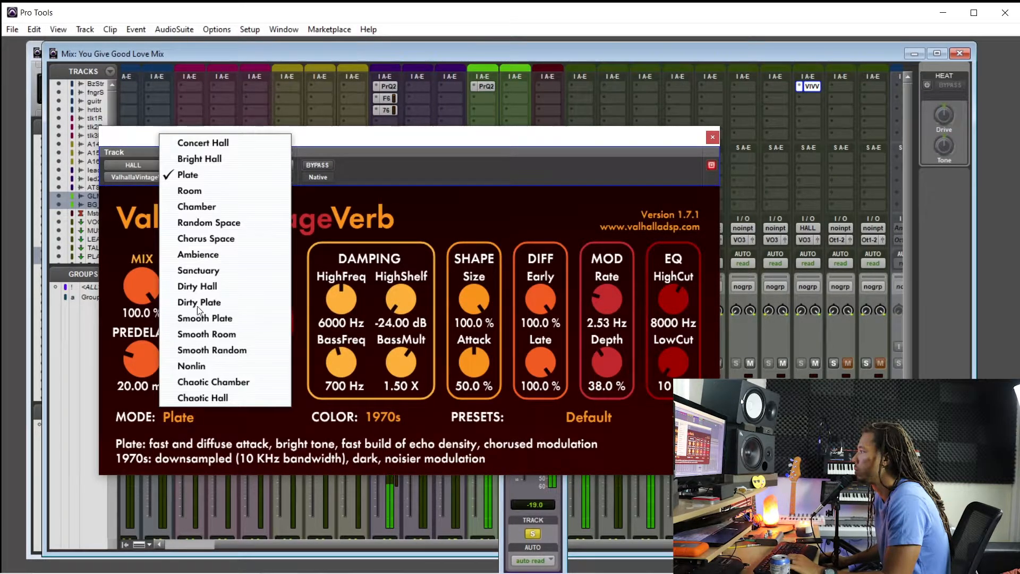
{"action": "left_click", "coordinate": [456, 148]}
Step: Raise the lead's HALL send to -17.7 dB and set the reverb to 2.72 s decay and 13.34 ms predelay
{"action": "left_click", "coordinate": [525, 503]}
{"action": "left_click_drag", "start_coordinate": [526, 430], "coordinate": [527, 430]}
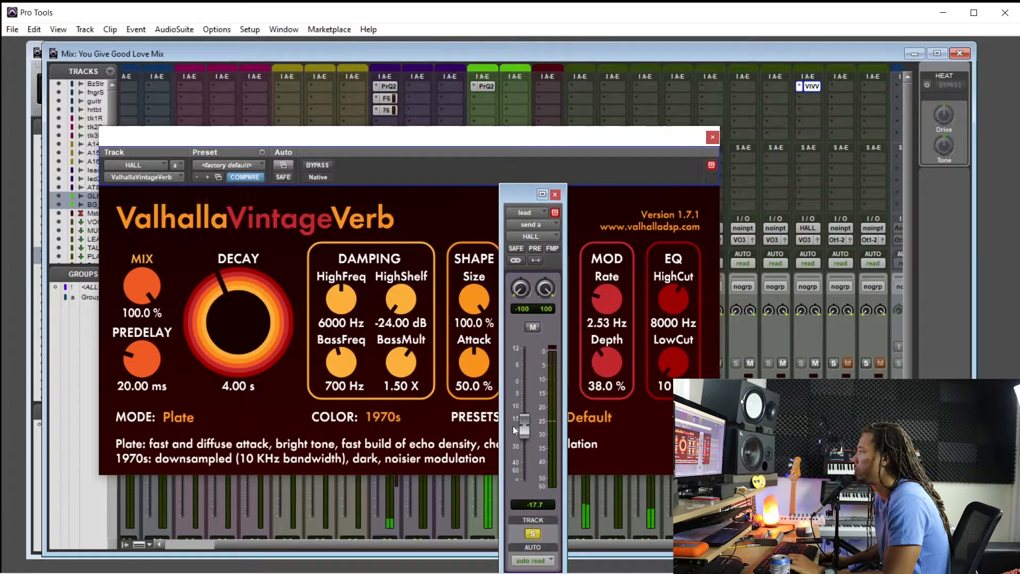
{"action": "left_click_drag", "start_coordinate": [213, 314], "coordinate": [209, 331]}
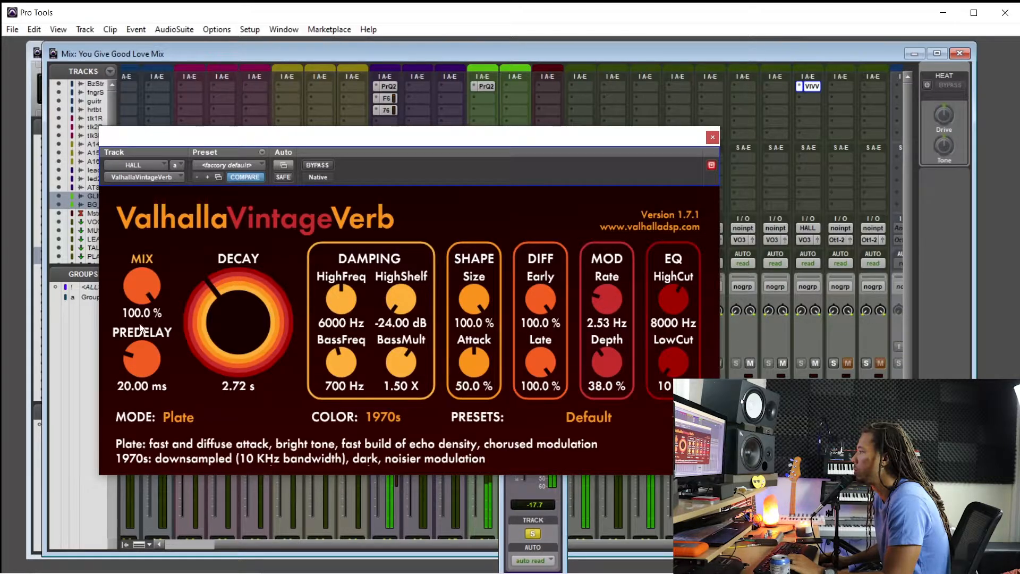
{"action": "left_click_drag", "start_coordinate": [139, 356], "coordinate": [139, 363]}
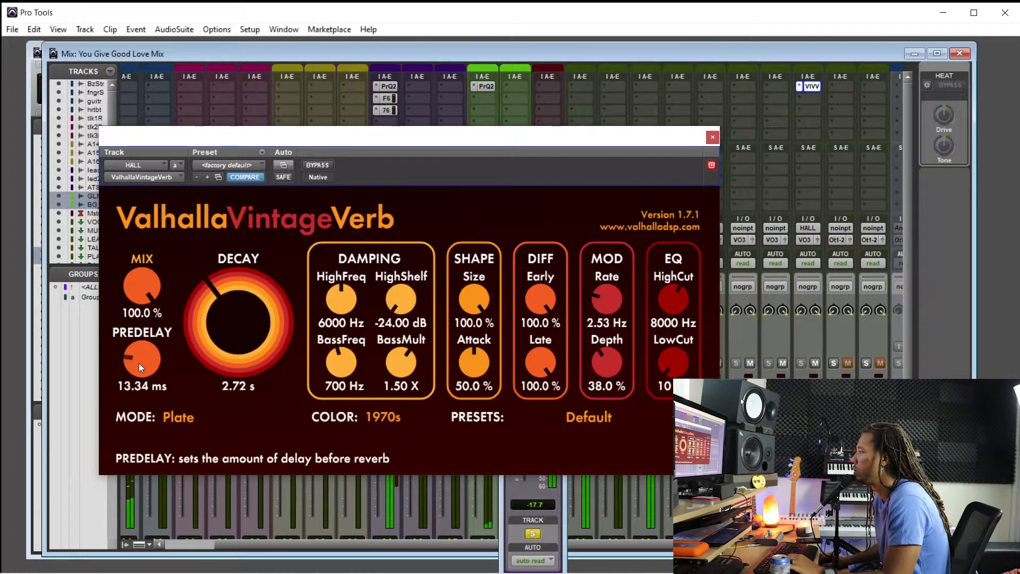
Step: Lower the lead's HALL send to -20.1 dB and close the send and reverb windows
{"action": "left_click", "coordinate": [535, 481]}
{"action": "left_click_drag", "start_coordinate": [526, 428], "coordinate": [525, 439]}
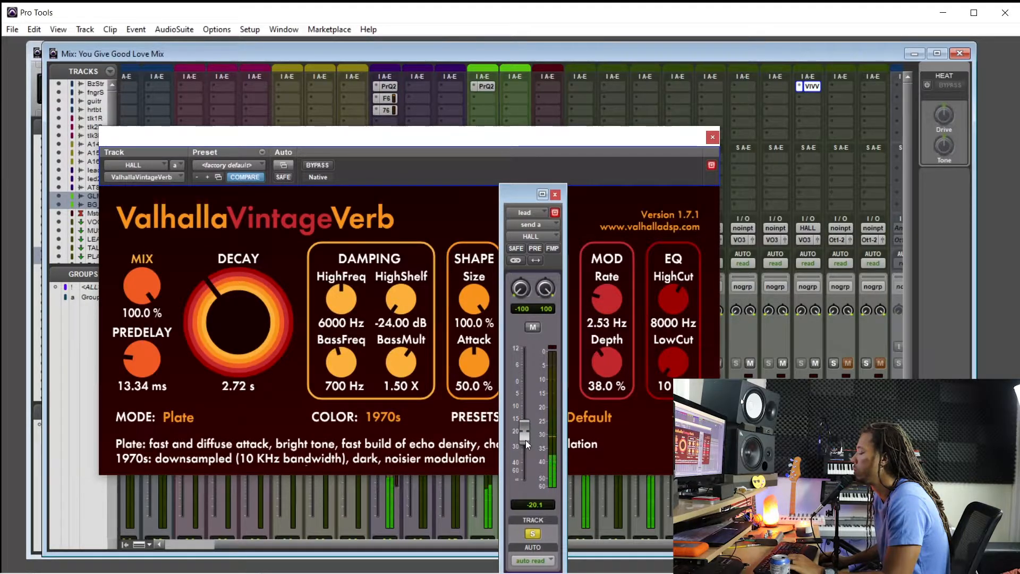
{"action": "left_click", "coordinate": [555, 195]}
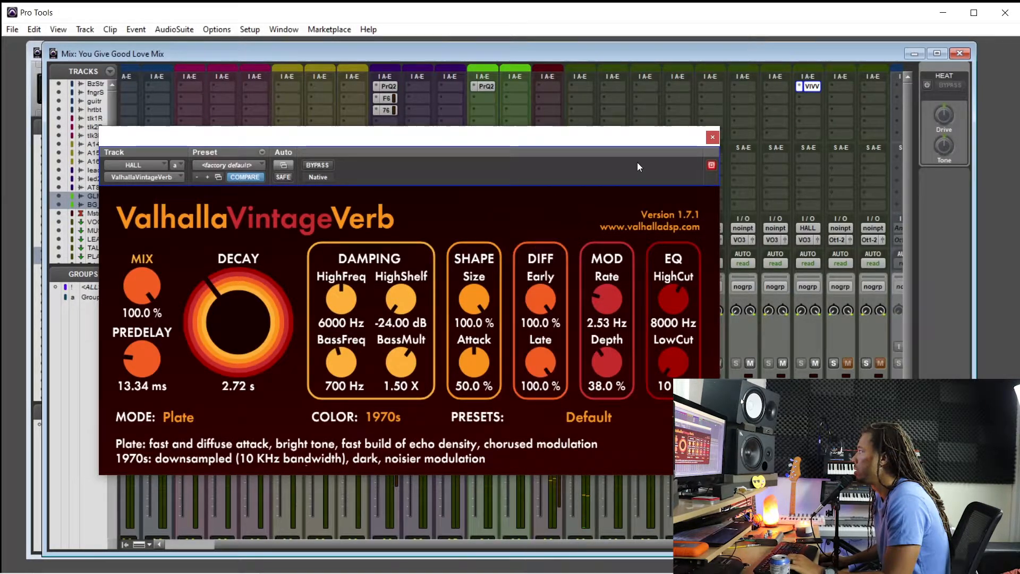
{"action": "left_click", "coordinate": [712, 138]}
Step: Unsolo the lead and, from the Edit window, raise its HALL send to -17.4 dB against the full mix
{"action": "scroll", "coordinate": [411, 460], "scroll_direction": "down", "scroll_amount": 1}
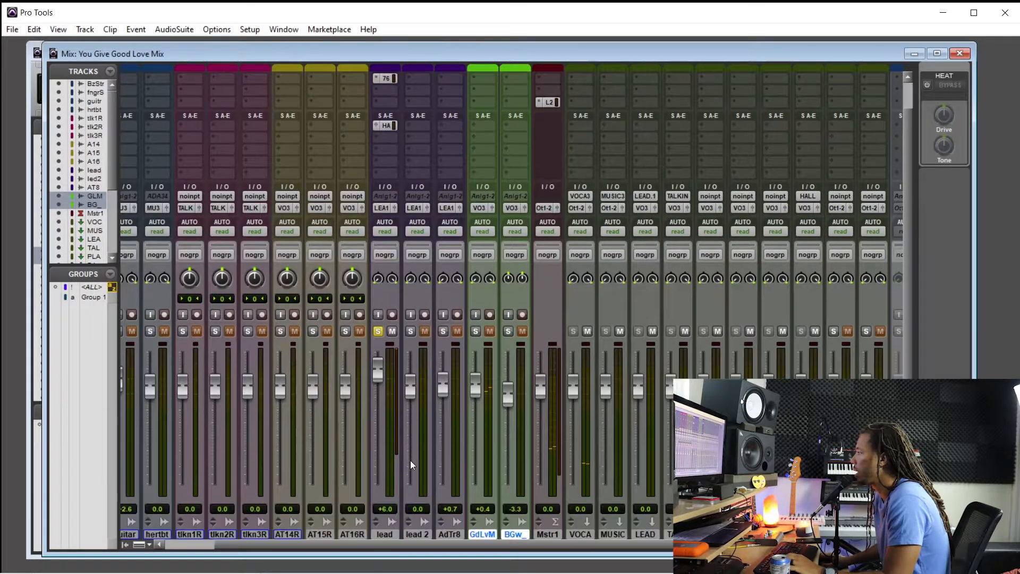
{"action": "left_click", "coordinate": [378, 332]}
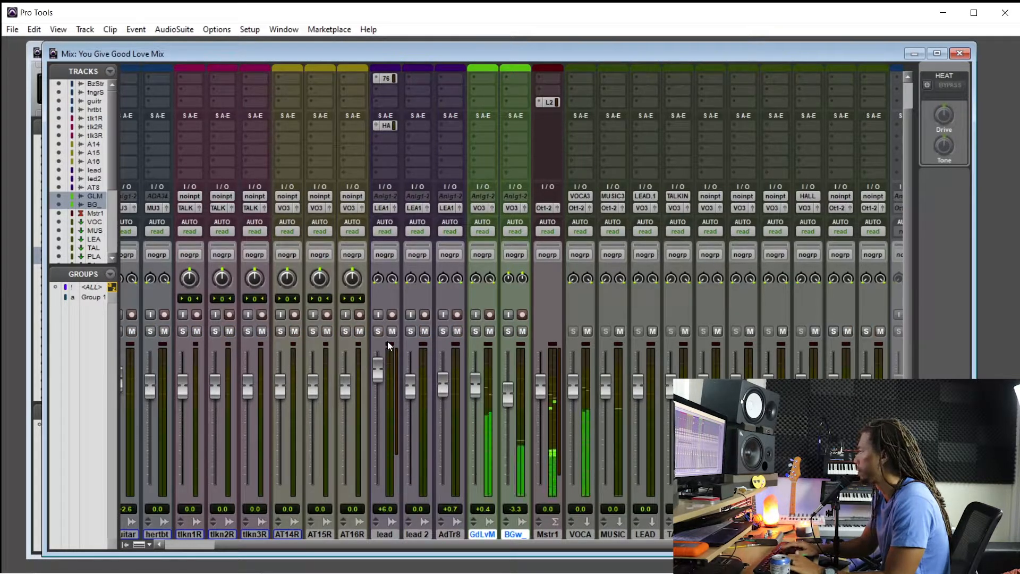
{"action": "key", "text": "ctrl+equal"}
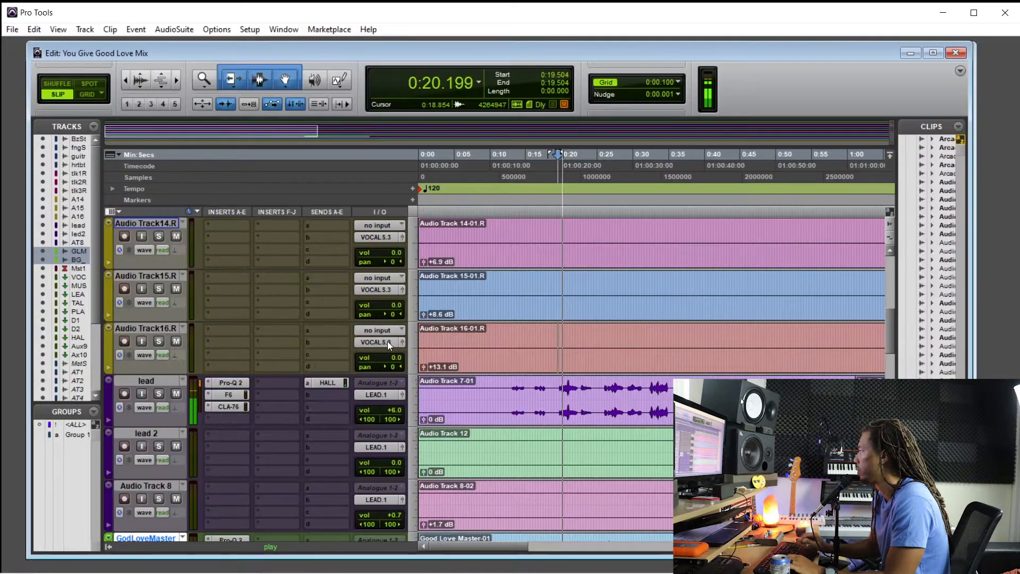
{"action": "left_click", "coordinate": [334, 385]}
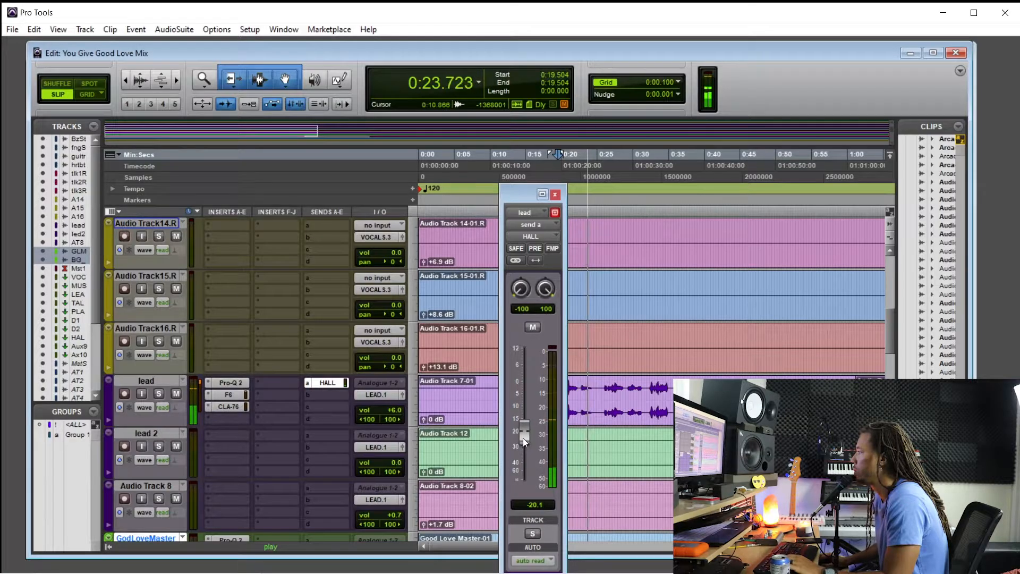
{"action": "left_click_drag", "start_coordinate": [523, 439], "coordinate": [528, 434]}
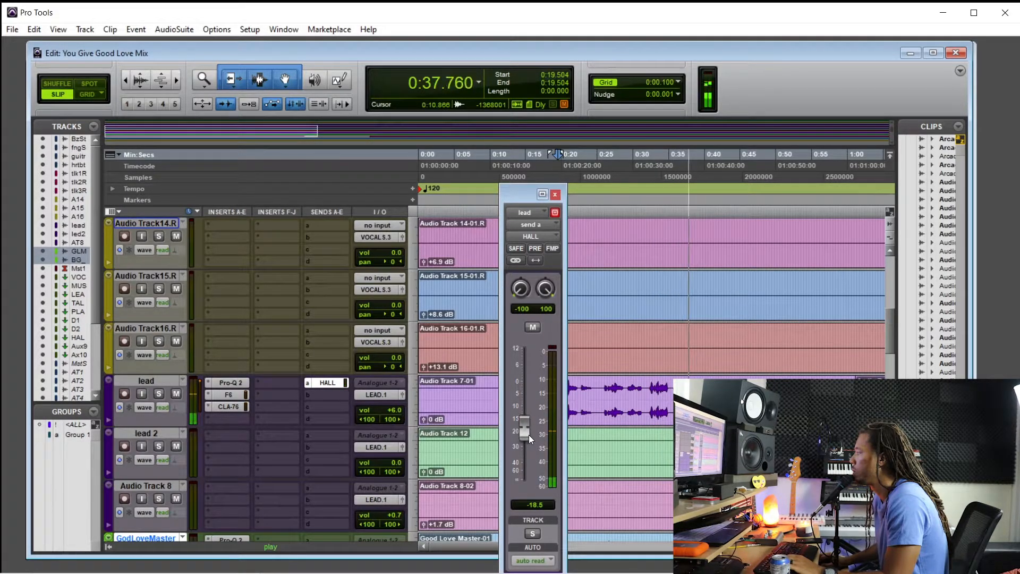
{"action": "left_click_drag", "start_coordinate": [528, 435], "coordinate": [529, 432]}
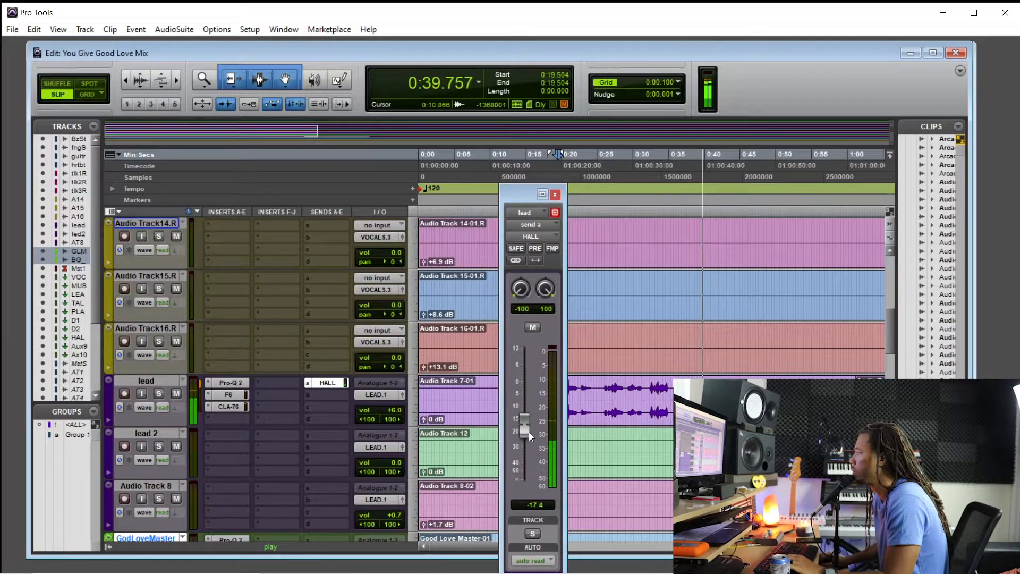
{"action": "left_click", "coordinate": [555, 195]}
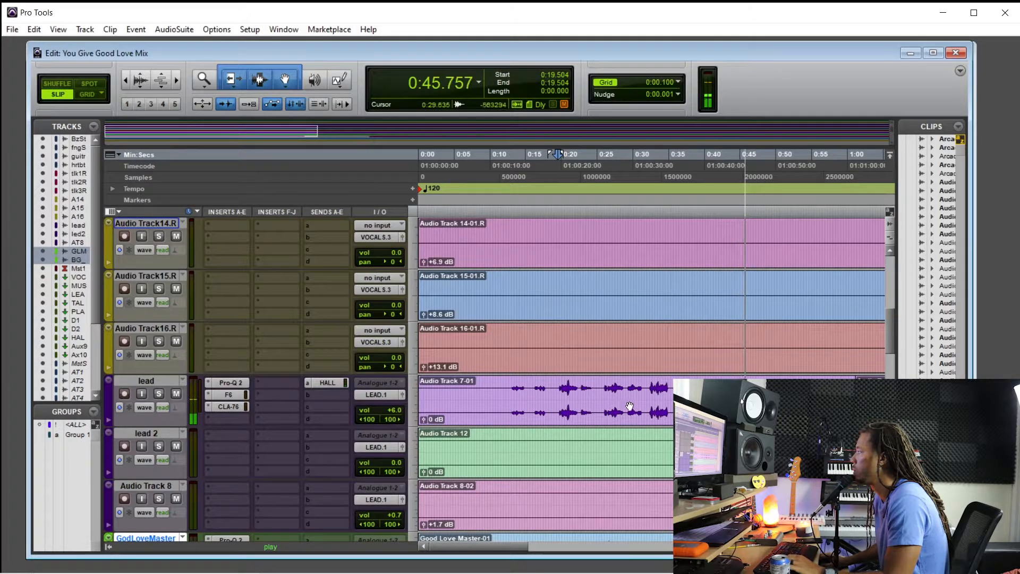
Step: Make the lead track taller, raise its HALL send to -16.3 dB during playback, and stop the transport
{"action": "scroll", "coordinate": [641, 399], "scroll_direction": "right", "scroll_amount": 5}
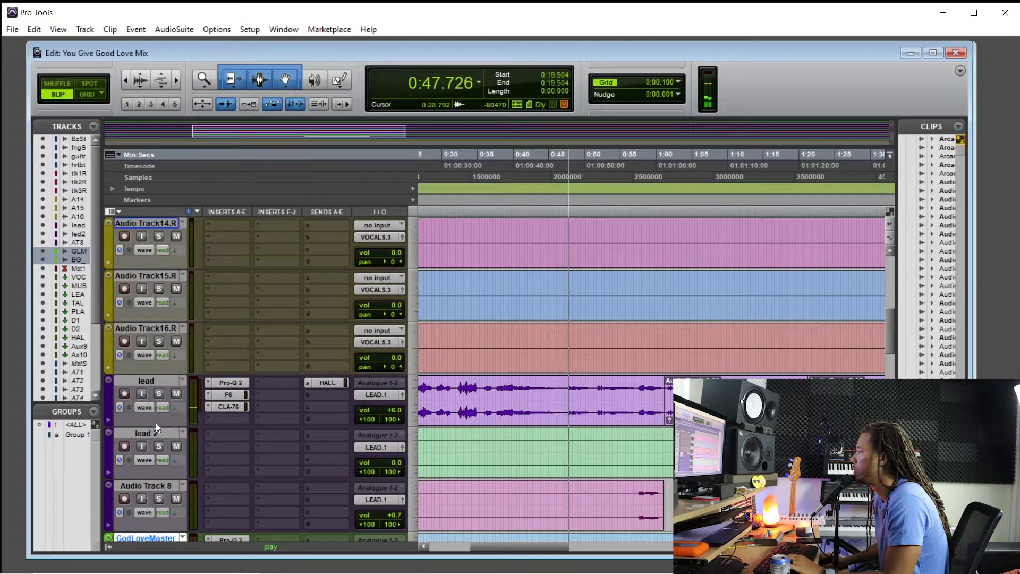
{"action": "left_click_drag", "start_coordinate": [156, 426], "coordinate": [159, 449]}
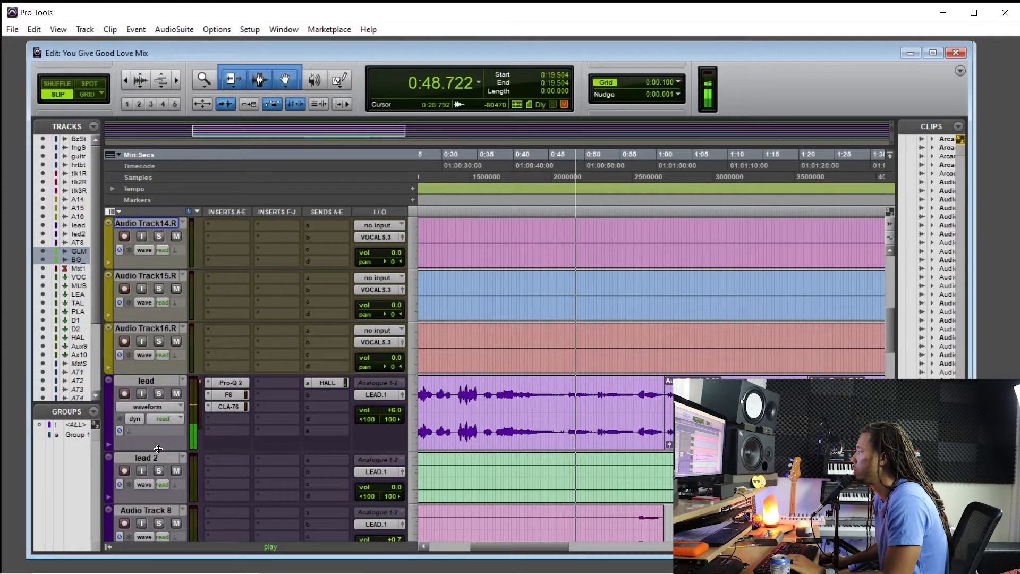
{"action": "left_click", "coordinate": [325, 383]}
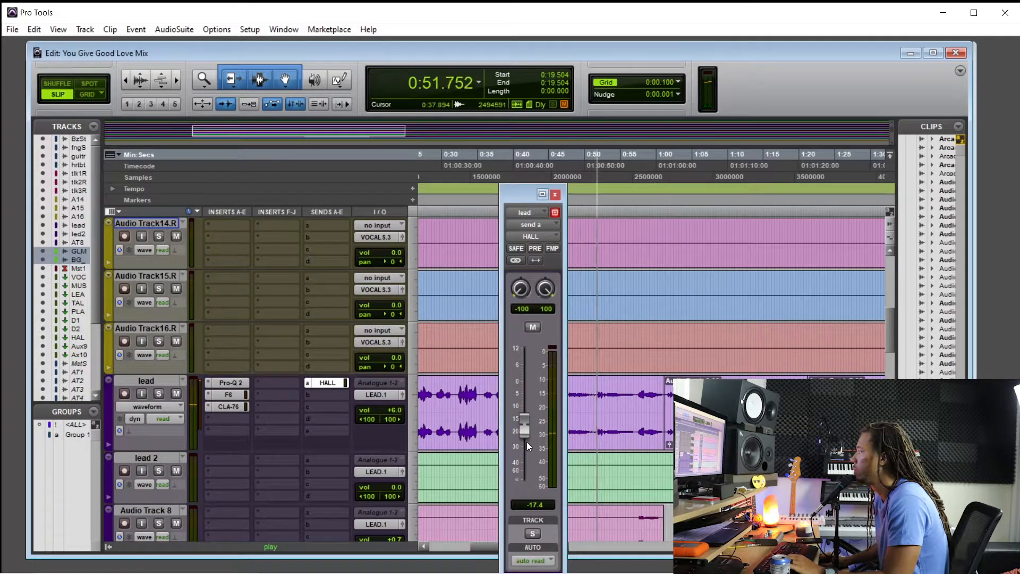
{"action": "left_click_drag", "start_coordinate": [522, 430], "coordinate": [525, 429]}
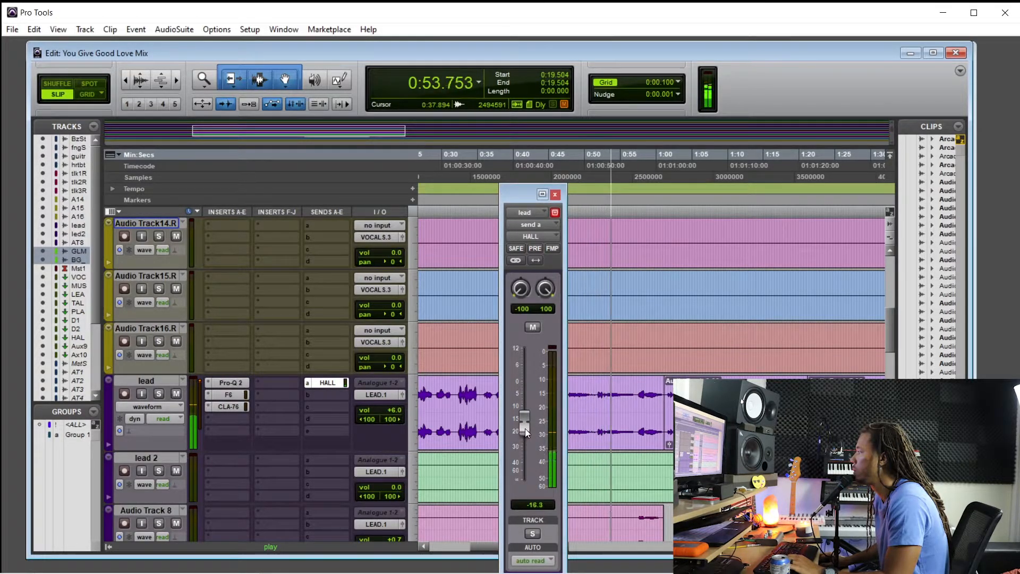
{"action": "left_click", "coordinate": [556, 194]}
{"action": "key", "text": "space"}
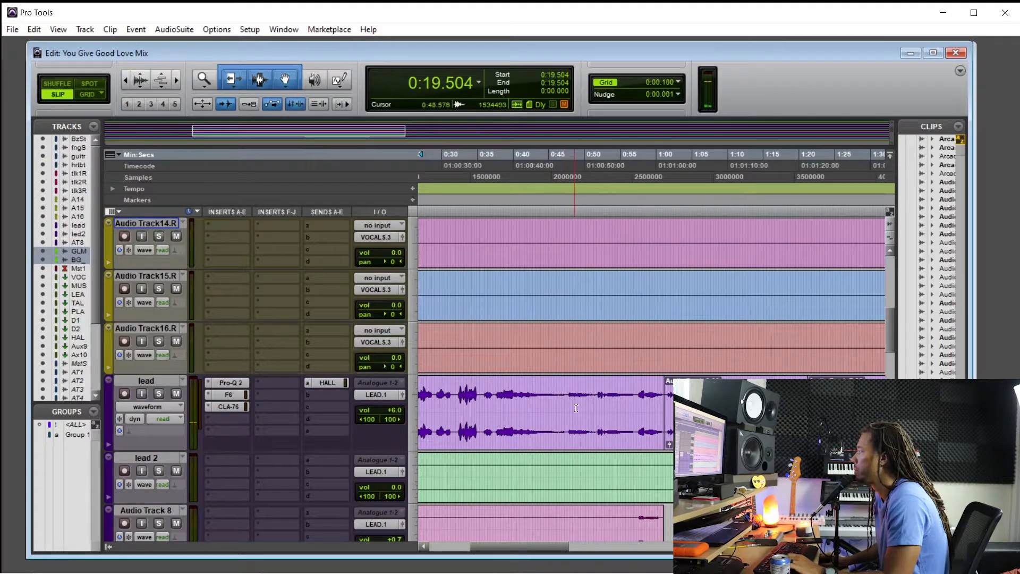
Step: Try playback positions along the lead vocal and place the edit cursor at 0:19.876 just before a phrase
{"action": "left_click", "coordinate": [496, 395]}
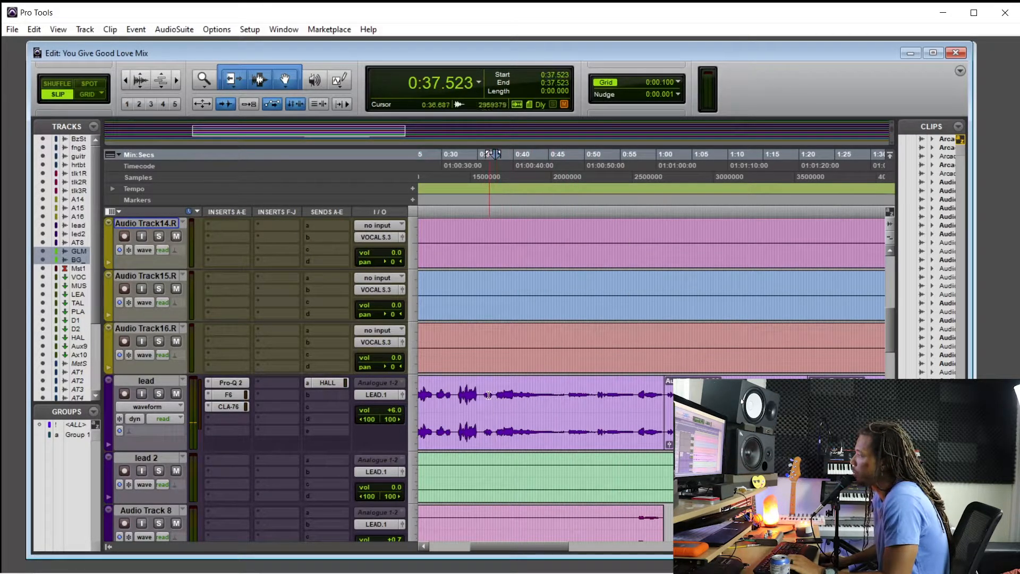
{"action": "left_click_drag", "start_coordinate": [485, 394], "coordinate": [544, 394]}
{"action": "left_click", "coordinate": [511, 394]}
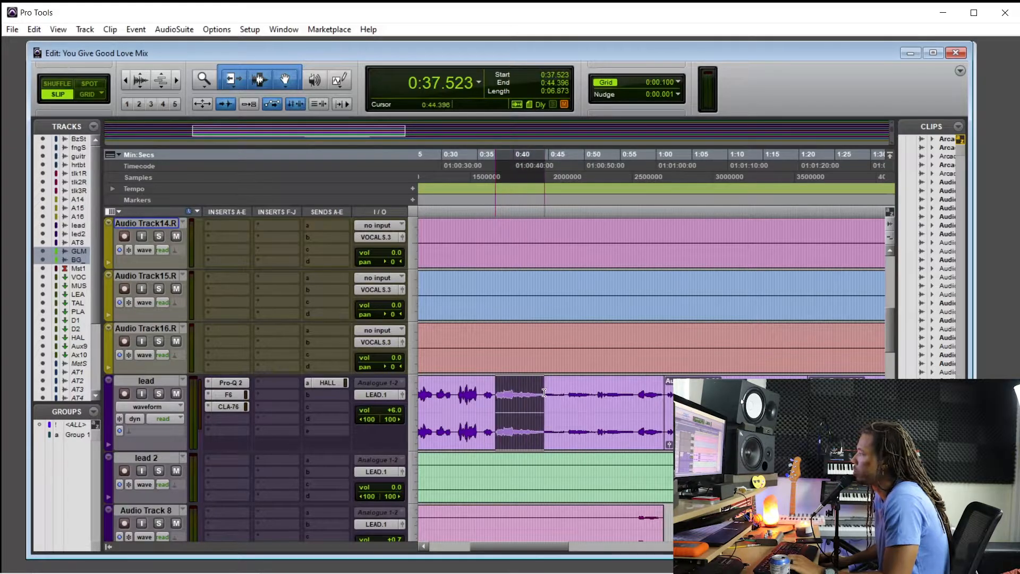
{"action": "left_click", "coordinate": [550, 395]}
{"action": "left_click", "coordinate": [544, 395]}
{"action": "scroll", "coordinate": [547, 393], "scroll_direction": "left", "scroll_amount": 5}
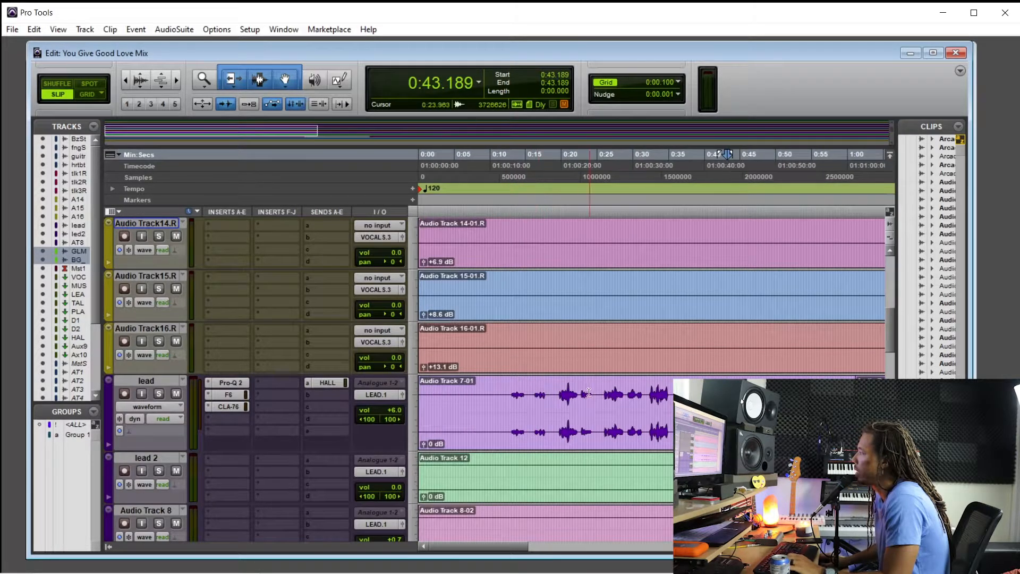
{"action": "left_click", "coordinate": [559, 390]}
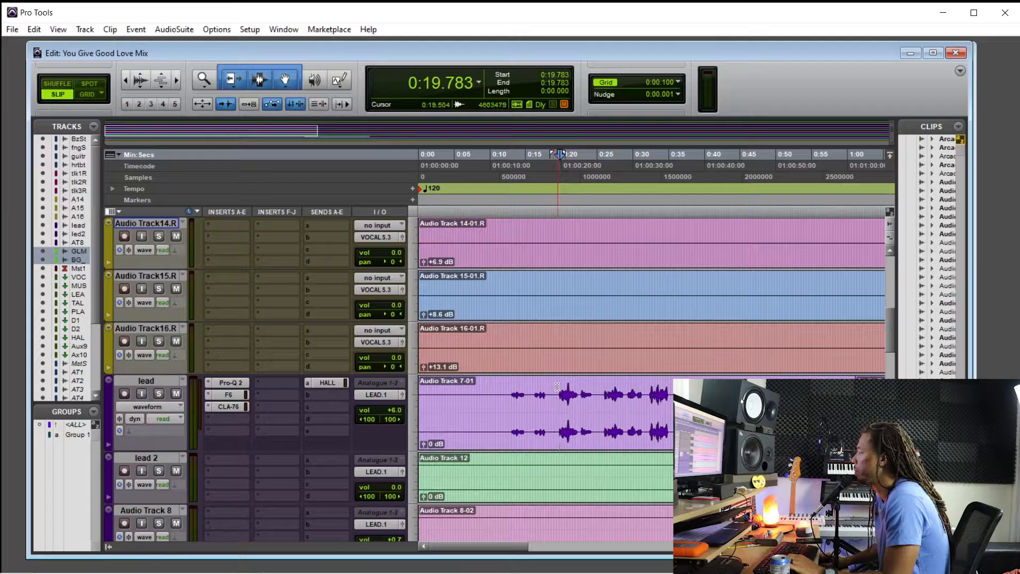
{"action": "left_click", "coordinate": [558, 388]}
{"action": "left_click", "coordinate": [560, 387]}
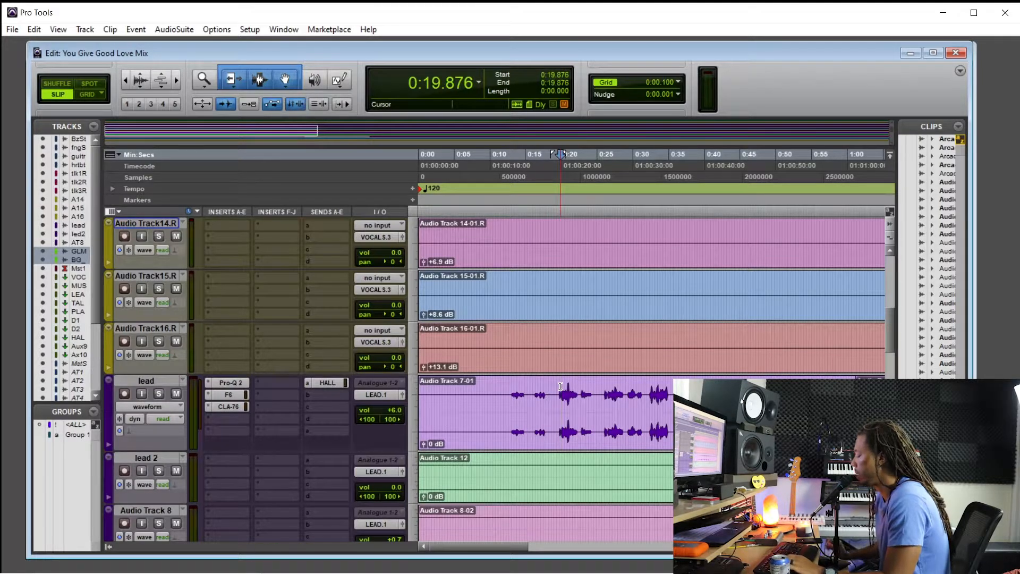
Step: In the Mix window, set the HALL return track's automation mode to touch
{"action": "key", "text": "ctrl+equal"}
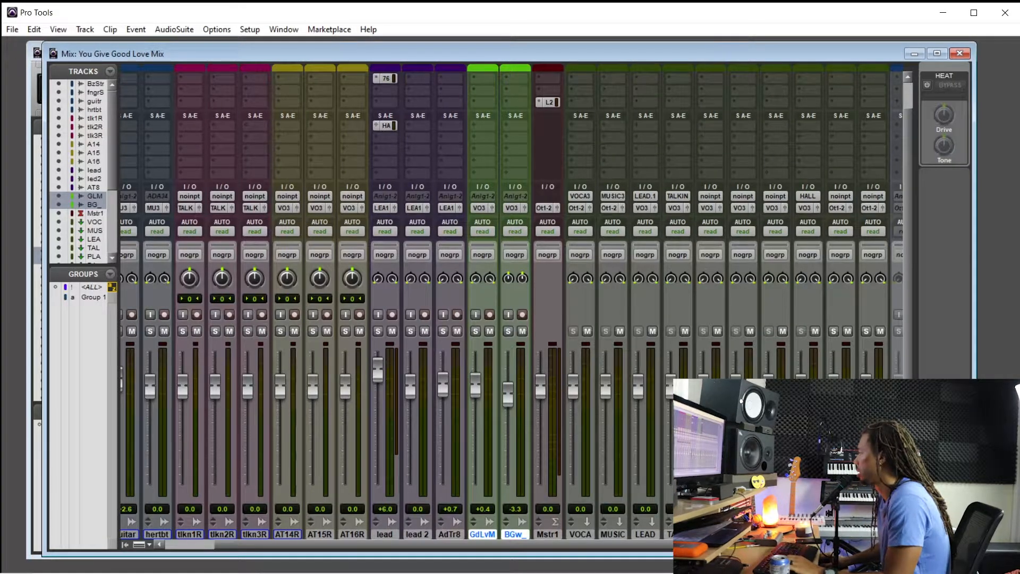
{"action": "left_click_drag", "start_coordinate": [688, 544], "coordinate": [734, 544]}
{"action": "left_click", "coordinate": [734, 534]}
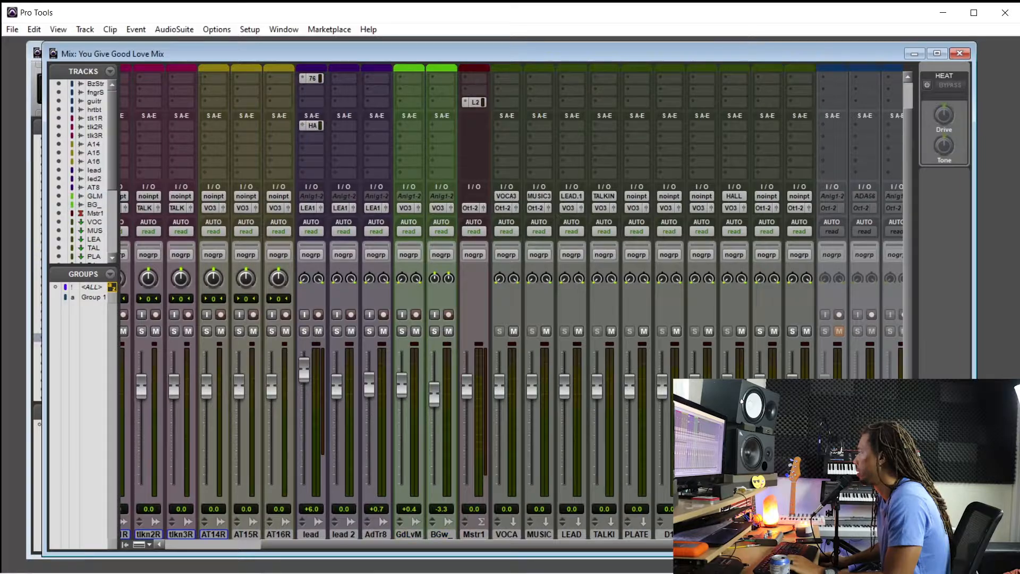
{"action": "left_click", "coordinate": [734, 230]}
{"action": "left_click", "coordinate": [774, 258]}
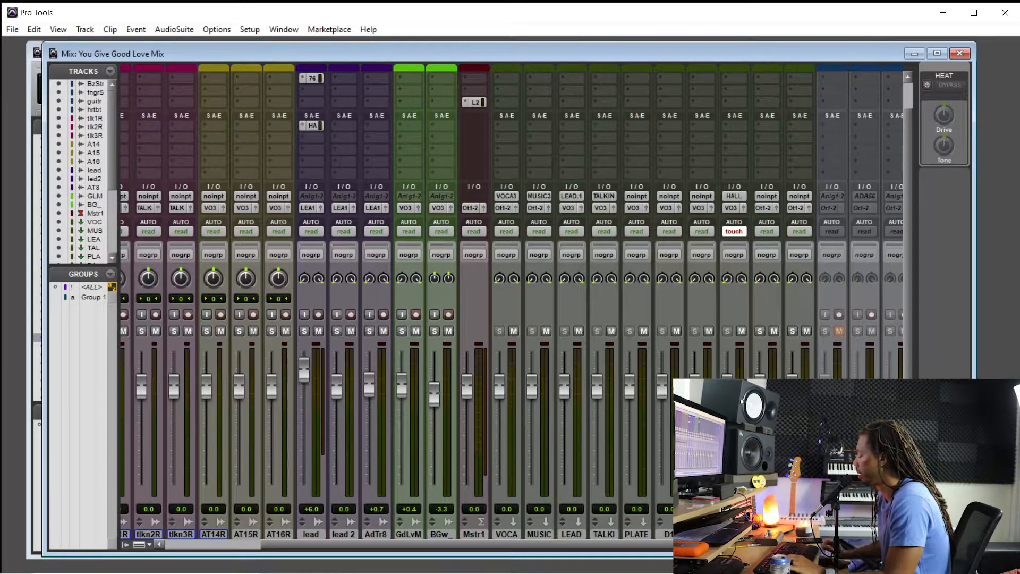
Step: Play from 0:27.028 and ride the HALL return's fader up and back down to write volume automation
{"action": "key", "text": "ctrl+equal"}
{"action": "left_click", "coordinate": [610, 396]}
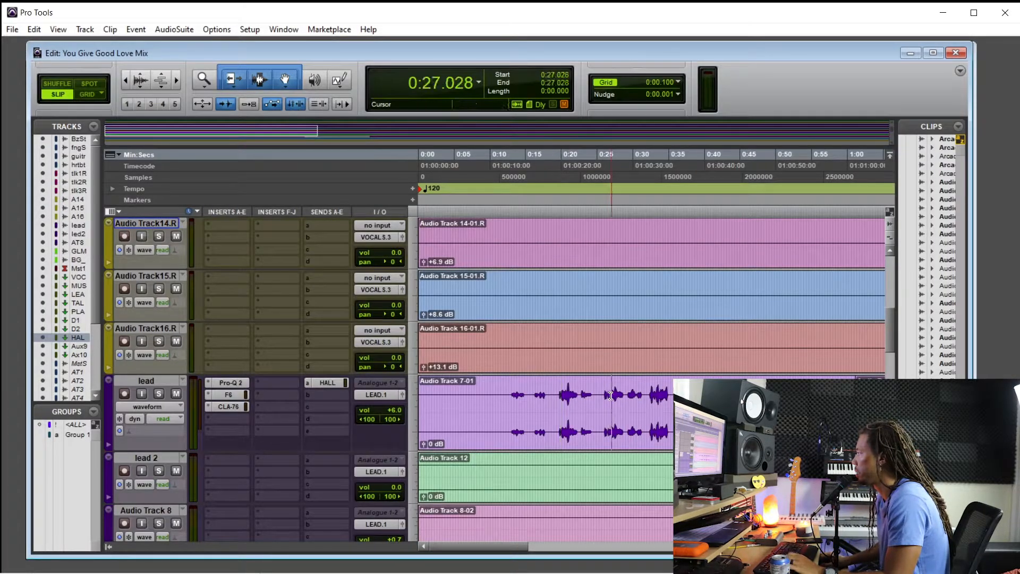
{"action": "key", "text": "space"}
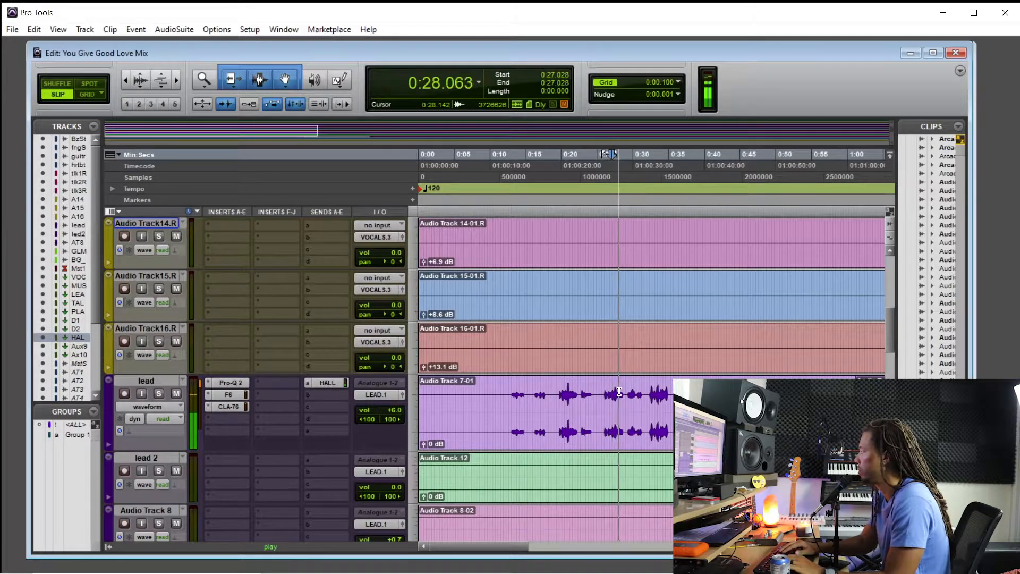
{"action": "key", "text": "ctrl+equal"}
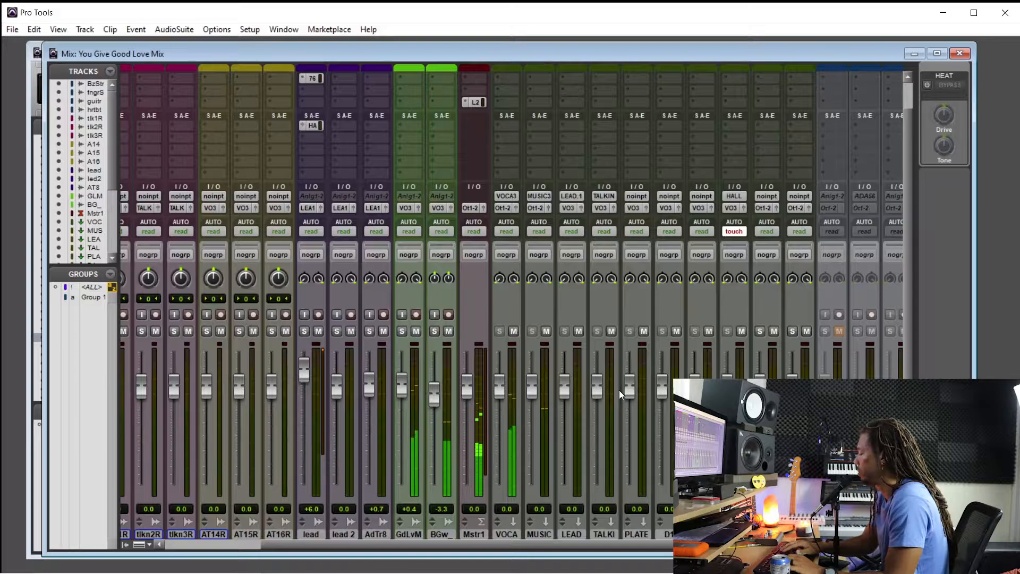
{"action": "key", "text": "ctrl+equal"}
{"action": "key", "text": "ctrl+equal"}
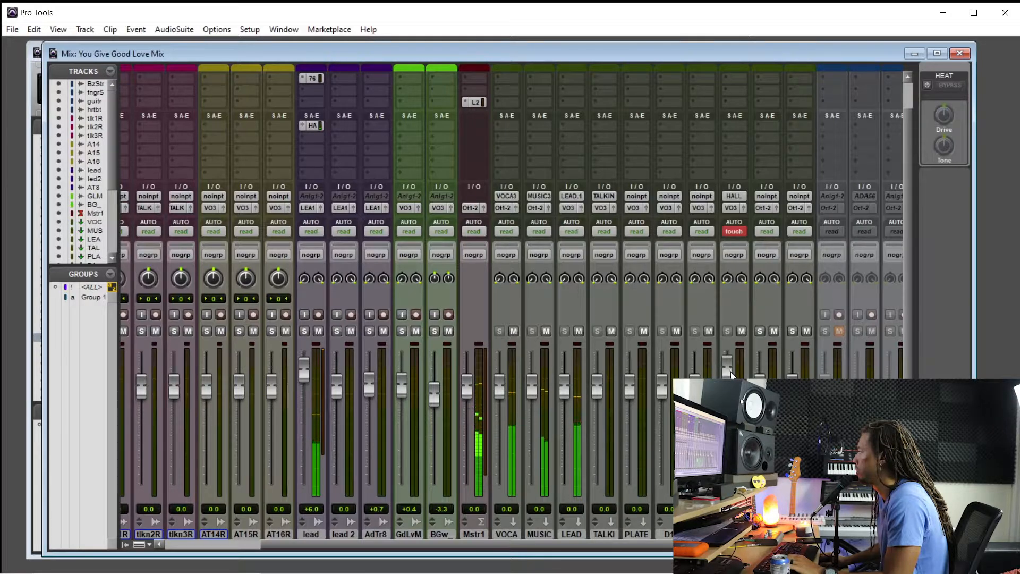
{"action": "mouse_move", "coordinate": [731, 371]}
{"action": "left_mouse_down"}
{"action": "mouse_move", "coordinate": [733, 359]}
{"action": "mouse_move", "coordinate": [734, 376]}
{"action": "left_mouse_up"}
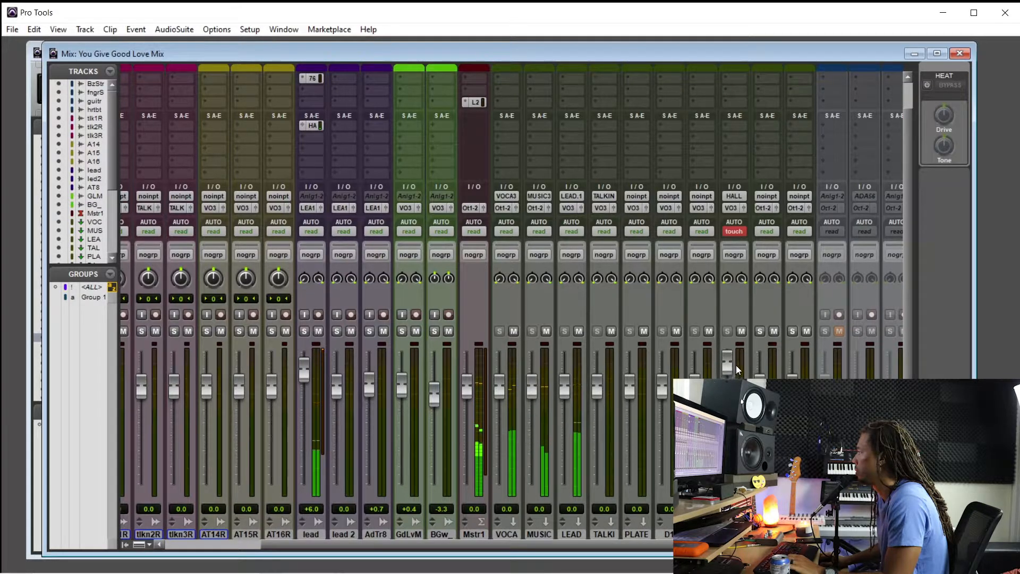
{"action": "mouse_move", "coordinate": [737, 368]}
{"action": "left_mouse_down"}
{"action": "mouse_move", "coordinate": [739, 383]}
{"action": "mouse_move", "coordinate": [745, 365]}
{"action": "left_mouse_up"}
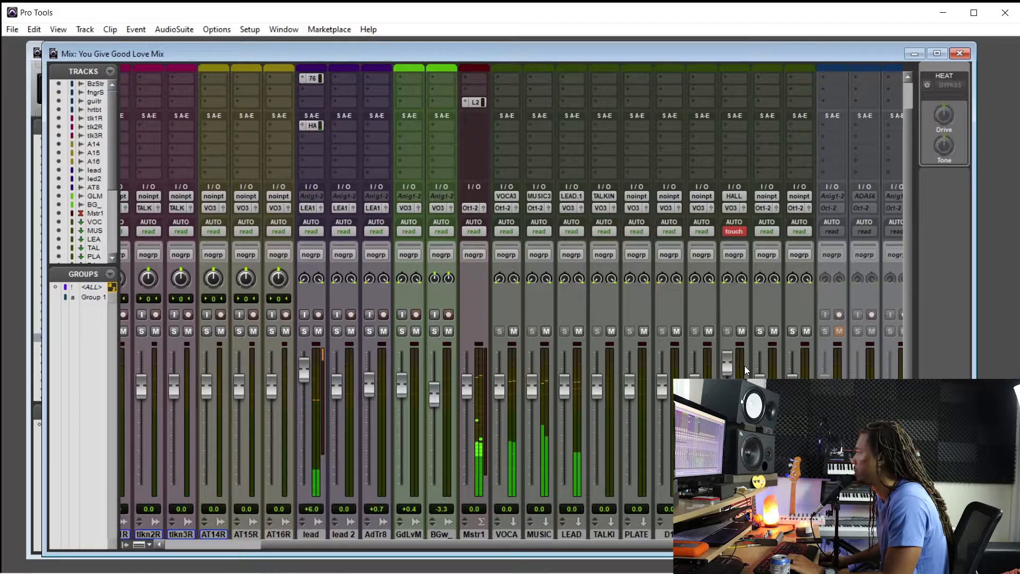
{"action": "left_click_drag", "start_coordinate": [745, 366], "coordinate": [748, 361]}
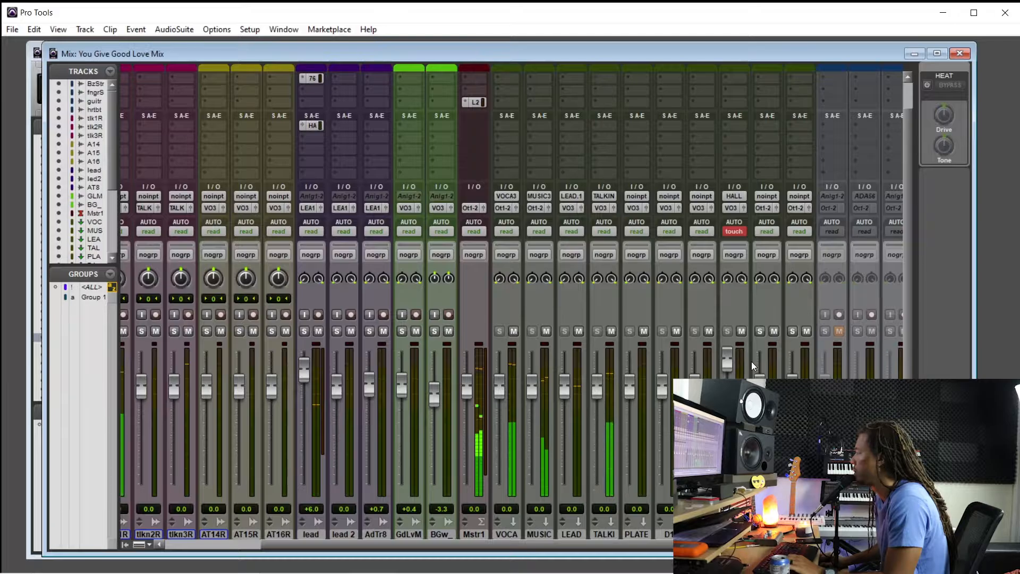
{"action": "left_click_drag", "start_coordinate": [751, 361], "coordinate": [751, 379]}
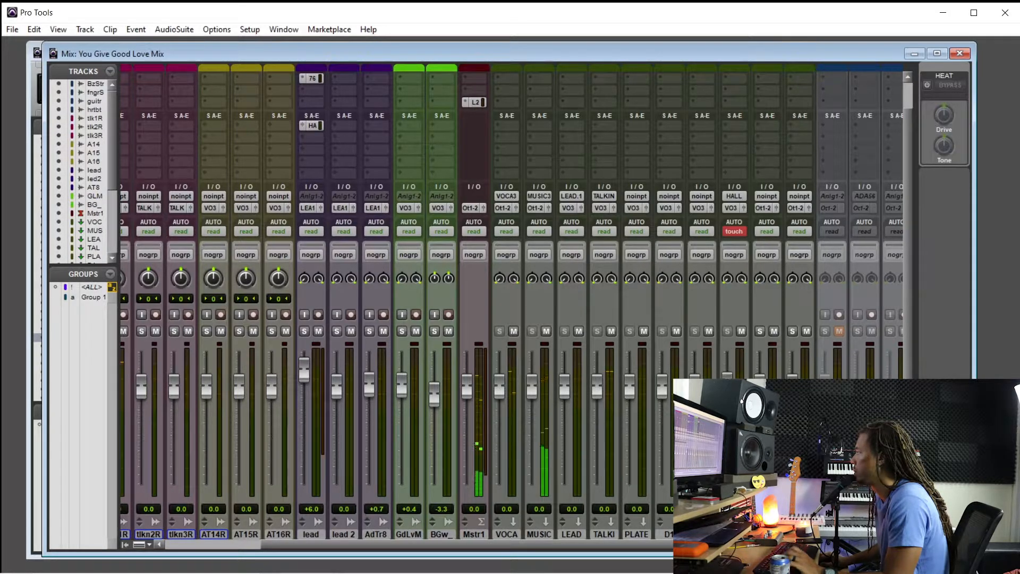
Step: Set the HALL return's automation mode back to read and return to the Edit window
{"action": "left_click", "coordinate": [736, 232]}
{"action": "left_click", "coordinate": [760, 243]}
{"action": "key", "text": "ctrl+equal"}
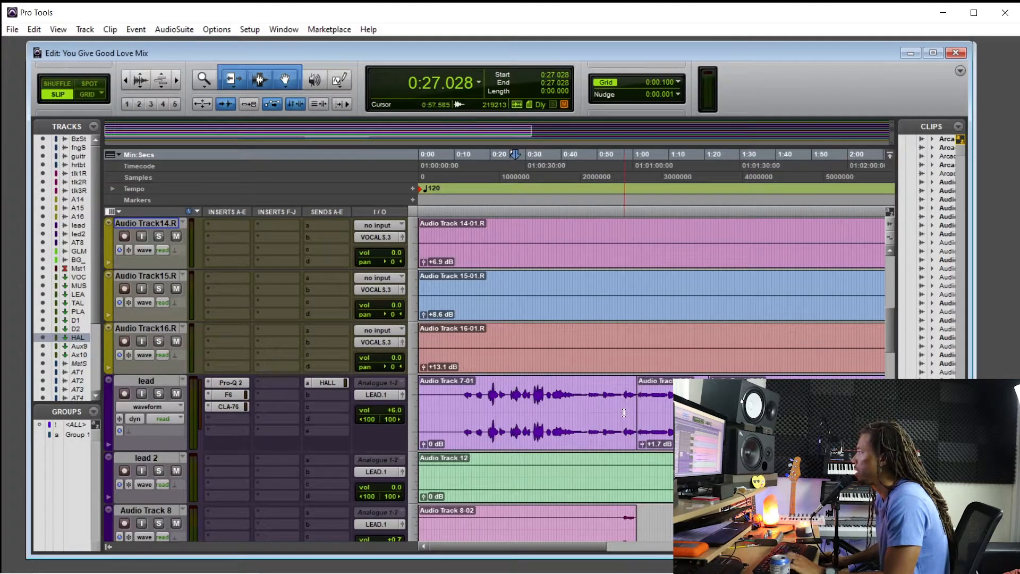
Step: Place the edit cursor on the lead at 0:19.504 and play the mix from there
{"action": "left_click_drag", "start_coordinate": [532, 396], "coordinate": [553, 395]}
{"action": "left_click", "coordinate": [533, 394]}
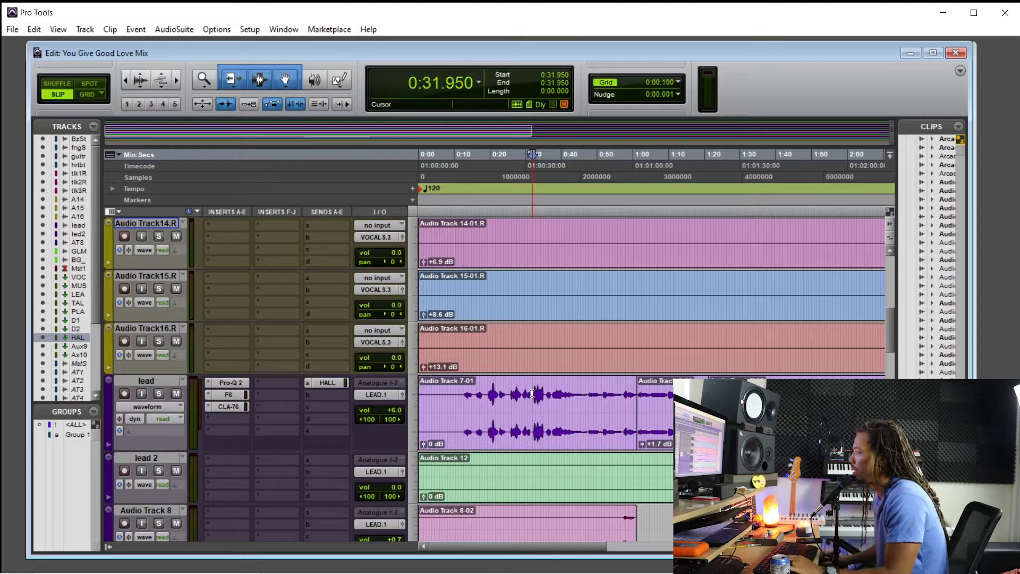
{"action": "left_click", "coordinate": [512, 394]}
{"action": "left_click", "coordinate": [491, 394]}
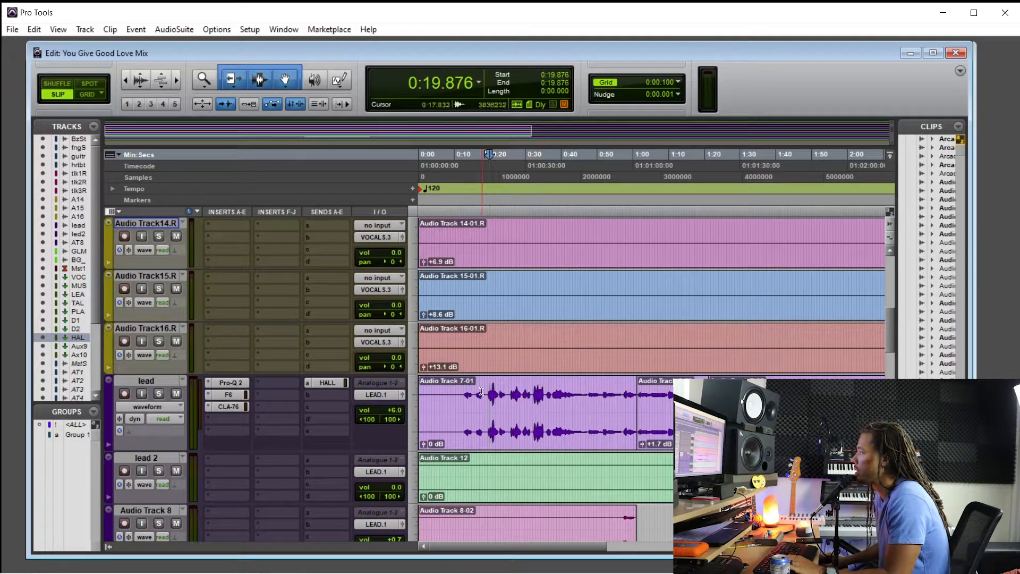
{"action": "left_click", "coordinate": [474, 393]}
{"action": "left_click", "coordinate": [488, 391]}
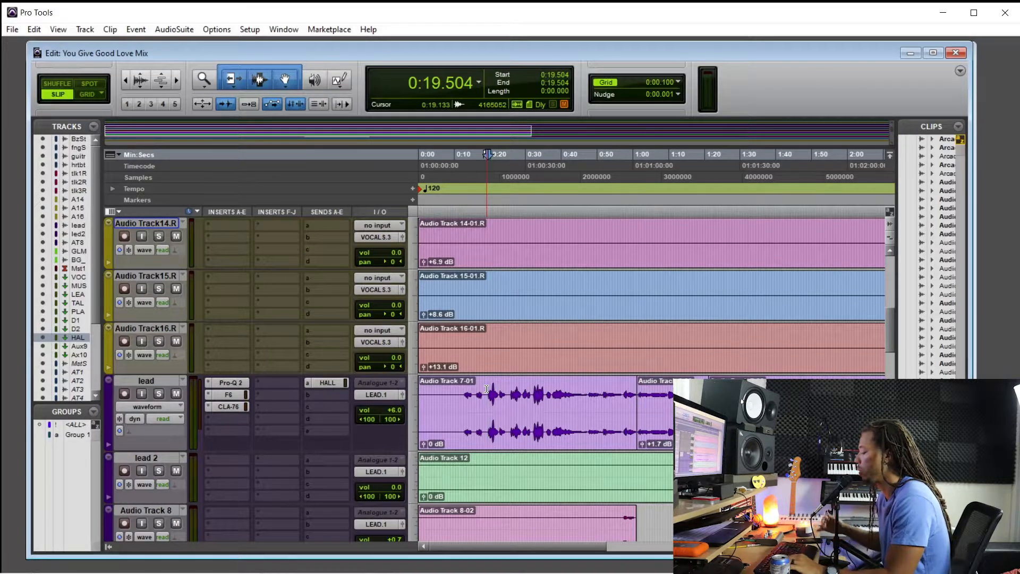
{"action": "key", "text": "space"}
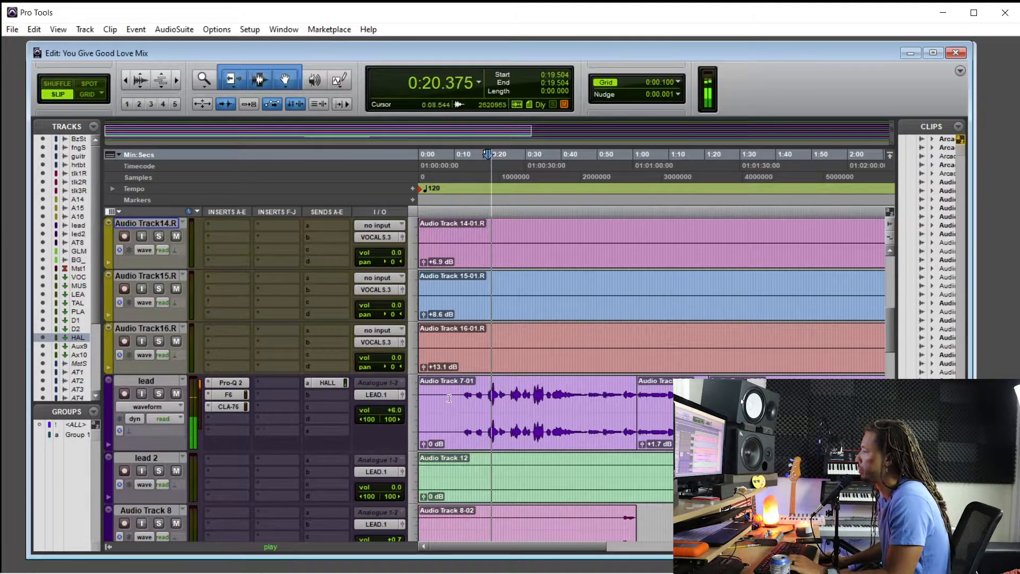
Step: Review the lead's F6 equalizer settings during playback and close its window
{"action": "left_click", "coordinate": [233, 397]}
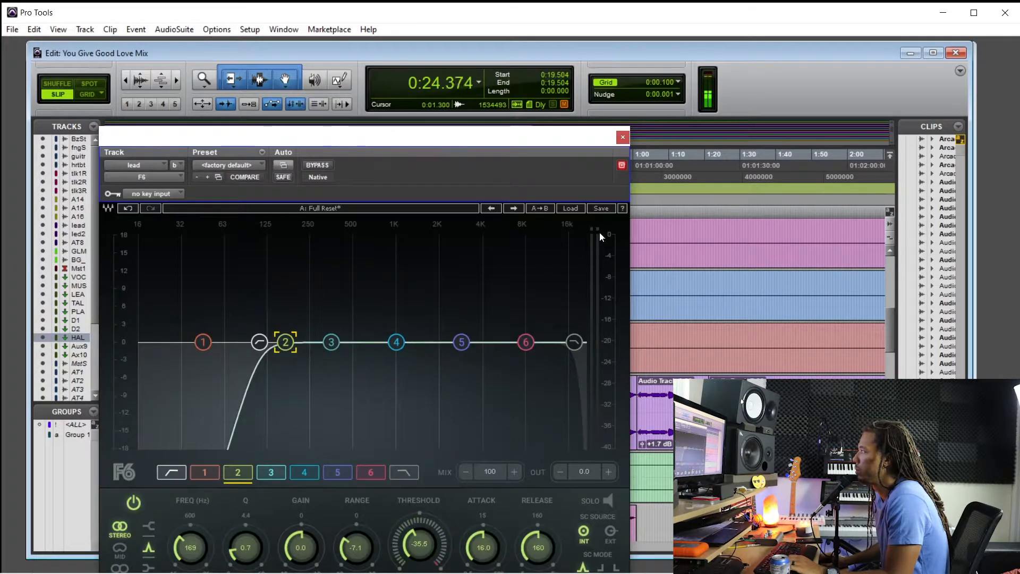
{"action": "left_click", "coordinate": [622, 138]}
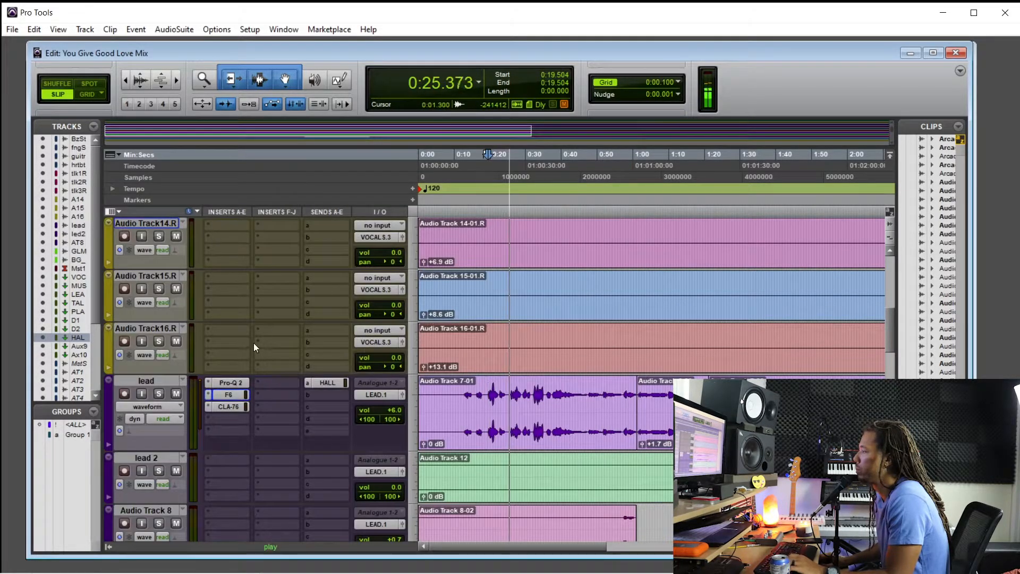
{"action": "left_click", "coordinate": [213, 419]}
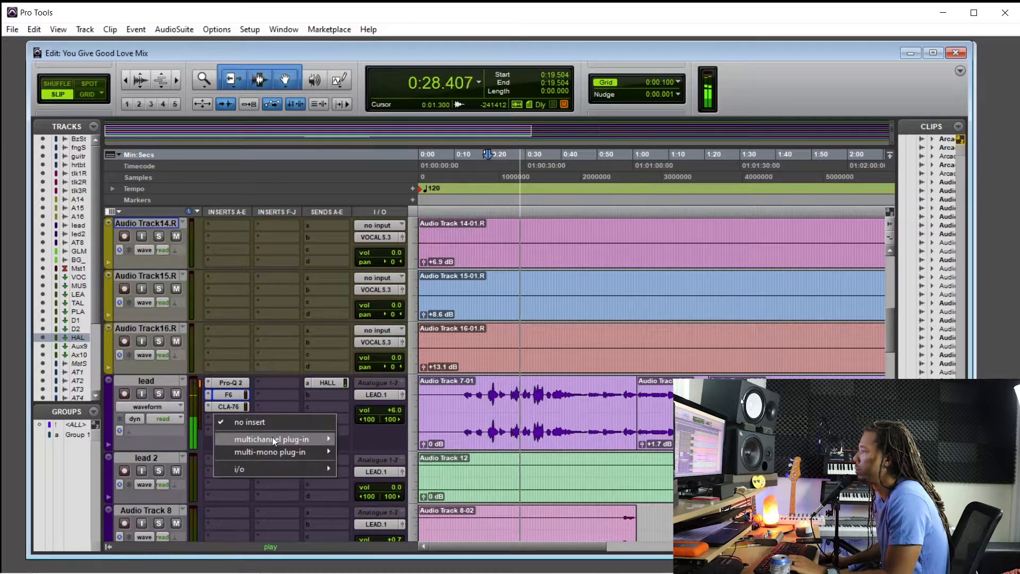
Step: Solo the lead, stop playback, and add a stereo PulseTec EQs plug-in in its insert slot after the CLA-76
{"action": "left_click", "coordinate": [156, 393]}
{"action": "key", "text": "space"}
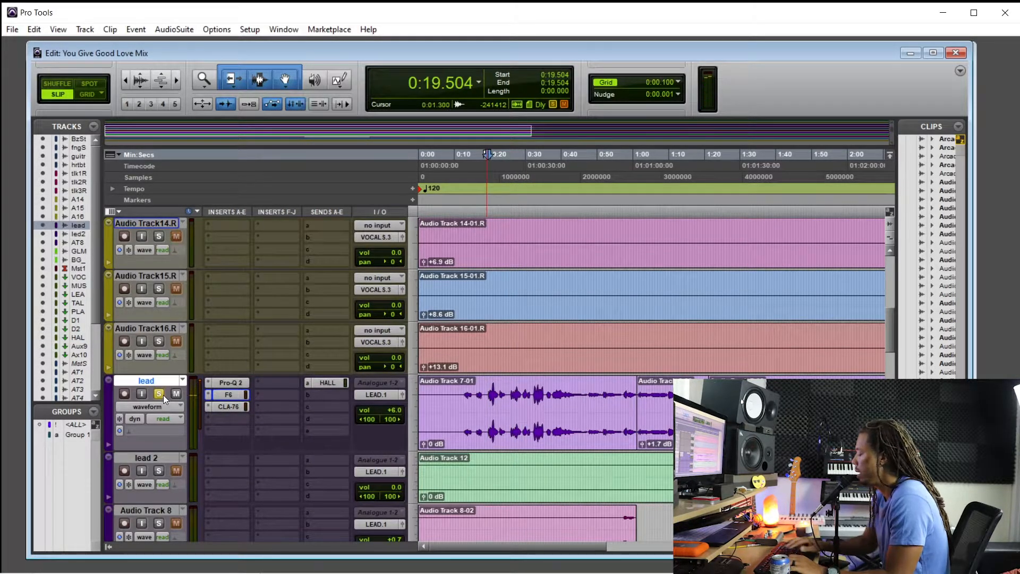
{"action": "key", "text": "ctrl+="}
{"action": "scroll", "coordinate": [299, 150], "scroll_direction": "up", "scroll_amount": 2}
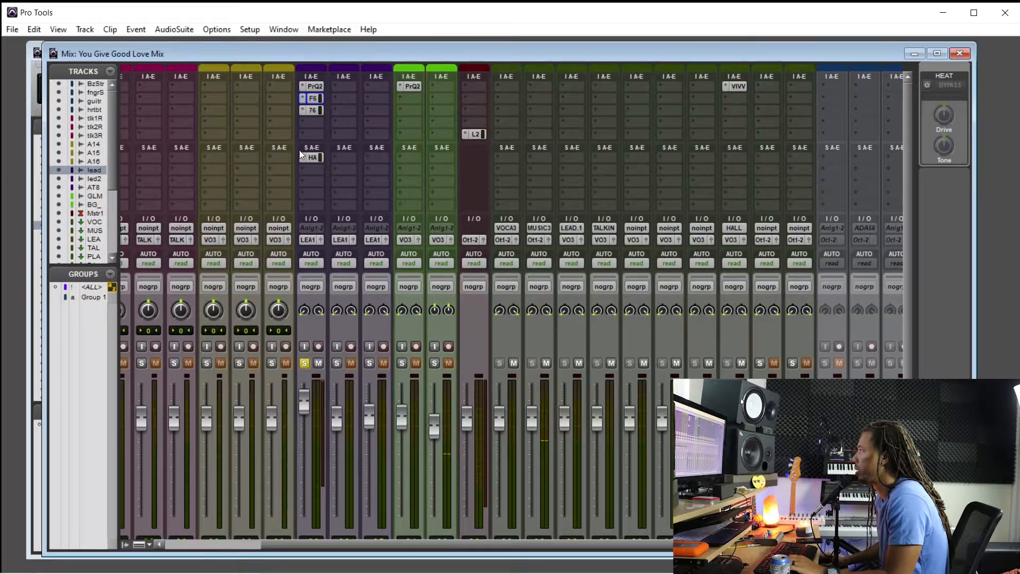
{"action": "left_click", "coordinate": [305, 122]}
{"action": "mouse_move", "coordinate": [355, 142]}
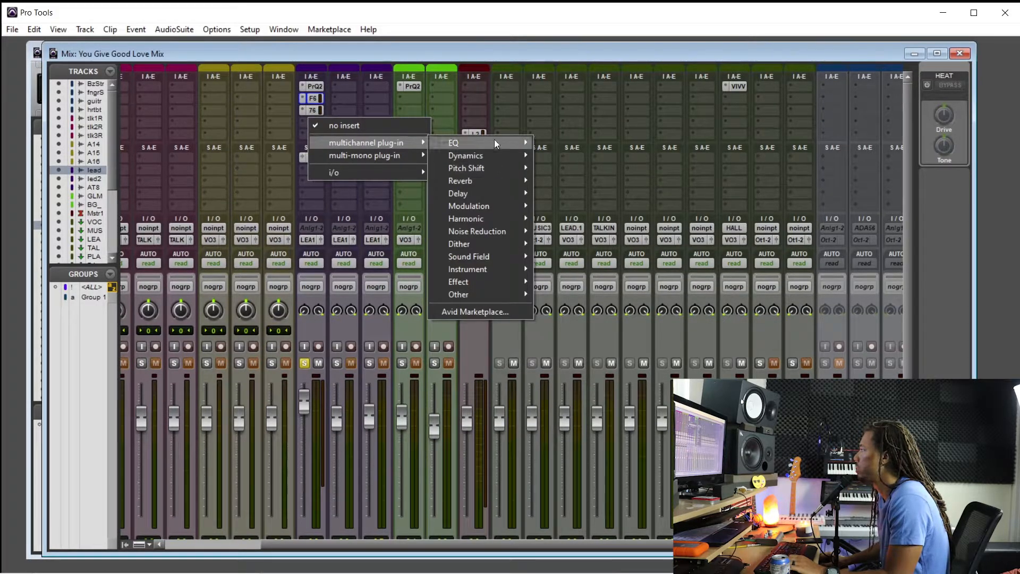
{"action": "mouse_move", "coordinate": [494, 141]}
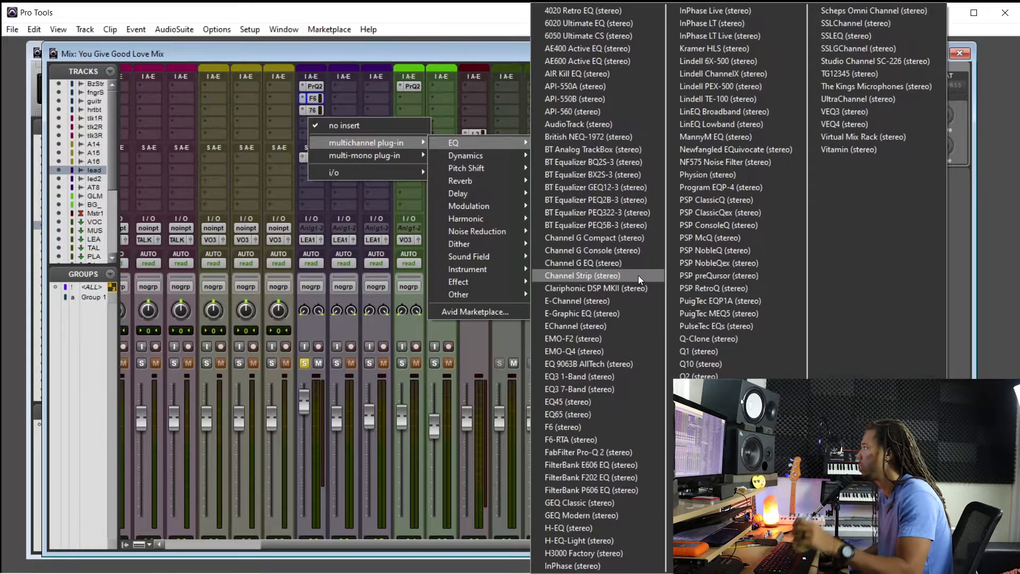
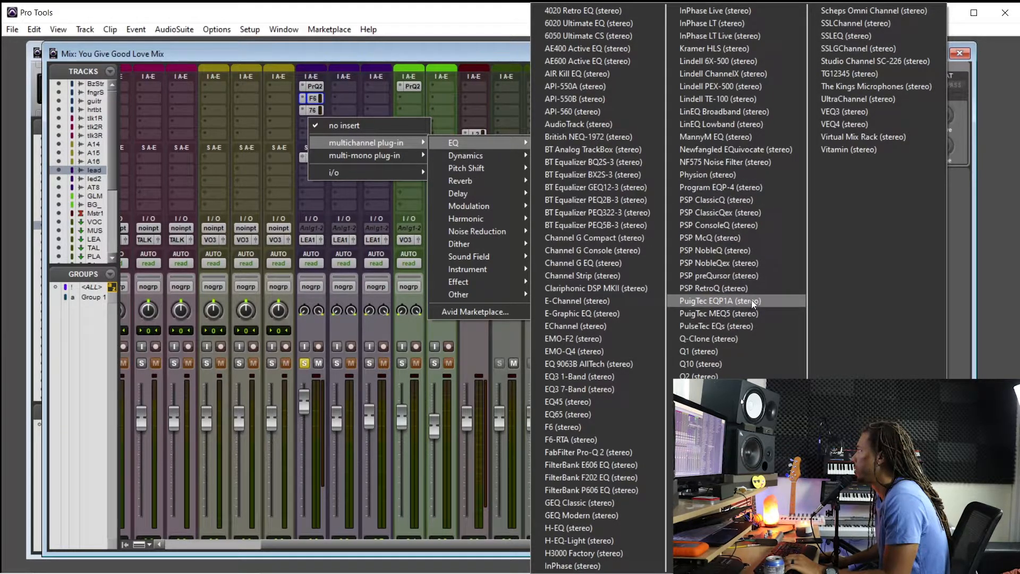
{"action": "left_click", "coordinate": [751, 326]}
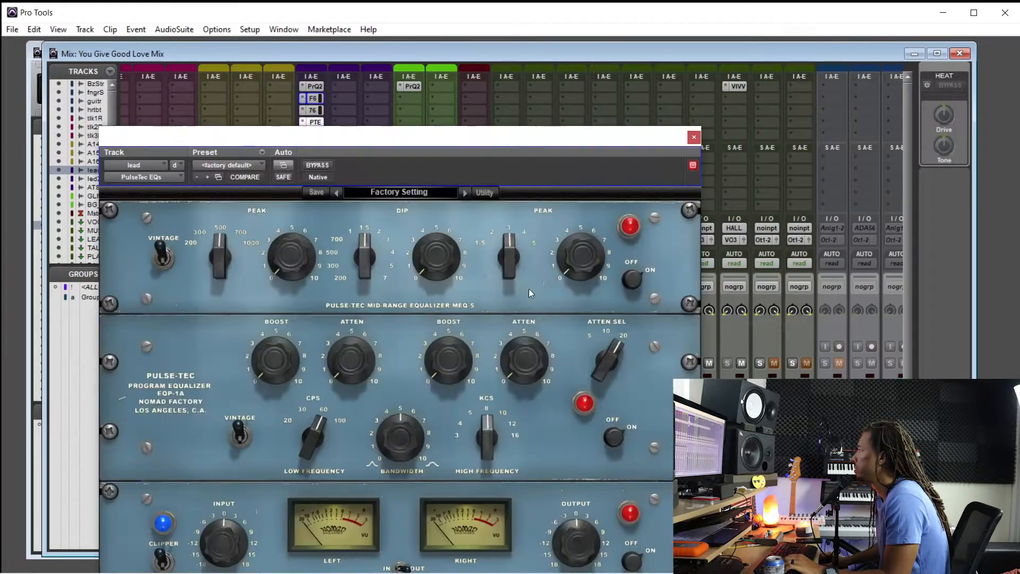
Step: Set the PulseTec's upper mid peak selector to 5 with its boost at about 7, and return to the Edit window
{"action": "left_click_drag", "start_coordinate": [296, 139], "coordinate": [367, 91]}
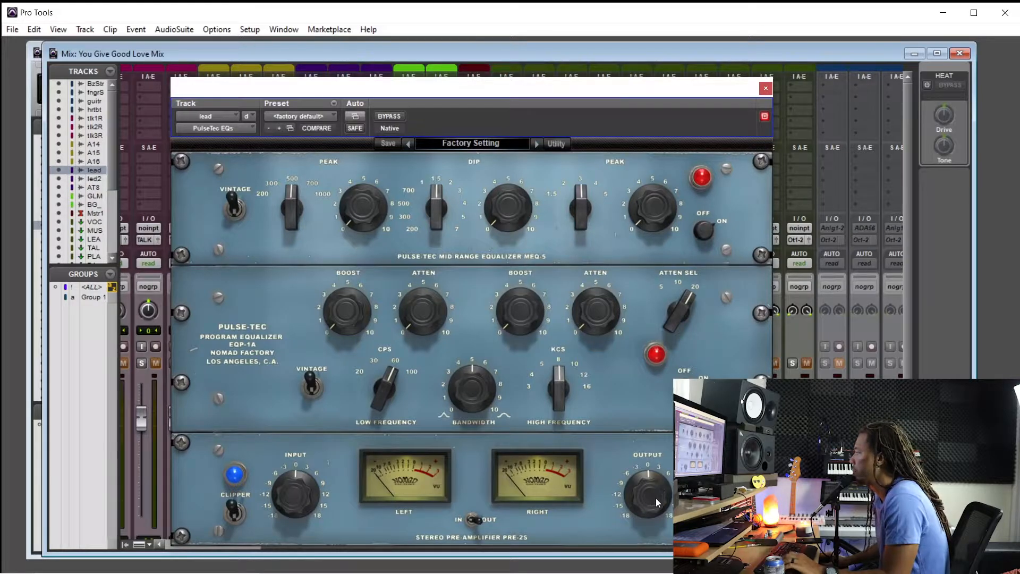
{"action": "left_click", "coordinate": [398, 117]}
{"action": "left_click_drag", "start_coordinate": [646, 487], "coordinate": [648, 488]}
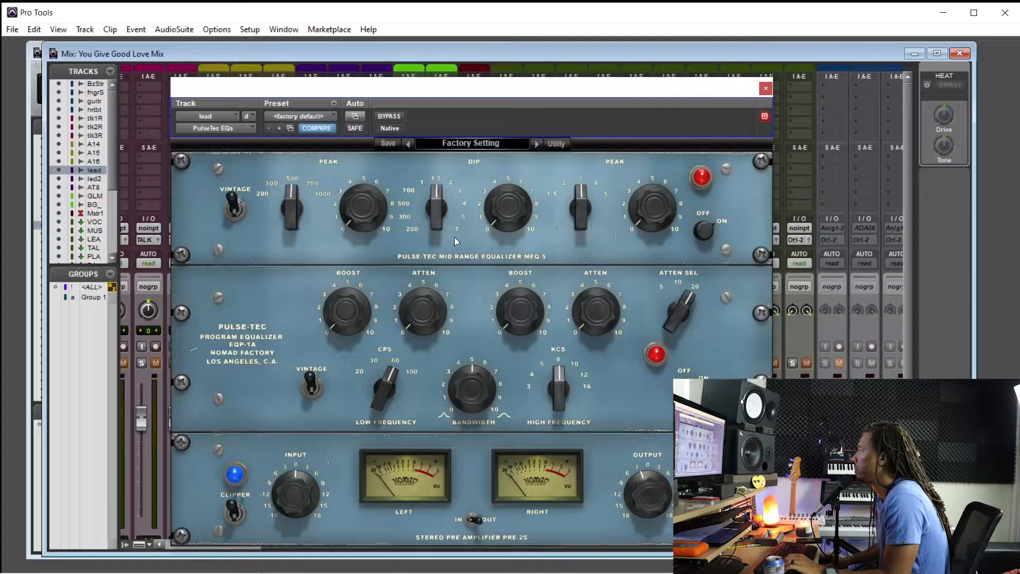
{"action": "left_click_drag", "start_coordinate": [575, 205], "coordinate": [666, 142]}
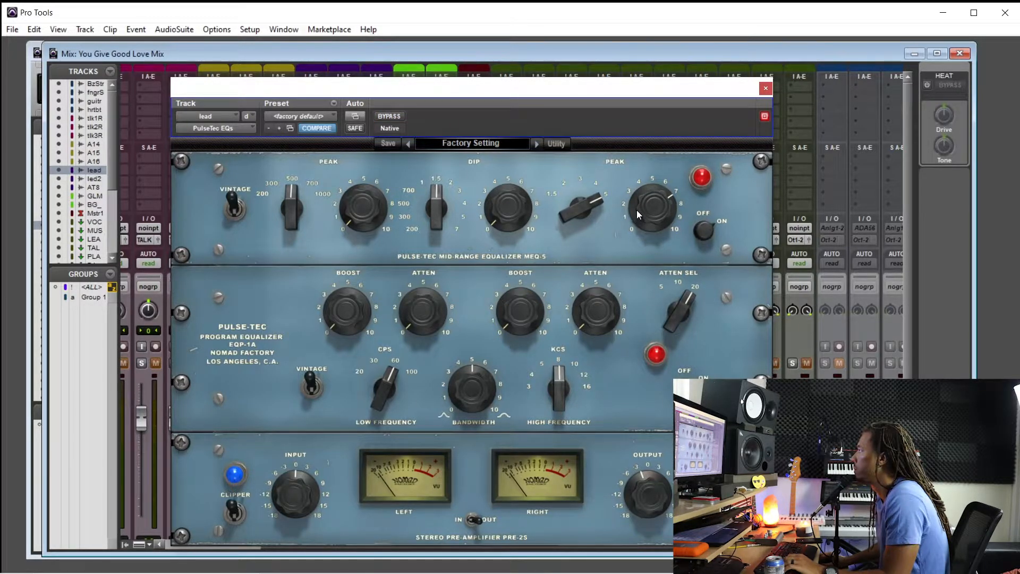
{"action": "left_click", "coordinate": [765, 88]}
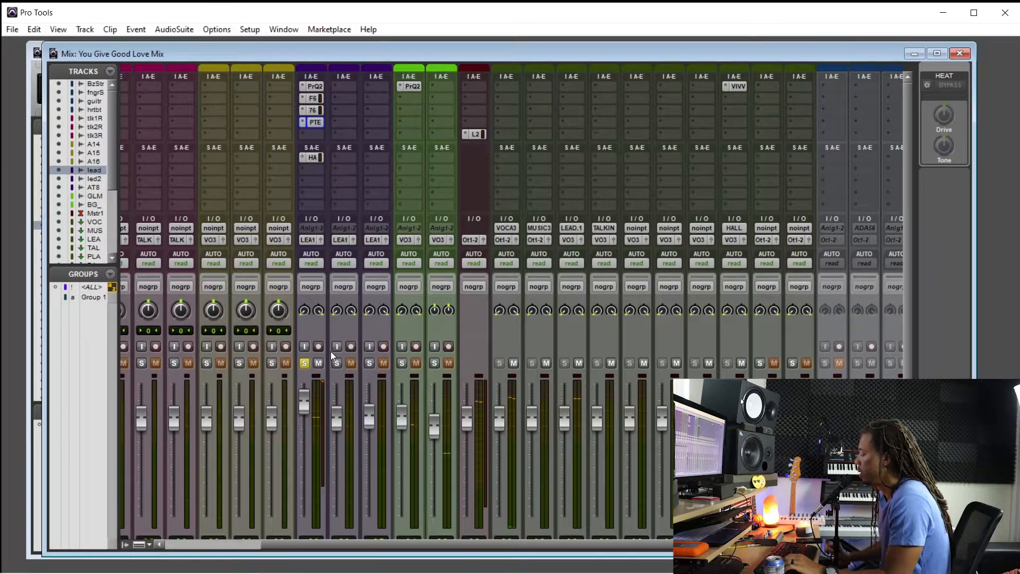
{"action": "key", "text": "ctrl+equal"}
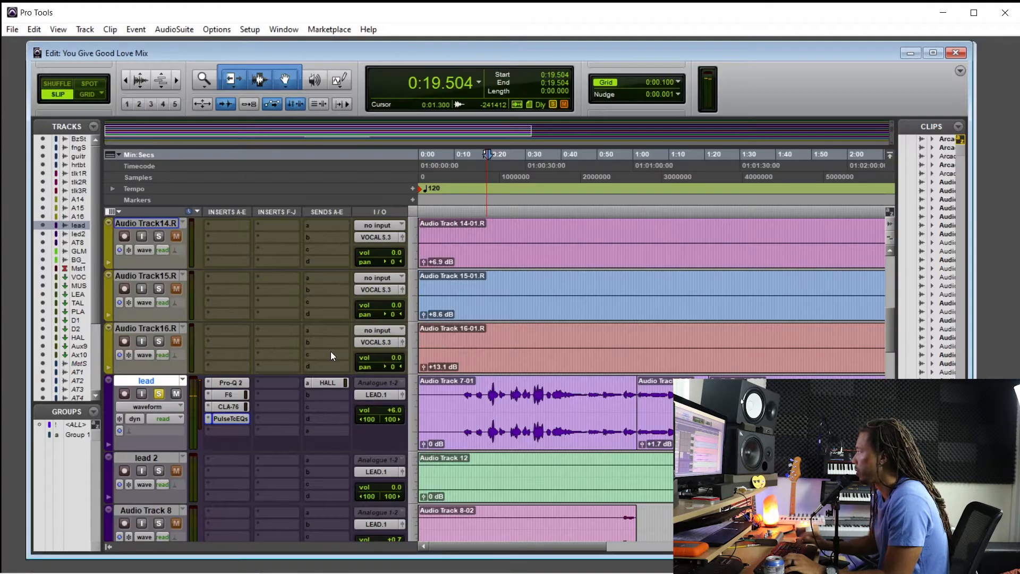
Step: Unsolo the lead, play the mix from 0:19.504, and check its PulseTec EQ against bypass
{"action": "left_click", "coordinate": [159, 393]}
{"action": "key", "text": "space"}
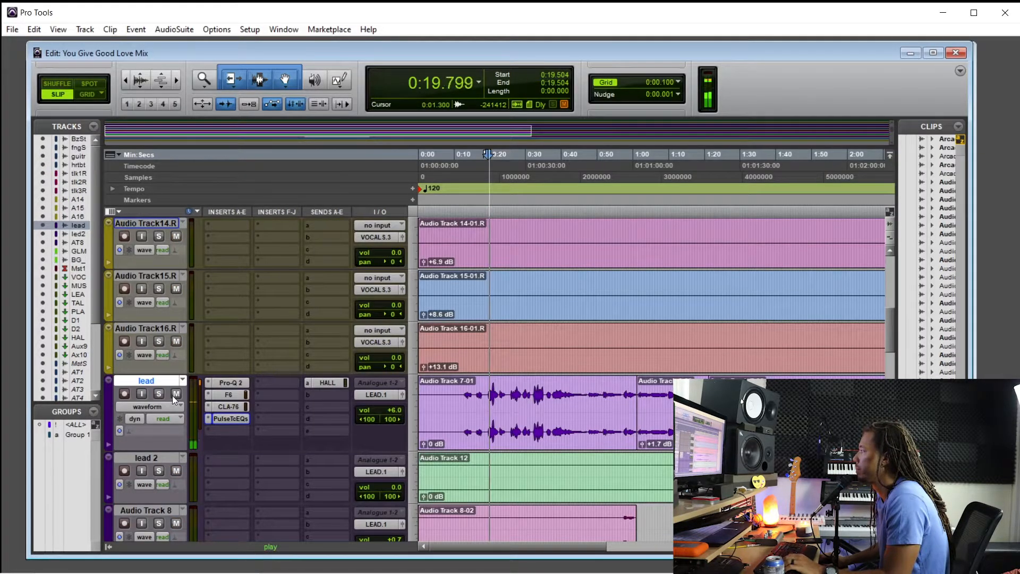
{"action": "left_click", "coordinate": [232, 419]}
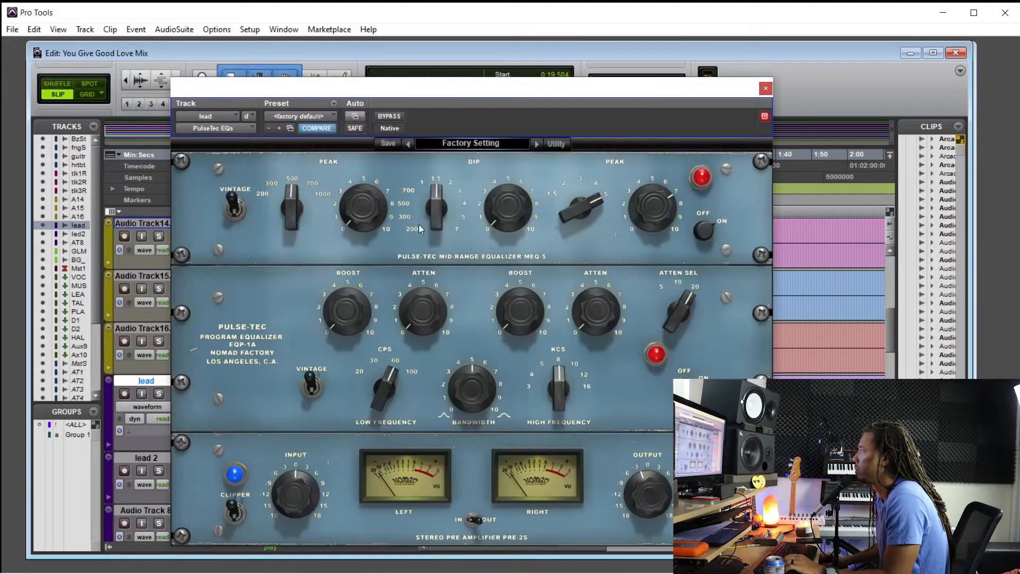
{"action": "left_click", "coordinate": [390, 115]}
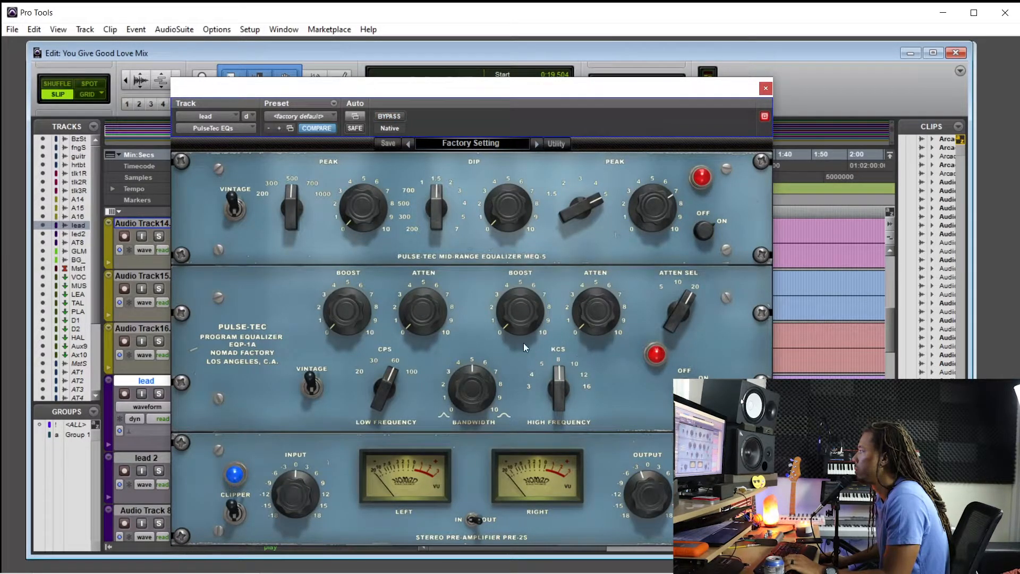
Step: Set the PulseTec's high frequency to 10 KCS with its boost at about 4 and bandwidth at about 8, and close its window
{"action": "left_click_drag", "start_coordinate": [480, 384], "coordinate": [481, 378]}
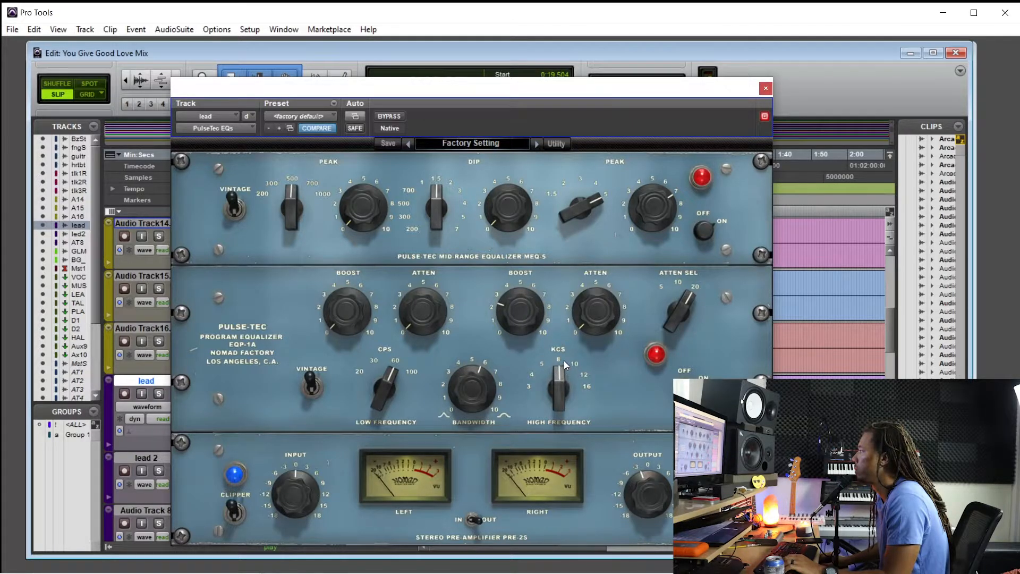
{"action": "left_click", "coordinate": [563, 378]}
{"action": "left_click_drag", "start_coordinate": [557, 380], "coordinate": [553, 354]}
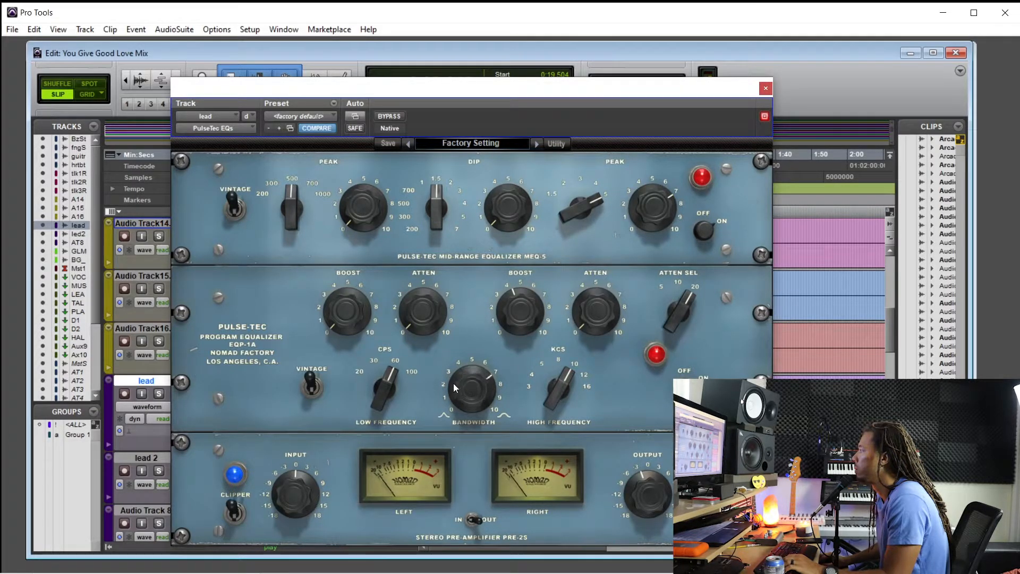
{"action": "left_click_drag", "start_coordinate": [454, 384], "coordinate": [454, 380]}
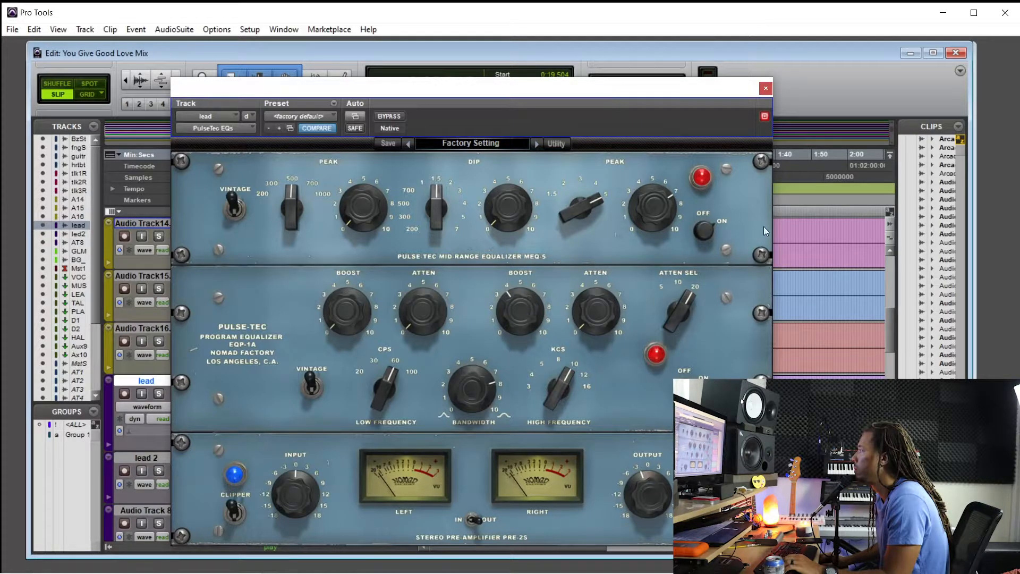
{"action": "left_click", "coordinate": [766, 88]}
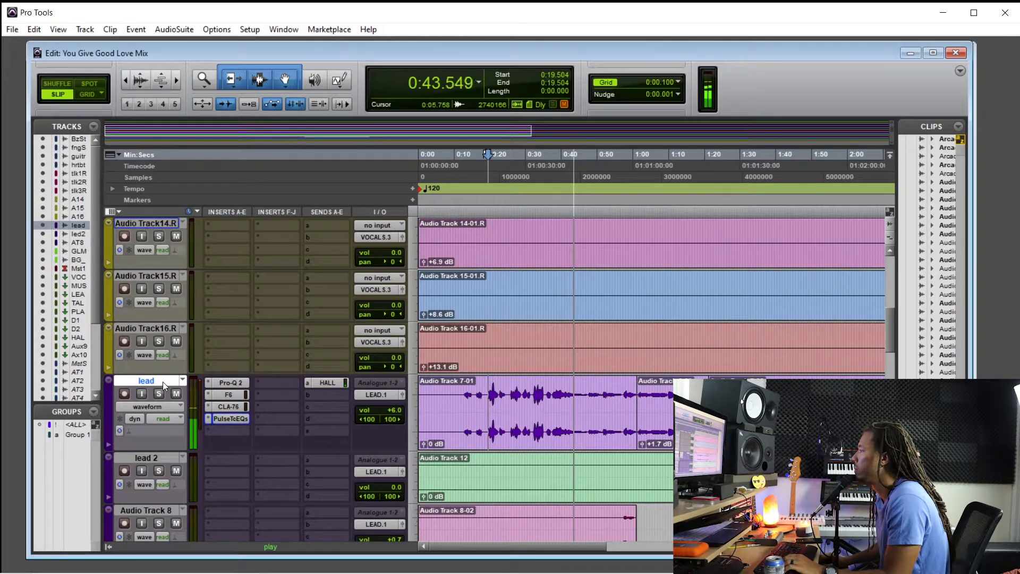
Step: Lower the lead's HALL send level to -18.2 dB and close the send window
{"action": "left_click", "coordinate": [334, 381]}
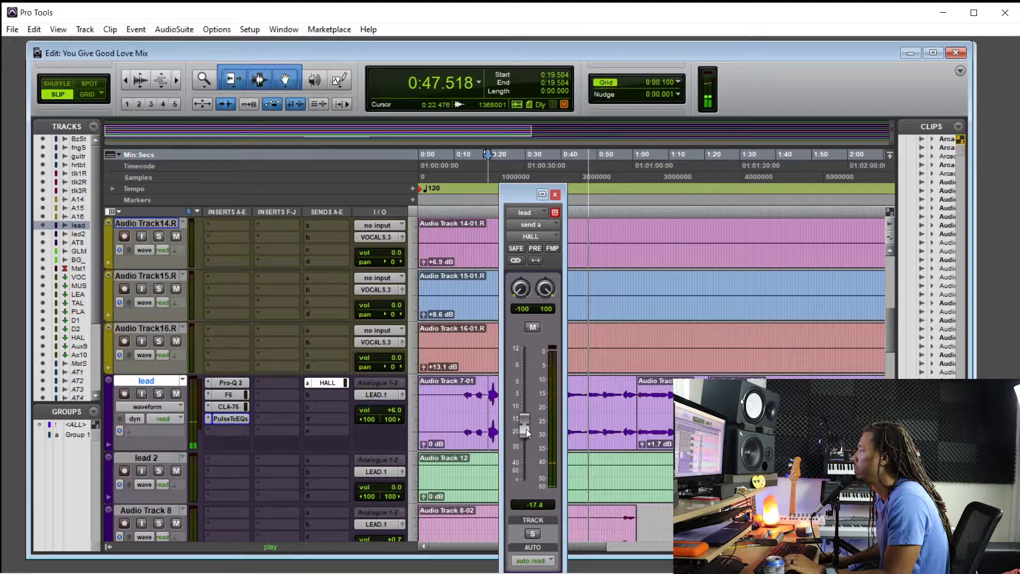
{"action": "left_click_drag", "start_coordinate": [526, 429], "coordinate": [525, 433]}
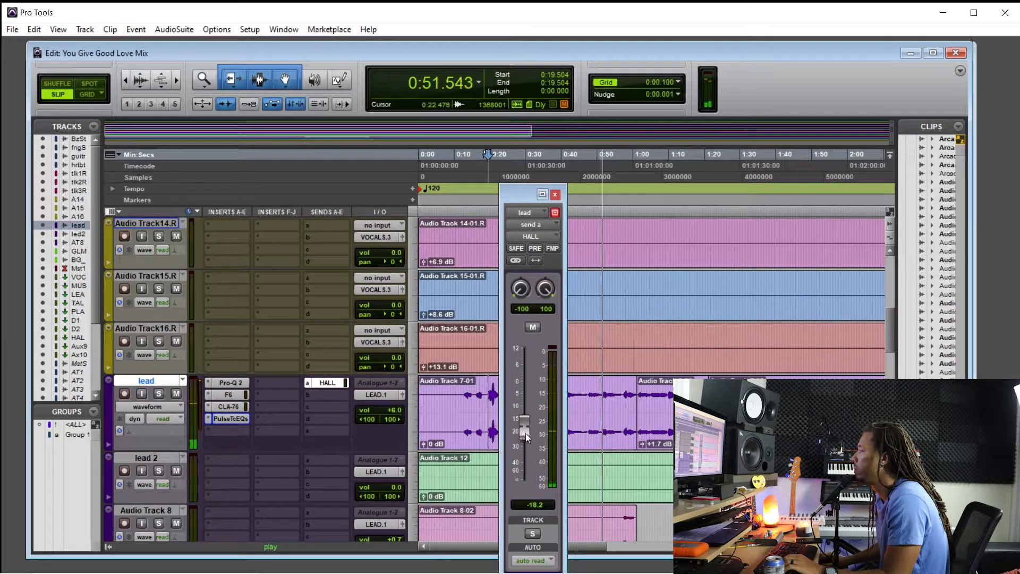
{"action": "left_click", "coordinate": [555, 195]}
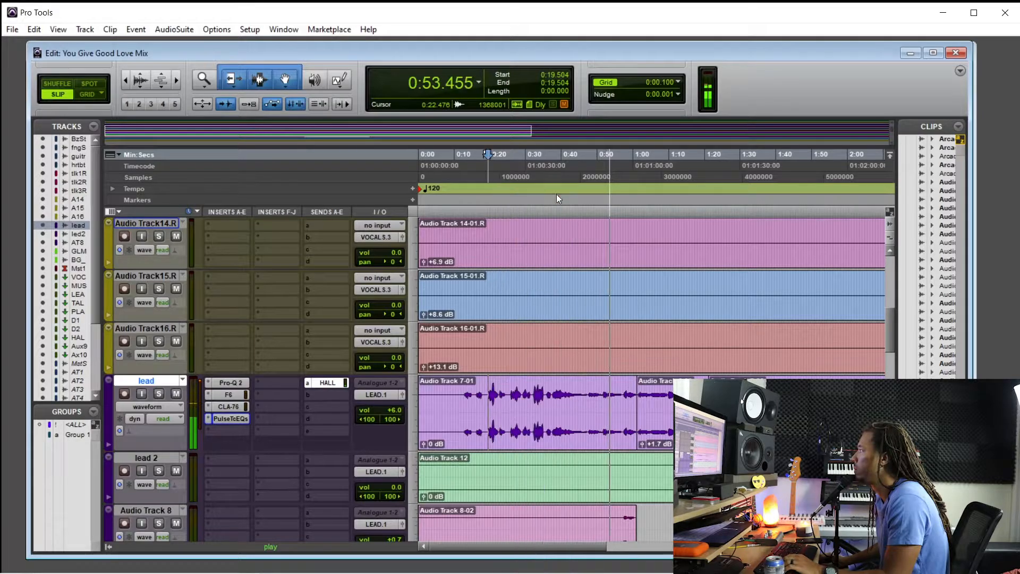
Step: Lower the Audio Track 8 volume to -2.6 dB while the mix plays
{"action": "scroll", "coordinate": [614, 398], "scroll_direction": "up", "scroll_amount": 6}
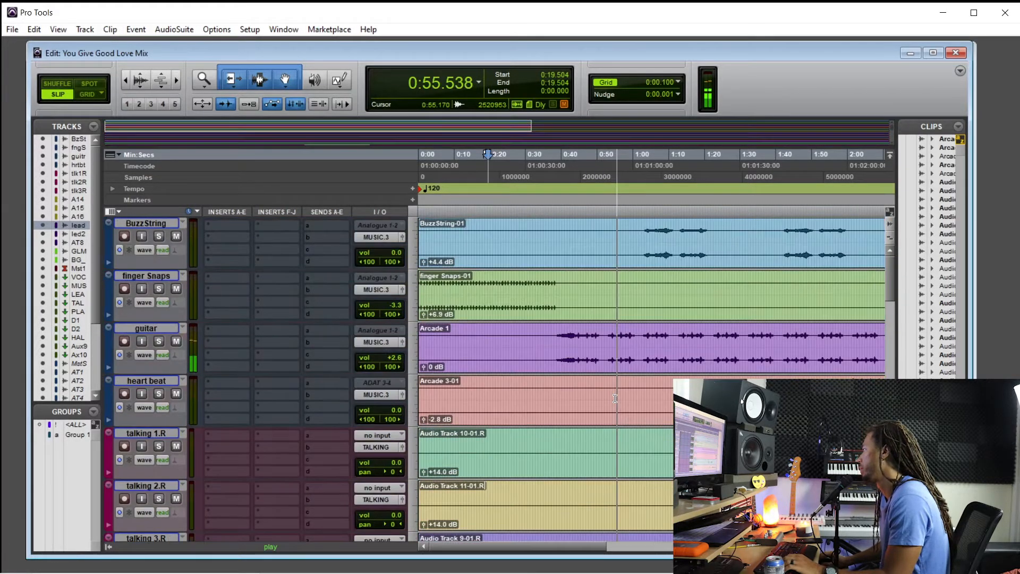
{"action": "scroll", "coordinate": [616, 398], "scroll_direction": "down", "scroll_amount": 4}
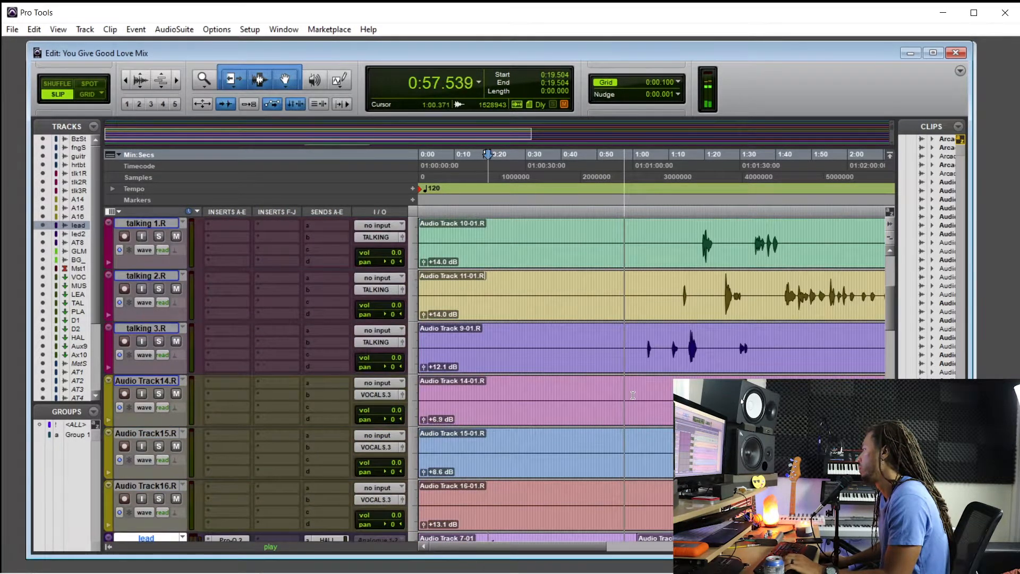
{"action": "scroll", "coordinate": [633, 395], "scroll_direction": "down", "scroll_amount": 6}
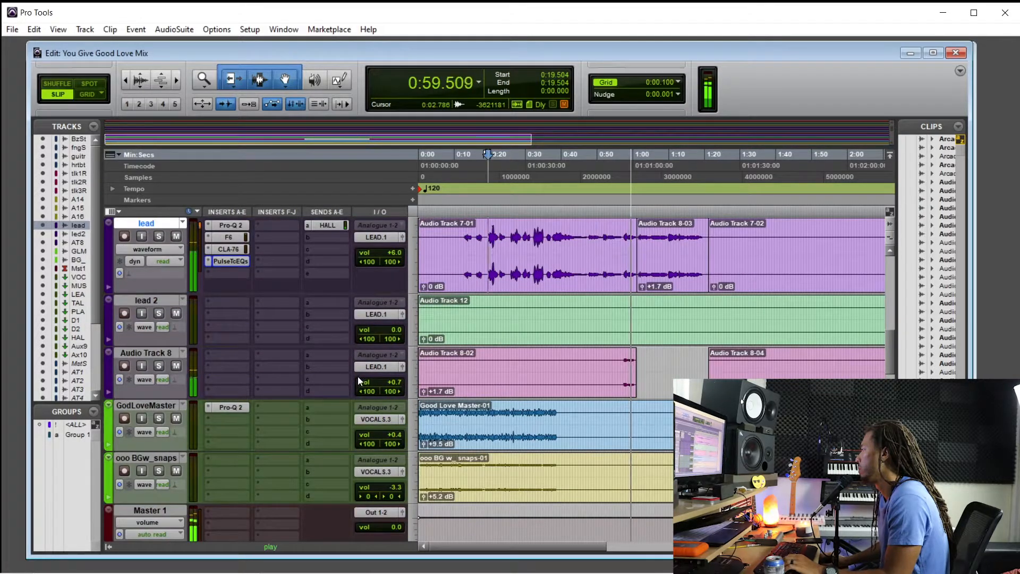
{"action": "left_click_drag", "start_coordinate": [384, 384], "coordinate": [384, 387]}
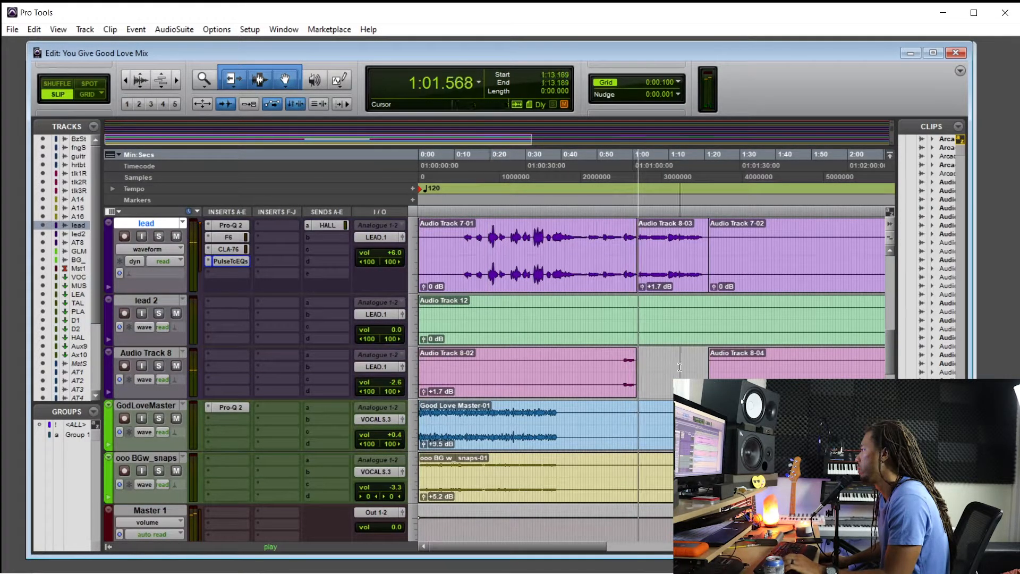
Step: Set the clip gain of the Audio Track 8-03 clip on the lead track to -1.0 dB during playback
{"action": "scroll", "coordinate": [670, 372], "scroll_direction": "left", "scroll_amount": 3}
{"action": "scroll", "coordinate": [632, 393], "scroll_direction": "up", "scroll_amount": 3}
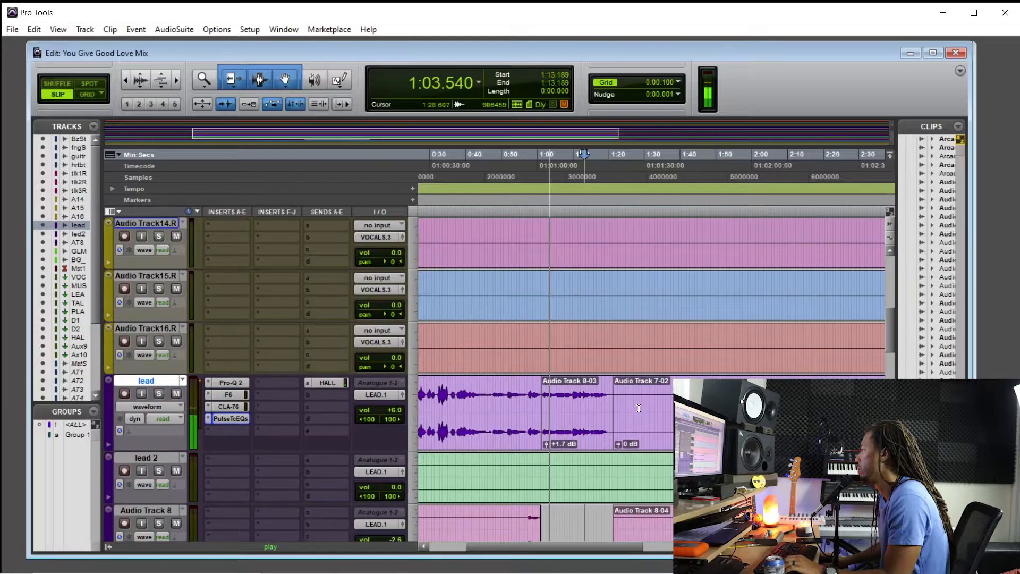
{"action": "scroll", "coordinate": [639, 408], "scroll_direction": "down", "scroll_amount": 1}
{"action": "scroll", "coordinate": [635, 414], "scroll_direction": "down", "scroll_amount": 5}
{"action": "scroll", "coordinate": [627, 420], "scroll_direction": "up", "scroll_amount": 8}
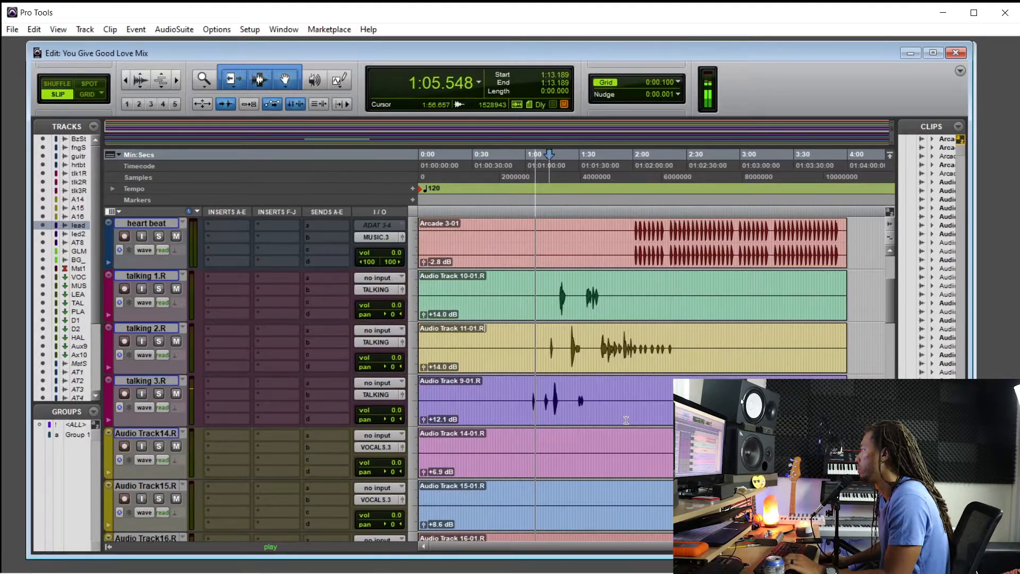
{"action": "scroll", "coordinate": [626, 420], "scroll_direction": "down", "scroll_amount": 1}
{"action": "scroll", "coordinate": [635, 419], "scroll_direction": "down", "scroll_amount": 2}
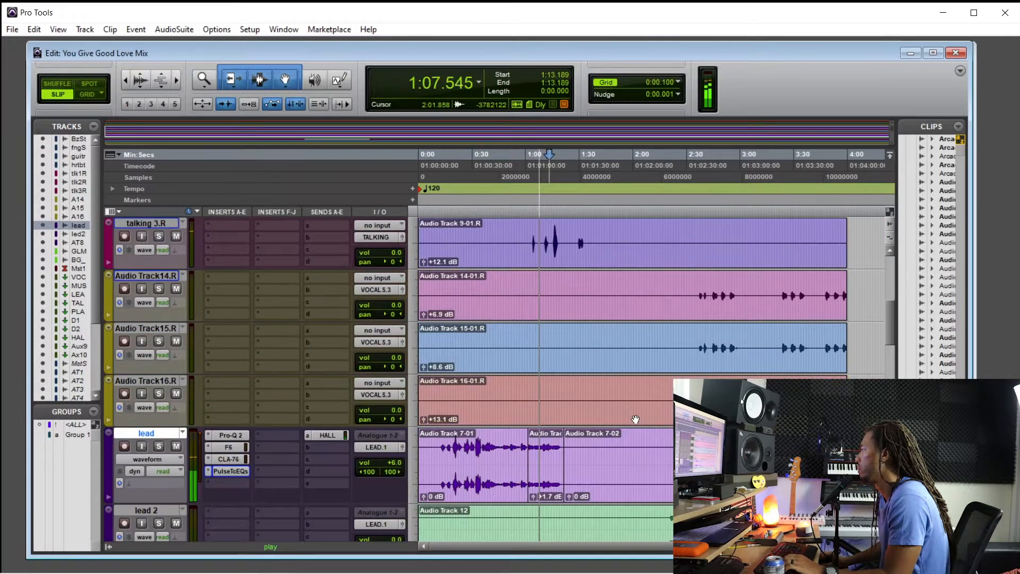
{"action": "scroll", "coordinate": [634, 417], "scroll_direction": "down", "scroll_amount": 1}
{"action": "scroll", "coordinate": [596, 430], "scroll_direction": "up", "scroll_amount": 2}
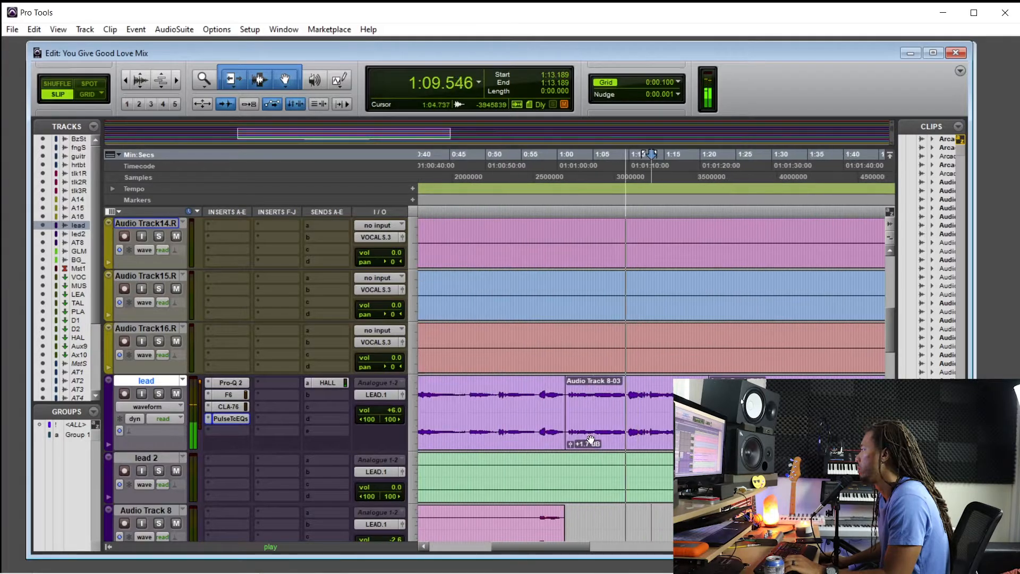
{"action": "left_click_drag", "start_coordinate": [569, 443], "coordinate": [568, 476]}
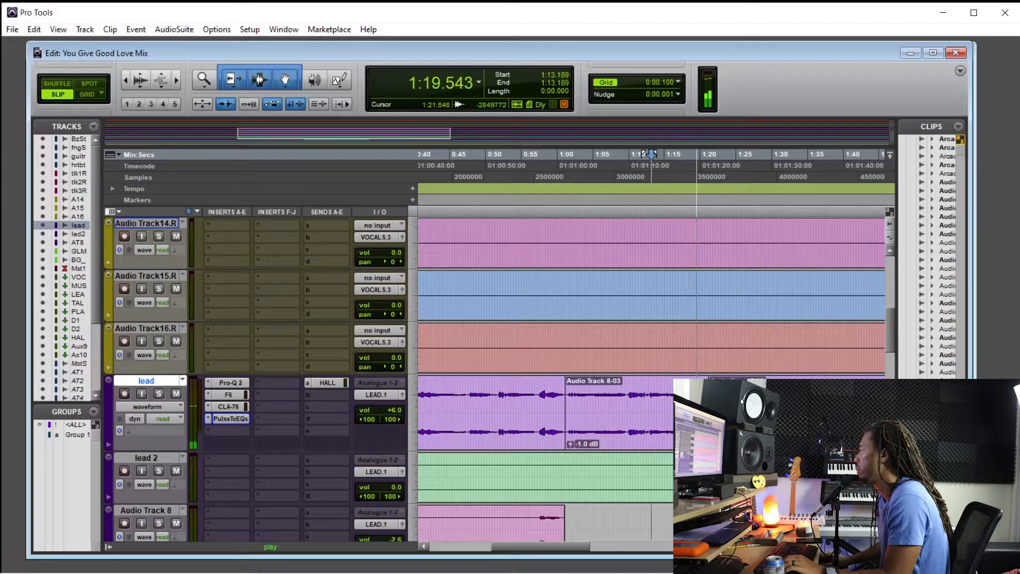
Step: Stop playback and place the edit cursor on the lead's Audio Track 8-03 clip at 1:15.139
{"action": "key", "text": "space"}
{"action": "left_click", "coordinate": [588, 395]}
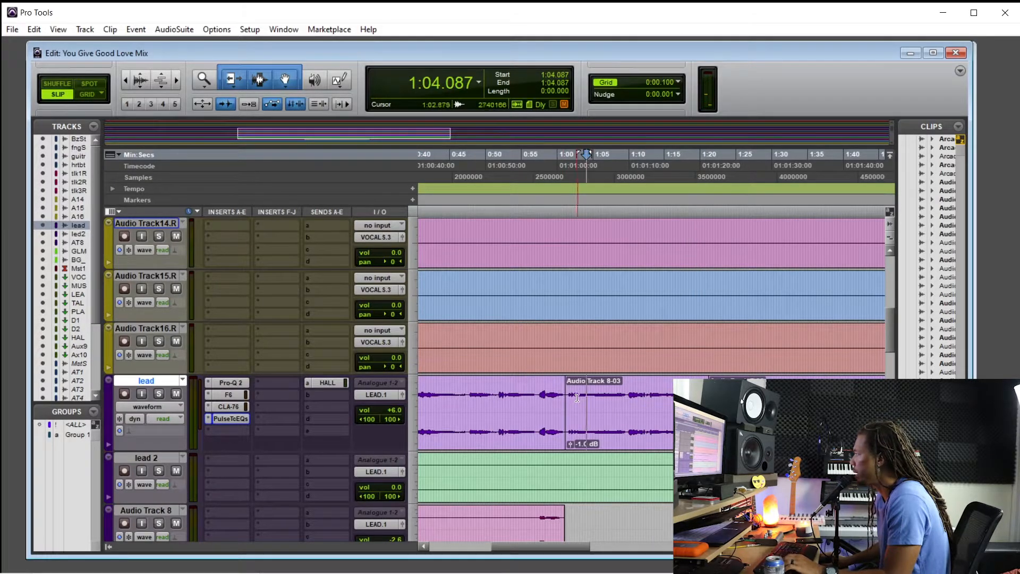
{"action": "left_click_drag", "start_coordinate": [578, 397], "coordinate": [679, 397]}
{"action": "left_click", "coordinate": [666, 398]}
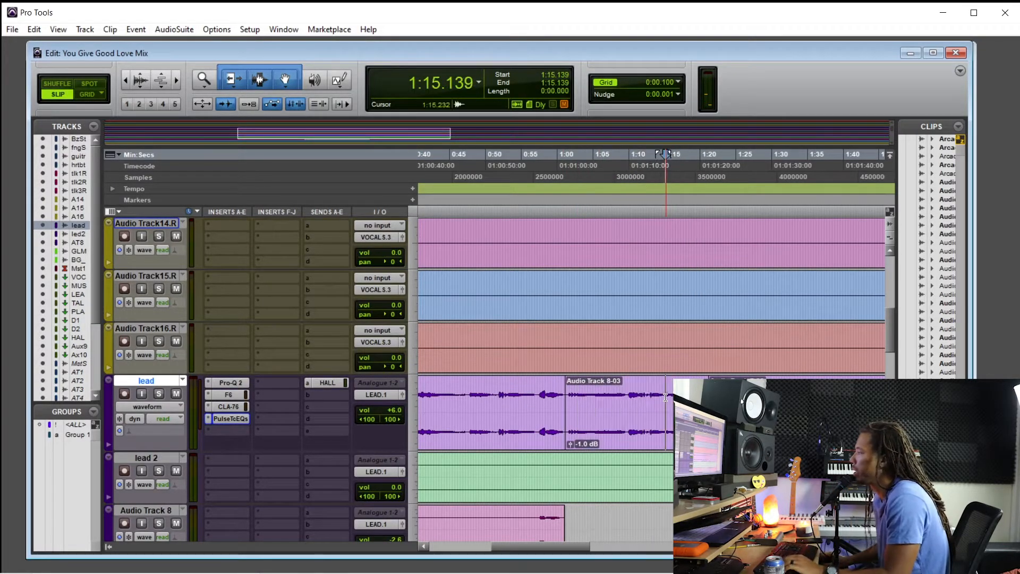
{"action": "scroll", "coordinate": [639, 398], "scroll_direction": "up", "scroll_amount": 3}
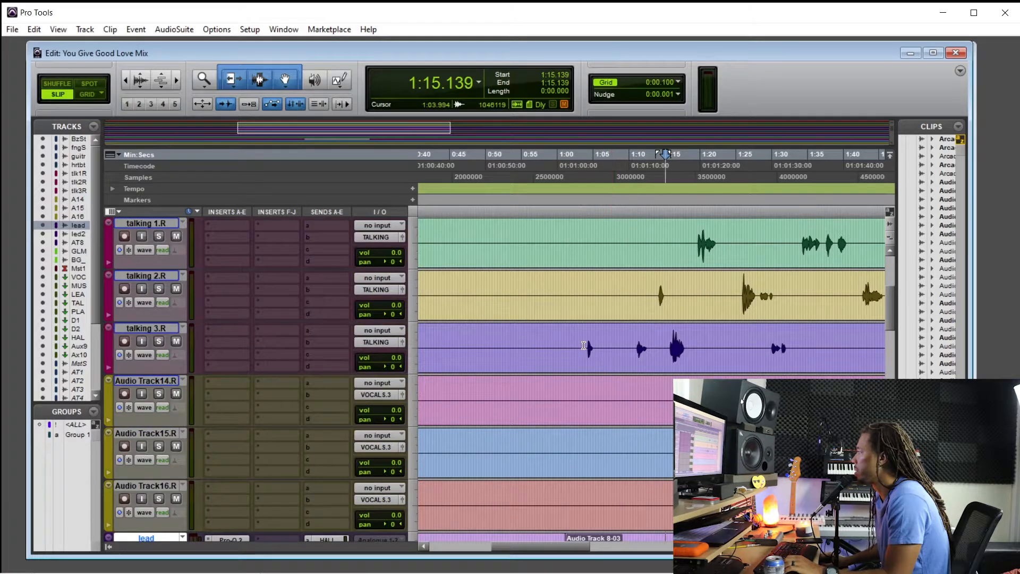
Step: Compare where the talking 1, 2 and 3 phrases fall against the lead clip by highlighting each passage
{"action": "left_click_drag", "start_coordinate": [583, 346], "coordinate": [686, 344]}
{"action": "scroll", "coordinate": [686, 344], "scroll_direction": "down", "scroll_amount": 3}
{"action": "left_click", "coordinate": [629, 430]}
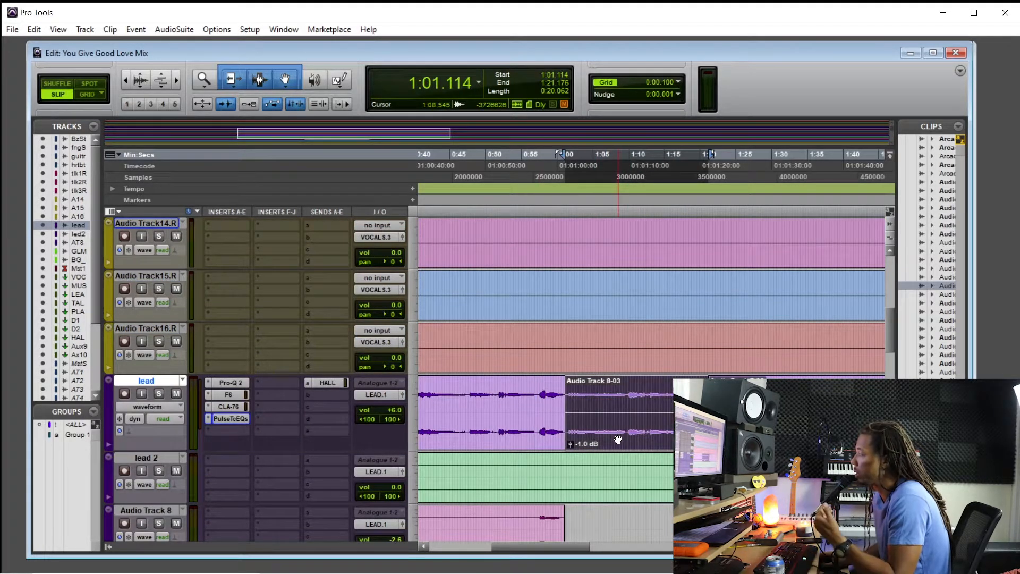
{"action": "scroll", "coordinate": [638, 353], "scroll_direction": "up", "scroll_amount": 3}
{"action": "left_click_drag", "start_coordinate": [592, 231], "coordinate": [741, 361]}
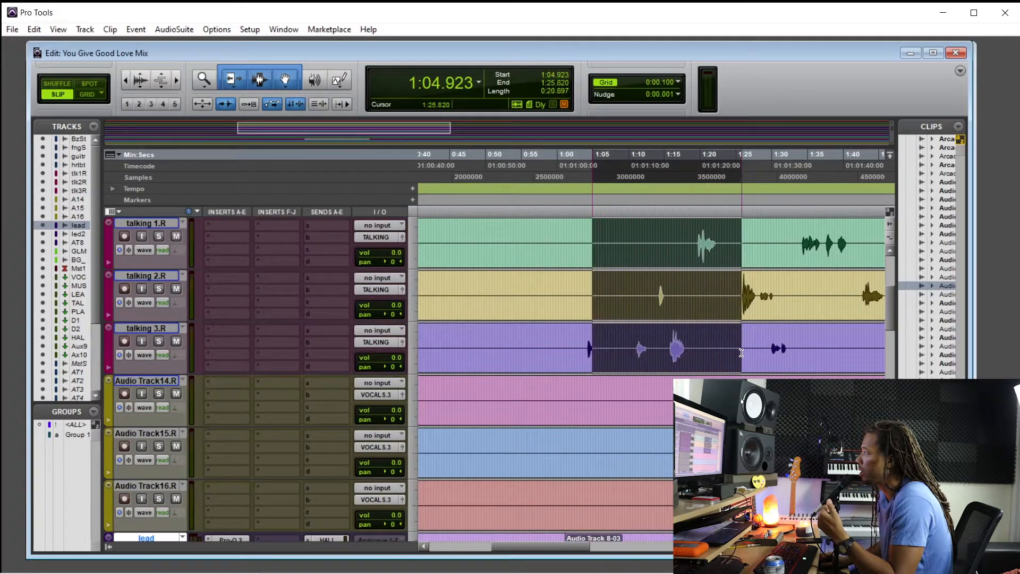
{"action": "left_click", "coordinate": [735, 365]}
Step: Mute the lead track and select the TALKING aux in the mixer
{"action": "key", "text": "ctrl+="}
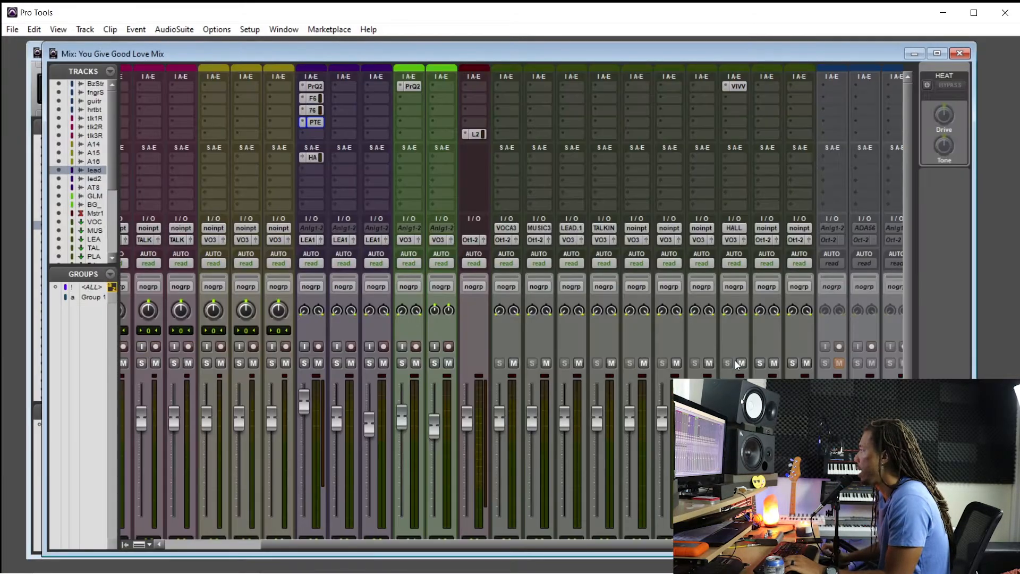
{"action": "scroll", "coordinate": [605, 444], "scroll_direction": "down", "scroll_amount": 3}
{"action": "scroll", "coordinate": [603, 463], "scroll_direction": "down", "scroll_amount": 1}
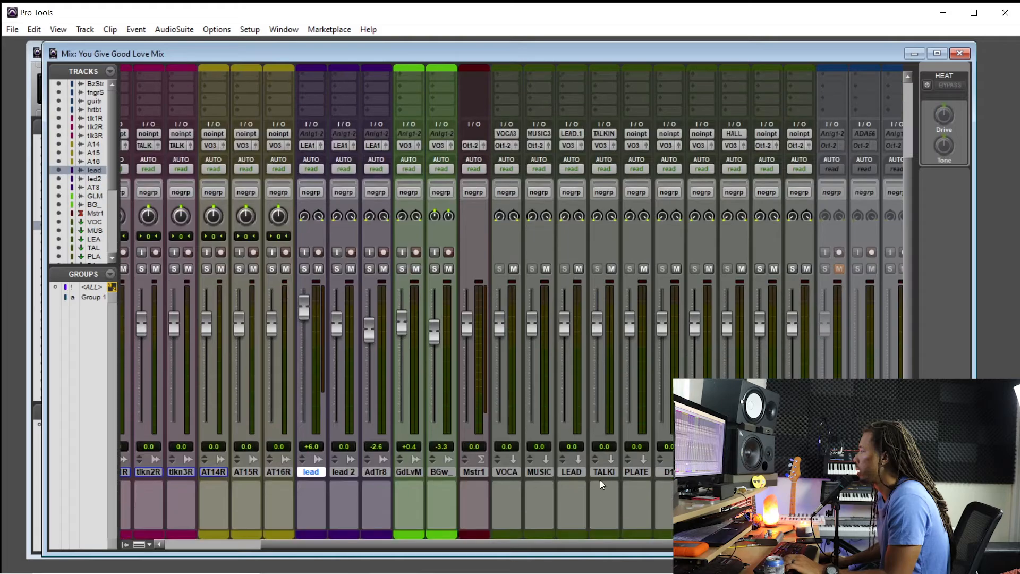
{"action": "left_click", "coordinate": [609, 472]}
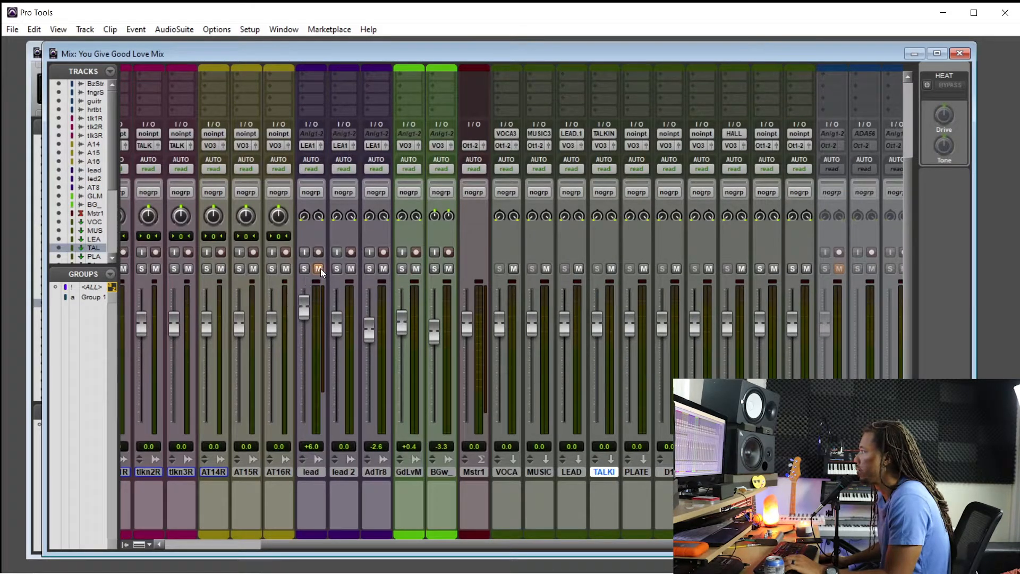
Step: Play the session from just before the talking 3 phrase near 1:10 and check the levels in the mixer
{"action": "key", "text": "ctrl+="}
{"action": "scroll", "coordinate": [411, 305], "scroll_direction": "up", "scroll_amount": 1}
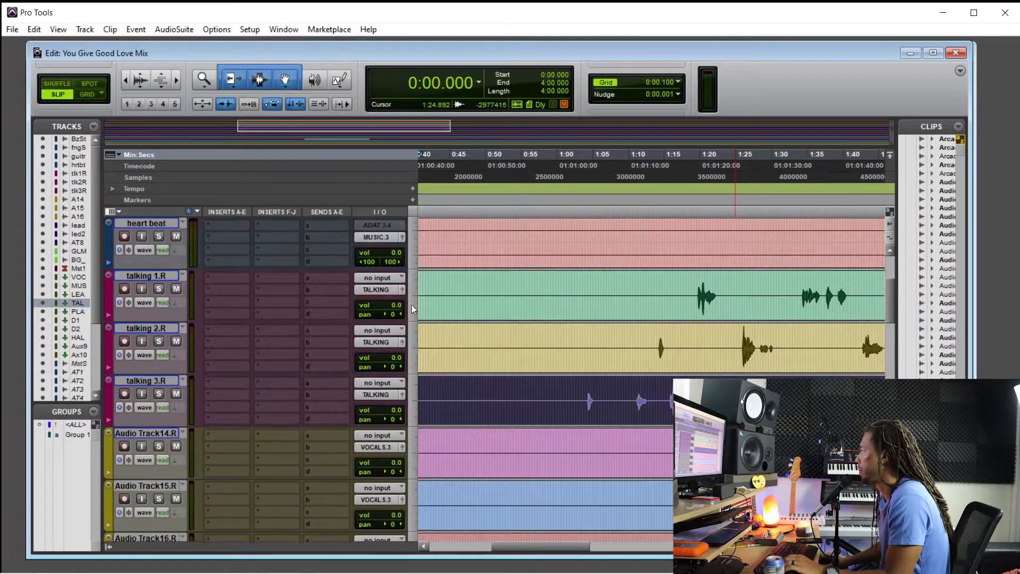
{"action": "left_click", "coordinate": [629, 393]}
{"action": "left_click", "coordinate": [632, 392]}
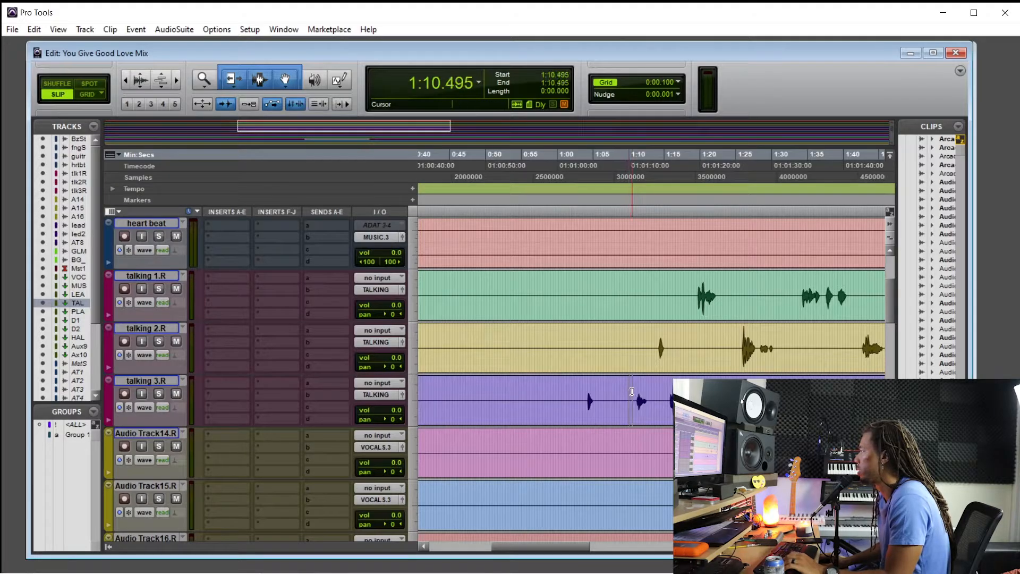
{"action": "key", "text": "space"}
{"action": "key", "text": "ctrl+="}
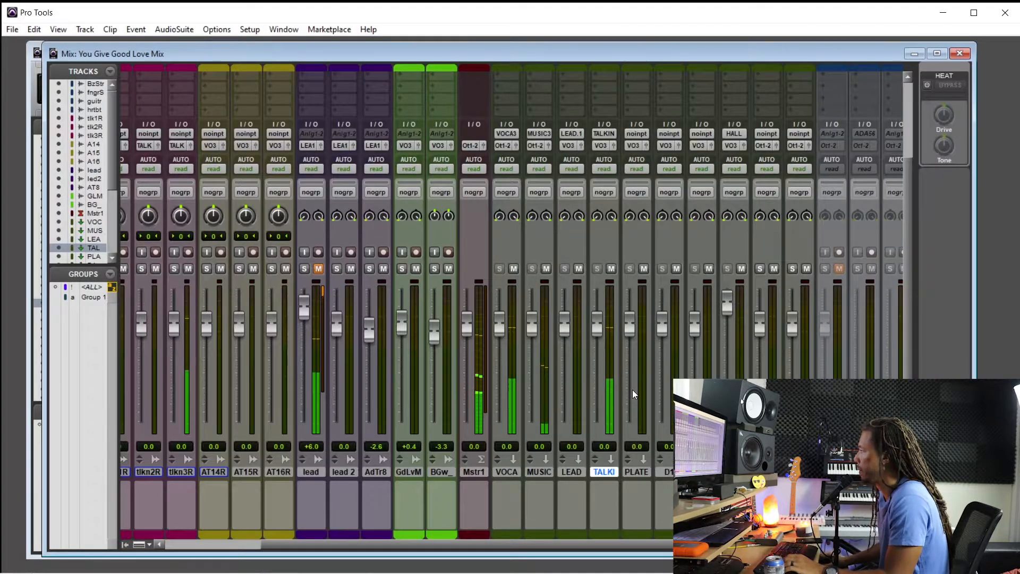
Step: Add the stereo SSLGChannel plug-in to the first insert slot of the TALKING aux and close its window
{"action": "scroll", "coordinate": [622, 376], "scroll_direction": "up", "scroll_amount": 3}
{"action": "left_click", "coordinate": [596, 101]}
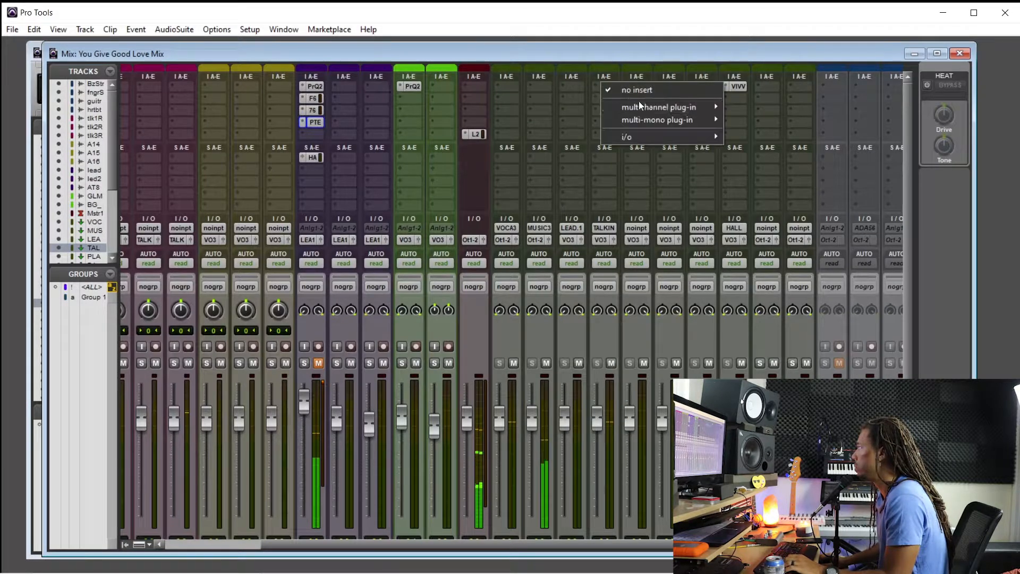
{"action": "mouse_move", "coordinate": [659, 107]}
{"action": "mouse_move", "coordinate": [805, 107]}
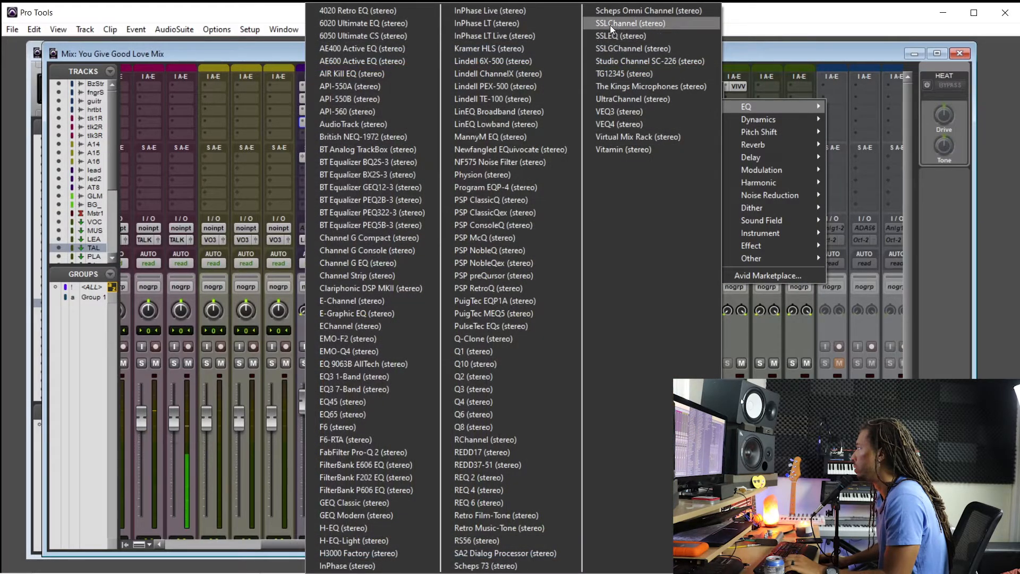
{"action": "left_click", "coordinate": [648, 46]}
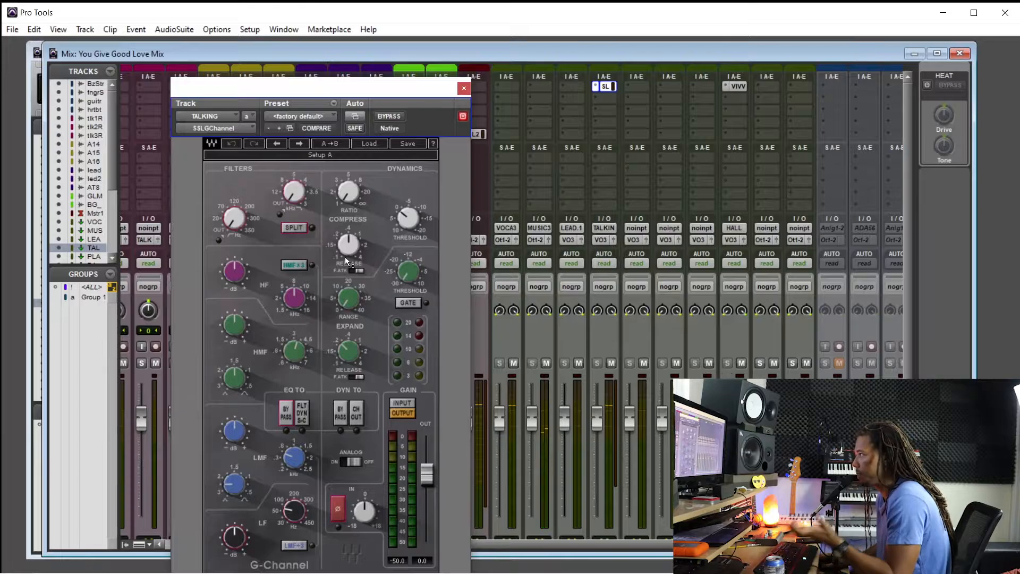
{"action": "left_click_drag", "start_coordinate": [322, 89], "coordinate": [297, 88]}
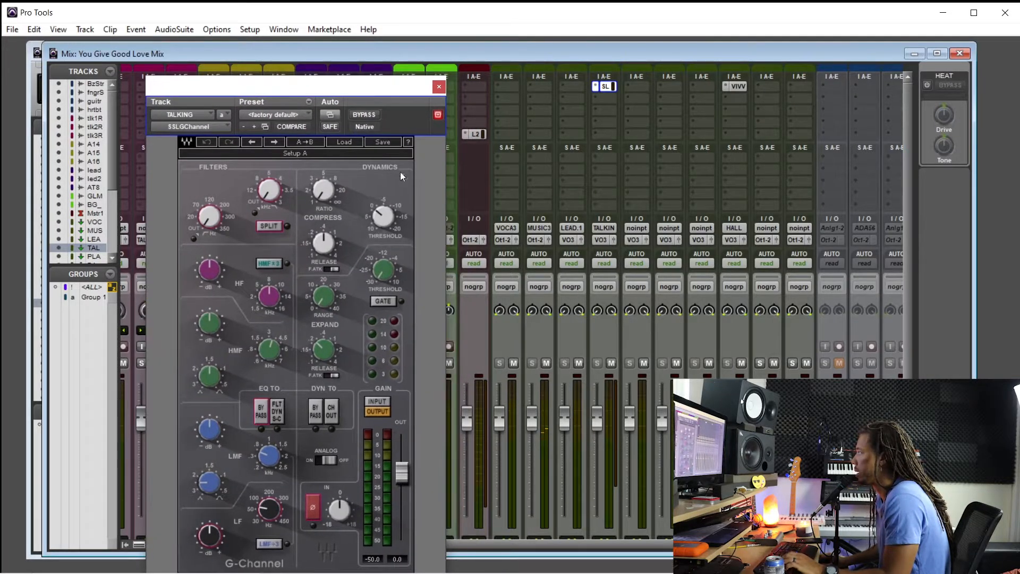
{"action": "left_click_drag", "start_coordinate": [374, 88], "coordinate": [671, 110]}
{"action": "left_click", "coordinate": [753, 101]}
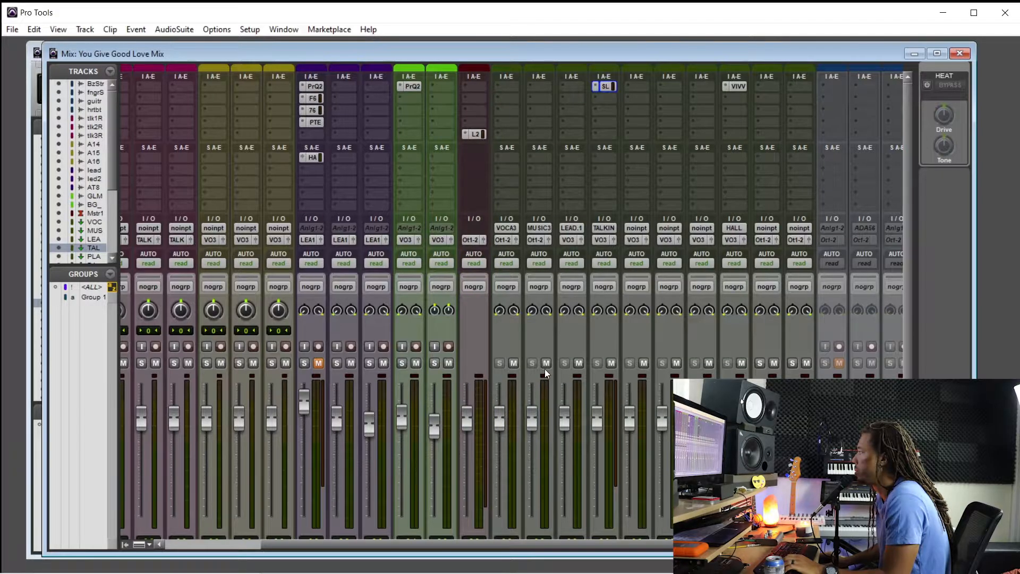
Step: Mute the MUSIC aux in the mixer
{"action": "scroll", "coordinate": [547, 362], "scroll_direction": "down", "scroll_amount": 3}
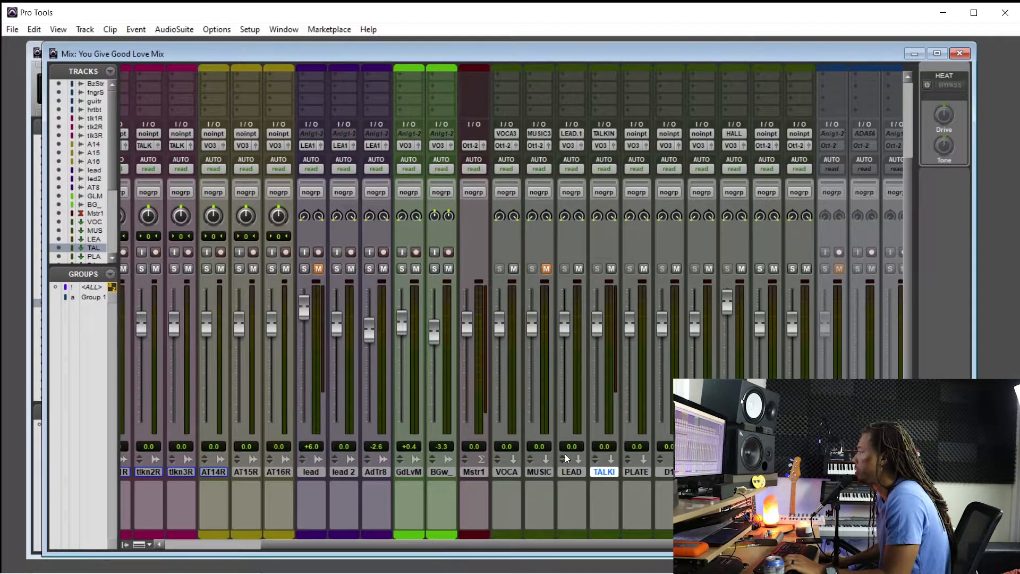
{"action": "scroll", "coordinate": [565, 454], "scroll_direction": "up", "scroll_amount": 1}
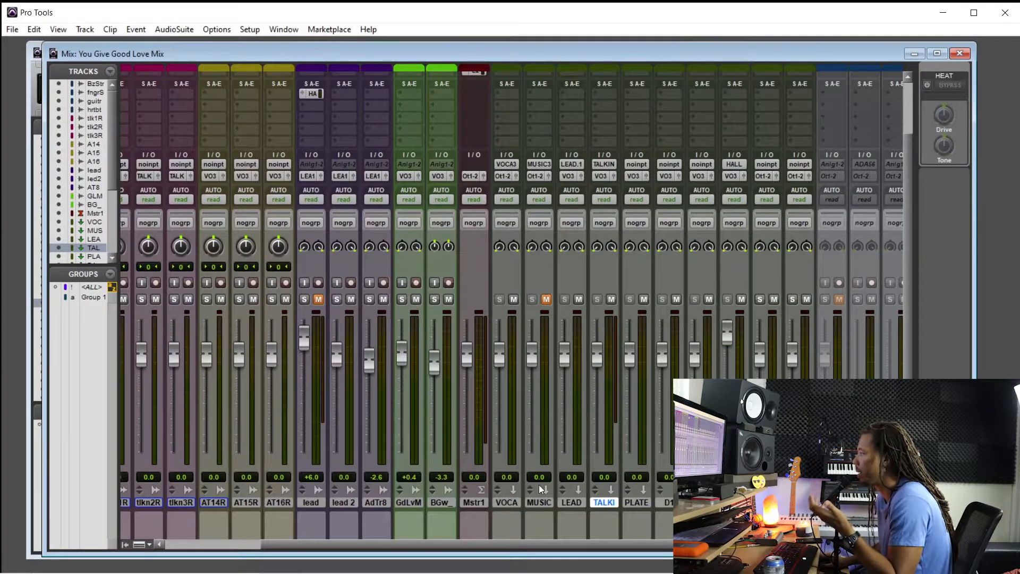
{"action": "left_click", "coordinate": [505, 502]}
{"action": "left_click", "coordinate": [539, 503]}
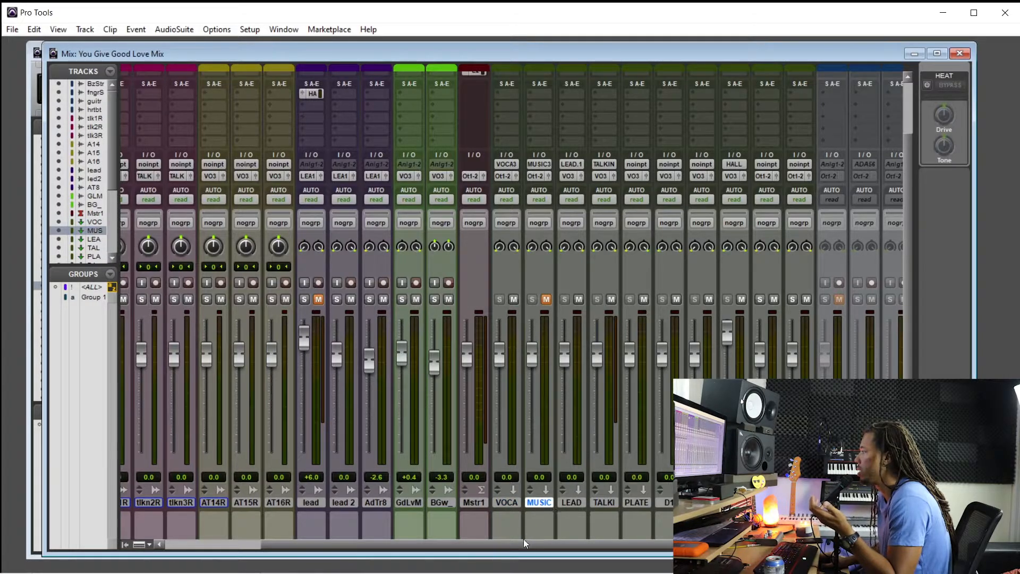
{"action": "left_click_drag", "start_coordinate": [524, 539], "coordinate": [379, 541]}
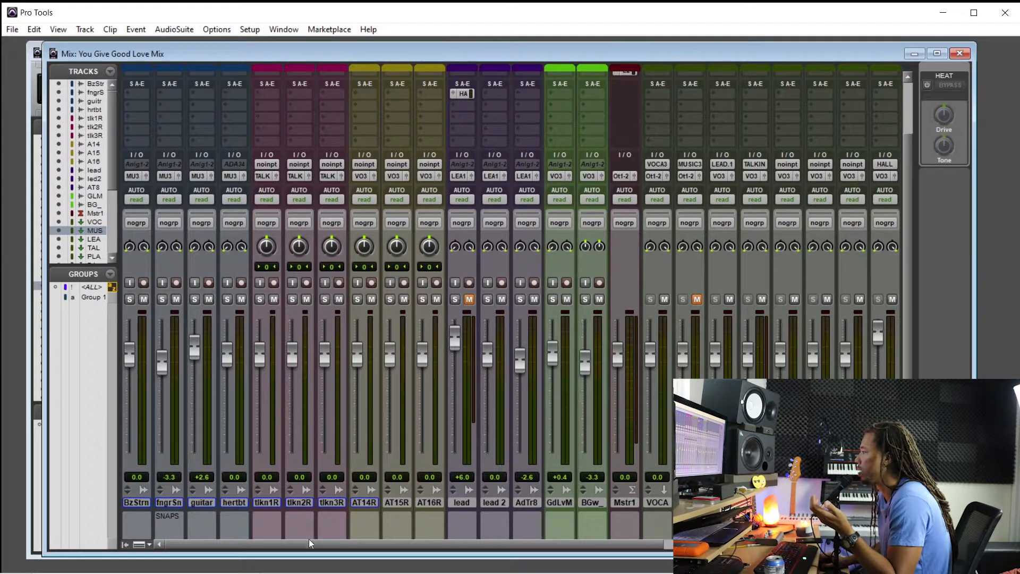
{"action": "left_click_drag", "start_coordinate": [311, 543], "coordinate": [445, 543]}
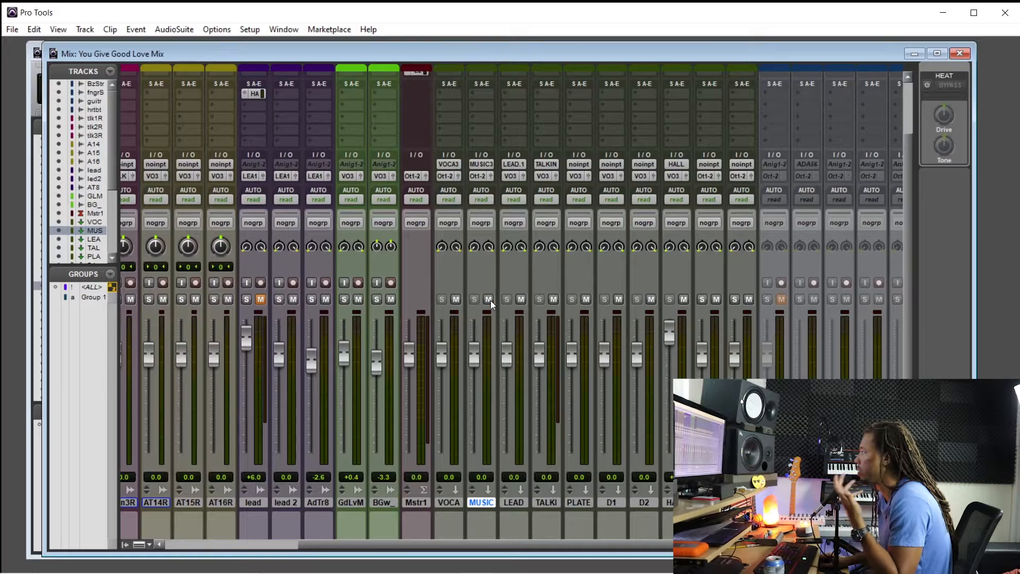
{"action": "left_click", "coordinate": [488, 299]}
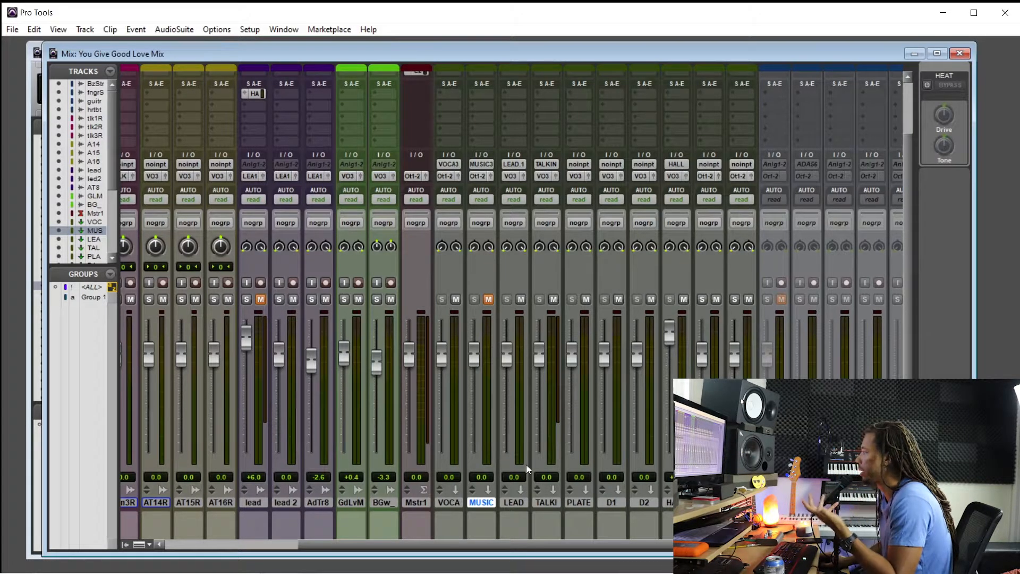
Step: Select the TALKING aux and replay the session from just before the talking 3 phrase near 1:10
{"action": "left_click", "coordinate": [549, 499]}
{"action": "scroll", "coordinate": [542, 480], "scroll_direction": "down", "scroll_amount": 1}
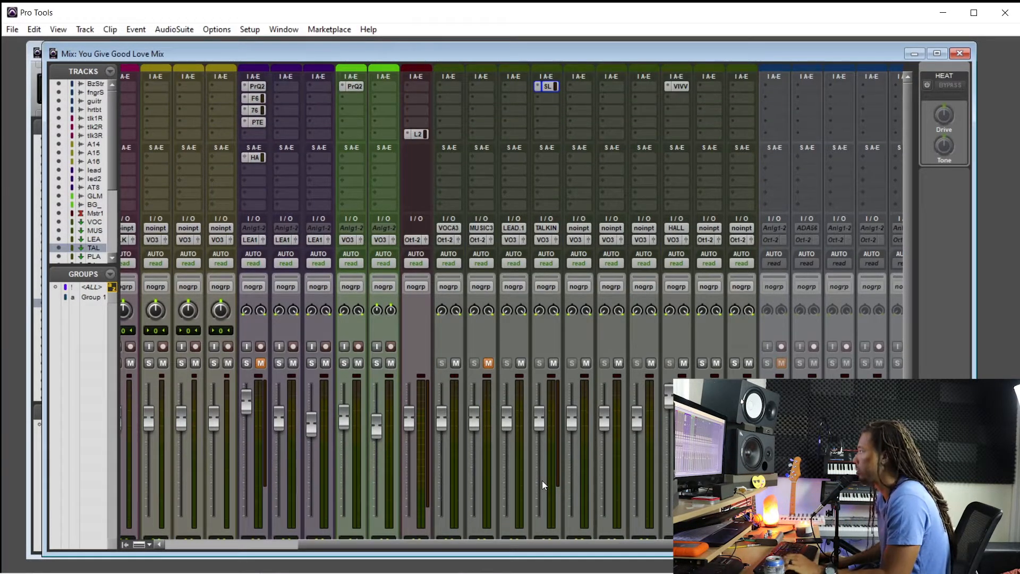
{"action": "key", "text": "ctrl+equal"}
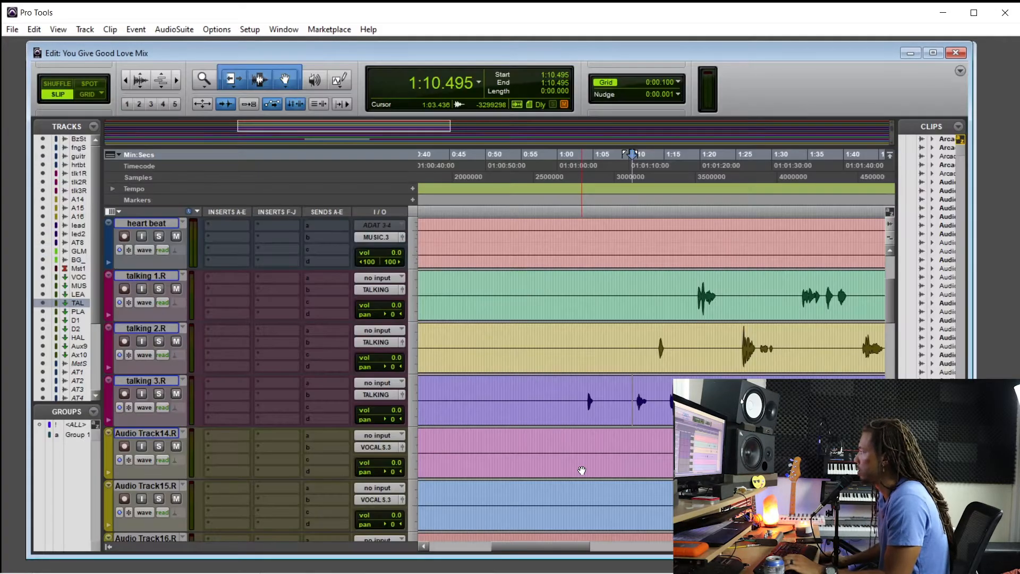
{"action": "left_click", "coordinate": [639, 383]}
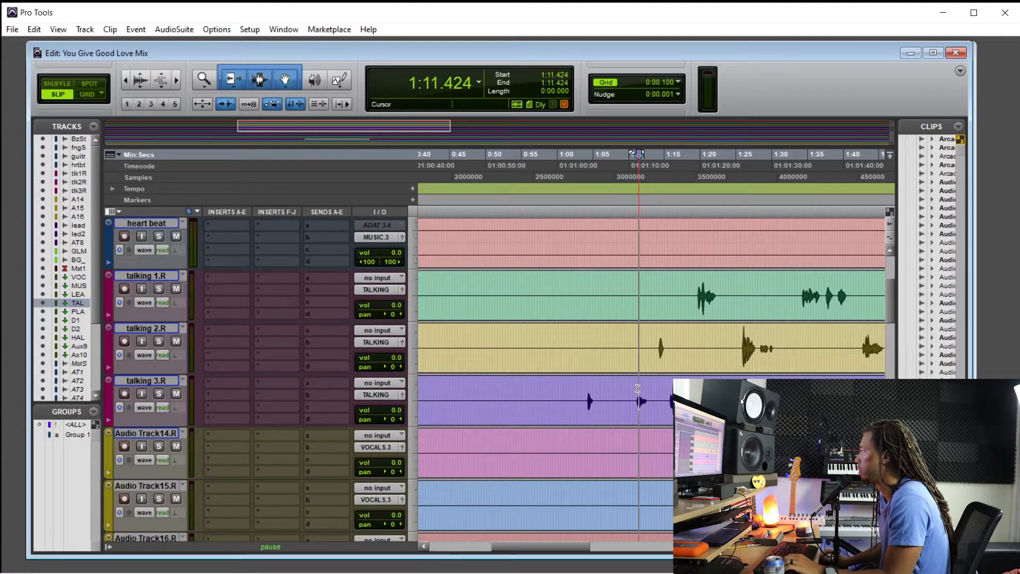
{"action": "scroll", "coordinate": [635, 414], "scroll_direction": "up", "scroll_amount": 1}
{"action": "left_click", "coordinate": [635, 449]}
{"action": "key", "text": "space"}
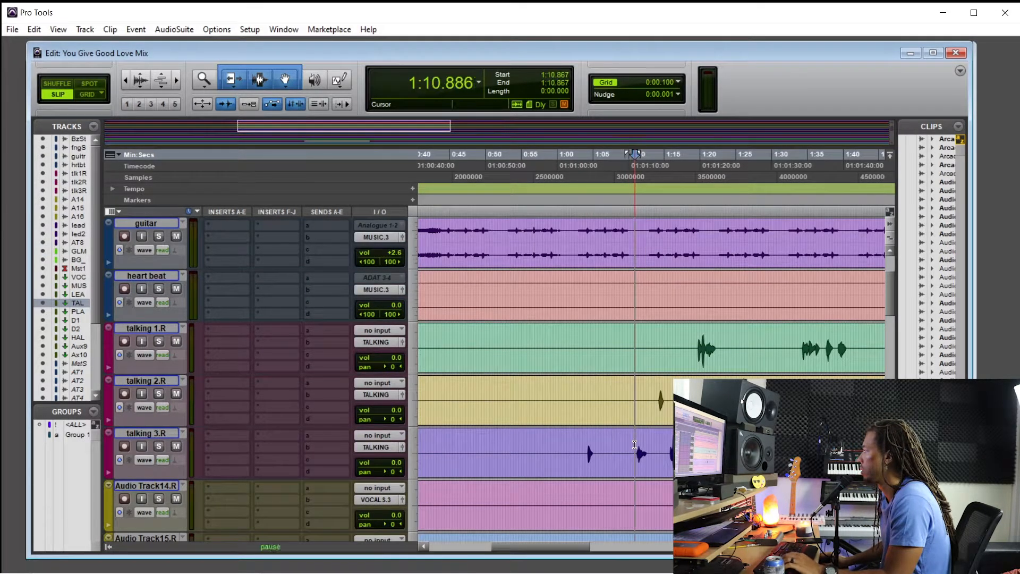
Step: Boost the HF gain in the TALKING aux's SSLGChannel and reposition the plug-in window so all controls are visible
{"action": "key", "text": "ctrl+equal"}
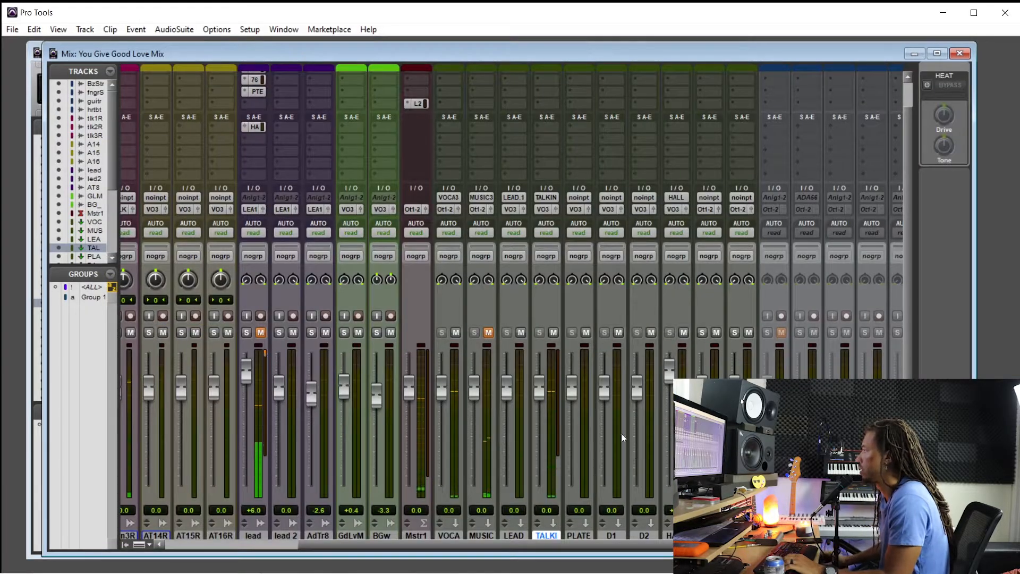
{"action": "left_click", "coordinate": [548, 86]}
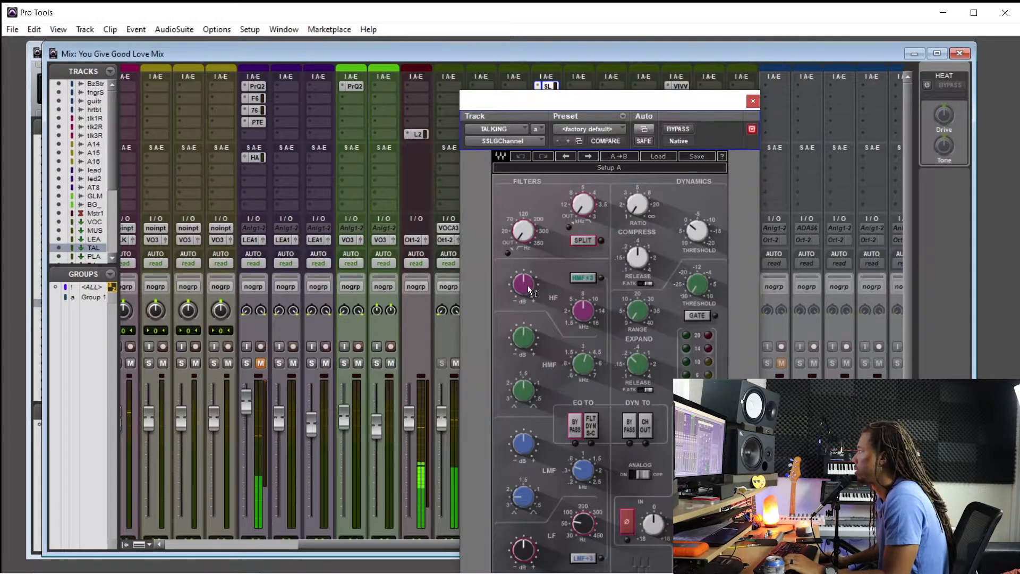
{"action": "left_click_drag", "start_coordinate": [523, 291], "coordinate": [559, 307]}
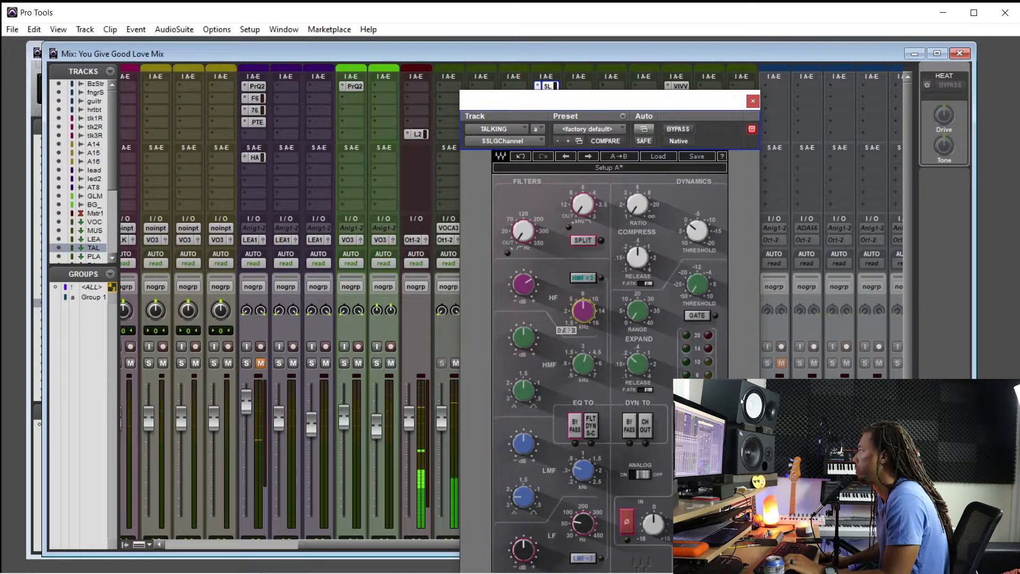
{"action": "left_click_drag", "start_coordinate": [585, 108], "coordinate": [466, 53]}
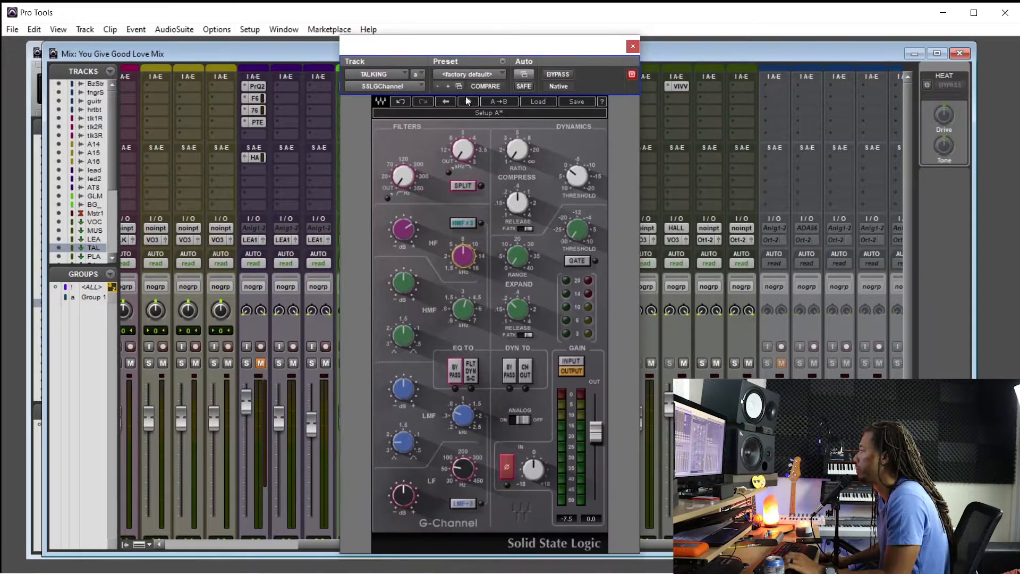
Step: Cut the LF gain and lower the LF frequency in the TALKING aux's SSLGChannel
{"action": "left_click_drag", "start_coordinate": [406, 496], "coordinate": [407, 497]}
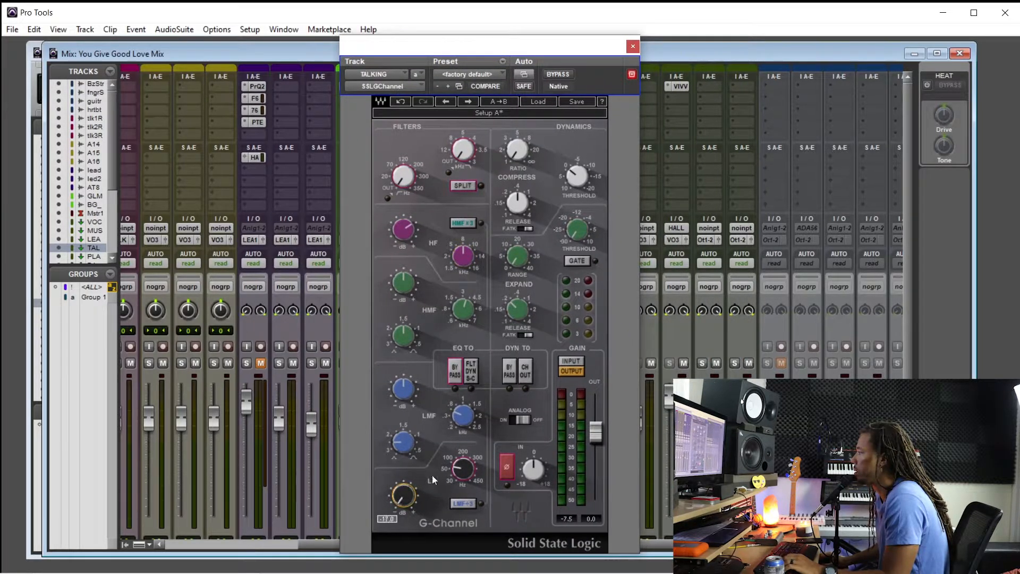
{"action": "left_click_drag", "start_coordinate": [462, 469], "coordinate": [461, 472]}
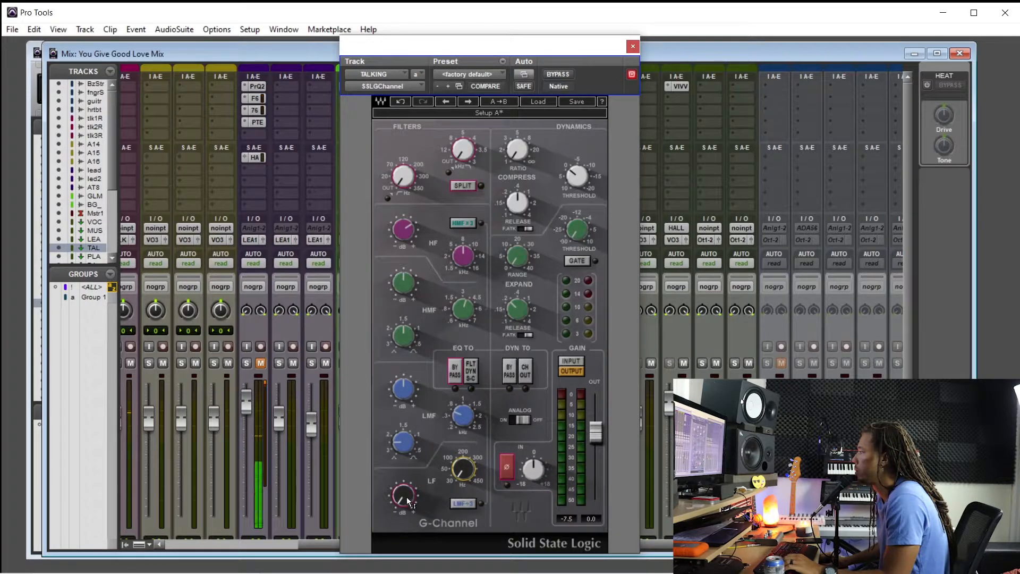
{"action": "left_click_drag", "start_coordinate": [407, 496], "coordinate": [407, 526]}
{"action": "left_click_drag", "start_coordinate": [461, 472], "coordinate": [461, 463]}
{"action": "left_click_drag", "start_coordinate": [410, 497], "coordinate": [410, 480]}
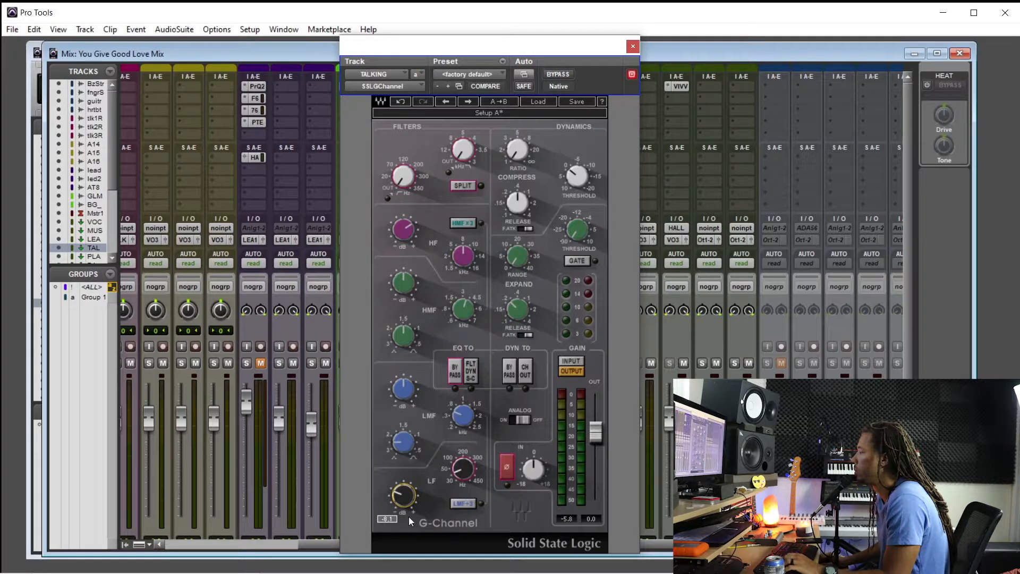
Step: Close the SSLGChannel window and listen to the talking tracks with the new EQ settings
{"action": "left_click", "coordinate": [633, 46]}
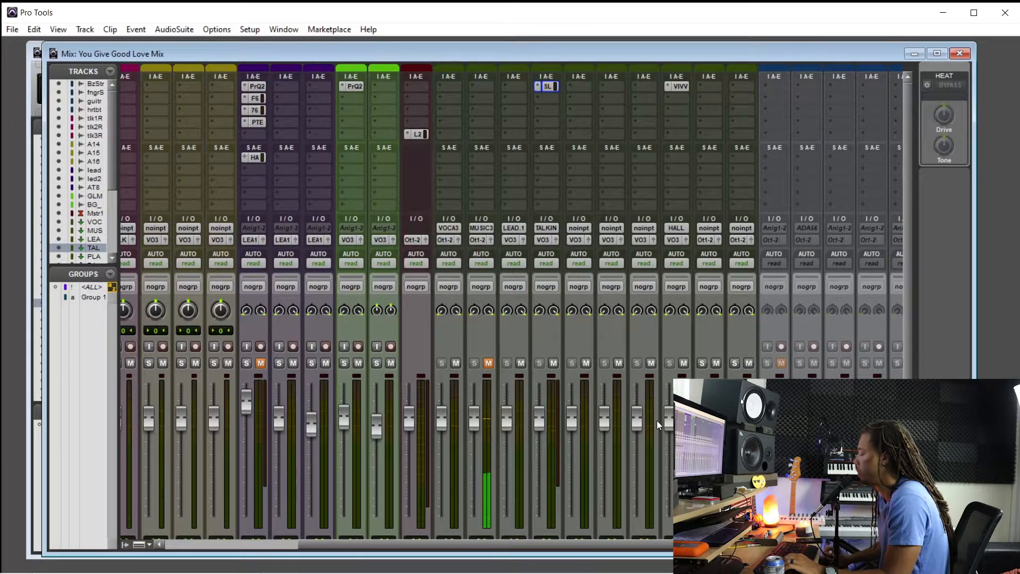
{"action": "key", "text": "ctrl+equal"}
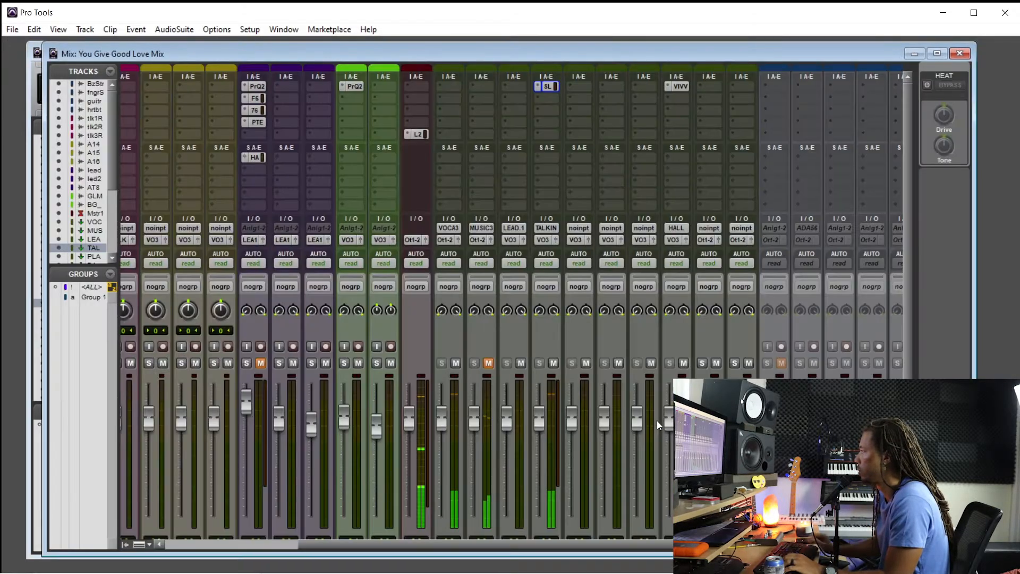
{"action": "key", "text": "ctrl+equal"}
Step: Reopen the TALKING aux's SSLGChannel, cut the HMF gain to about -2.5 dB, and fine-tune the HMF frequency, HMF Q and HF gain
{"action": "left_click", "coordinate": [548, 86]}
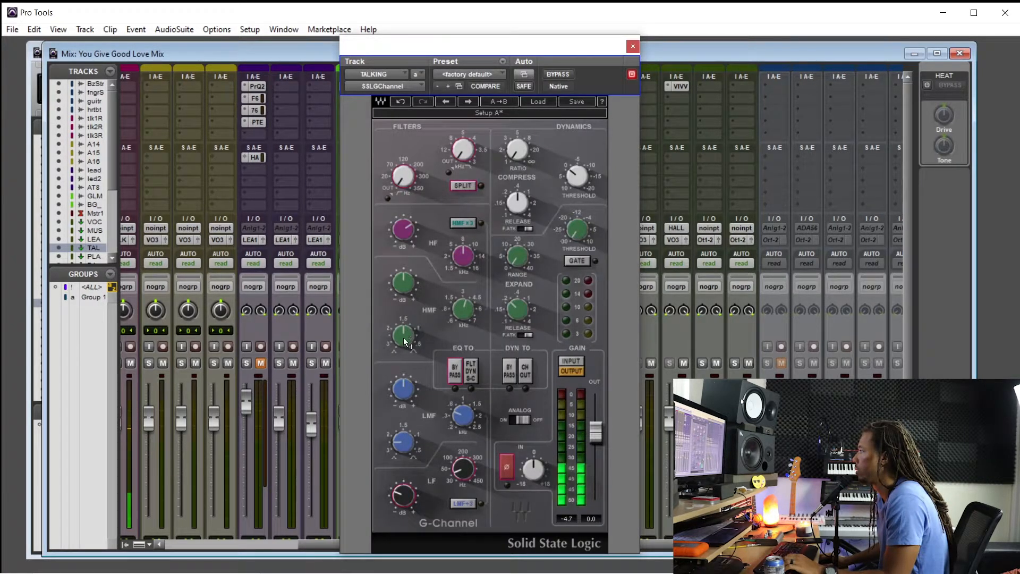
{"action": "mouse_move", "coordinate": [404, 337]}
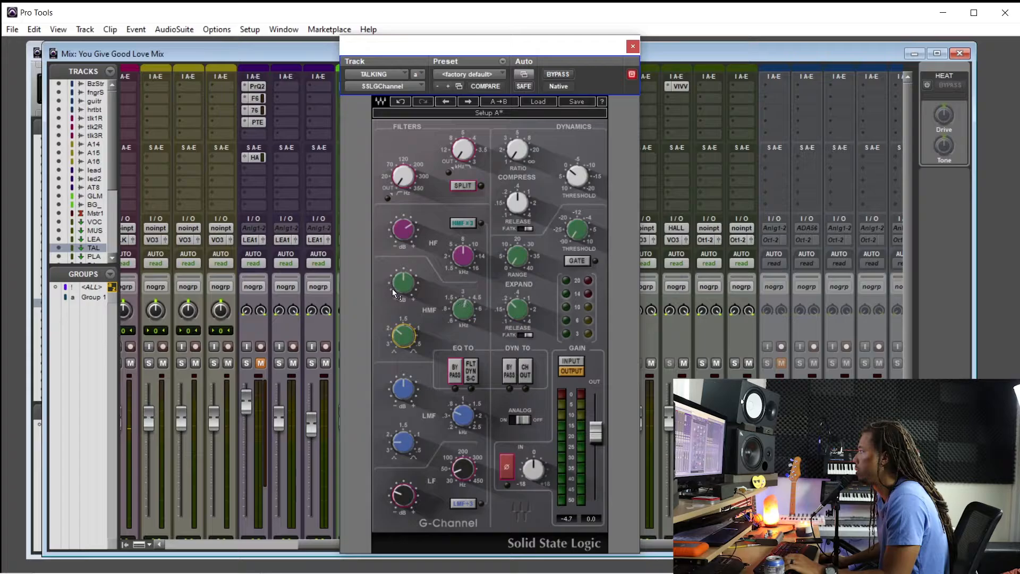
{"action": "mouse_move", "coordinate": [463, 308]}
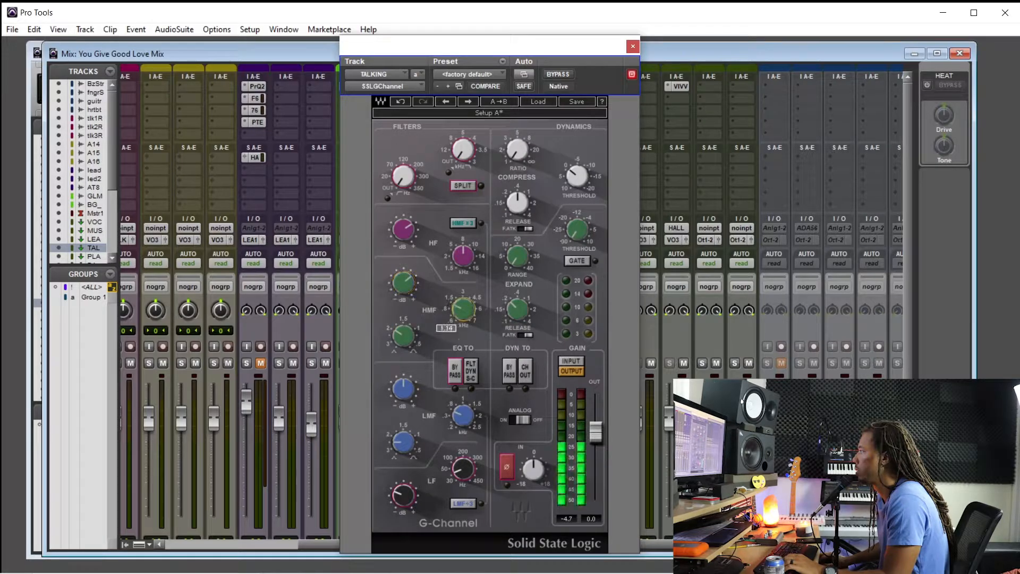
{"action": "left_click_drag", "start_coordinate": [458, 311], "coordinate": [457, 313]}
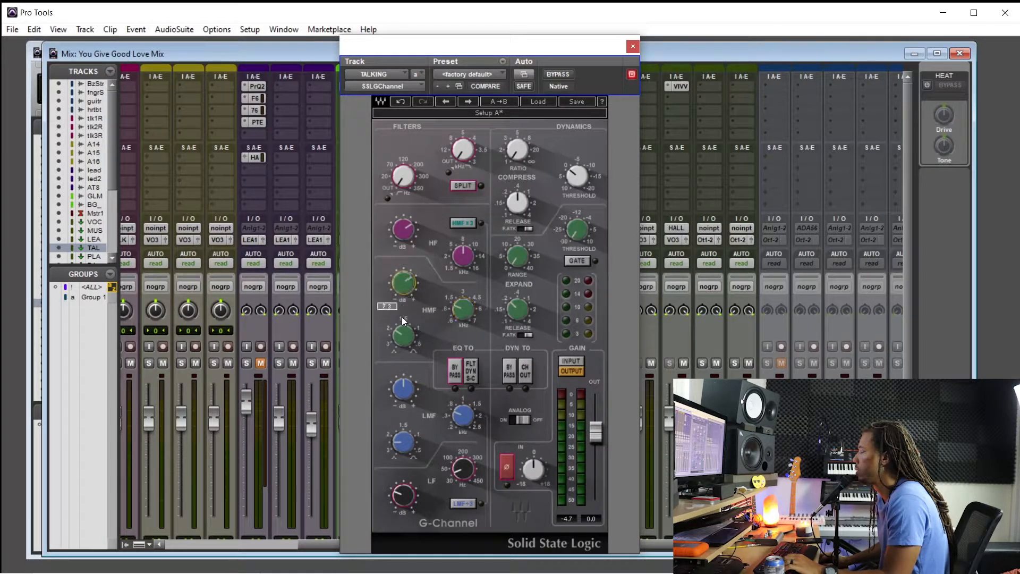
{"action": "left_click_drag", "start_coordinate": [404, 336], "coordinate": [402, 339]}
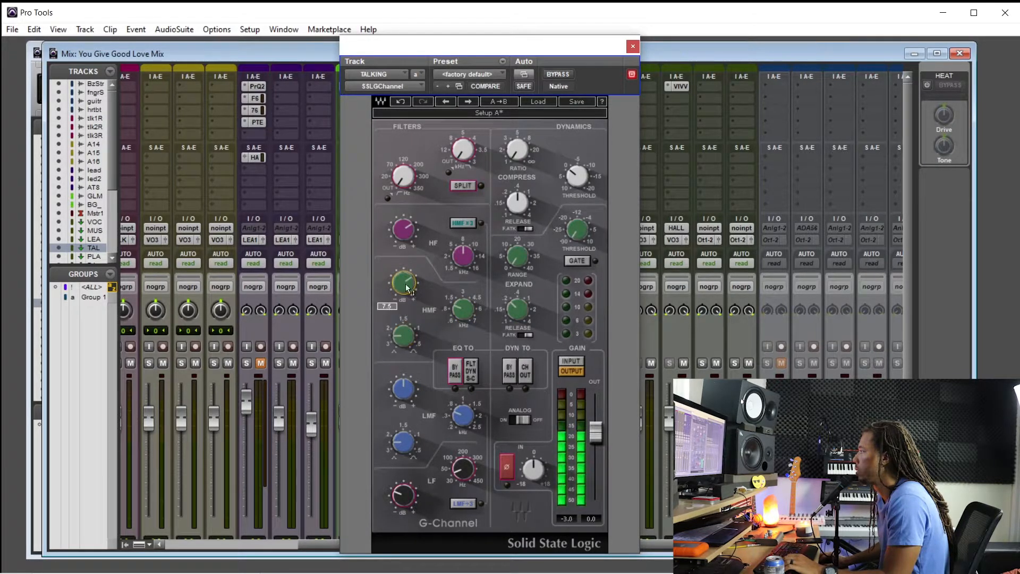
{"action": "left_click_drag", "start_coordinate": [463, 310], "coordinate": [463, 307]}
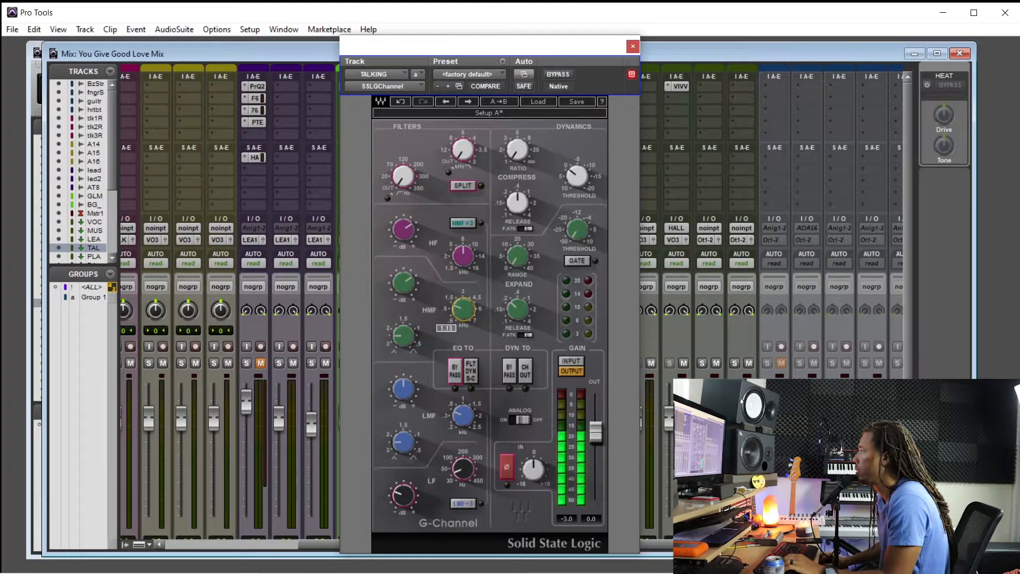
{"action": "left_click_drag", "start_coordinate": [408, 276], "coordinate": [408, 289]}
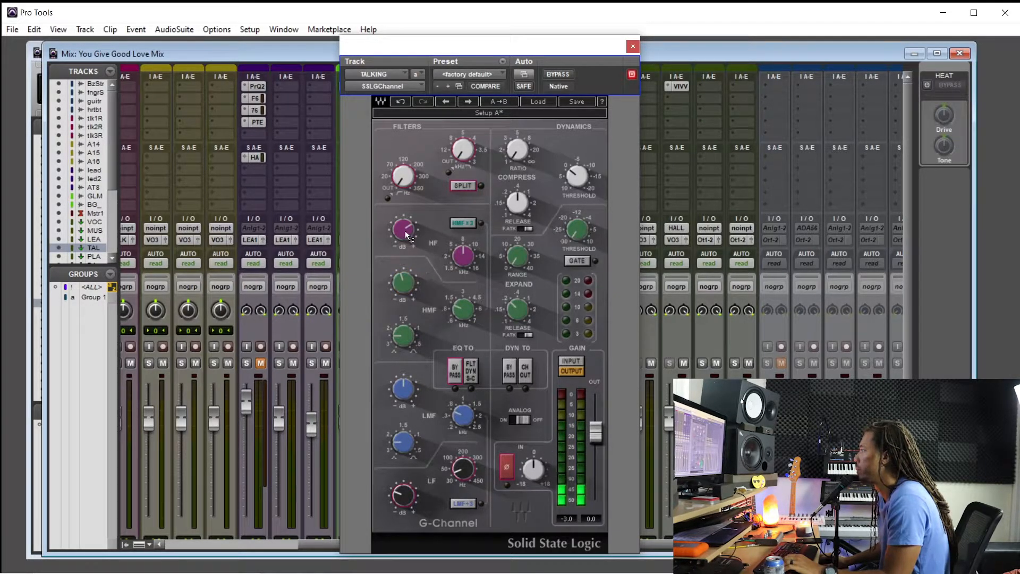
{"action": "left_click_drag", "start_coordinate": [405, 231], "coordinate": [405, 225]}
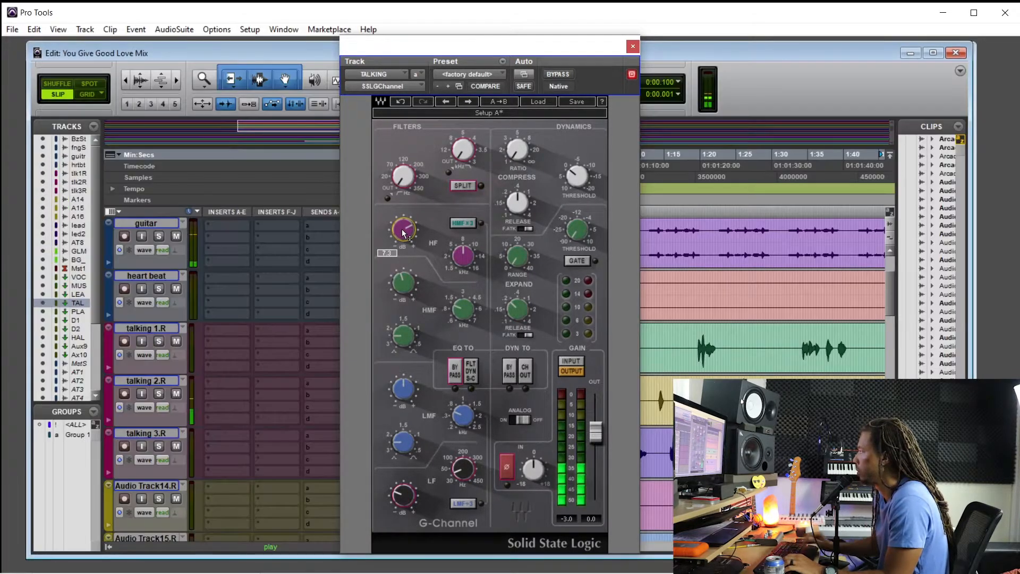
Step: Show the Edit window with the plug-in moved aside, stop playback, and select the talking 2 passage from about 1:42 to 1:59
{"action": "key", "text": "ctrl+equal"}
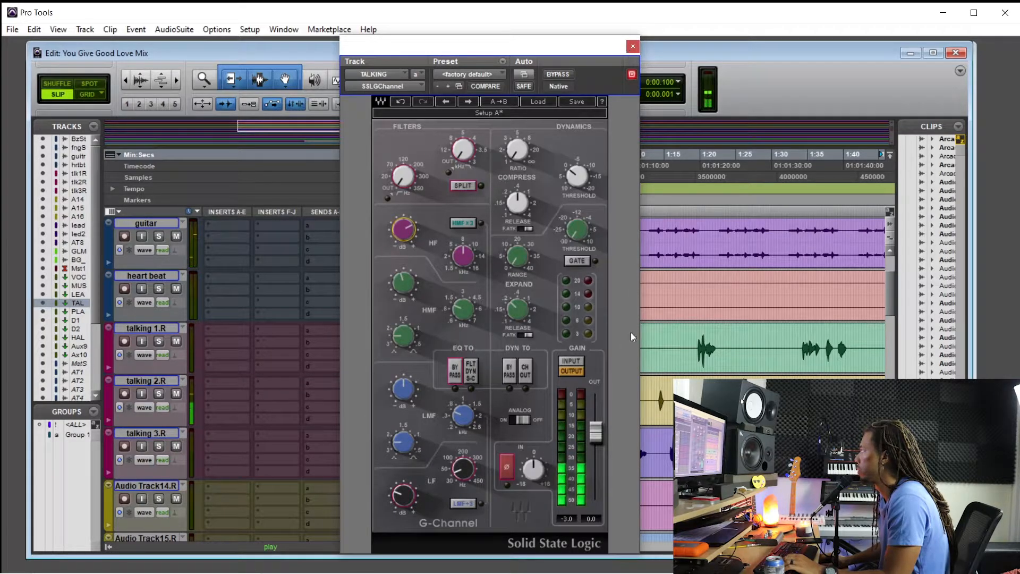
{"action": "left_click_drag", "start_coordinate": [478, 45], "coordinate": [165, 20]}
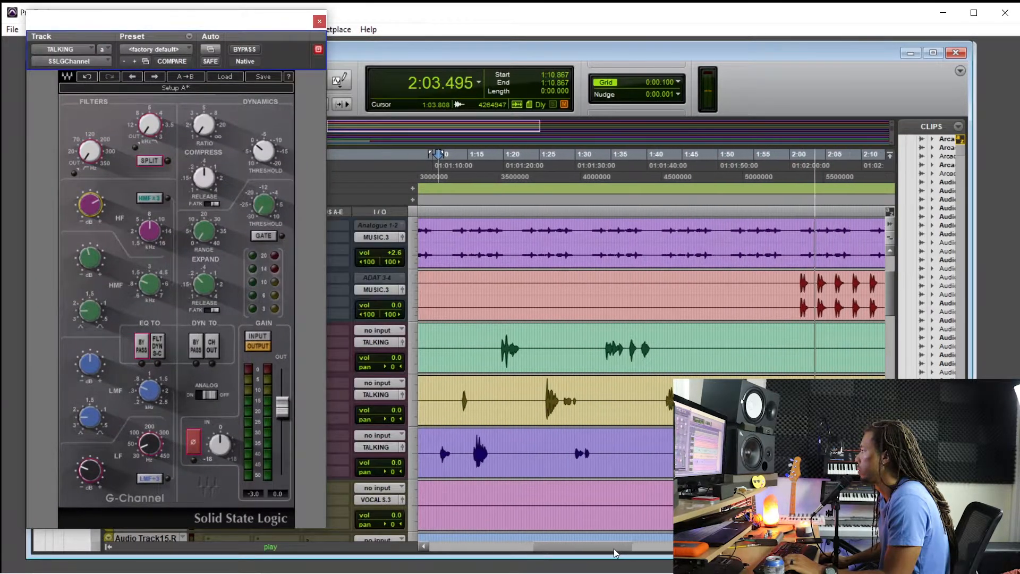
{"action": "key", "text": "space"}
{"action": "left_click_drag", "start_coordinate": [596, 396], "coordinate": [720, 398]}
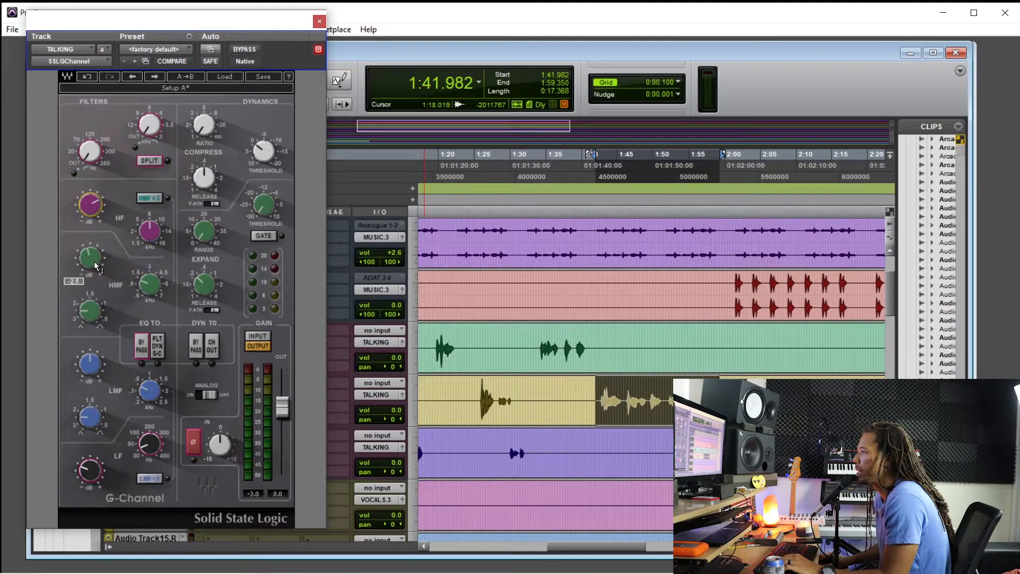
{"action": "left_click", "coordinate": [153, 287]}
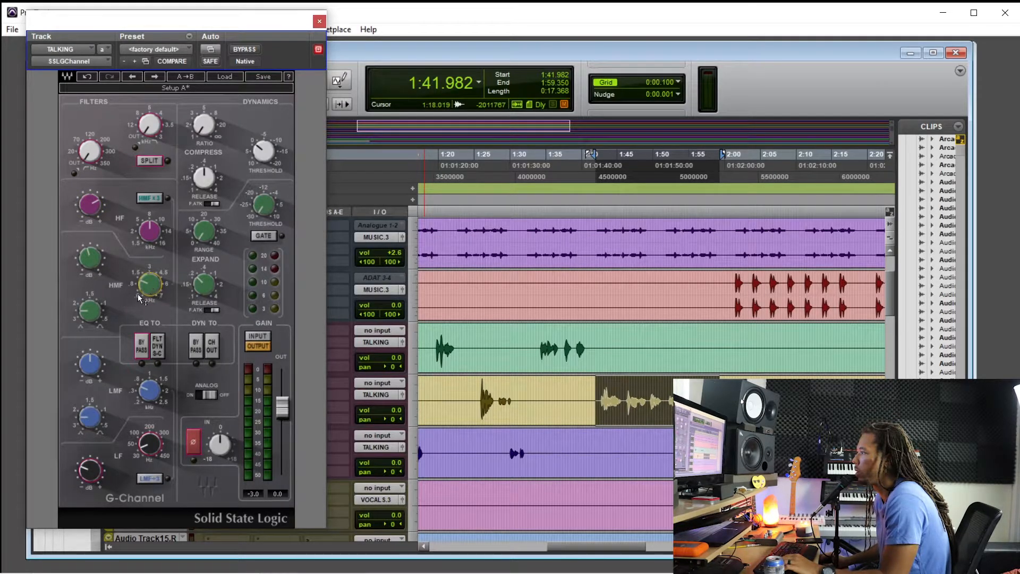
{"action": "left_click", "coordinate": [90, 314]}
{"action": "left_click", "coordinate": [90, 262]}
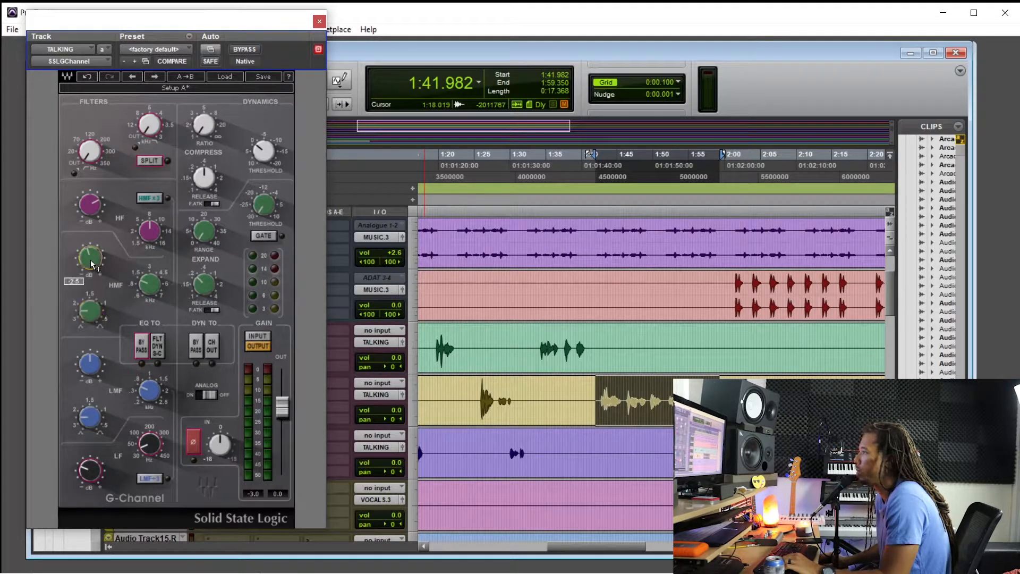
Step: Mark the first words of the talking 2 passage and start playback from just before them, near 1:42
{"action": "left_click", "coordinate": [607, 391]}
{"action": "left_click_drag", "start_coordinate": [599, 392], "coordinate": [673, 392]}
{"action": "mouse_move", "coordinate": [598, 391]}
{"action": "left_mouse_down"}
{"action": "mouse_move", "coordinate": [619, 391]}
{"action": "mouse_move", "coordinate": [602, 394]}
{"action": "left_mouse_up"}
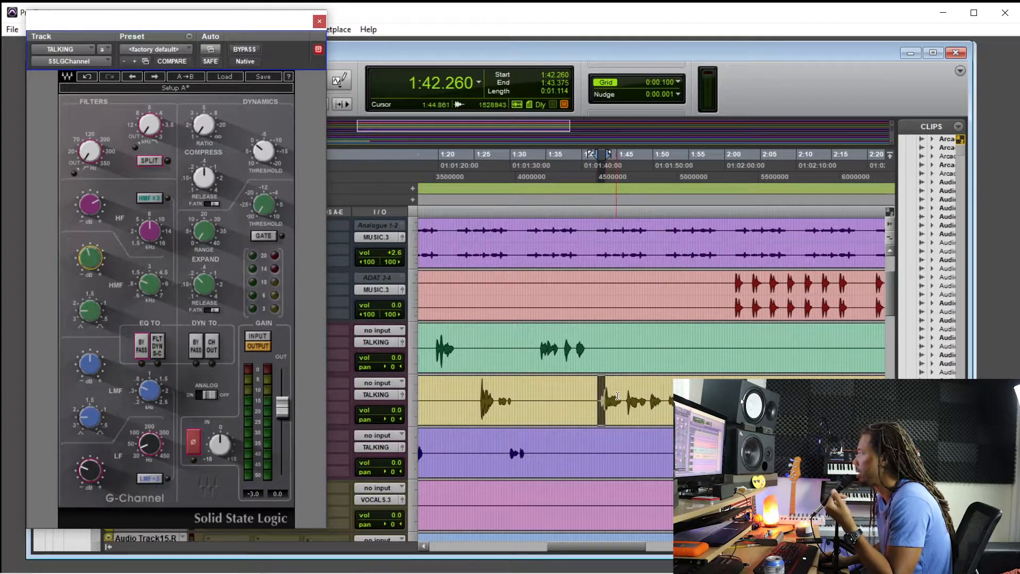
{"action": "left_click", "coordinate": [621, 393]}
{"action": "left_click_drag", "start_coordinate": [602, 393], "coordinate": [615, 393]}
{"action": "left_click", "coordinate": [636, 393]}
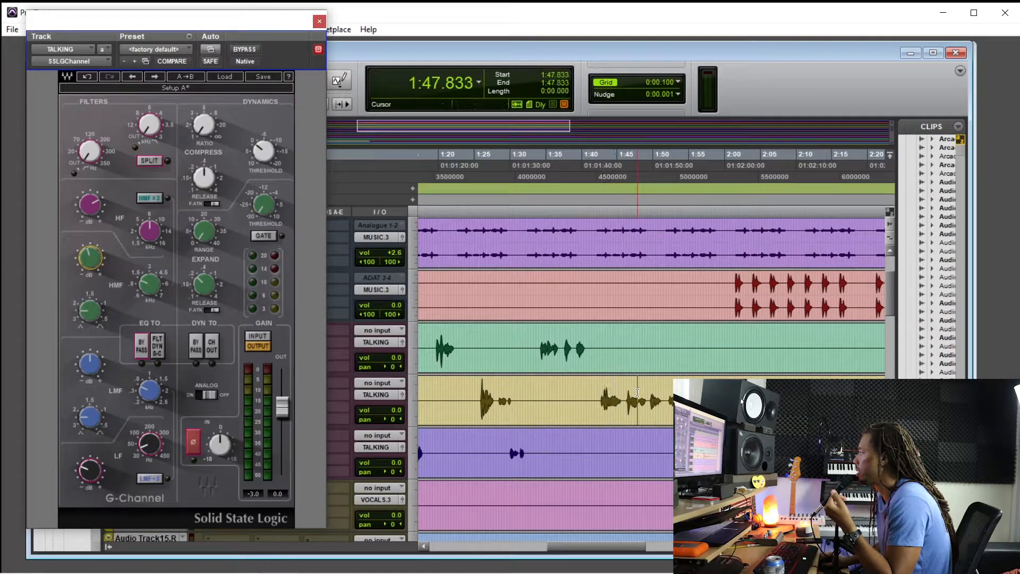
{"action": "left_click", "coordinate": [620, 392]}
{"action": "left_click", "coordinate": [606, 392]}
{"action": "left_click", "coordinate": [598, 391]}
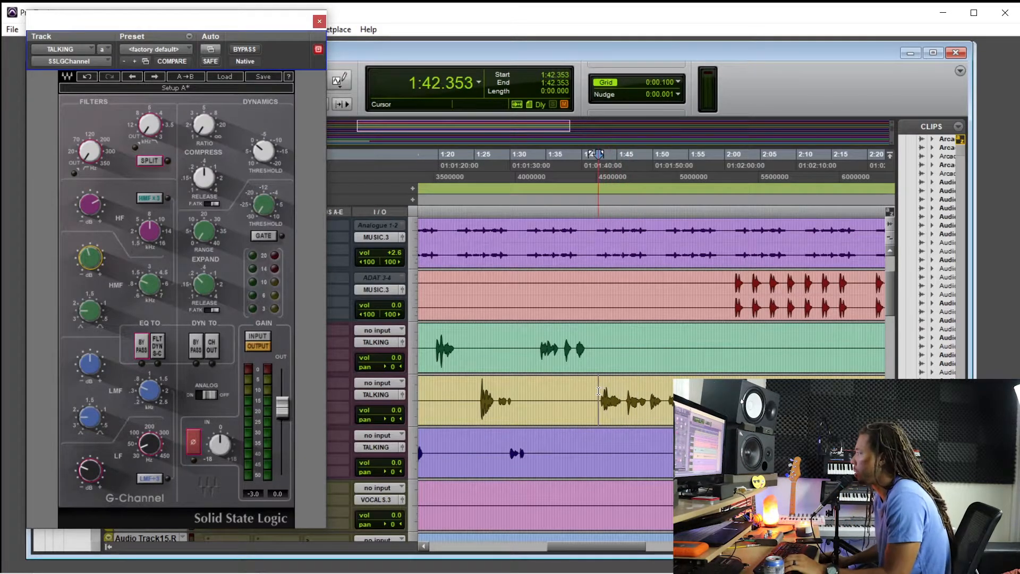
{"action": "key", "text": "space"}
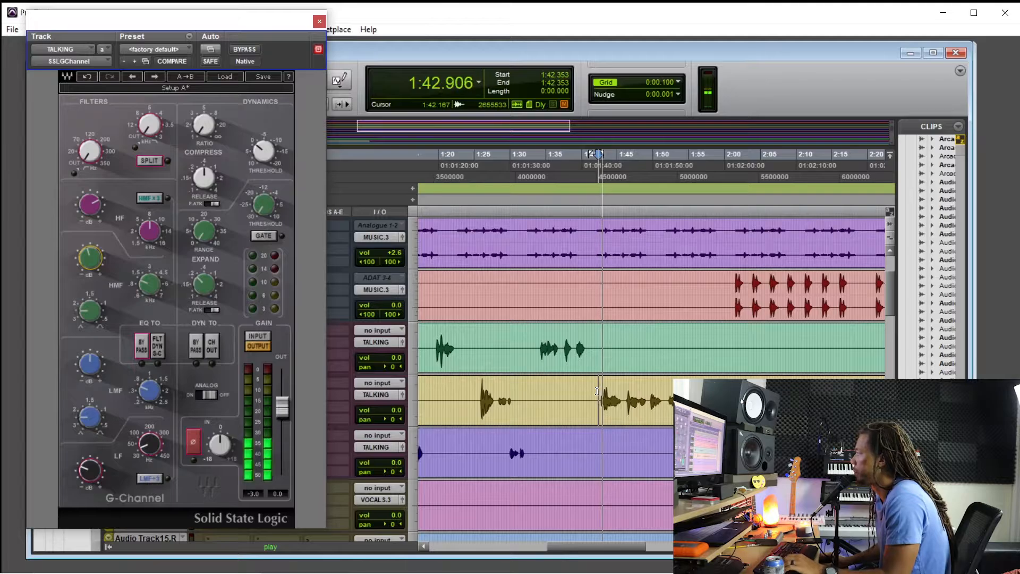
Step: Ease the LF cut and reduce the HF boost in the TALKING aux's SSLGChannel, comparing the sound with the EQ bypassed
{"action": "left_click_drag", "start_coordinate": [198, 23], "coordinate": [308, 46]}
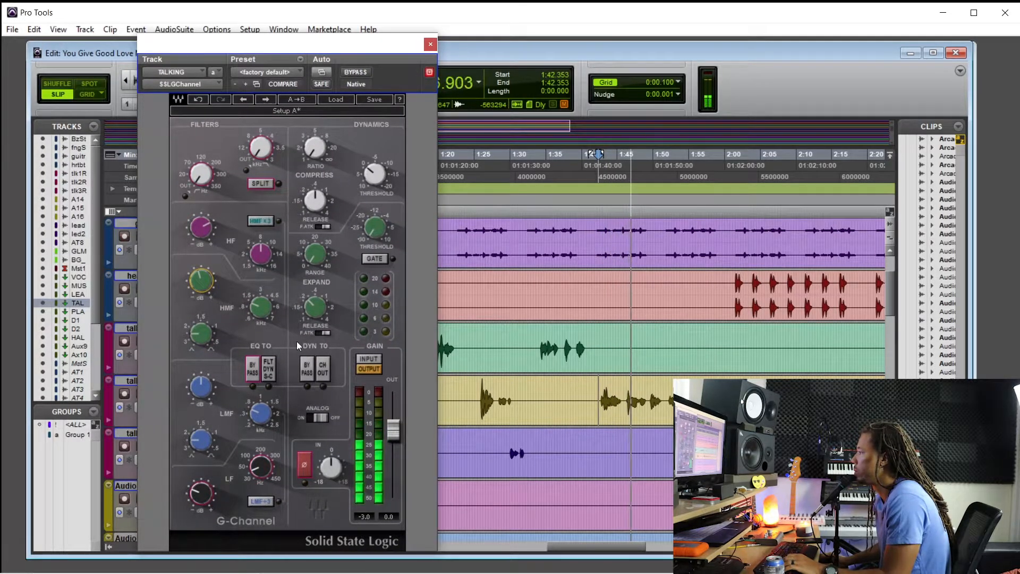
{"action": "left_click_drag", "start_coordinate": [204, 497], "coordinate": [204, 491]}
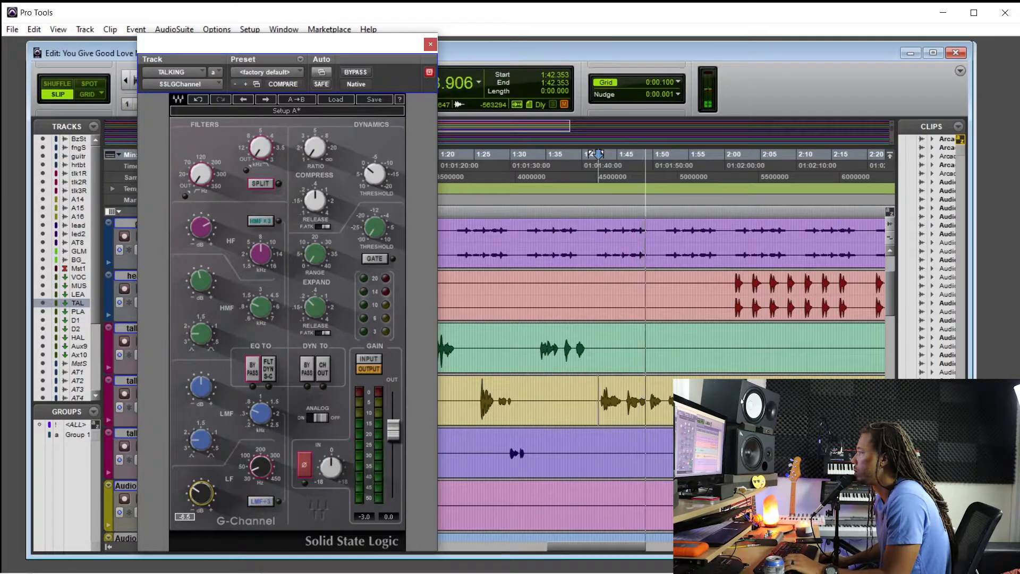
{"action": "left_click", "coordinate": [253, 367]}
{"action": "left_click", "coordinate": [252, 372]}
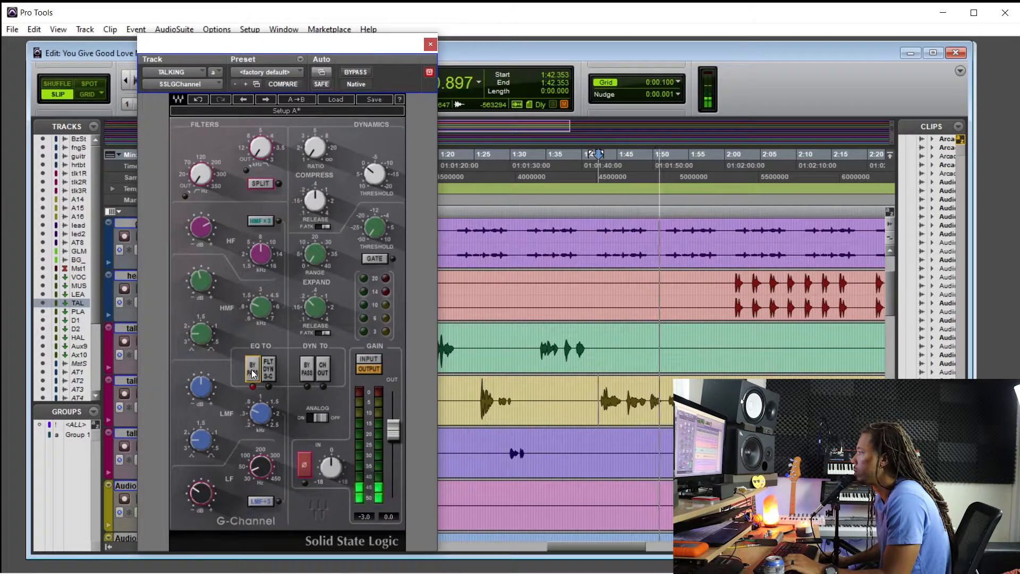
{"action": "left_click_drag", "start_coordinate": [199, 500], "coordinate": [199, 494]}
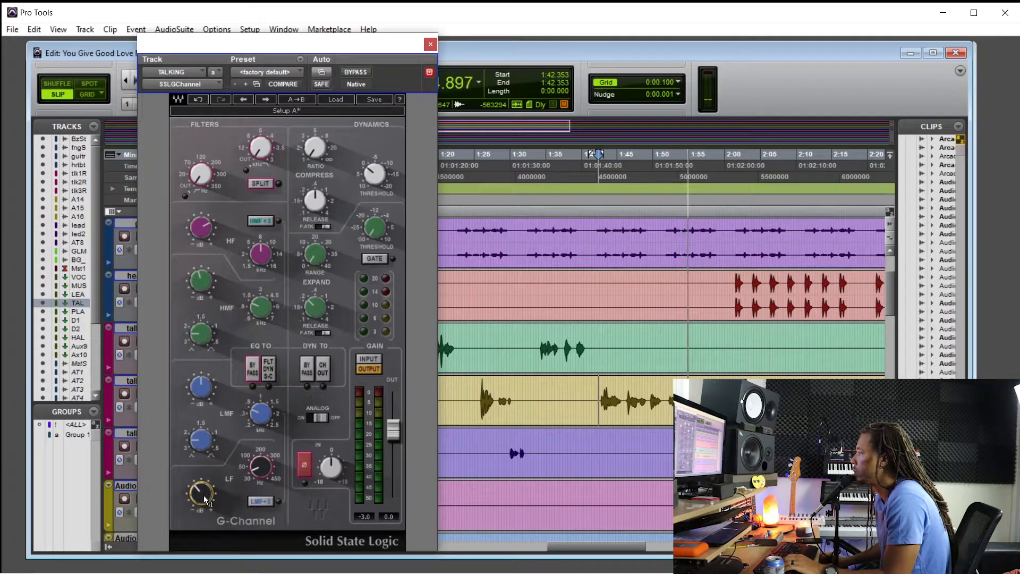
{"action": "left_click", "coordinate": [201, 227]}
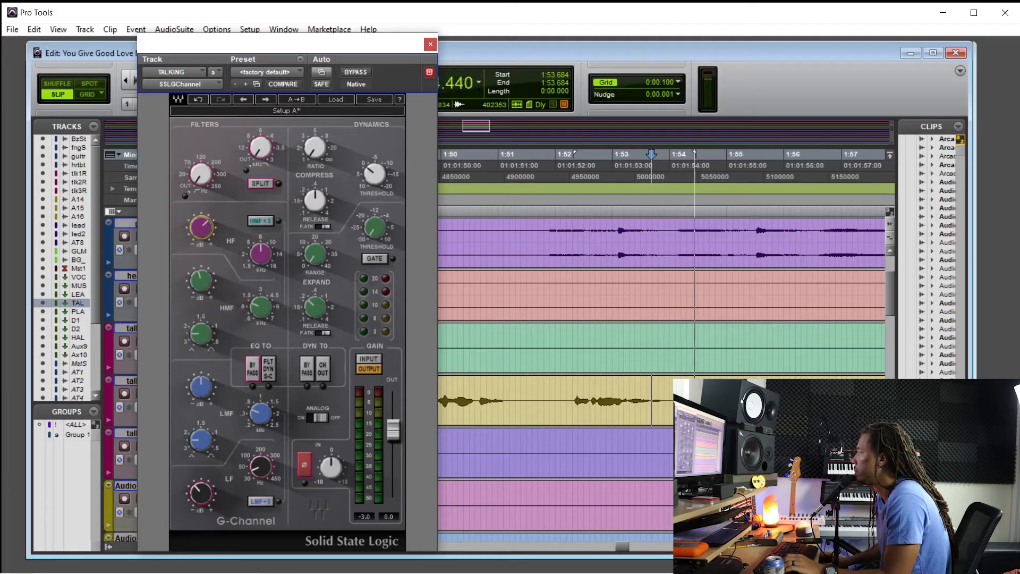
Step: Audition the end of the talking 2 passage from about 1:54 and again from about 1:56
{"action": "key", "text": "space"}
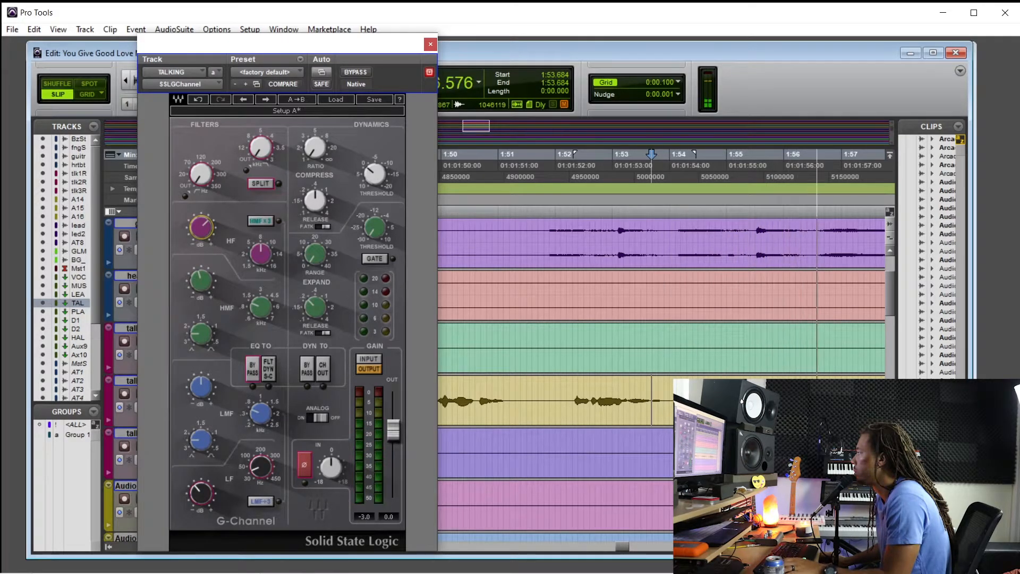
{"action": "key", "text": "space"}
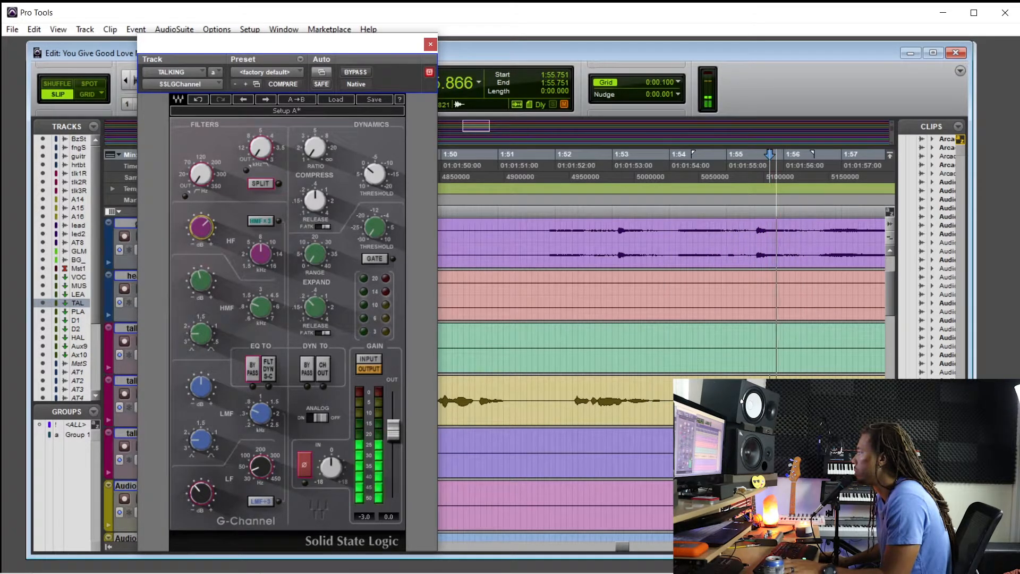
{"action": "key", "text": "ctrl+["}
{"action": "key", "text": "space"}
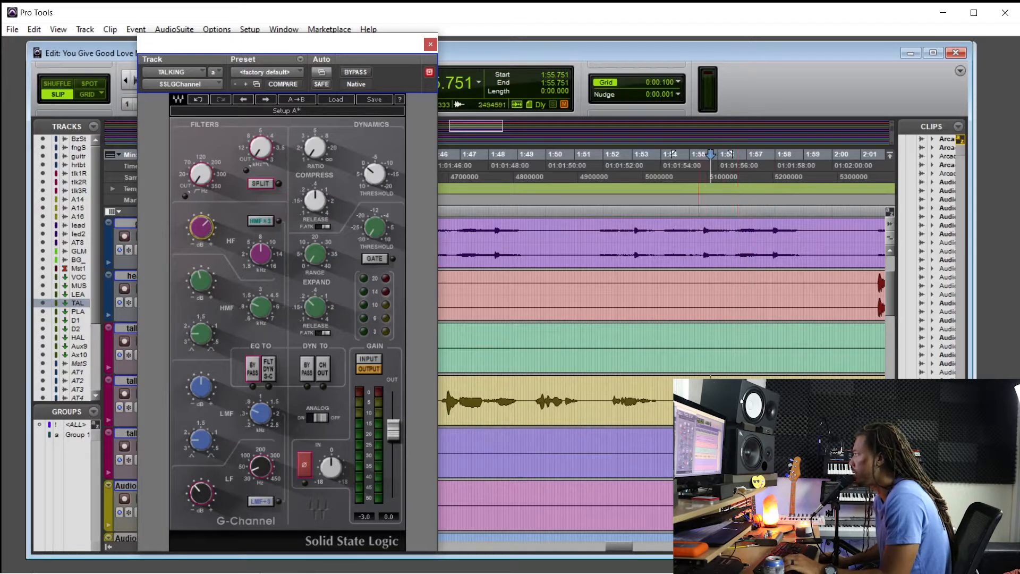
Step: Place the play cursor on talking 2 near 1:56 and play from there, toggling the SSLGChannel's EQ bypass to compare
{"action": "mouse_move", "coordinate": [698, 399]}
{"action": "left_mouse_down"}
{"action": "mouse_move", "coordinate": [722, 399]}
{"action": "mouse_move", "coordinate": [713, 398]}
{"action": "left_mouse_up"}
{"action": "left_click", "coordinate": [715, 398]}
{"action": "left_click", "coordinate": [706, 398]}
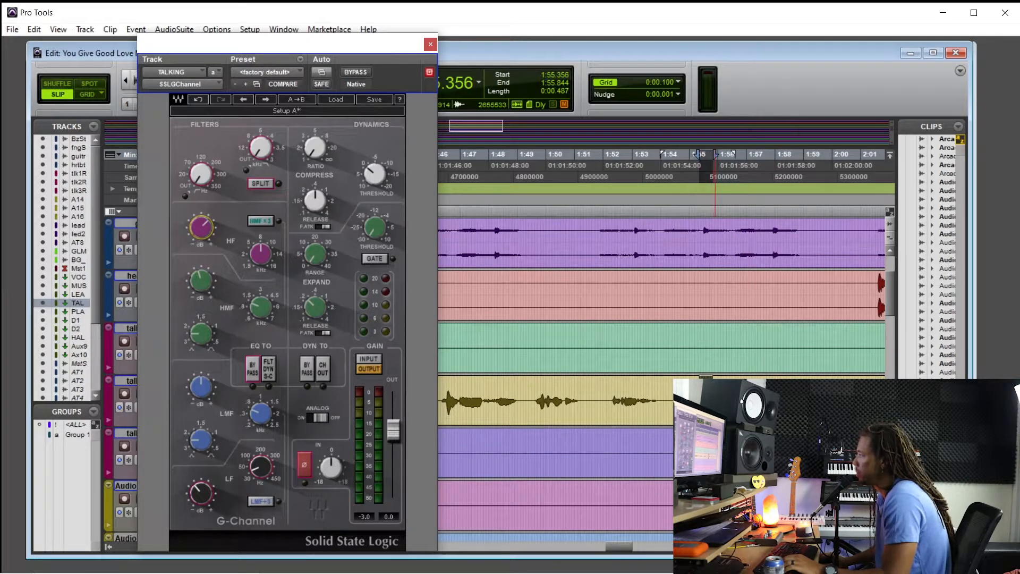
{"action": "left_click", "coordinate": [709, 399]}
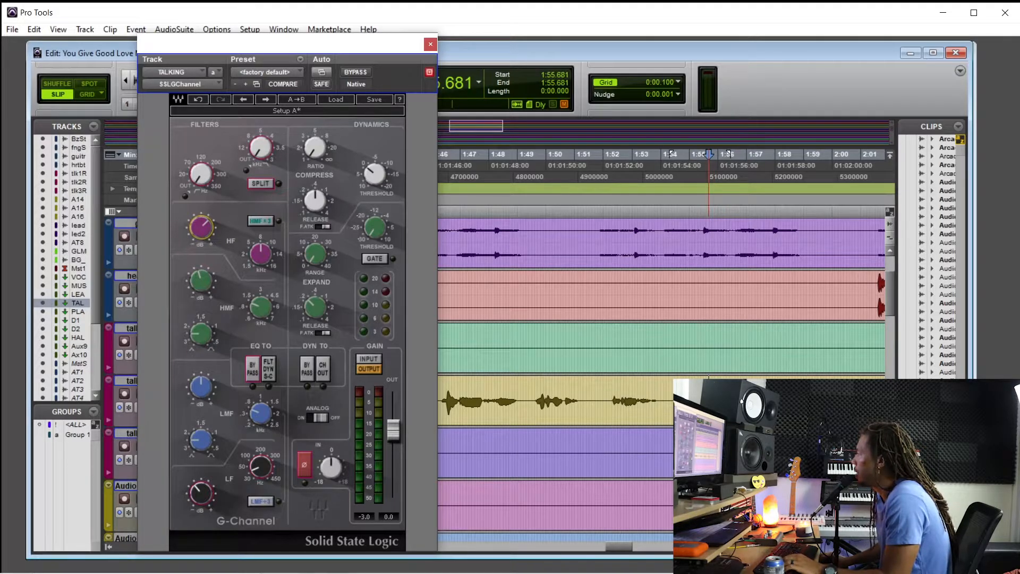
{"action": "left_click", "coordinate": [713, 398]}
{"action": "left_click_drag", "start_coordinate": [709, 399], "coordinate": [722, 398]}
{"action": "left_click", "coordinate": [727, 398]}
{"action": "left_click", "coordinate": [715, 398]}
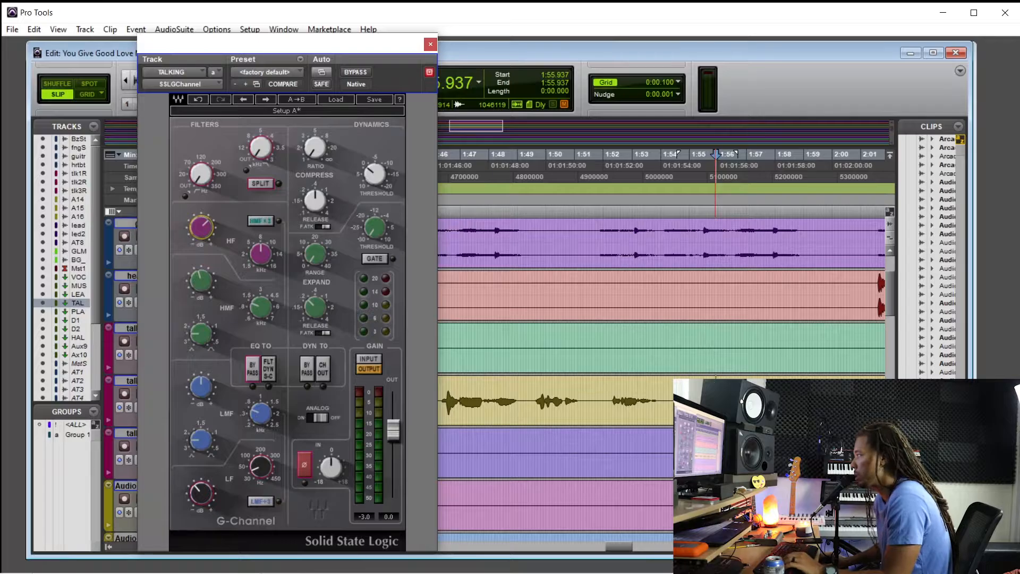
{"action": "key", "text": "space"}
{"action": "key", "text": "ctrl+bracketleft"}
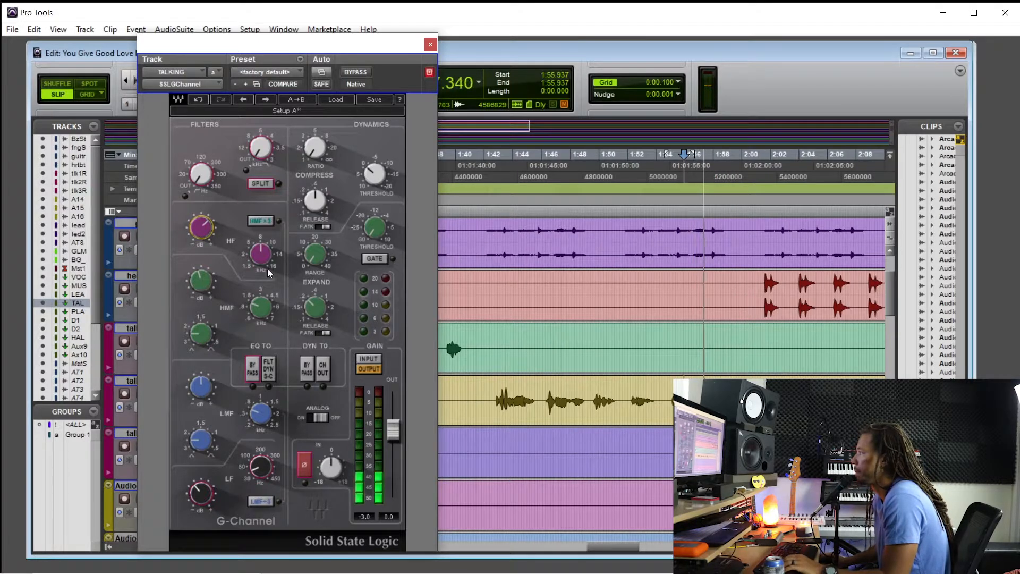
{"action": "left_click", "coordinate": [253, 367]}
{"action": "left_click", "coordinate": [253, 368]}
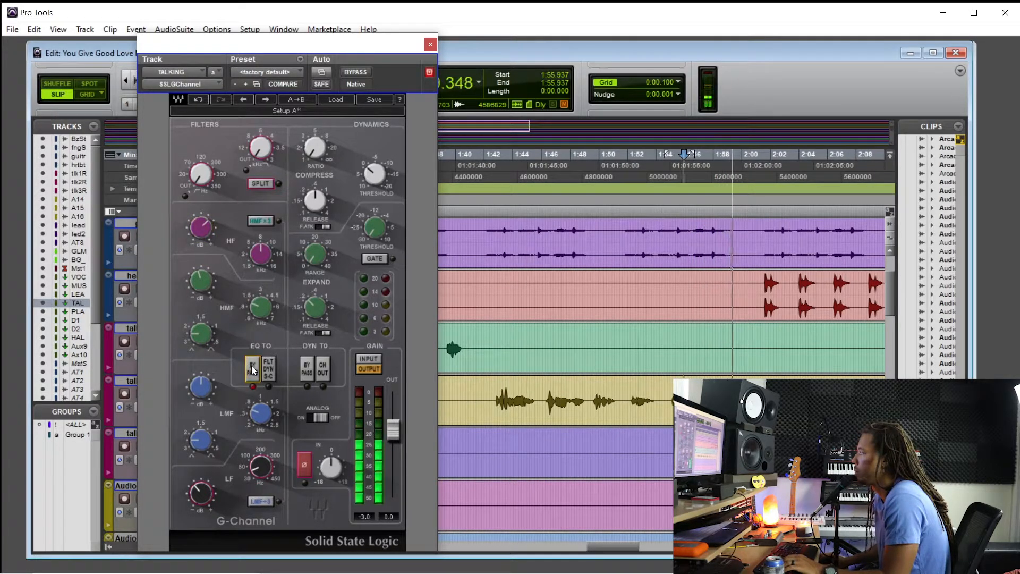
Step: Engage the high-pass filter in the TALKING aux's SSLGChannel, close the plug-in window and stop playback
{"action": "left_click_drag", "start_coordinate": [197, 177], "coordinate": [196, 169]}
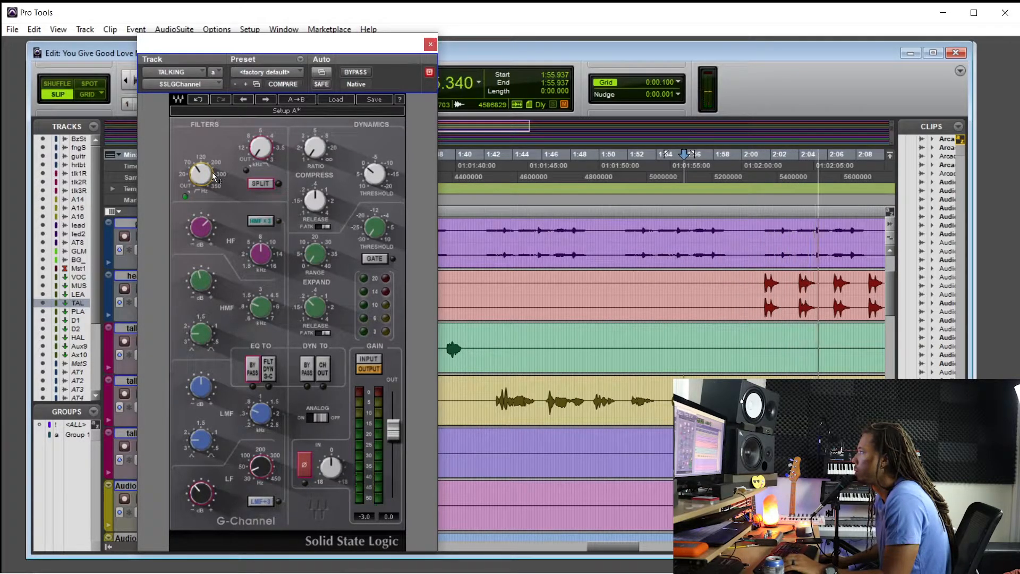
{"action": "left_click", "coordinate": [431, 44]}
{"action": "key", "text": "space"}
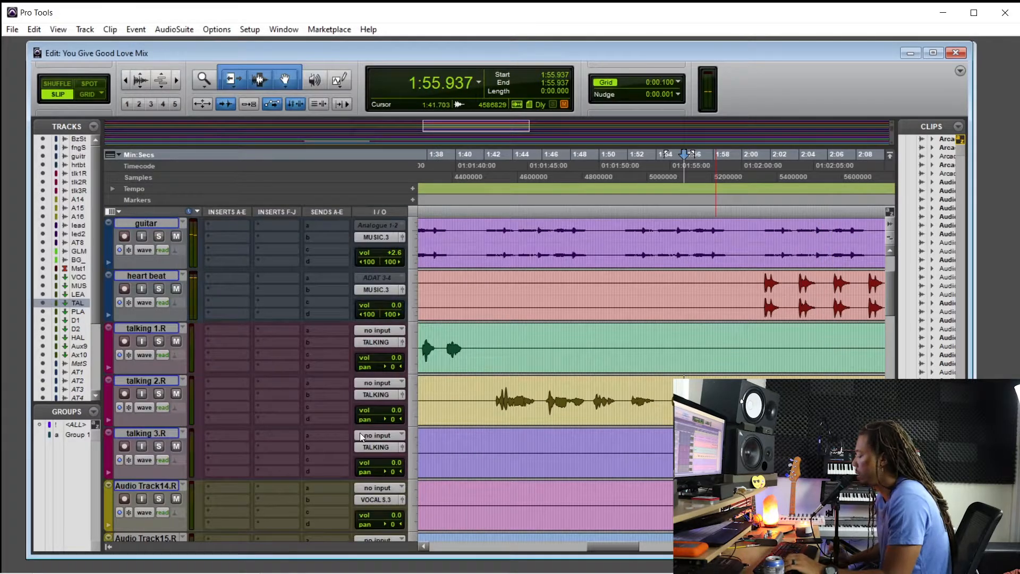
Step: Unmute the lead vocal track and the music aux in the Mix window, and play from just before the talking 2 phrase near 1:42
{"action": "key", "text": "ctrl+equal"}
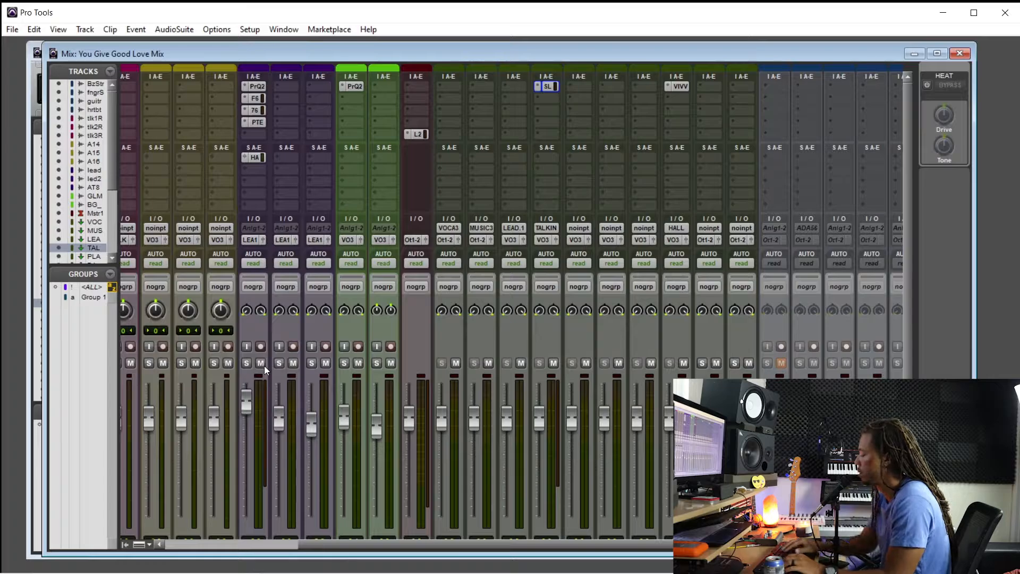
{"action": "key", "text": "ctrl+equal"}
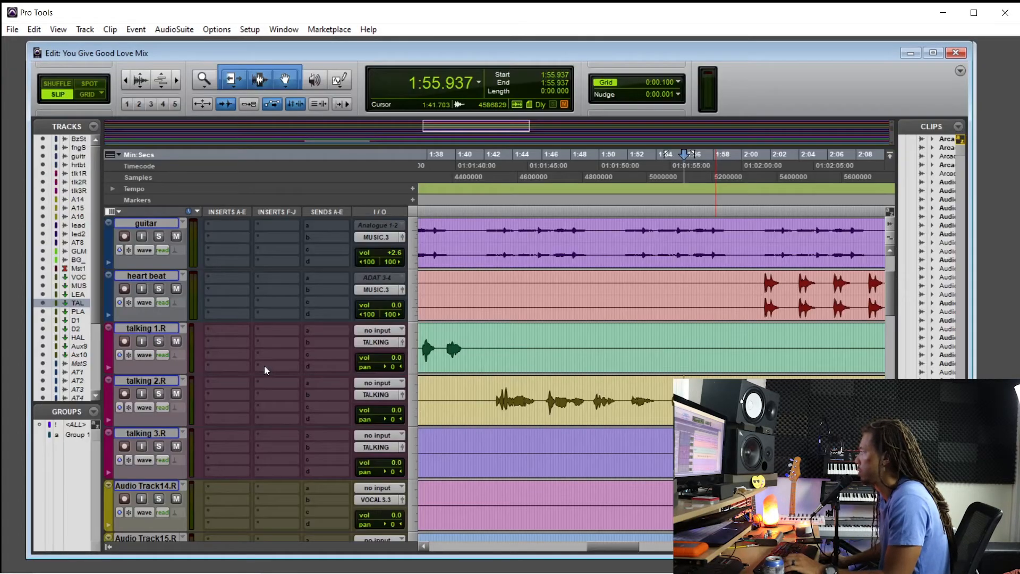
{"action": "left_click", "coordinate": [490, 390]}
{"action": "key", "text": "space"}
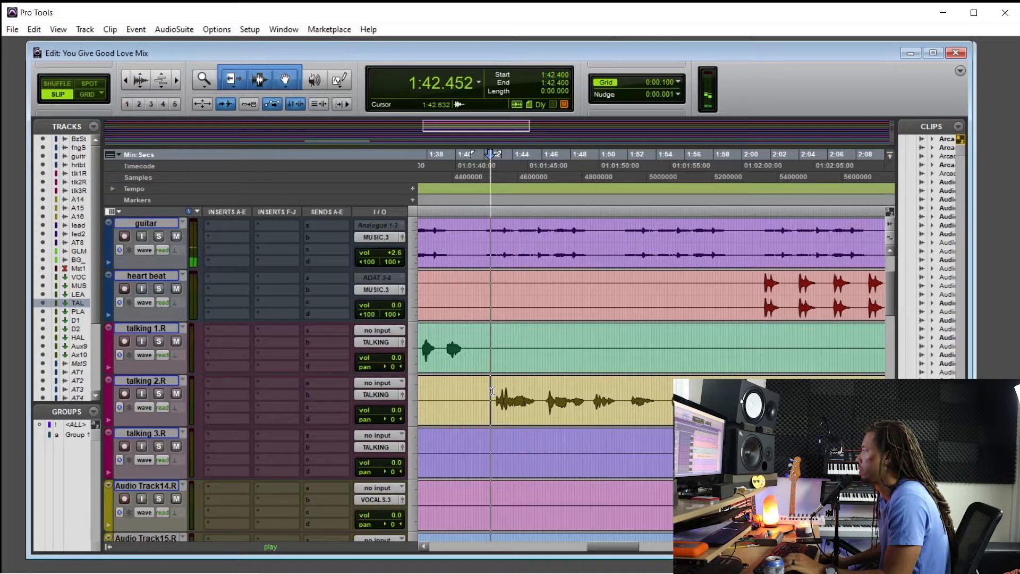
Step: Raise the TALKING aux's volume to about +3.2 dB during playback and open its SSLGChannel plug-in
{"action": "key", "text": "ctrl+equal"}
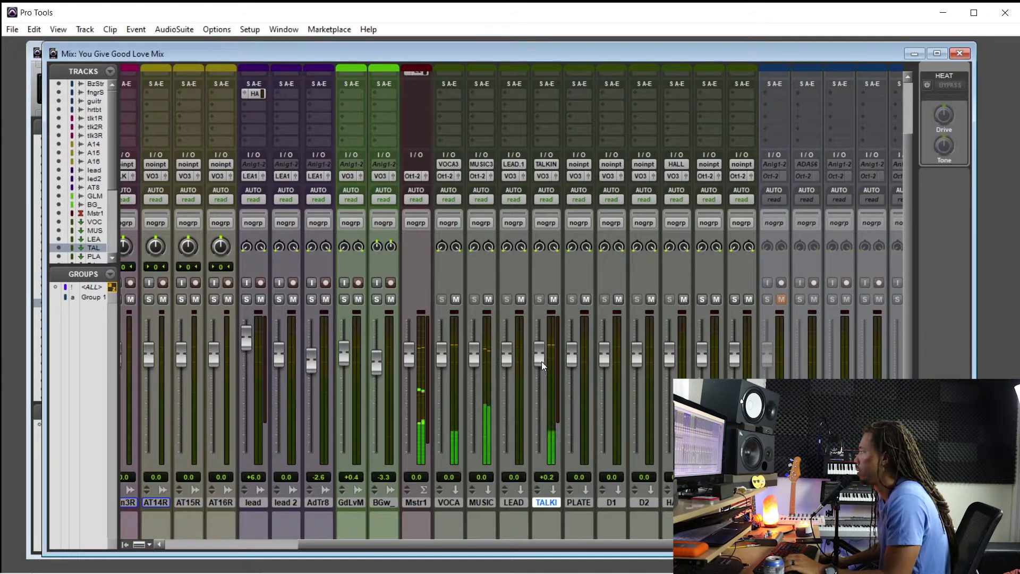
{"action": "left_click_drag", "start_coordinate": [541, 361], "coordinate": [549, 334]}
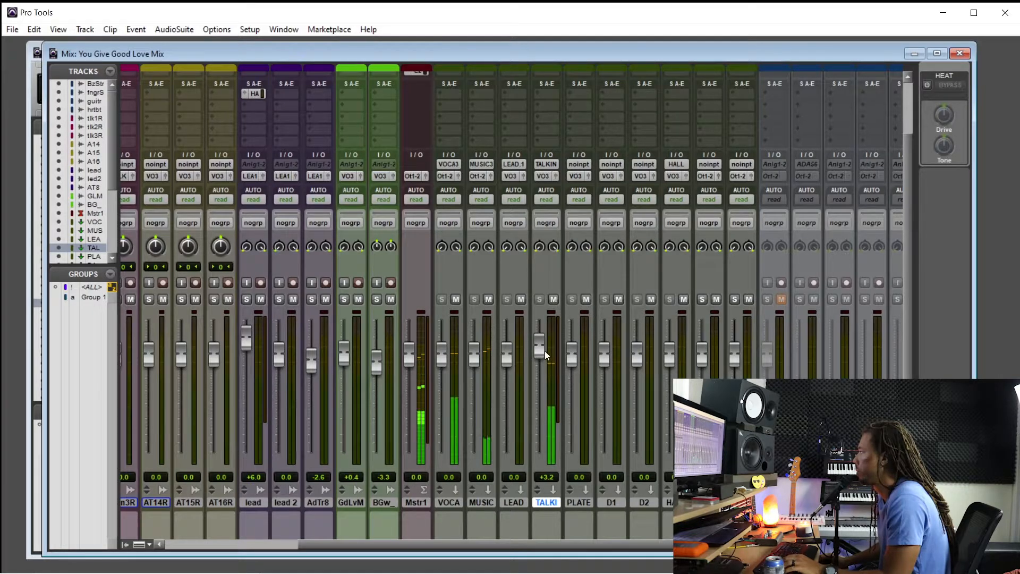
{"action": "scroll", "coordinate": [533, 235], "scroll_direction": "up", "scroll_amount": 2}
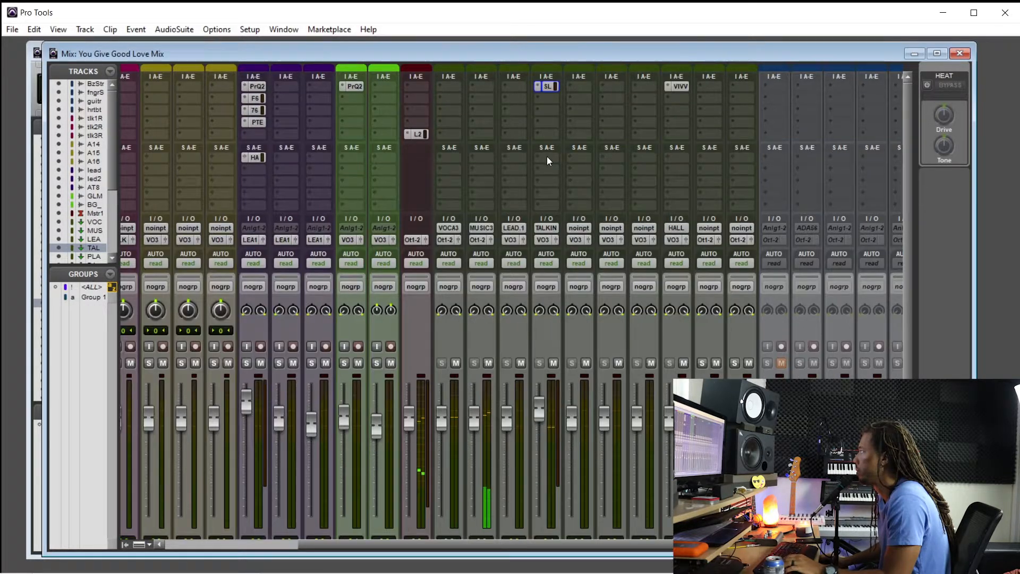
{"action": "left_click", "coordinate": [550, 87]}
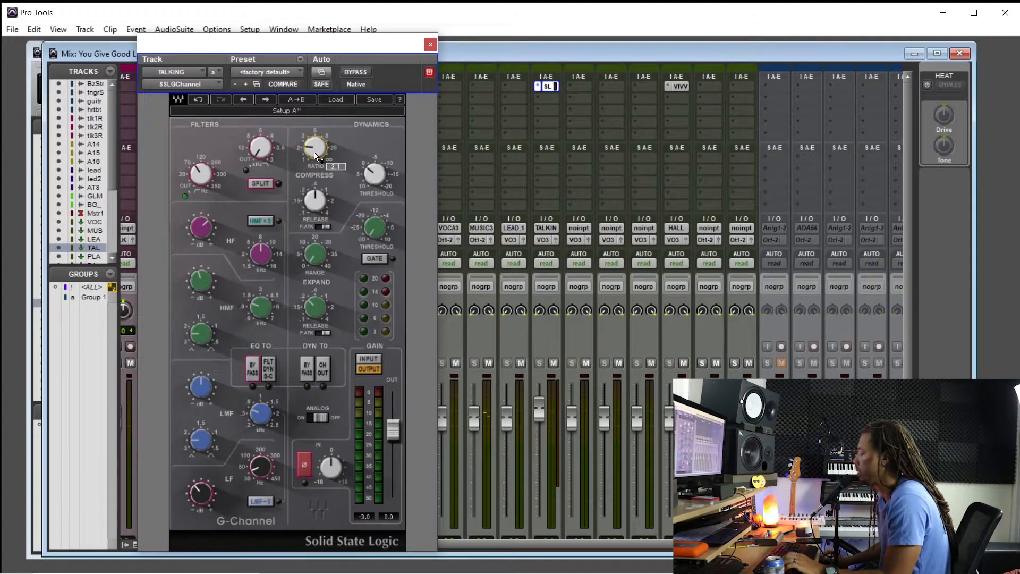
Step: Stop playback, place the play cursor on talking 2 at about 1:41.982 and play from there
{"action": "key", "text": "ctrl+equal"}
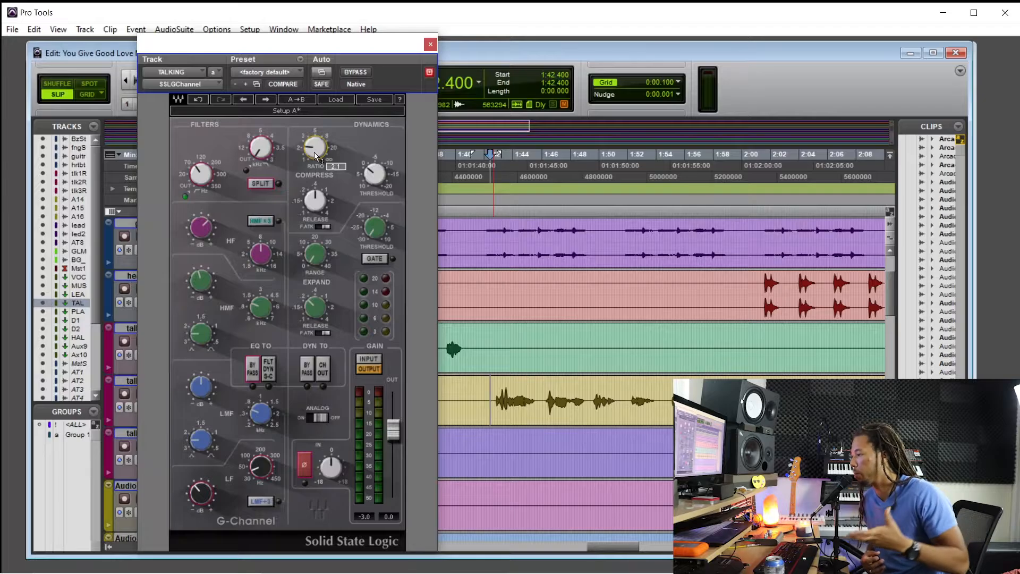
{"action": "key", "text": "space"}
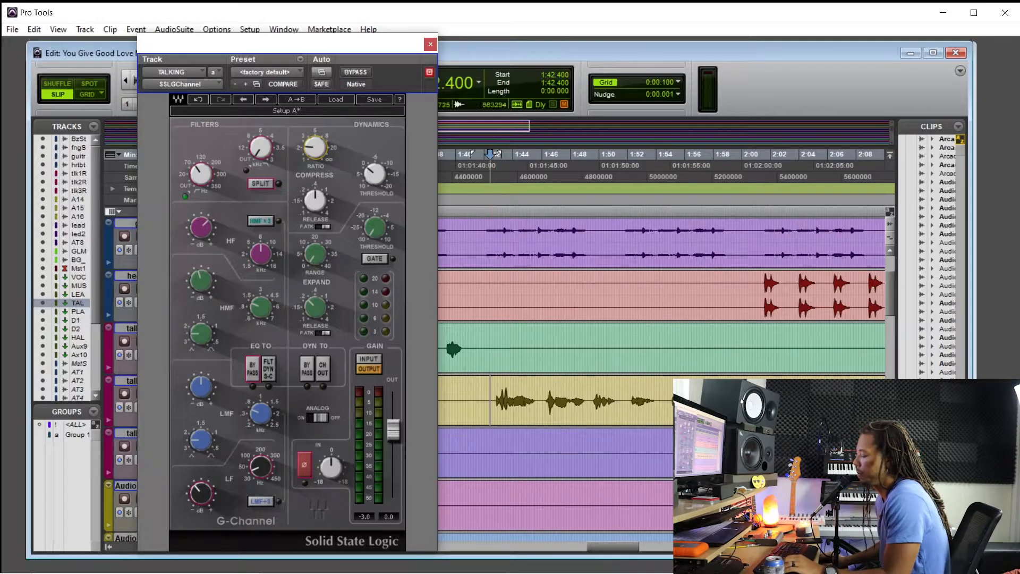
{"action": "key", "text": "ctrl+["}
{"action": "key", "text": "ctrl+["}
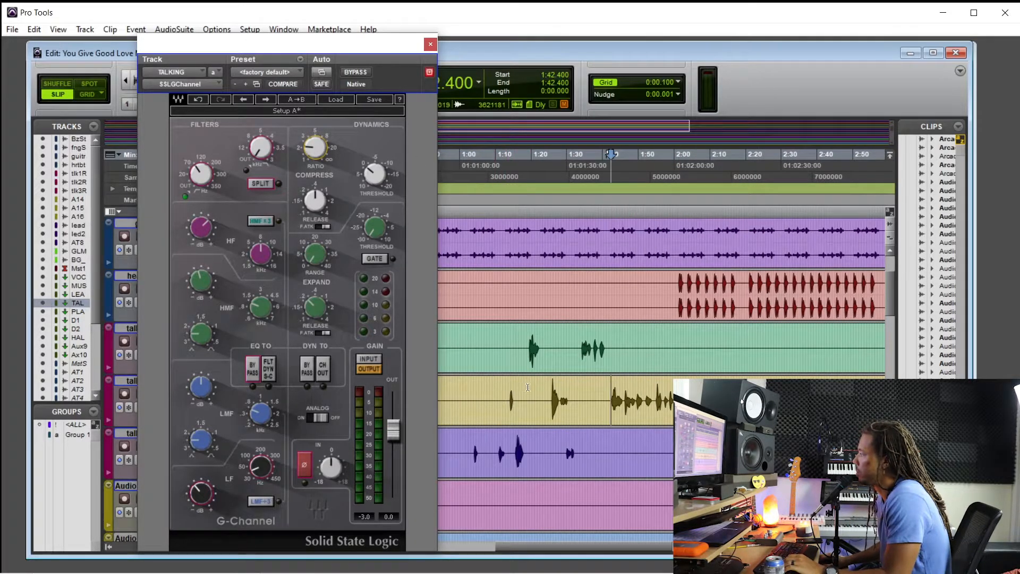
{"action": "left_click", "coordinate": [610, 388]}
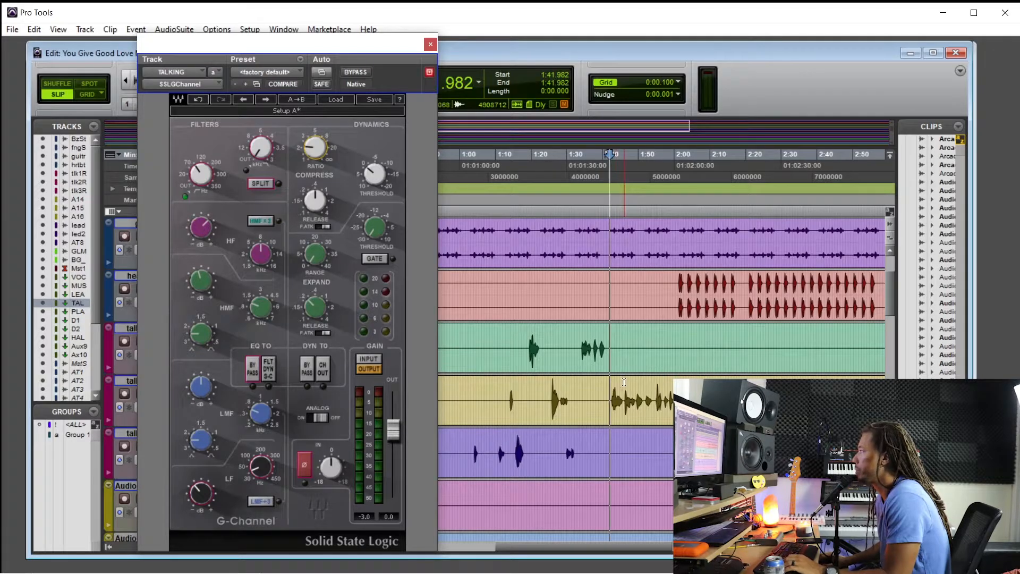
{"action": "key", "text": "space"}
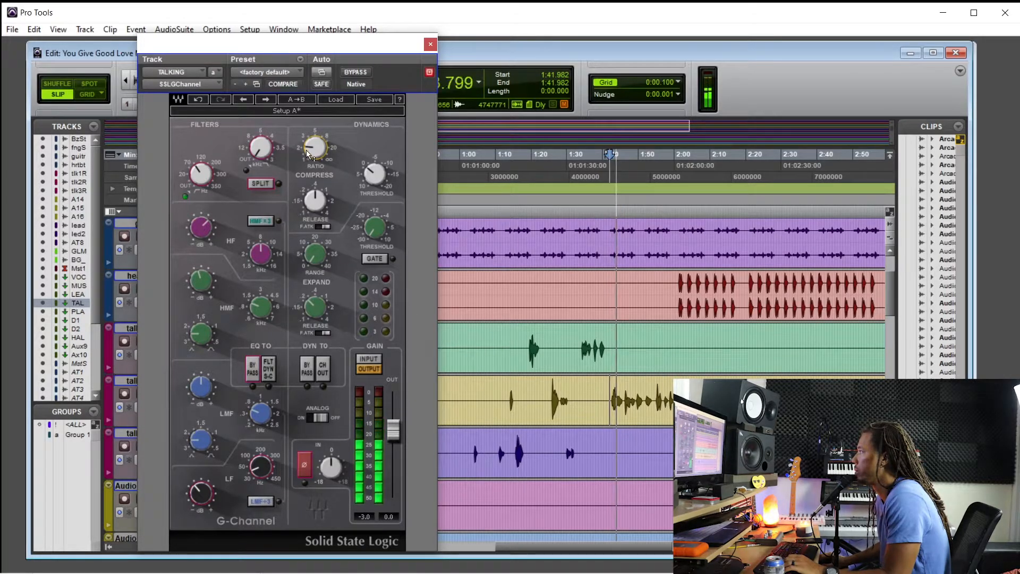
Step: Lower the compressor threshold in the TALKING aux's SSLGChannel, nudge the aux's volume up further and close the plug-in window
{"action": "left_click_drag", "start_coordinate": [376, 182], "coordinate": [376, 141]}
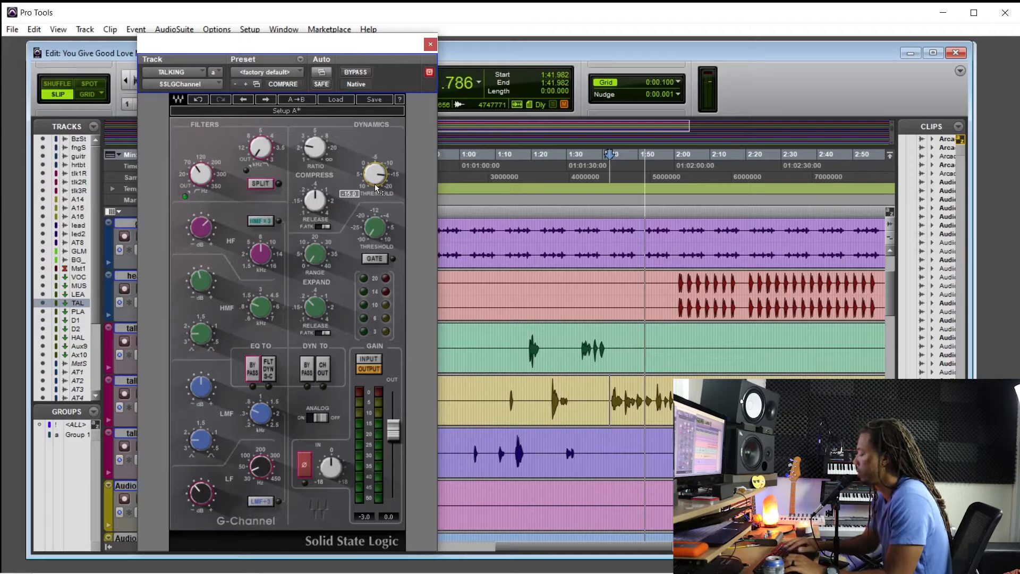
{"action": "key", "text": "ctrl+equal"}
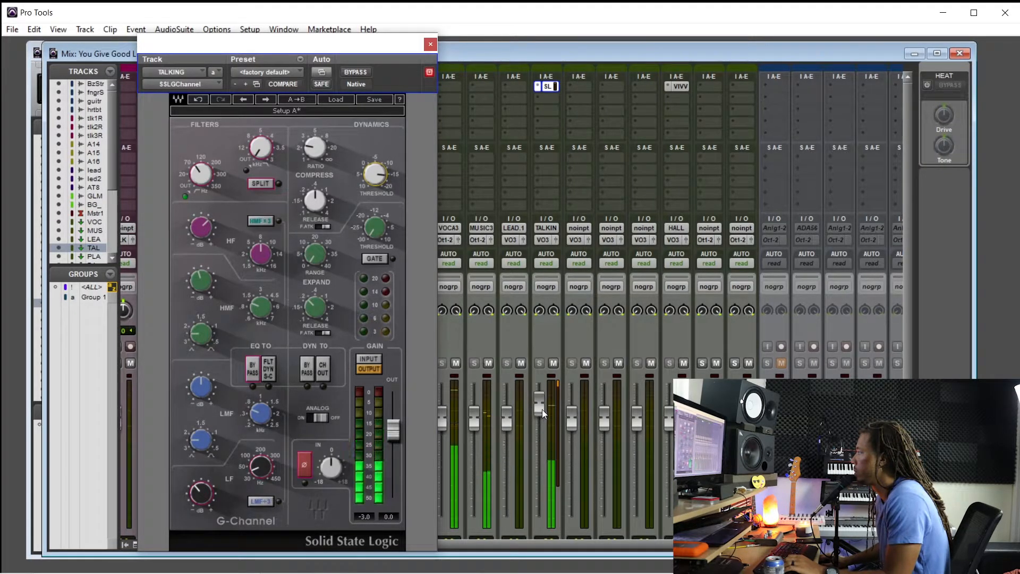
{"action": "left_click_drag", "start_coordinate": [542, 409], "coordinate": [542, 406]}
{"action": "left_click_drag", "start_coordinate": [375, 178], "coordinate": [376, 175]}
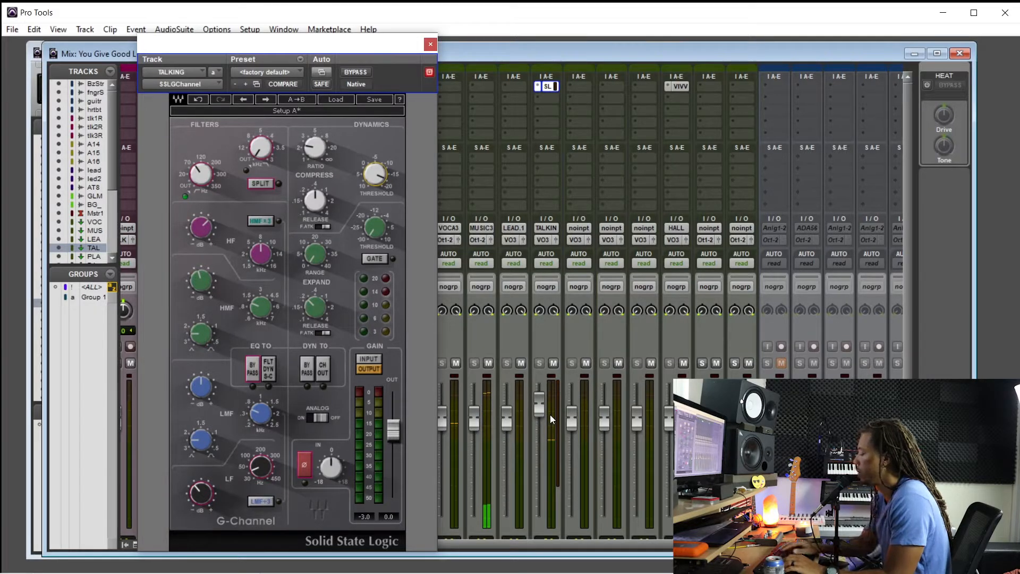
{"action": "key", "text": "ctrl+equal"}
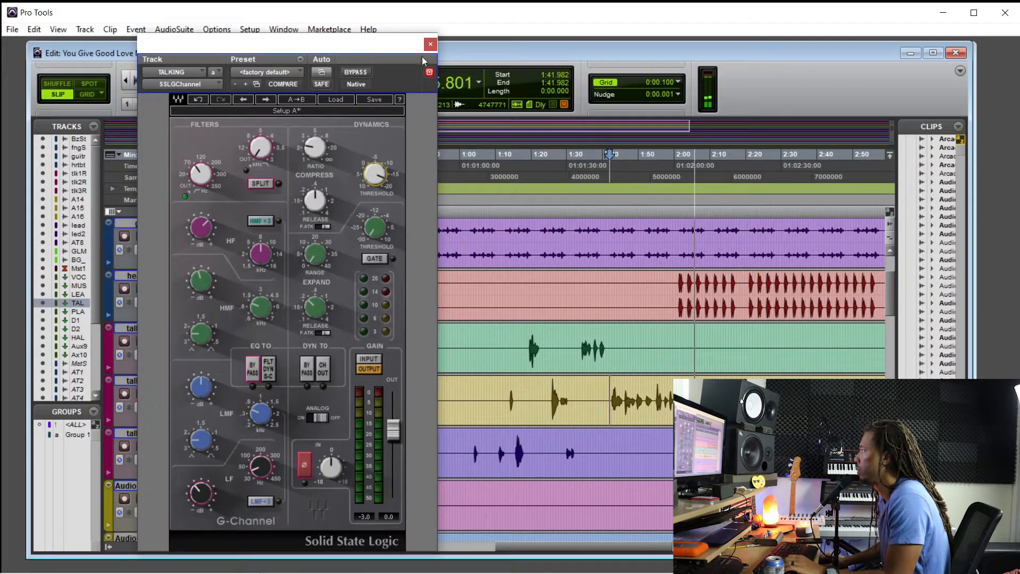
{"action": "left_click", "coordinate": [430, 44]}
Step: Raise the heart beat track's volume to about +0.8 dB in the Mix window during playback
{"action": "scroll", "coordinate": [500, 362], "scroll_direction": "up", "scroll_amount": 1}
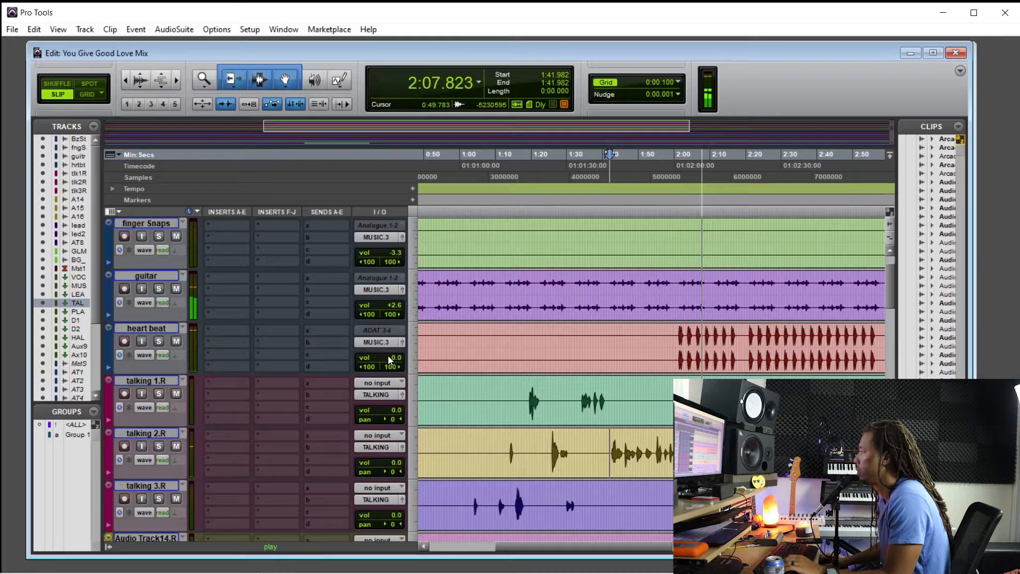
{"action": "key", "text": "ctrl+equal"}
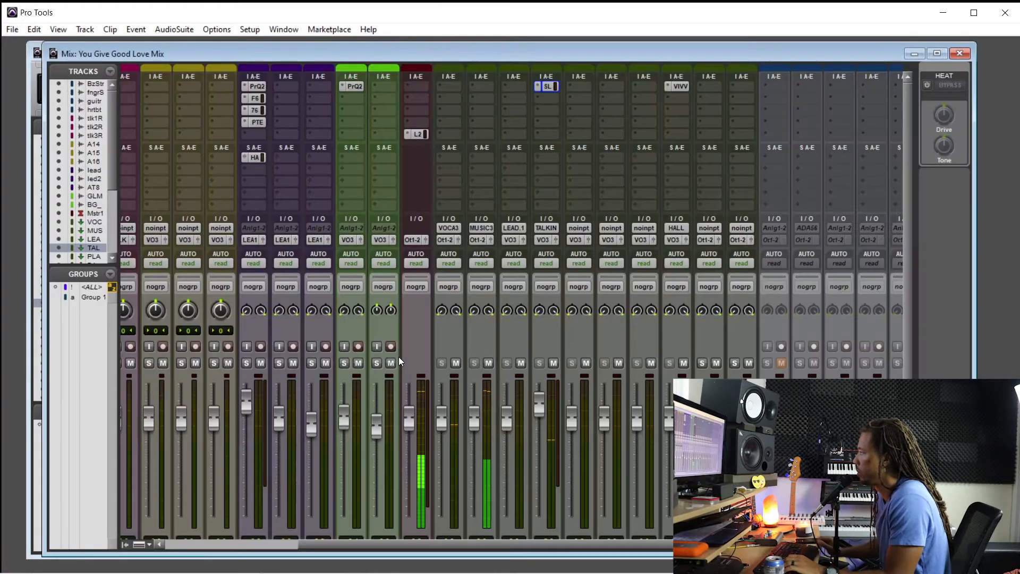
{"action": "scroll", "coordinate": [431, 500], "scroll_direction": "down", "scroll_amount": 1}
{"action": "left_click_drag", "start_coordinate": [447, 544], "coordinate": [48, 496]}
{"action": "left_click_drag", "start_coordinate": [222, 359], "coordinate": [225, 357]}
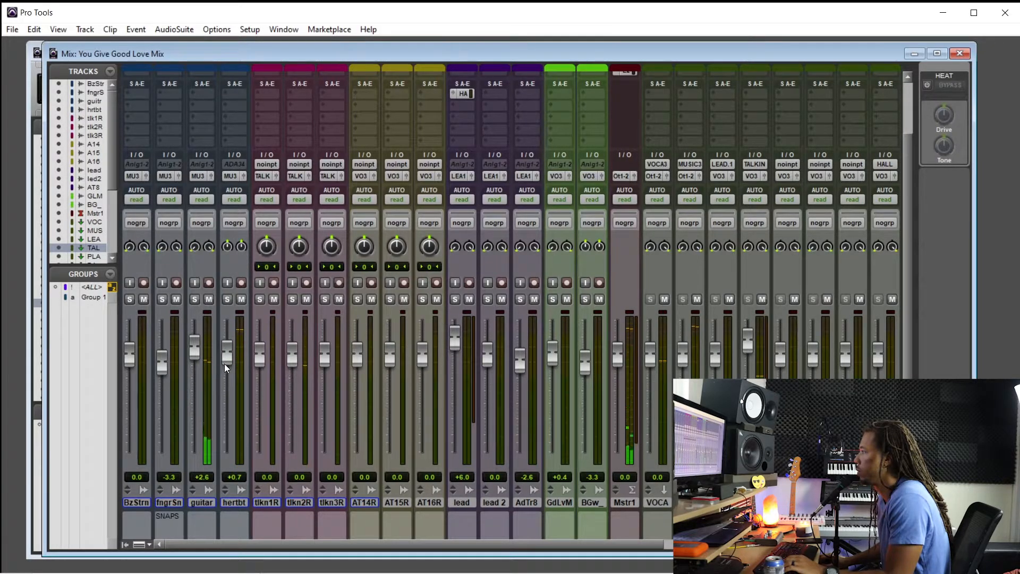
{"action": "left_click_drag", "start_coordinate": [224, 363], "coordinate": [231, 355]}
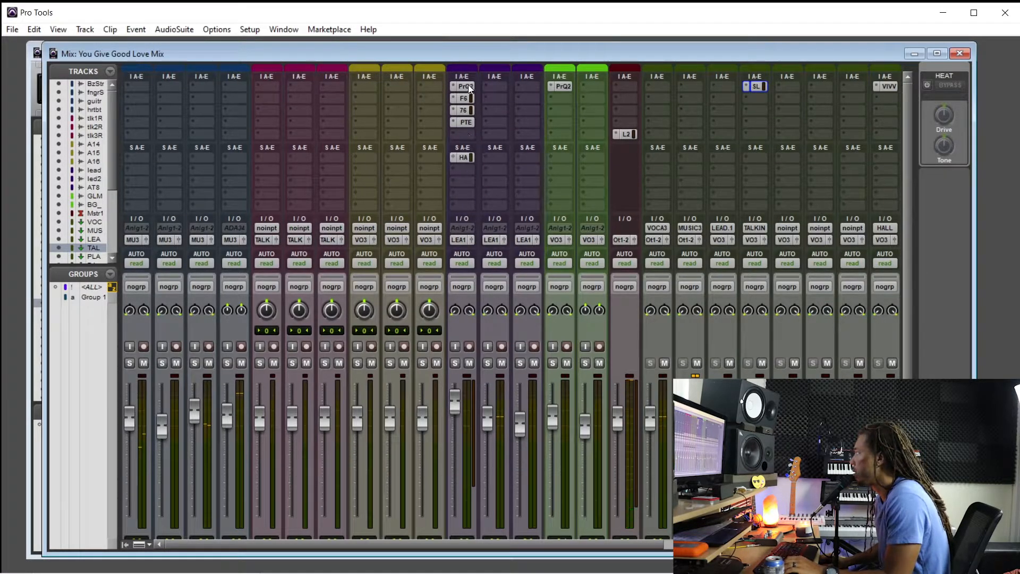
Step: Copy the lead track's Pro-Q 2, F6, CLA-76 and PulseTecEQs inserts and its HALL send to lead 2, and select lead 2
{"action": "left_click_drag", "start_coordinate": [480, 98], "coordinate": [495, 98]}
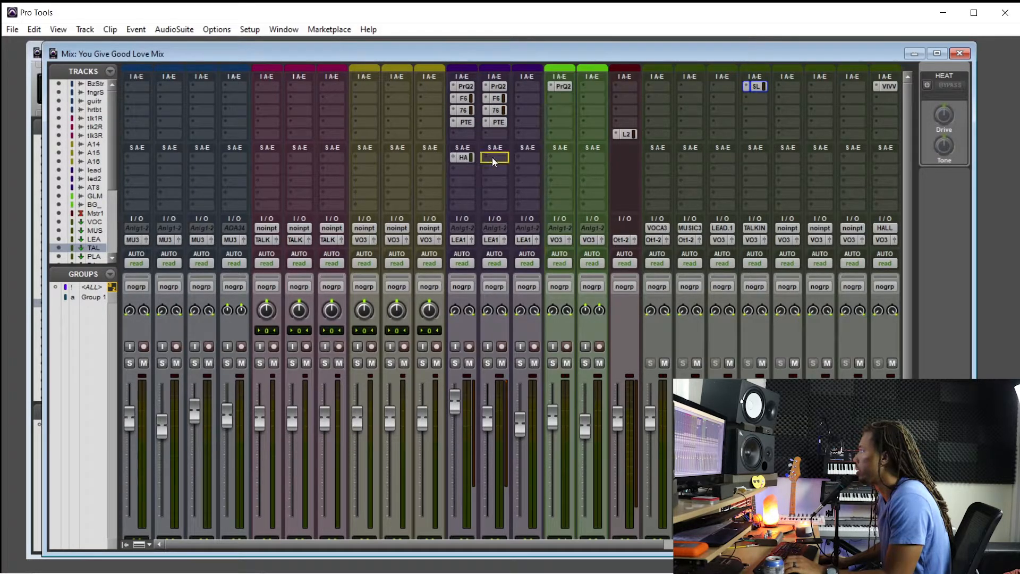
{"action": "scroll", "coordinate": [497, 415], "scroll_direction": "down", "scroll_amount": 3}
{"action": "left_click", "coordinate": [494, 502]}
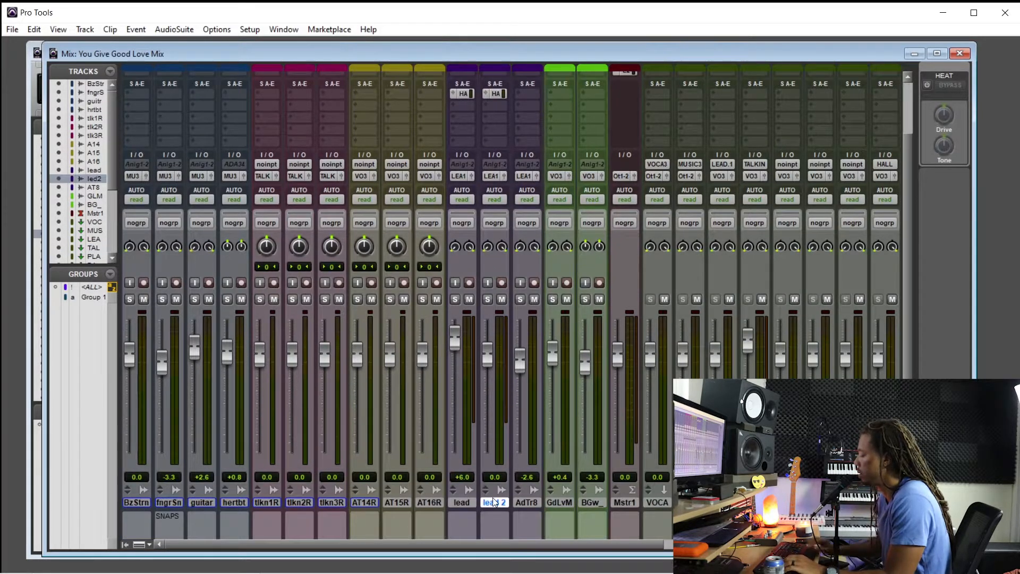
Step: Find lead 2 in the Edit window, place the play cursor at about 2:17.462 and start playback
{"action": "key", "text": "ctrl+equal"}
{"action": "scroll", "coordinate": [622, 351], "scroll_direction": "down", "scroll_amount": 10}
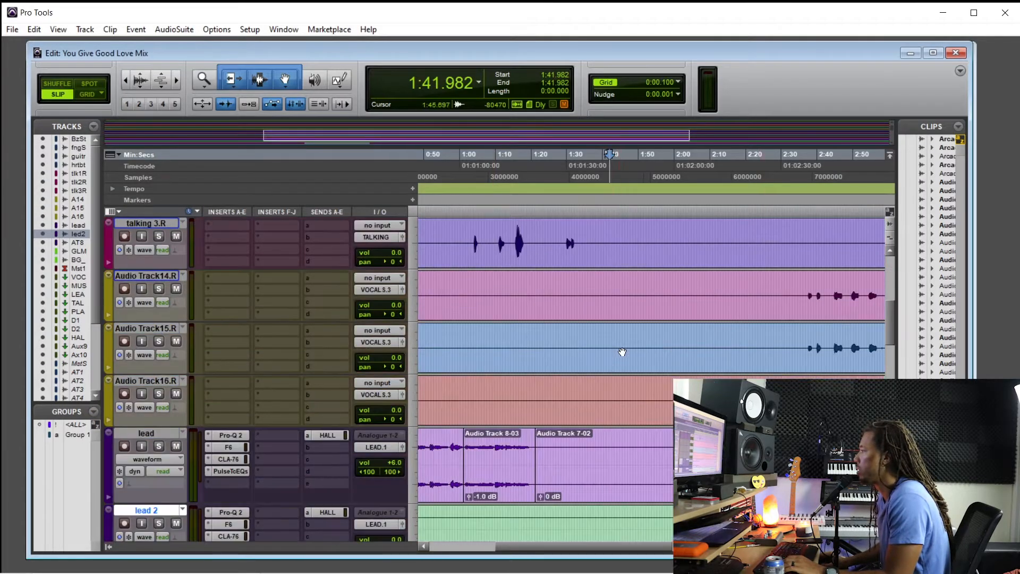
{"action": "left_click", "coordinate": [739, 425]}
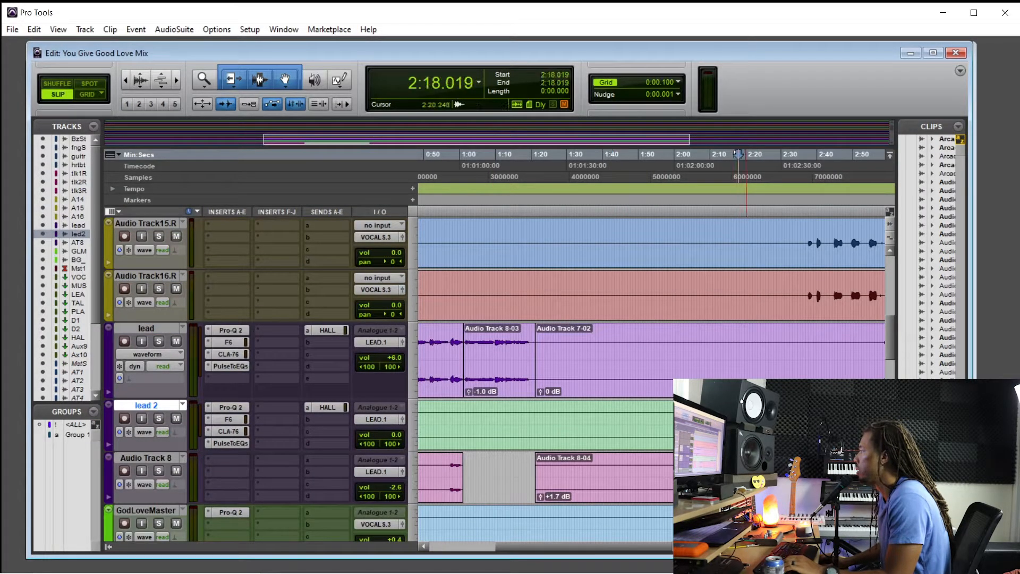
{"action": "left_click", "coordinate": [749, 425]}
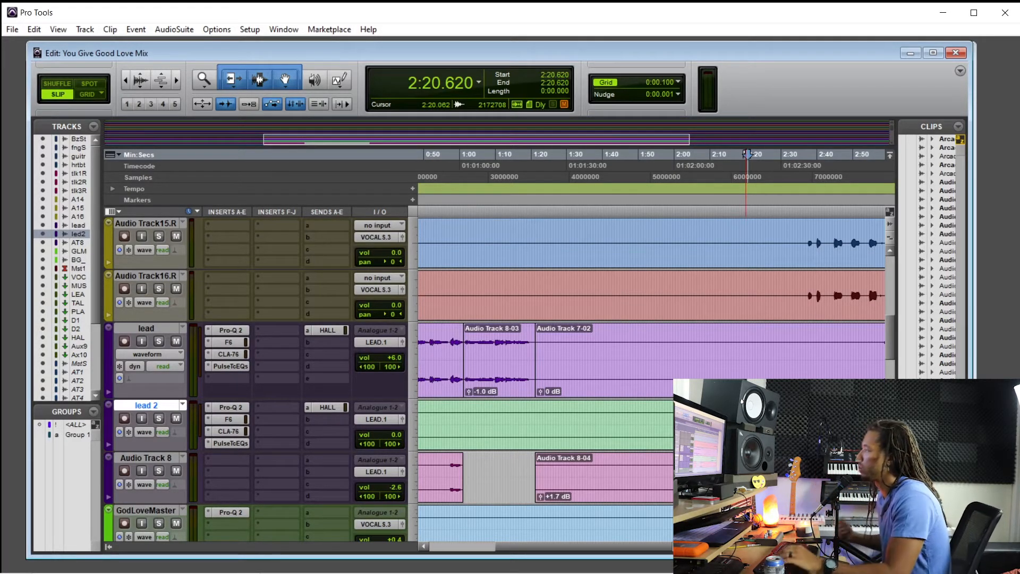
{"action": "left_click", "coordinate": [746, 155]}
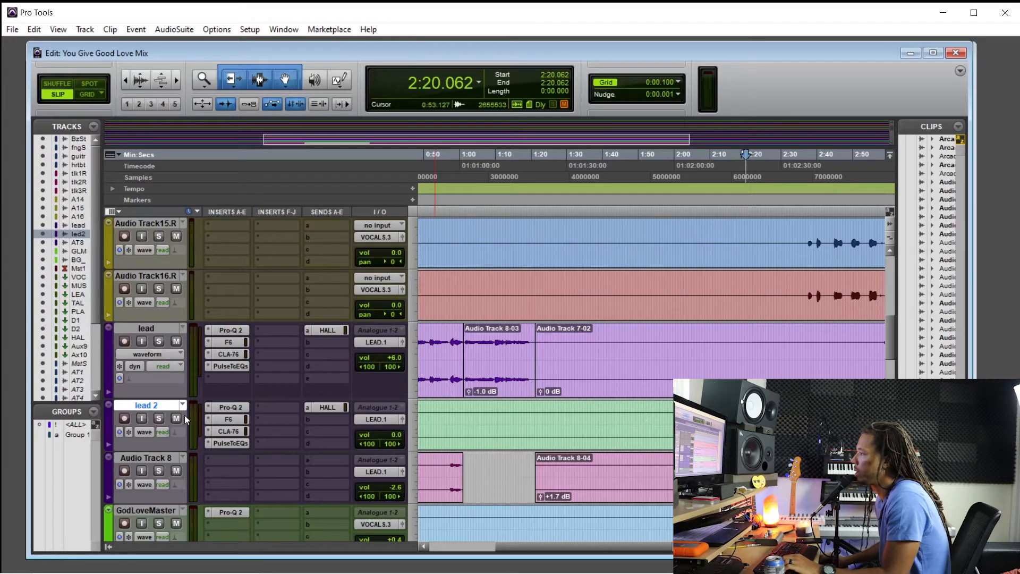
{"action": "left_click", "coordinate": [745, 154]}
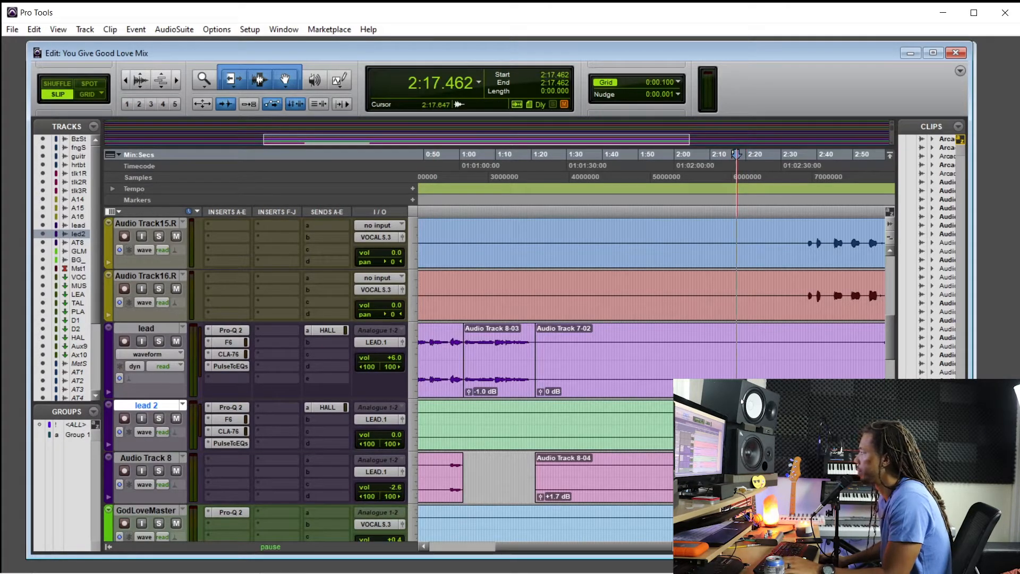
{"action": "key", "text": "space"}
Step: Raise lead 2's volume to about +5.2 dB and set its HALL send level to about -18.5 dB
{"action": "key", "text": "ctrl+equal"}
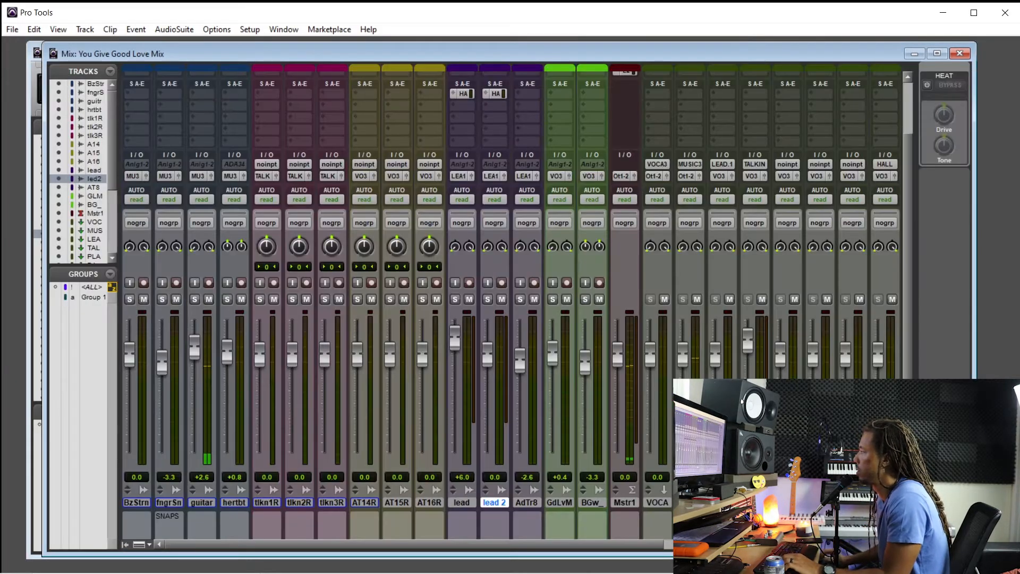
{"action": "left_click_drag", "start_coordinate": [488, 366], "coordinate": [496, 305]}
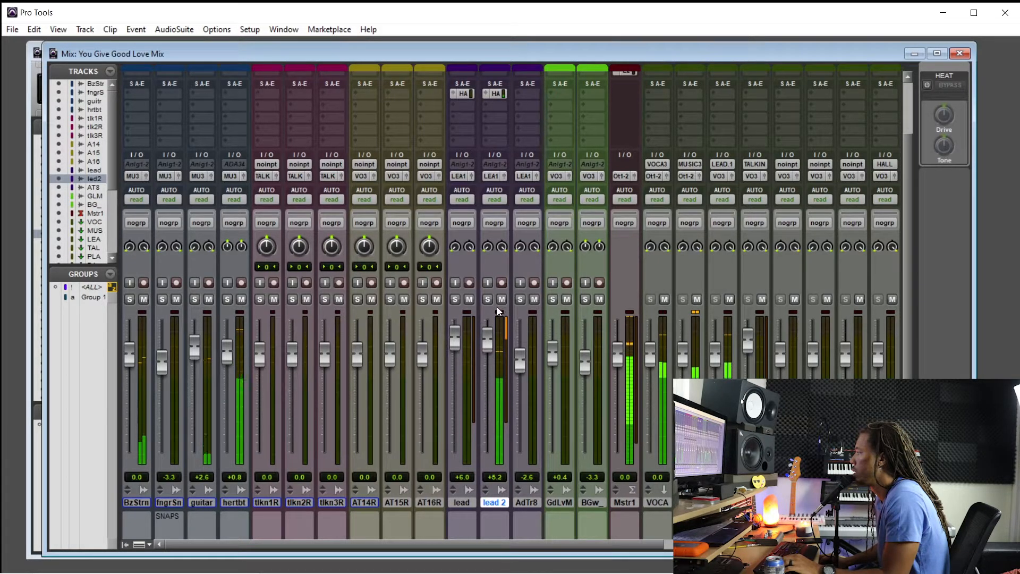
{"action": "scroll", "coordinate": [493, 164], "scroll_direction": "up", "scroll_amount": 2}
{"action": "left_click", "coordinate": [499, 126]}
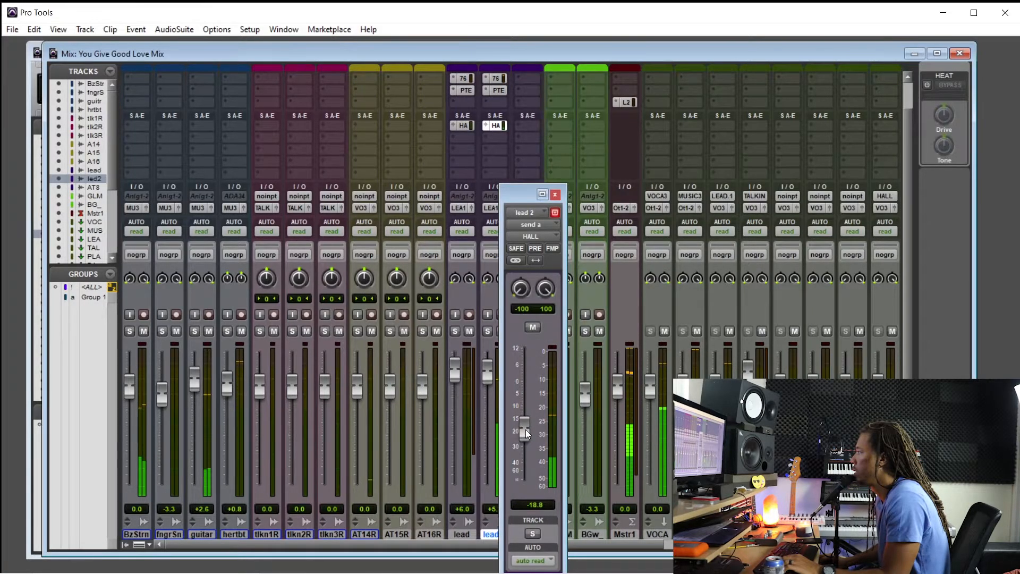
{"action": "left_click_drag", "start_coordinate": [525, 431], "coordinate": [527, 430]}
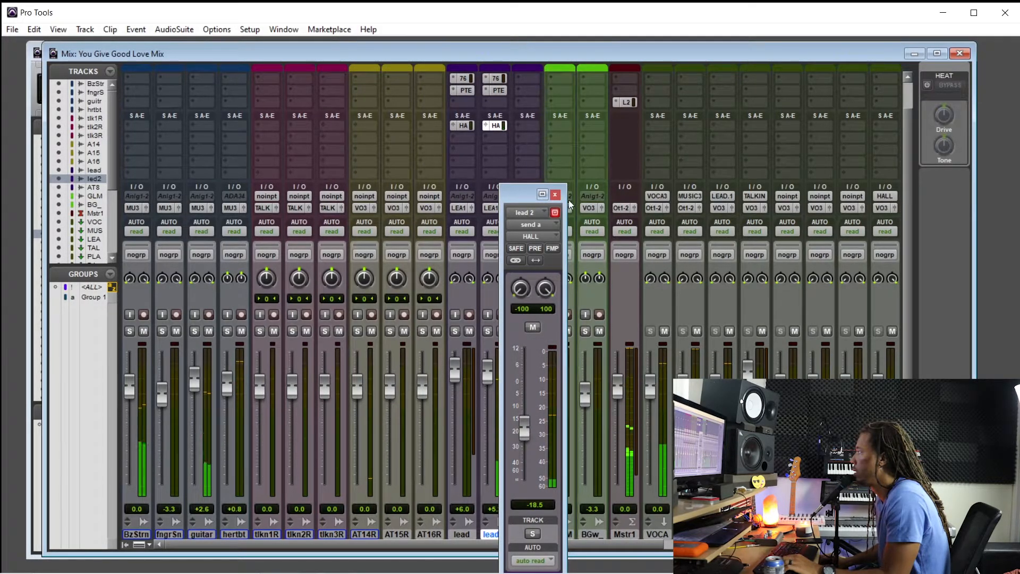
{"action": "left_click", "coordinate": [555, 194]}
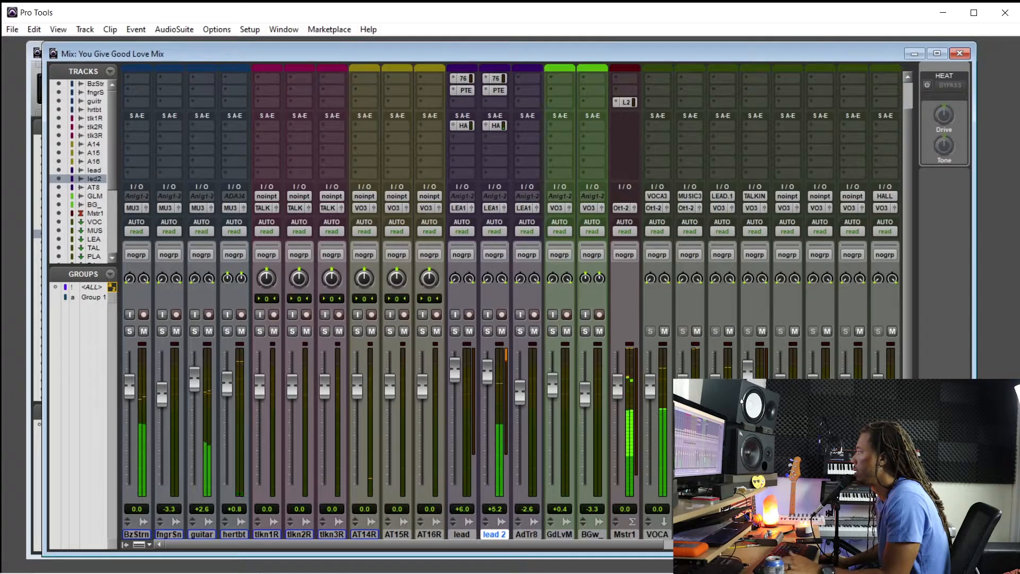
Step: Insert the stereo H-Delay multichannel plug-in on the D1 aux's first insert slot and reduce its feedback slightly
{"action": "scroll", "coordinate": [827, 120], "scroll_direction": "up", "scroll_amount": 1}
{"action": "left_click", "coordinate": [824, 85]}
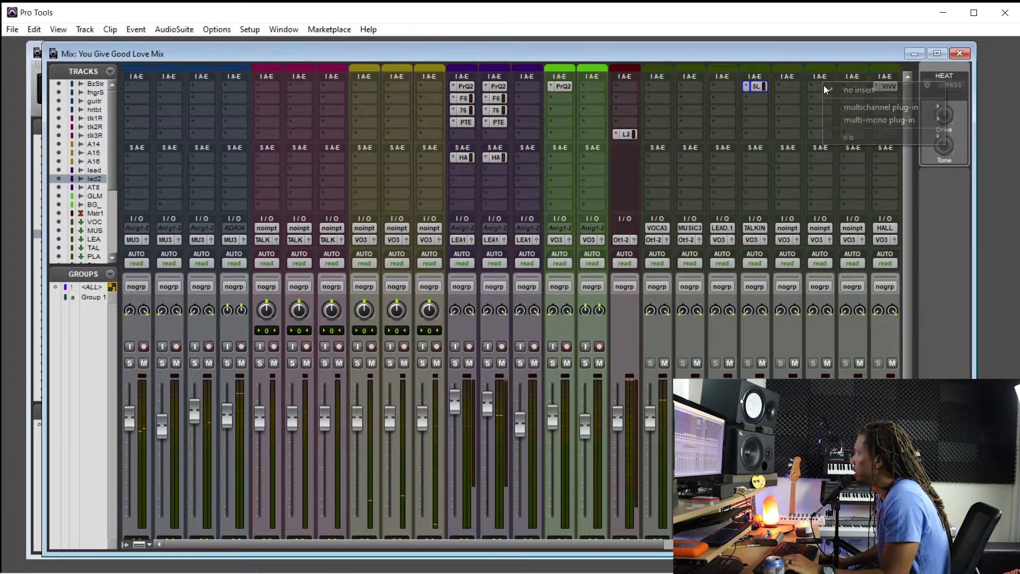
{"action": "mouse_move", "coordinate": [910, 105]}
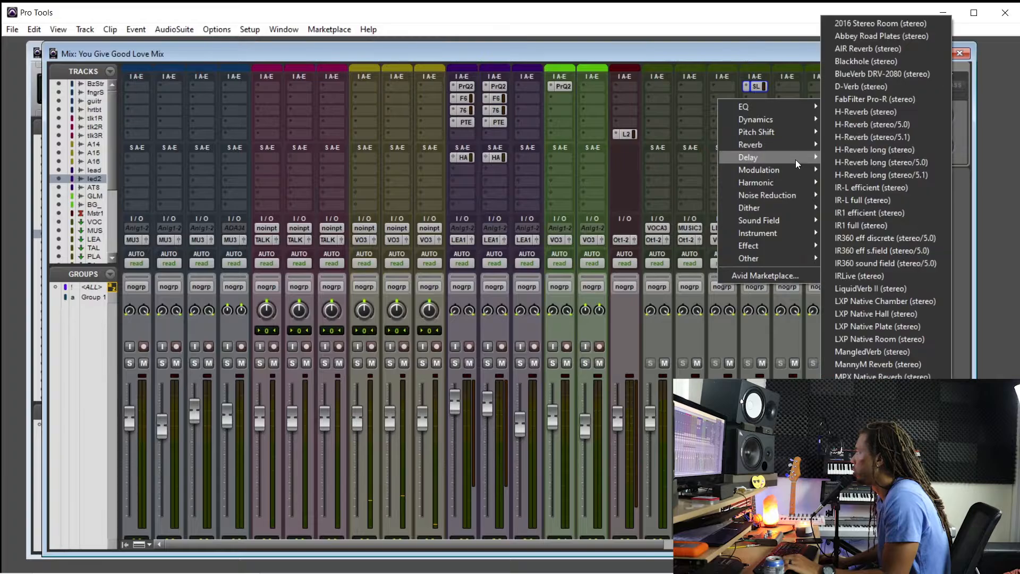
{"action": "mouse_move", "coordinate": [796, 159]}
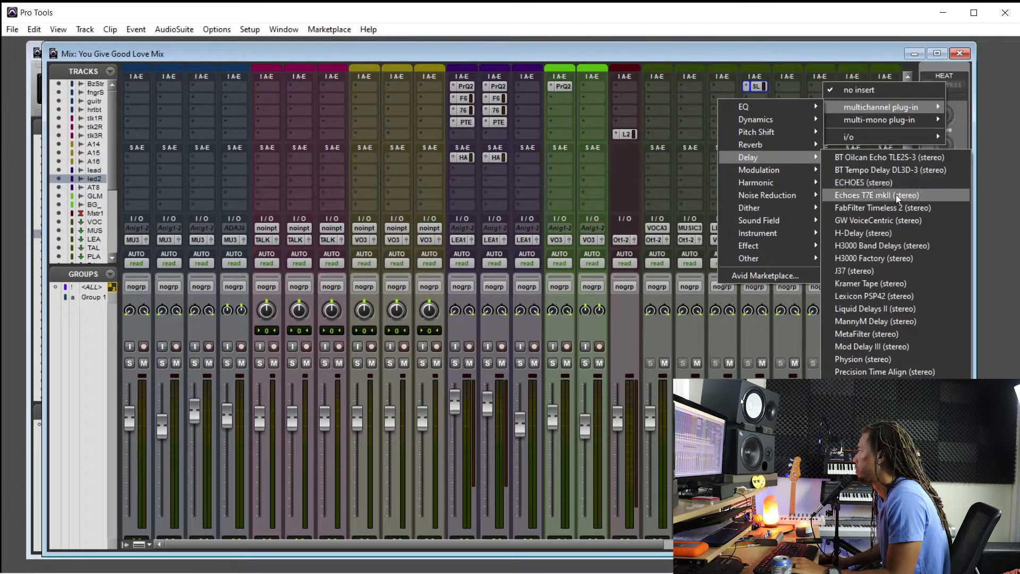
{"action": "left_click", "coordinate": [893, 232]}
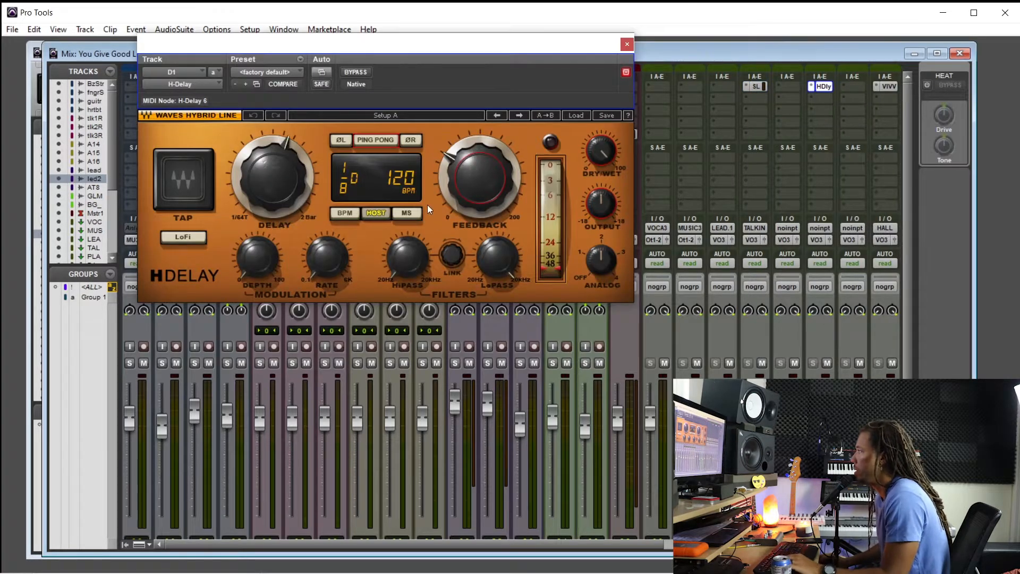
{"action": "left_click_drag", "start_coordinate": [535, 99], "coordinate": [528, 146]}
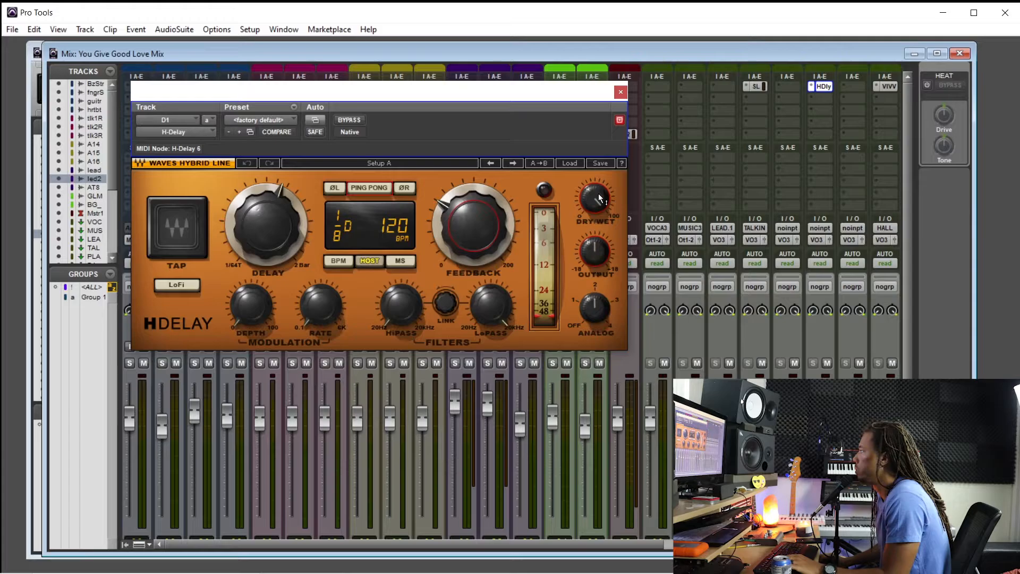
{"action": "left_click_drag", "start_coordinate": [495, 232], "coordinate": [495, 240]}
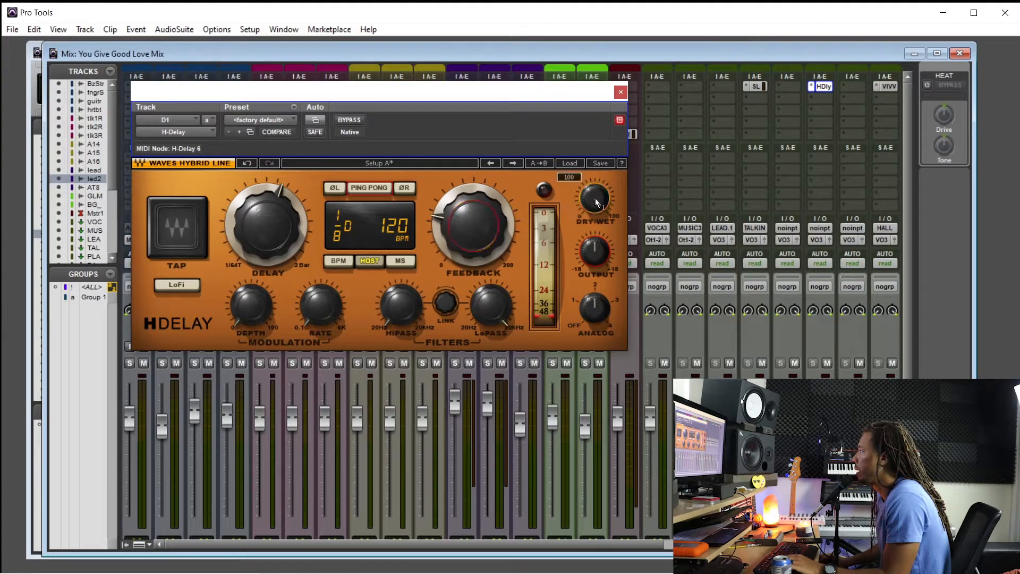
Step: Close the H-Delay window and add a send from lead 2's send slot b to the D1 track
{"action": "left_click", "coordinate": [621, 91]}
{"action": "scroll", "coordinate": [662, 254], "scroll_direction": "down", "scroll_amount": 1}
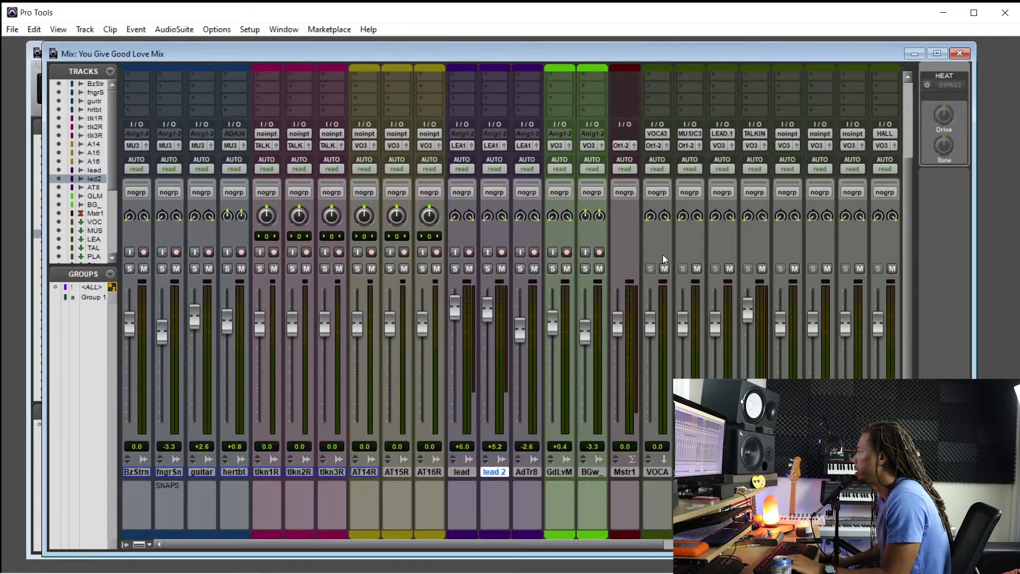
{"action": "scroll", "coordinate": [662, 254], "scroll_direction": "down", "scroll_amount": 1}
{"action": "left_click", "coordinate": [496, 105]}
{"action": "mouse_move", "coordinate": [544, 155]}
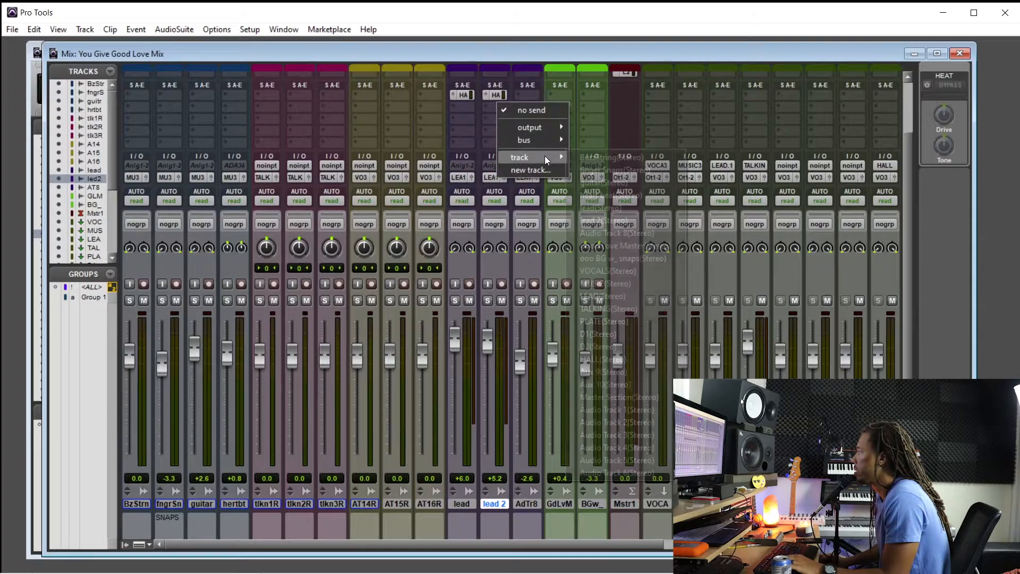
{"action": "left_click", "coordinate": [637, 333]}
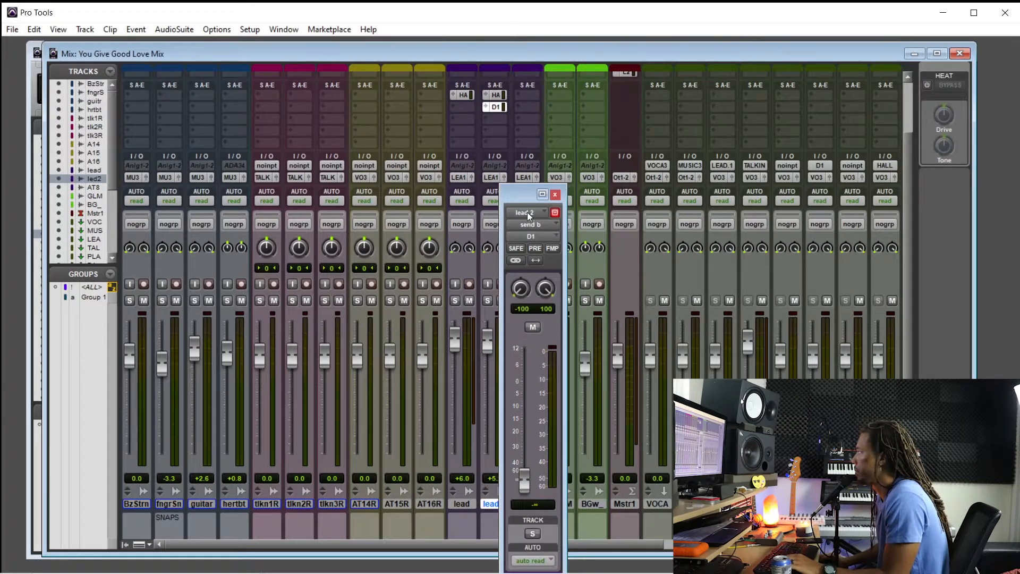
{"action": "left_click_drag", "start_coordinate": [525, 194], "coordinate": [550, 173]}
Step: Start playback from about 2:21.548 and raise lead 2's D1 send level to about -18.5 dB
{"action": "key", "text": "ctrl+equal"}
{"action": "left_click", "coordinate": [752, 209]}
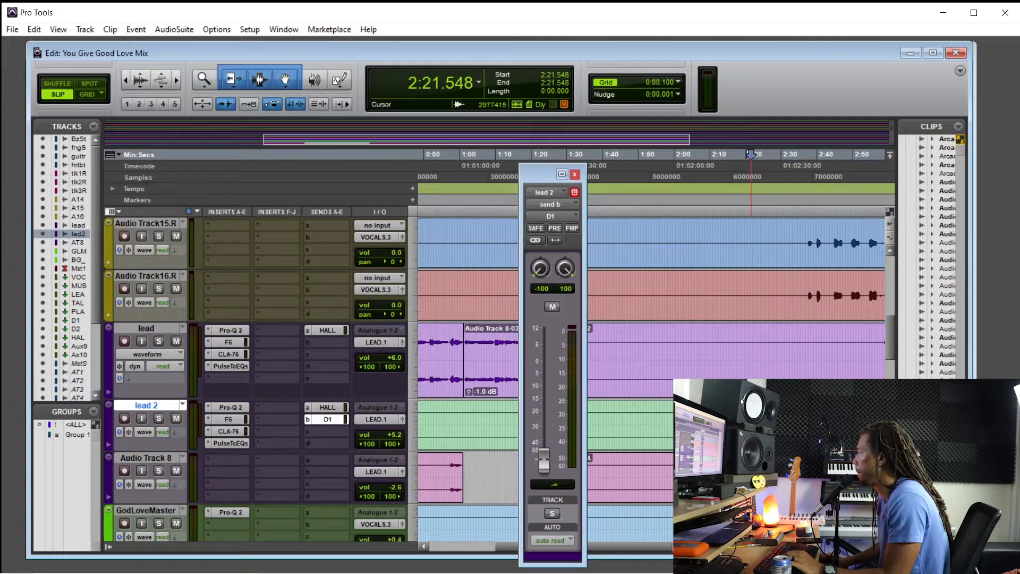
{"action": "key", "text": "space"}
{"action": "left_click_drag", "start_coordinate": [544, 458], "coordinate": [546, 407]}
Step: Switch the D1 aux's H-Delay to millisecond timing and set its delay to about 176 ms
{"action": "key", "text": "ctrl+equal"}
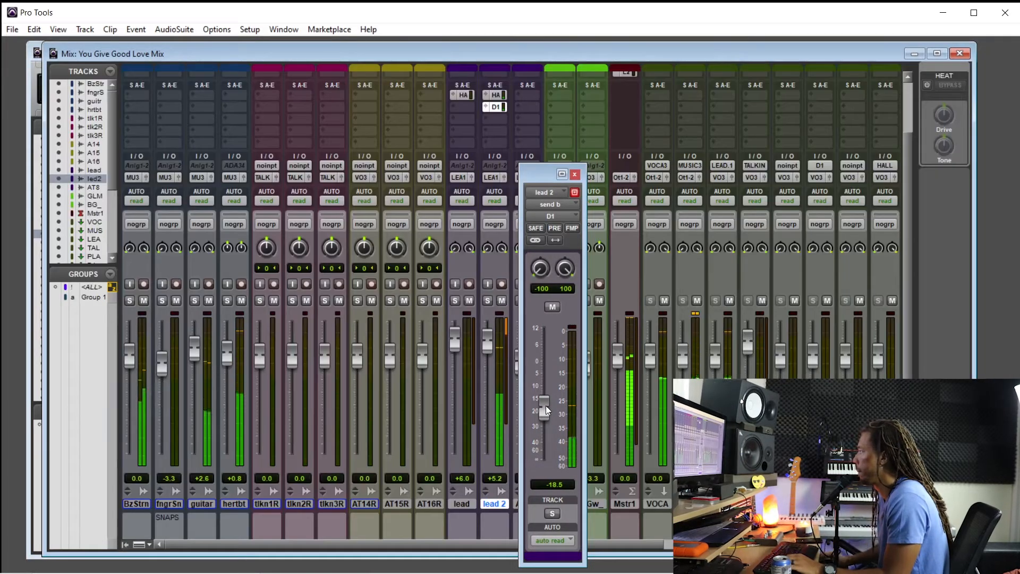
{"action": "scroll", "coordinate": [727, 278], "scroll_direction": "up", "scroll_amount": 3}
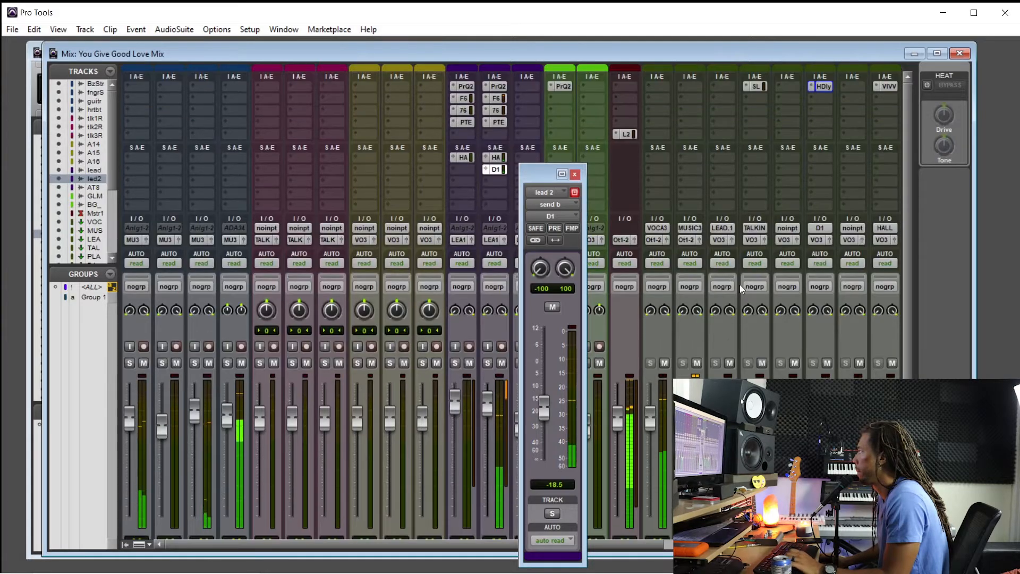
{"action": "left_click", "coordinate": [824, 87]}
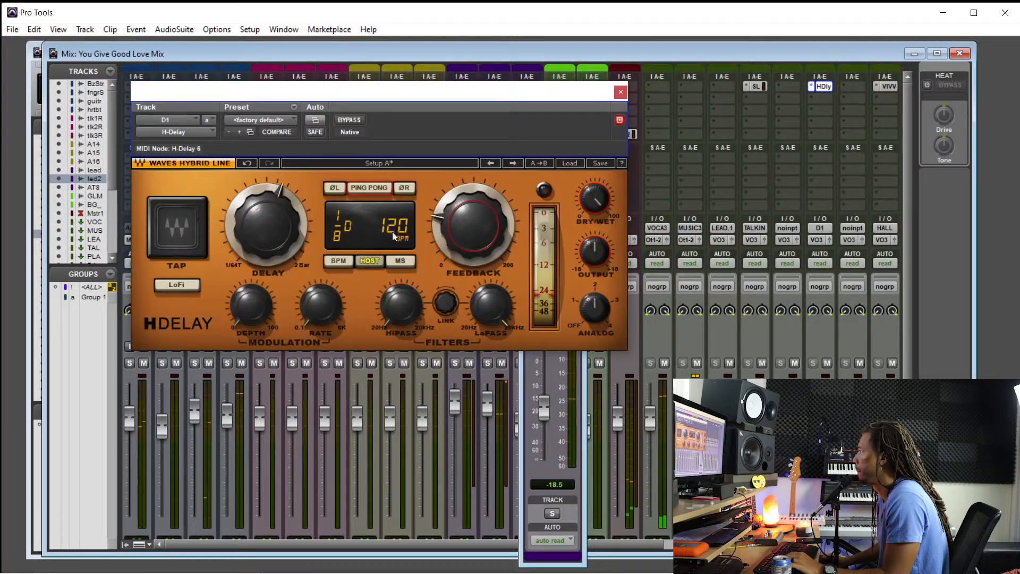
{"action": "left_click", "coordinate": [401, 261]}
{"action": "left_click_drag", "start_coordinate": [281, 193], "coordinate": [283, 209]}
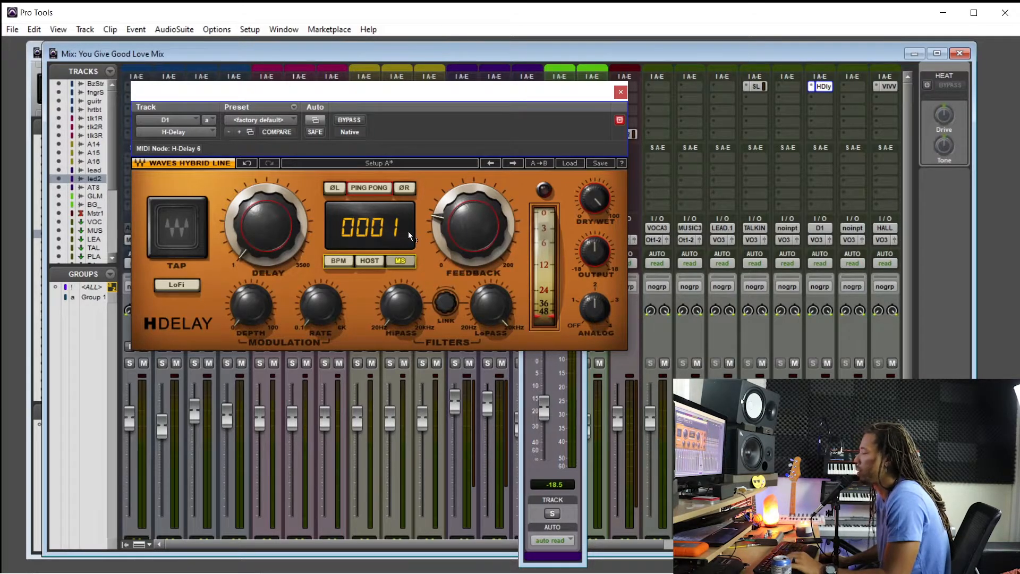
{"action": "left_click_drag", "start_coordinate": [265, 236], "coordinate": [266, 201]}
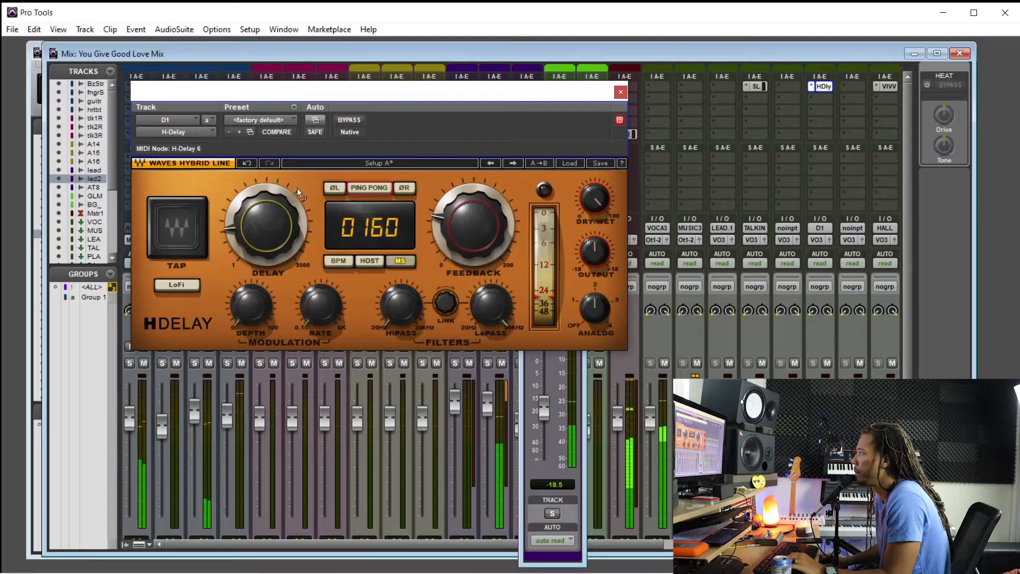
{"action": "left_click_drag", "start_coordinate": [263, 232], "coordinate": [263, 230]}
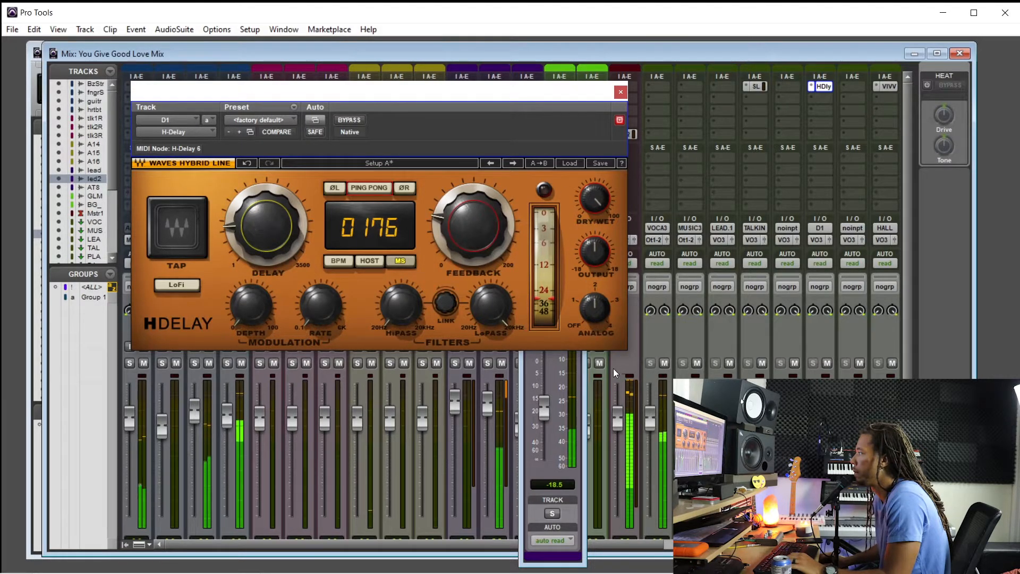
Step: Raise lead 2's D1 send level to about -15.3 dB and enable ping pong in H-Delay
{"action": "left_click_drag", "start_coordinate": [545, 410], "coordinate": [544, 403]}
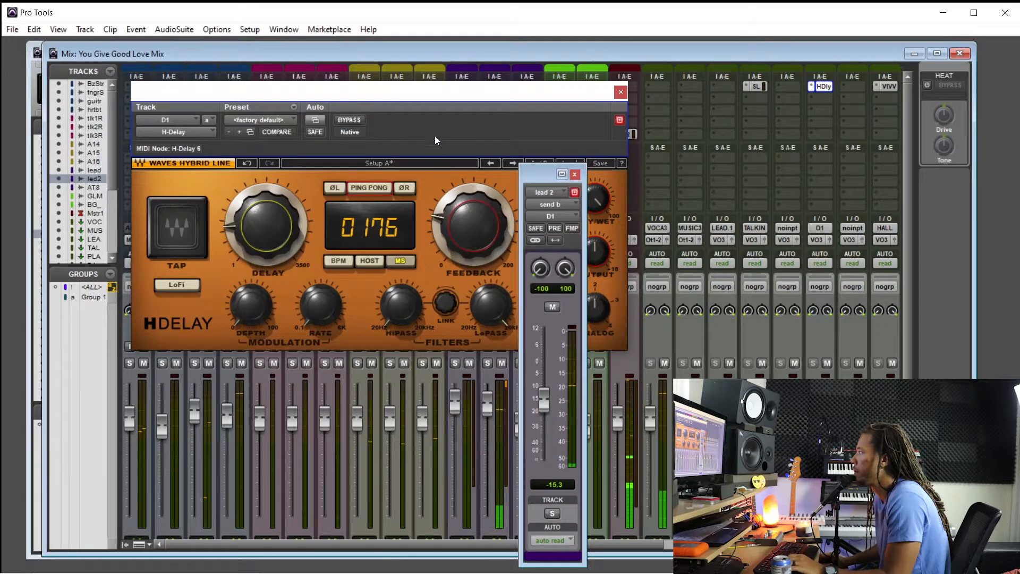
{"action": "left_click", "coordinate": [446, 93]}
{"action": "left_click_drag", "start_coordinate": [447, 93], "coordinate": [455, 108]}
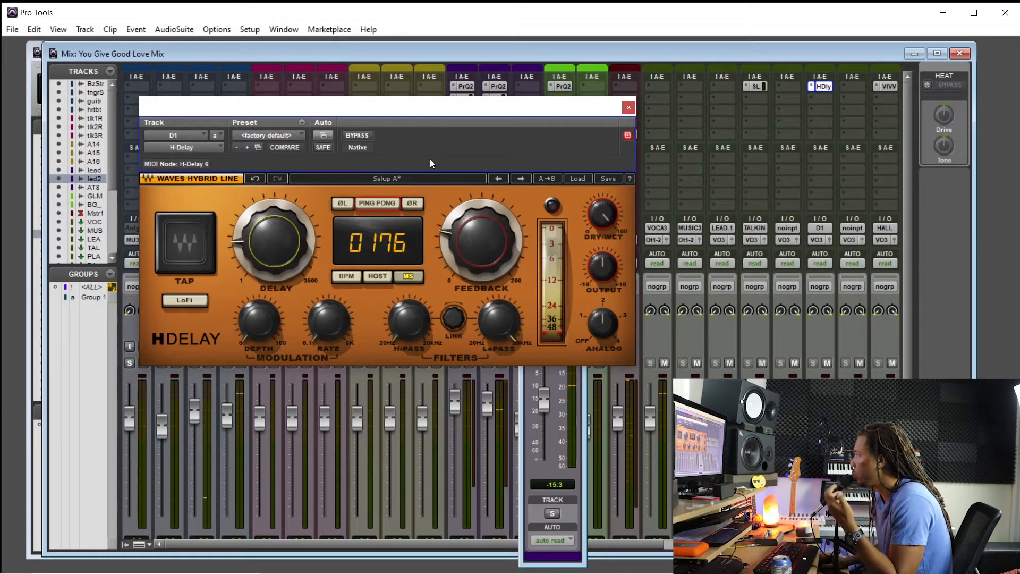
{"action": "left_click", "coordinate": [391, 204]}
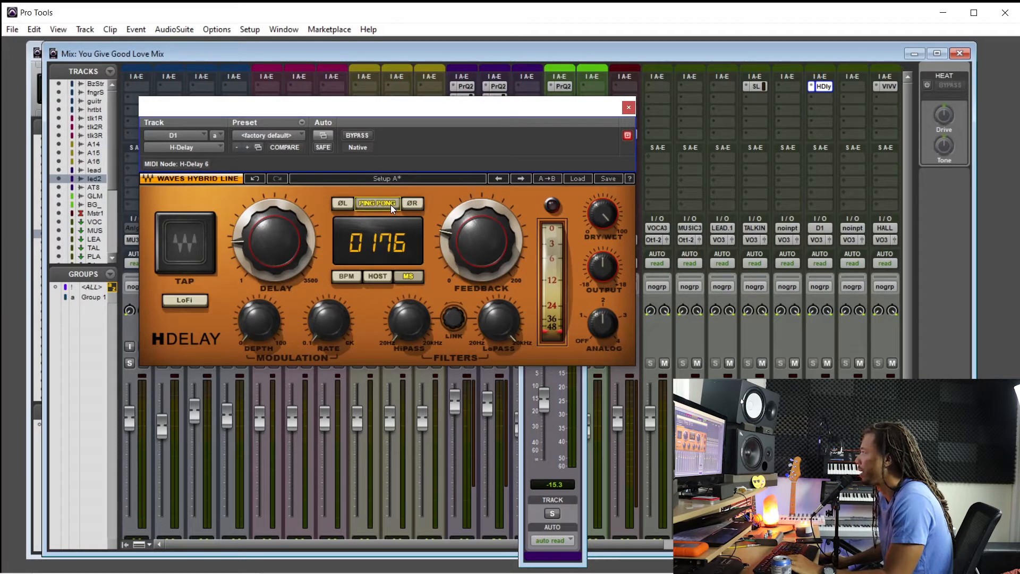
Step: Replay from 2:21.548, lower lead 2's D1 send level to about -20.0 dB, and close the send and H-Delay windows
{"action": "left_click", "coordinate": [524, 382]}
{"action": "key", "text": "ctrl+equal"}
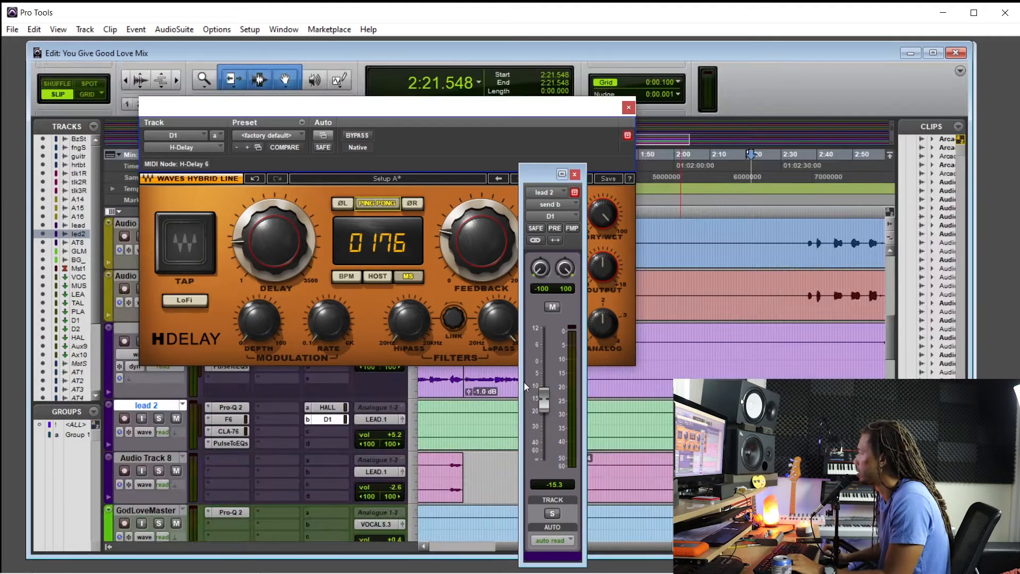
{"action": "key", "text": "space"}
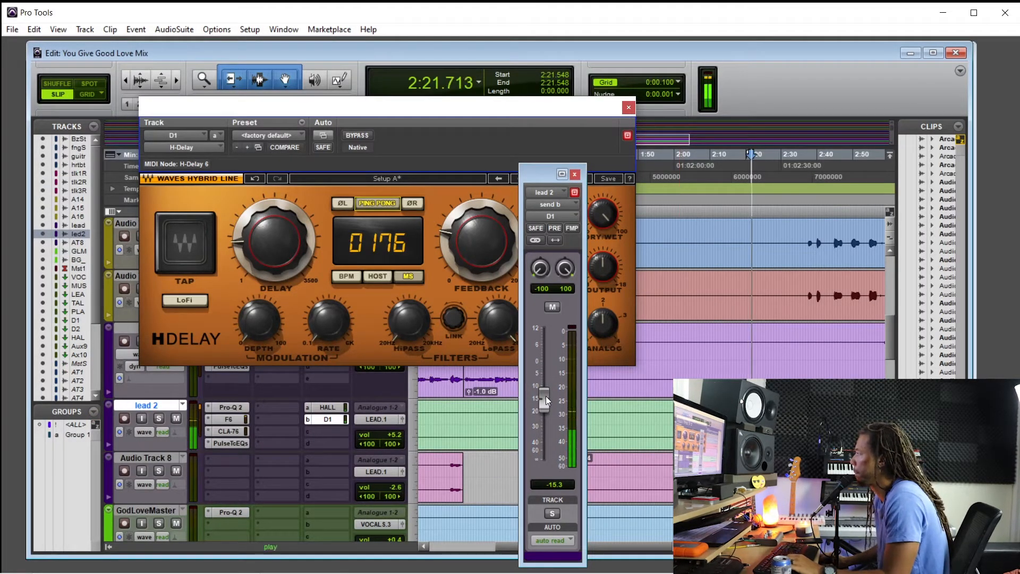
{"action": "left_click_drag", "start_coordinate": [546, 396], "coordinate": [547, 416]}
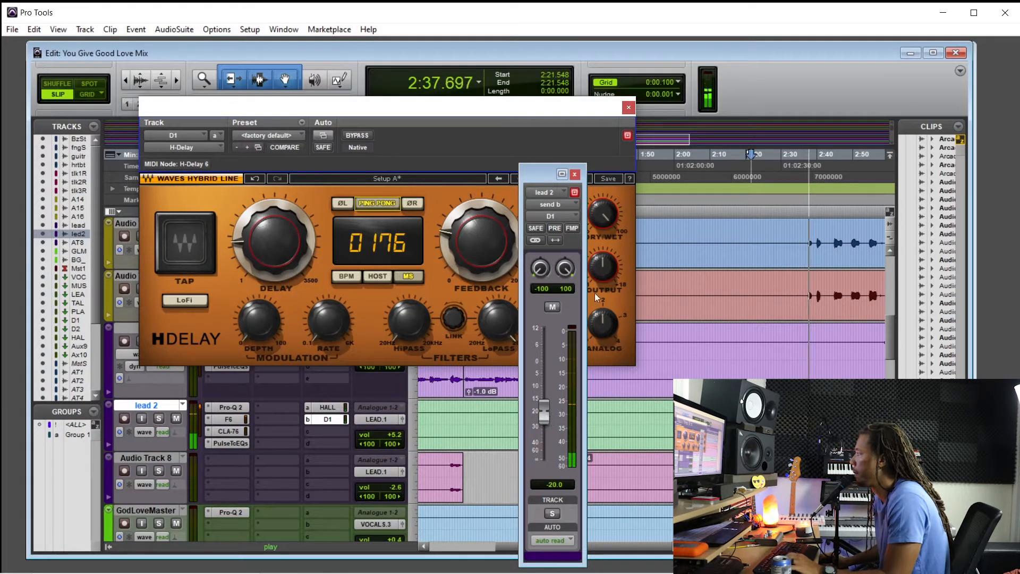
{"action": "left_click", "coordinate": [575, 175]}
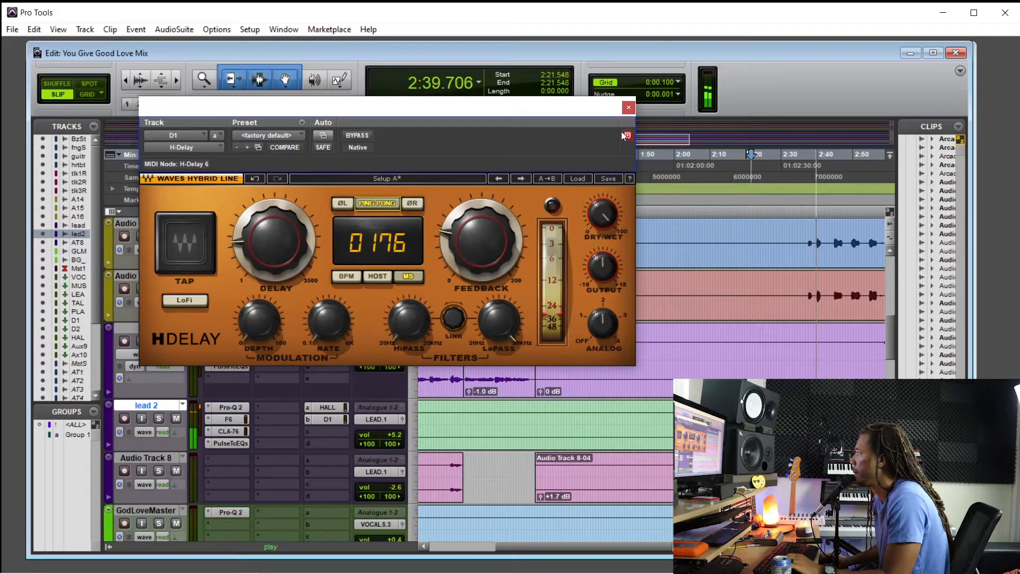
{"action": "left_click", "coordinate": [629, 108]}
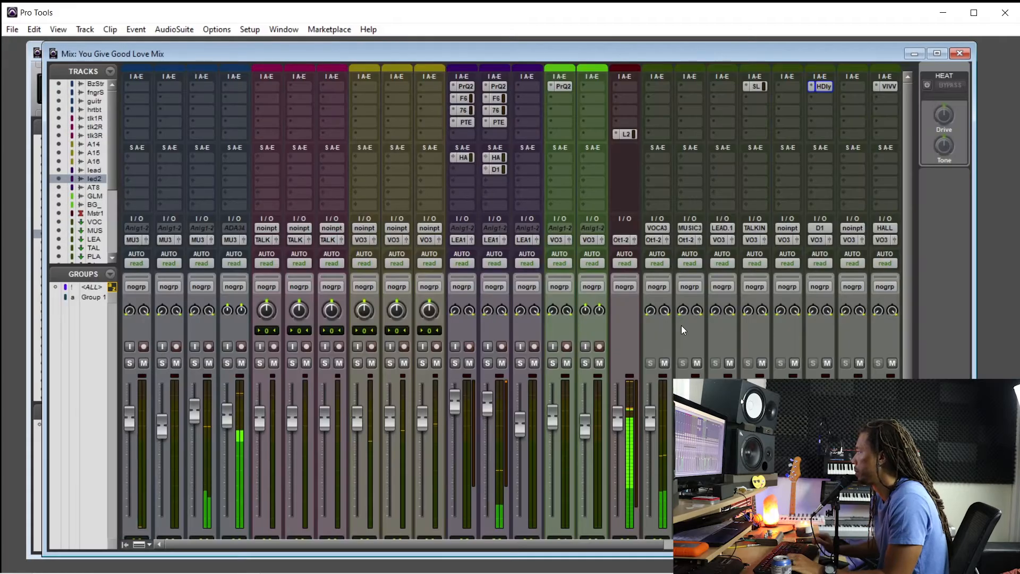
Step: Solo Audio Tracks 14.R, 15.R and 16.R in the Mix window
{"action": "key", "text": "ctrl+equal"}
{"action": "scroll", "coordinate": [681, 325], "scroll_direction": "down", "scroll_amount": 1}
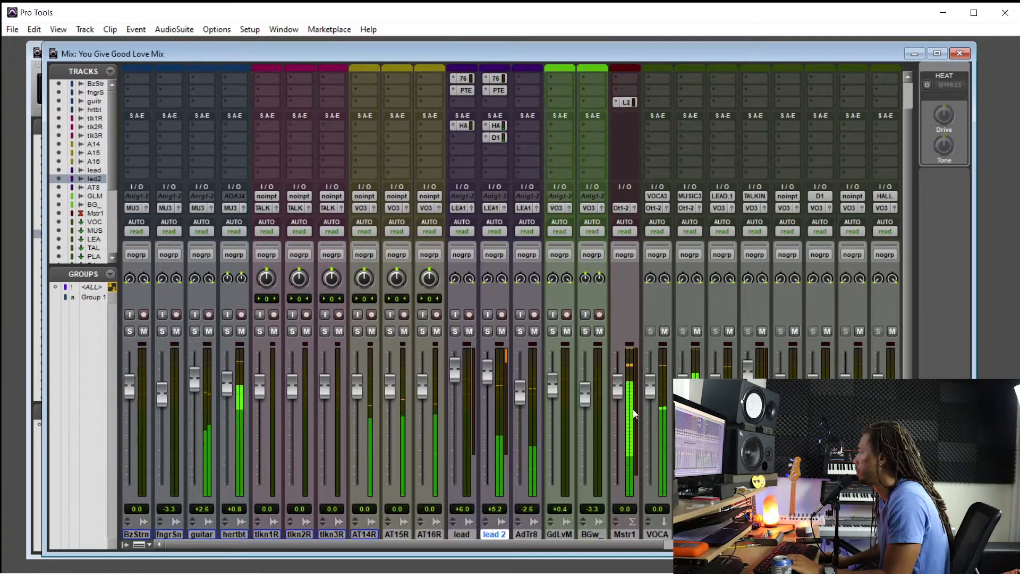
{"action": "left_click", "coordinate": [358, 331]}
{"action": "left_click", "coordinate": [390, 331]}
{"action": "left_click", "coordinate": [422, 331]}
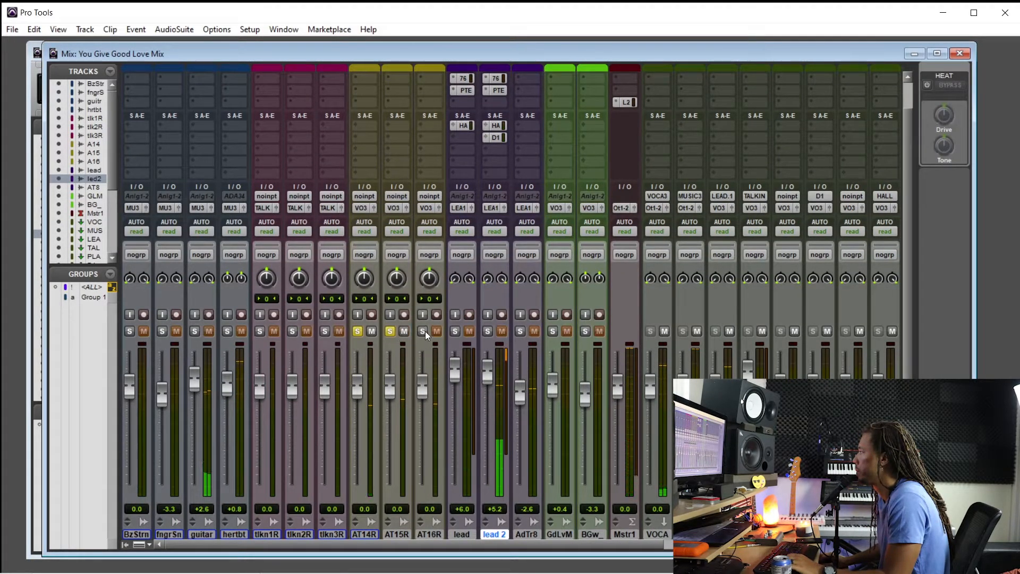
Step: Rename the Aux 9 track as VG1 and route its output to the VOCALS track
{"action": "scroll", "coordinate": [485, 408], "scroll_direction": "down", "scroll_amount": 1}
{"action": "left_click_drag", "start_coordinate": [643, 541], "coordinate": [722, 543]}
{"action": "double_click", "coordinate": [795, 502]}
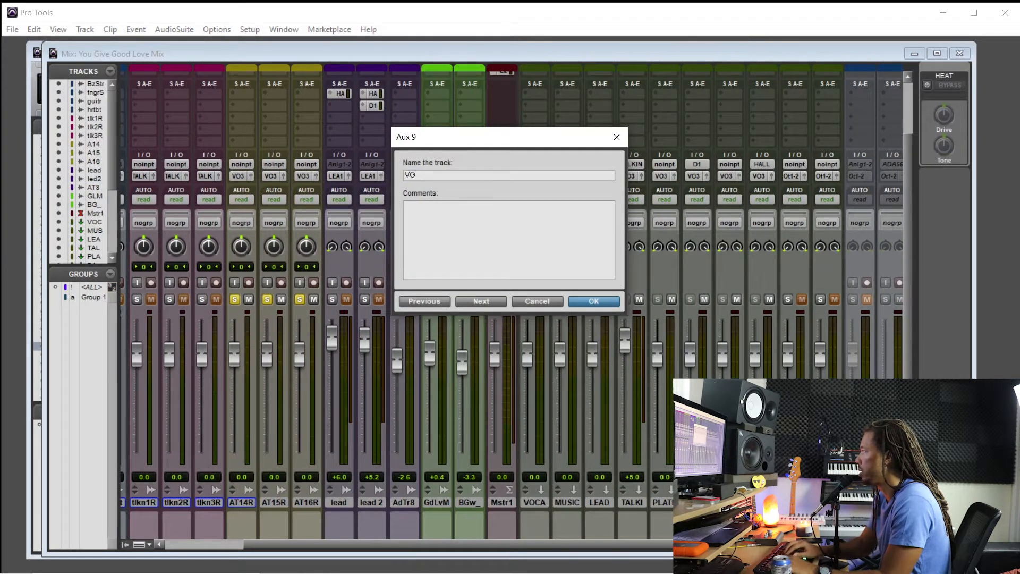
{"action": "key", "text": "Return"}
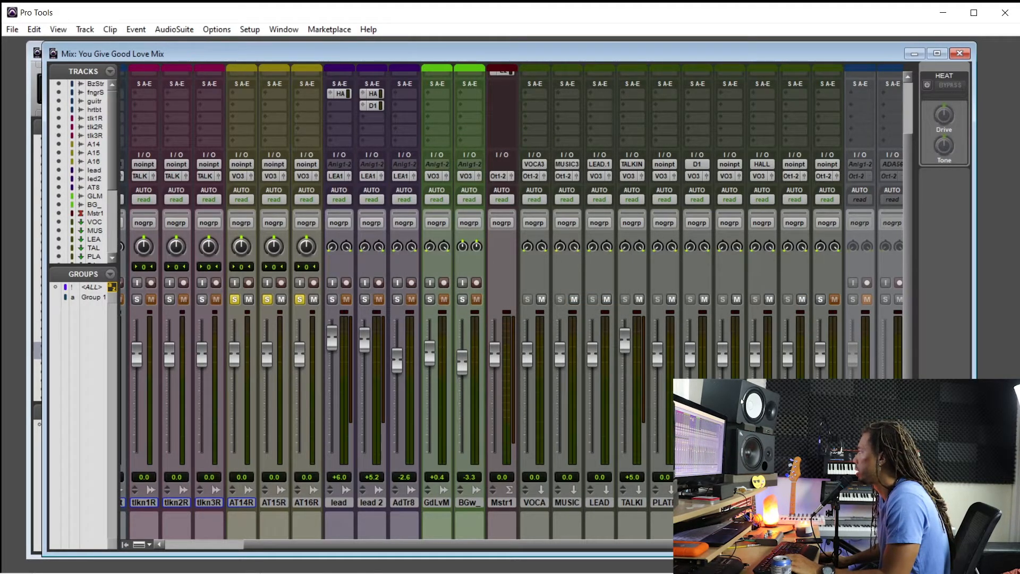
{"action": "left_click", "coordinate": [792, 177]}
{"action": "mouse_move", "coordinate": [837, 225]}
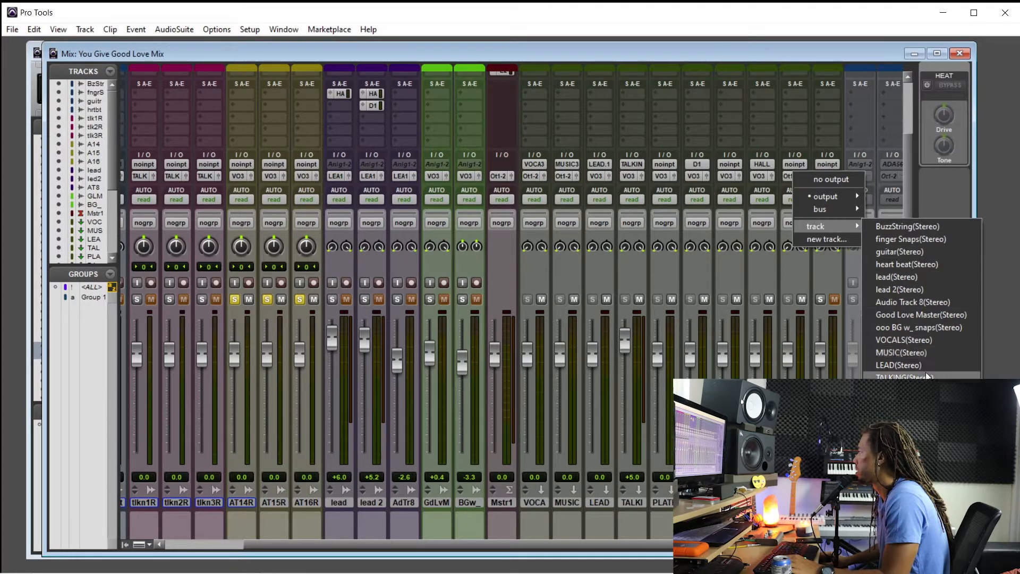
{"action": "left_click", "coordinate": [926, 340]}
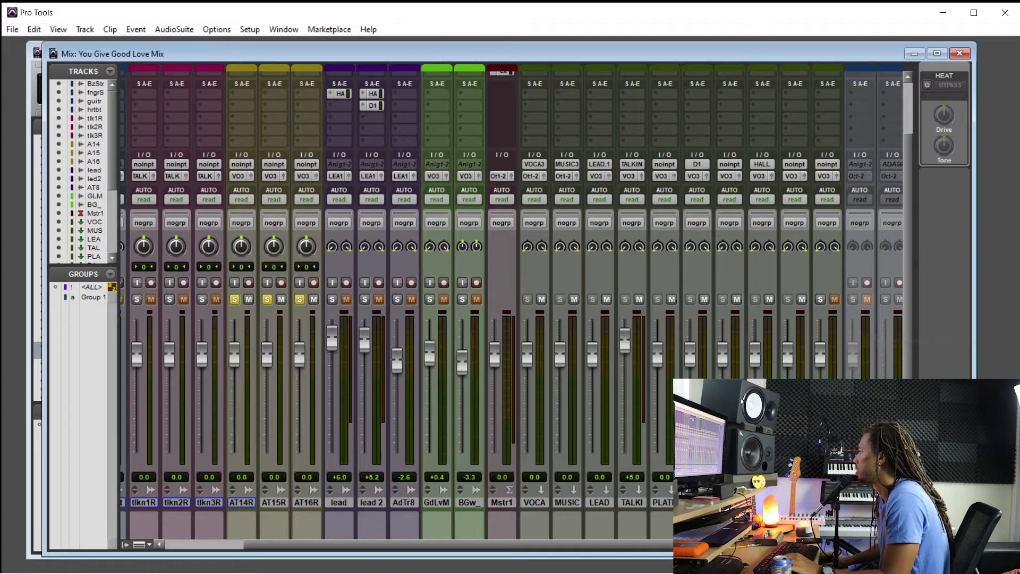
Step: Route the outputs of Audio Tracks 14.R, 15.R and 16.R to the VG1 track, and select VG1
{"action": "left_click", "coordinate": [259, 500]}
{"action": "left_click", "coordinate": [302, 501], "text": "shift"}
{"action": "left_click", "coordinate": [234, 176]}
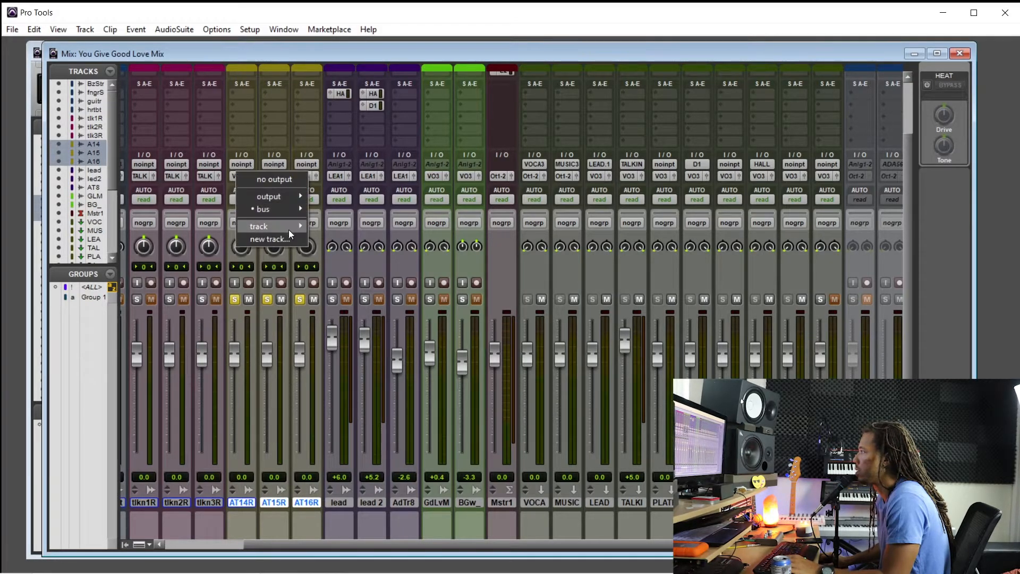
{"action": "mouse_move", "coordinate": [289, 229]}
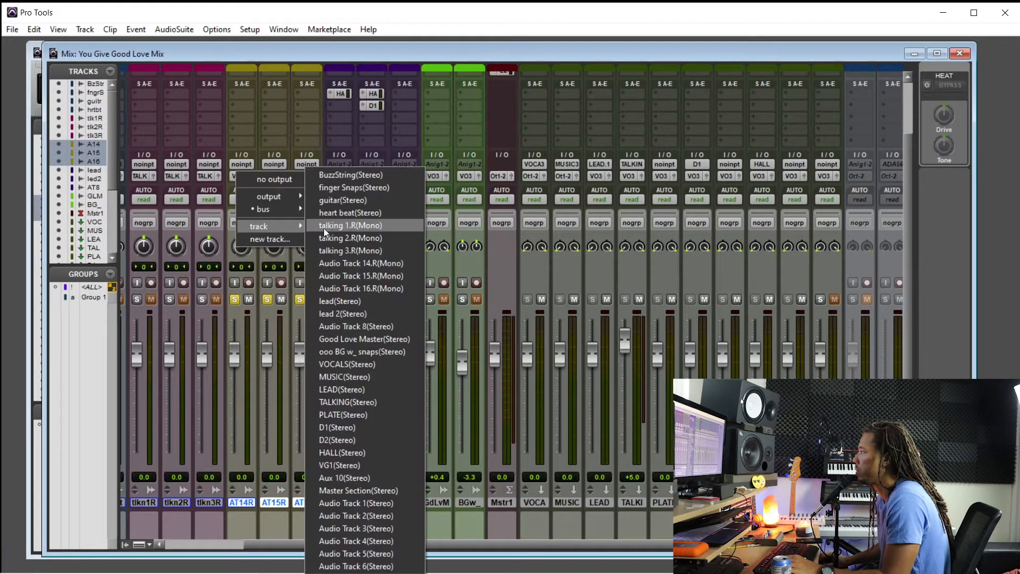
{"action": "left_click", "coordinate": [366, 465]}
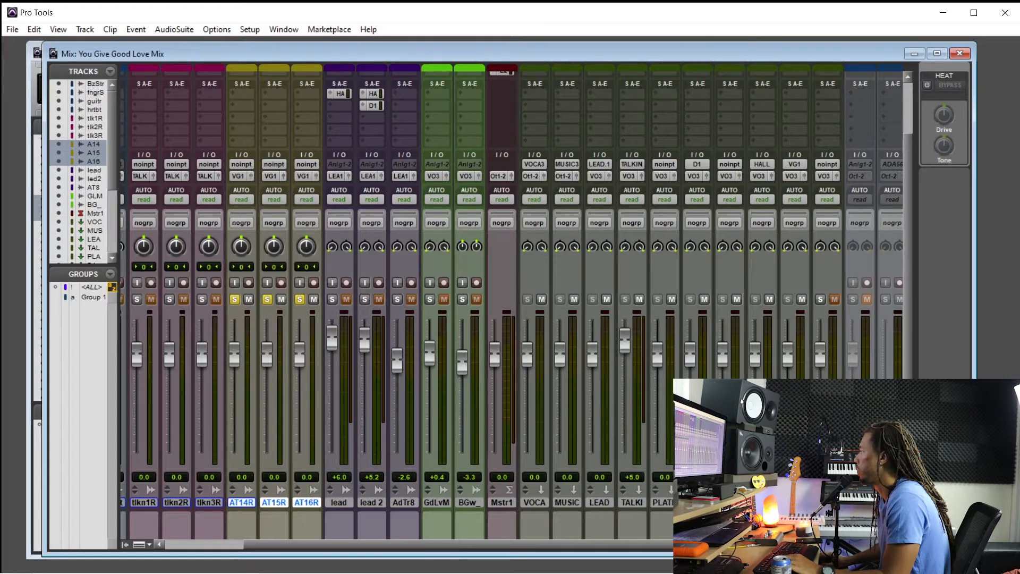
{"action": "left_click", "coordinate": [795, 503]}
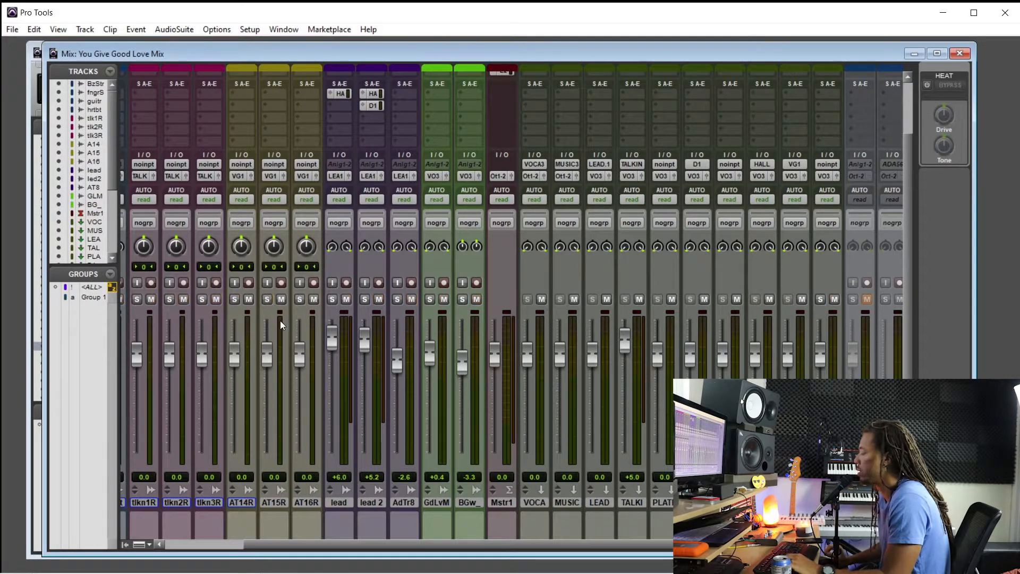
Step: Select the range from about 2:44.490 to 2:57.586 across Audio Tracks 14.R to 16.R in the Edit window and play it
{"action": "key", "text": "ctrl+equal"}
{"action": "scroll", "coordinate": [506, 312], "scroll_direction": "up", "scroll_amount": 2}
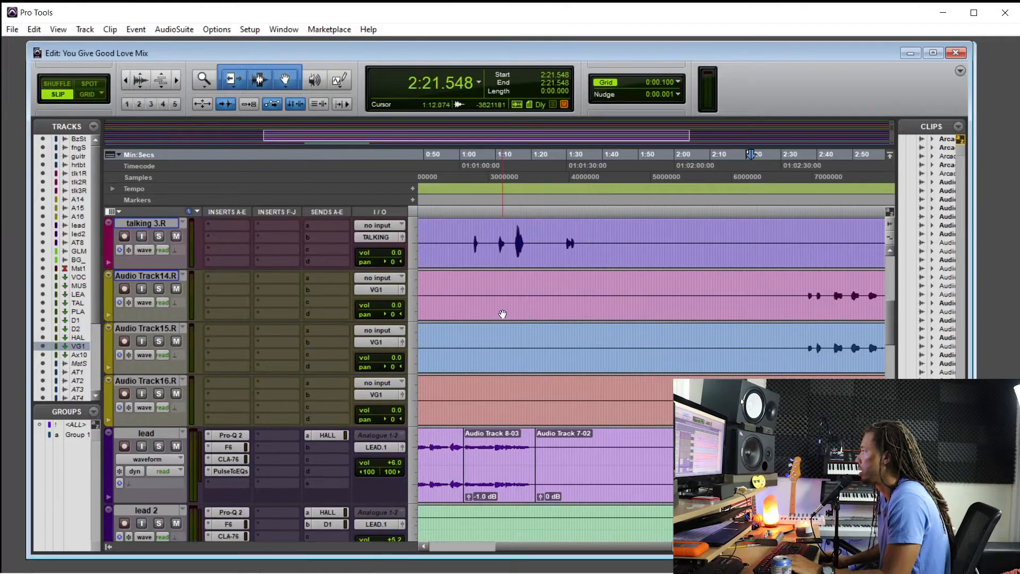
{"action": "scroll", "coordinate": [537, 334], "scroll_direction": "right", "scroll_amount": 3}
{"action": "left_click", "coordinate": [615, 291]}
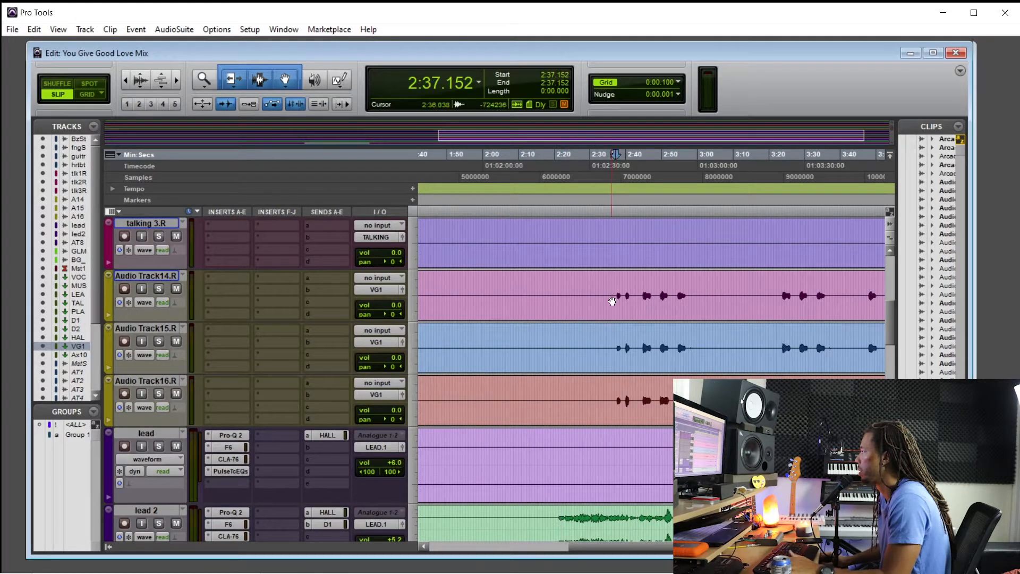
{"action": "left_click", "coordinate": [639, 286]}
{"action": "key", "text": "ctrl+]"}
{"action": "key", "text": "space"}
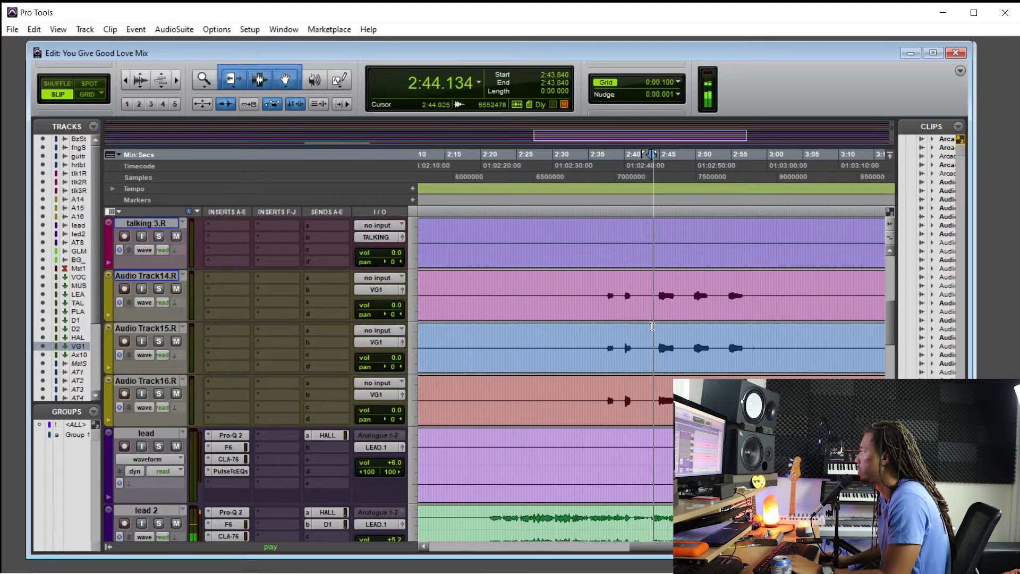
{"action": "key", "text": "space"}
{"action": "left_click_drag", "start_coordinate": [656, 304], "coordinate": [756, 396]}
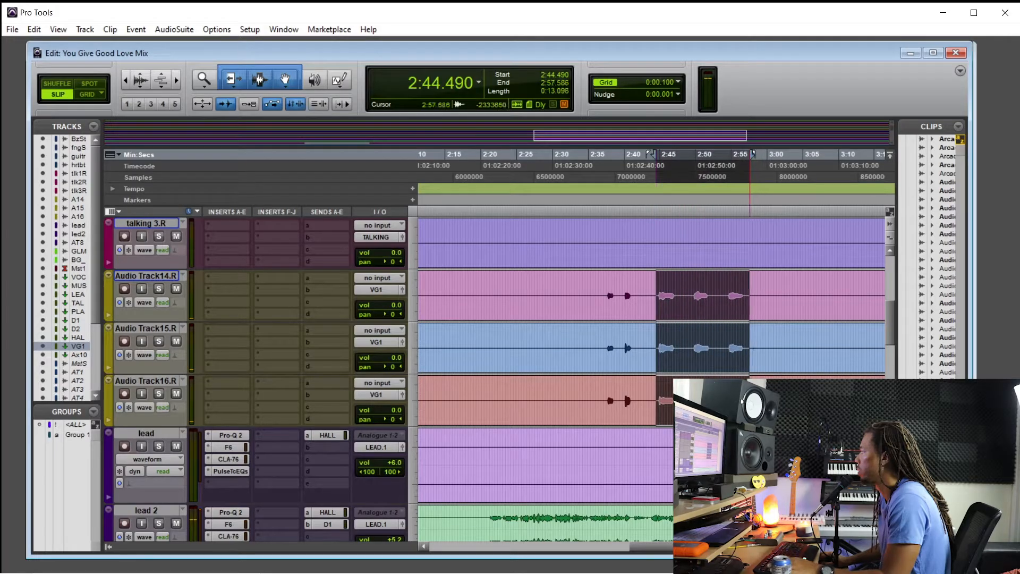
{"action": "key", "text": "space"}
Step: Solo Audio Tracks 15.R and 16.R during playback and lower Audio Track 16.R's volume to about -1.1 dB
{"action": "key", "text": "ctrl+equal"}
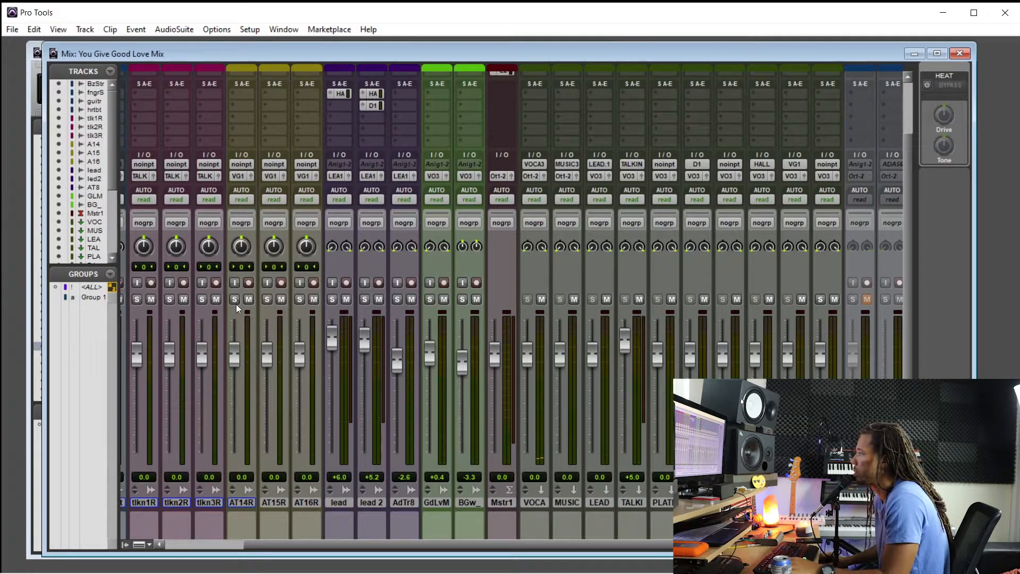
{"action": "left_click_drag", "start_coordinate": [235, 299], "coordinate": [266, 301]}
{"action": "left_click", "coordinate": [235, 299]}
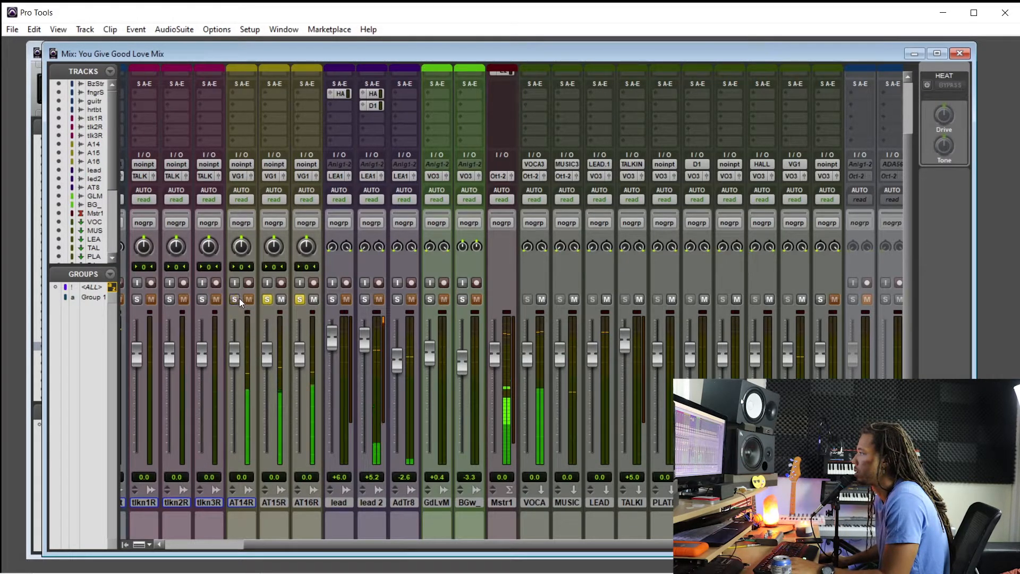
{"action": "left_click_drag", "start_coordinate": [304, 406], "coordinate": [303, 358]}
{"action": "left_click", "coordinate": [235, 300]}
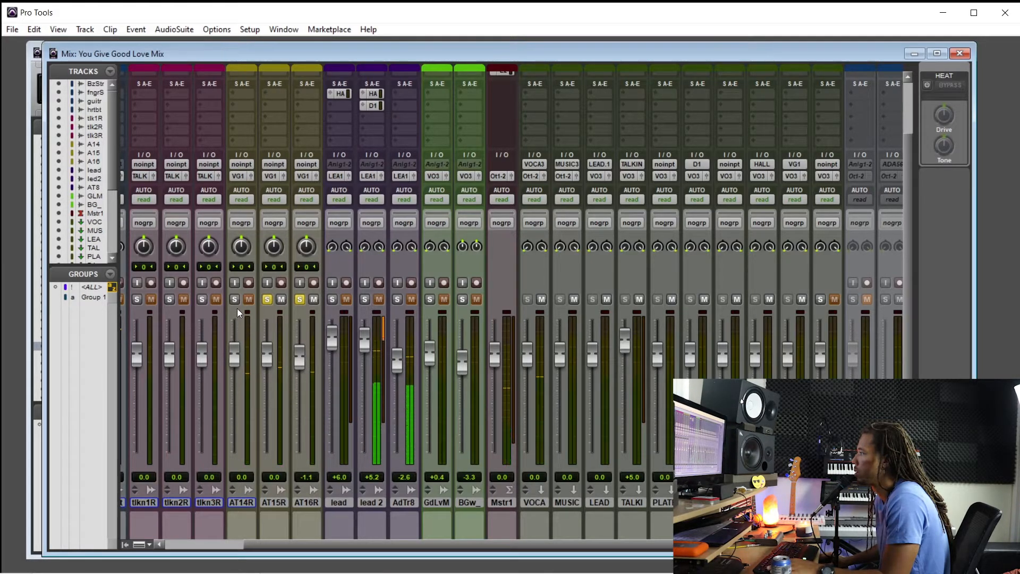
Step: Lower Audio Track 14.R's volume to about -1.7 dB and create a Mix/Edit group from Audio Tracks 14.R, 15.R and 16.R
{"action": "mouse_move", "coordinate": [236, 341]}
{"action": "left_mouse_down"}
{"action": "mouse_move", "coordinate": [237, 361]}
{"action": "mouse_move", "coordinate": [237, 346]}
{"action": "left_mouse_up"}
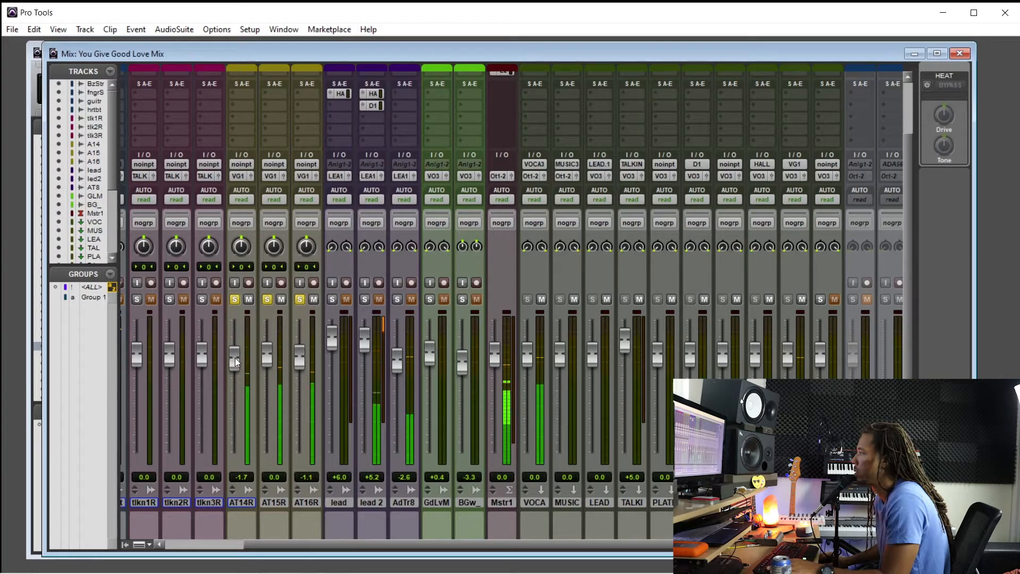
{"action": "left_click", "coordinate": [306, 503], "text": "shift"}
{"action": "left_click", "coordinate": [239, 502]}
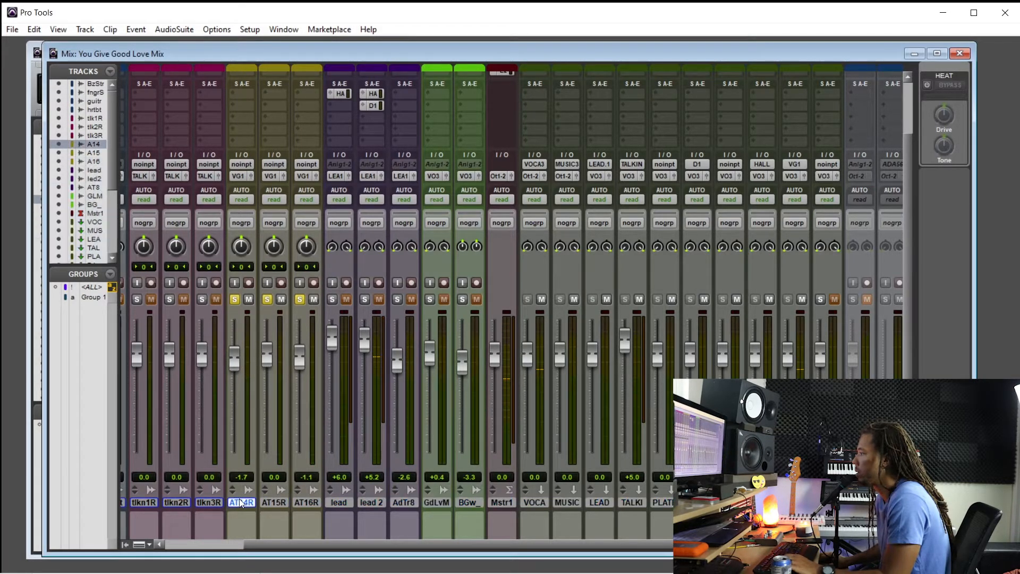
{"action": "left_click", "coordinate": [308, 501], "text": "shift"}
{"action": "key", "text": "ctrl+g"}
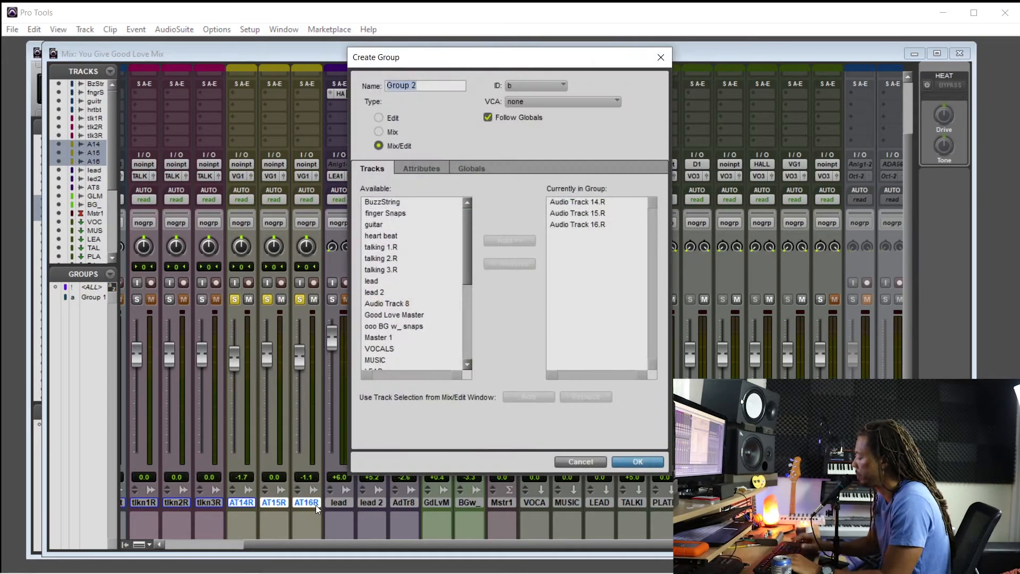
{"action": "key", "text": "Return"}
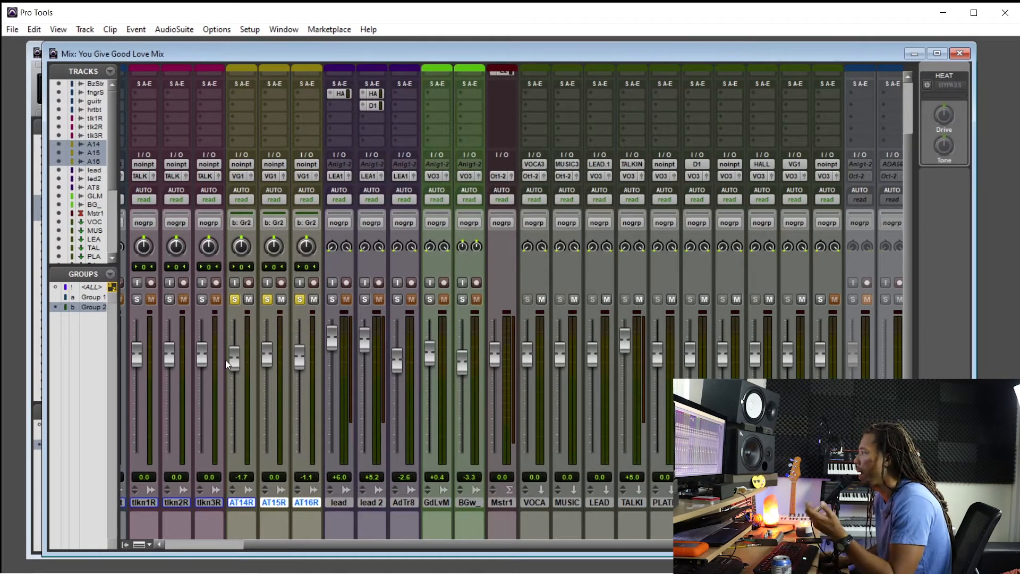
Step: Unsolo Audio Tracks 14.R to 16.R to hear them in the full mix, and solo all three again
{"action": "left_click_drag", "start_coordinate": [233, 361], "coordinate": [287, 345]}
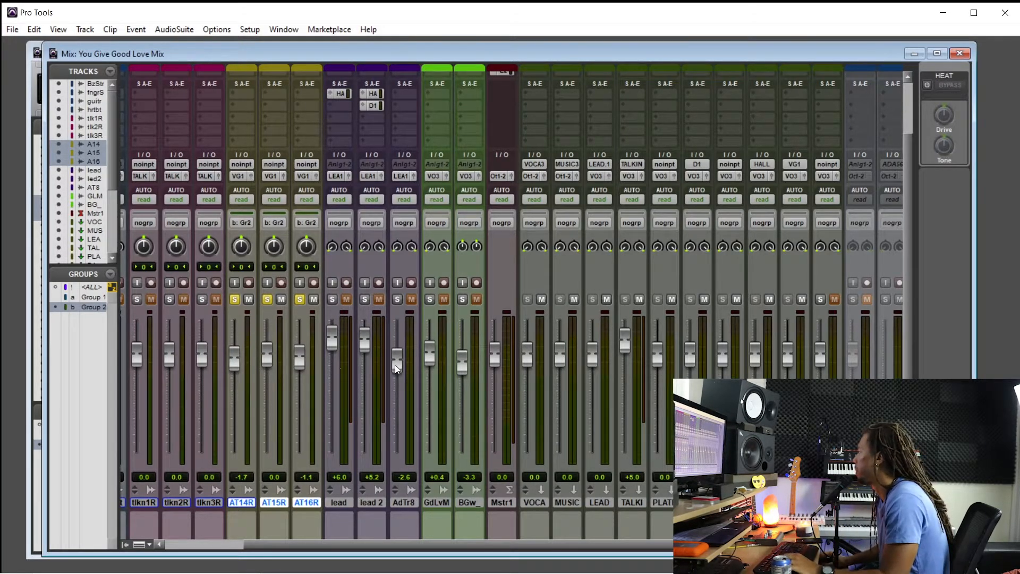
{"action": "left_click", "coordinate": [301, 300]}
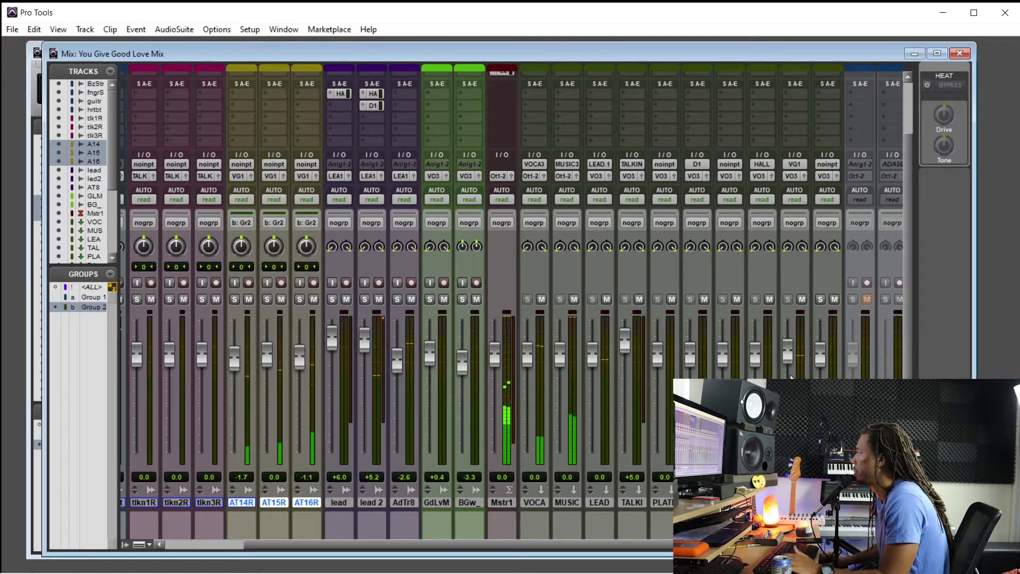
{"action": "left_click", "coordinate": [299, 300]}
{"action": "left_click", "coordinate": [267, 300]}
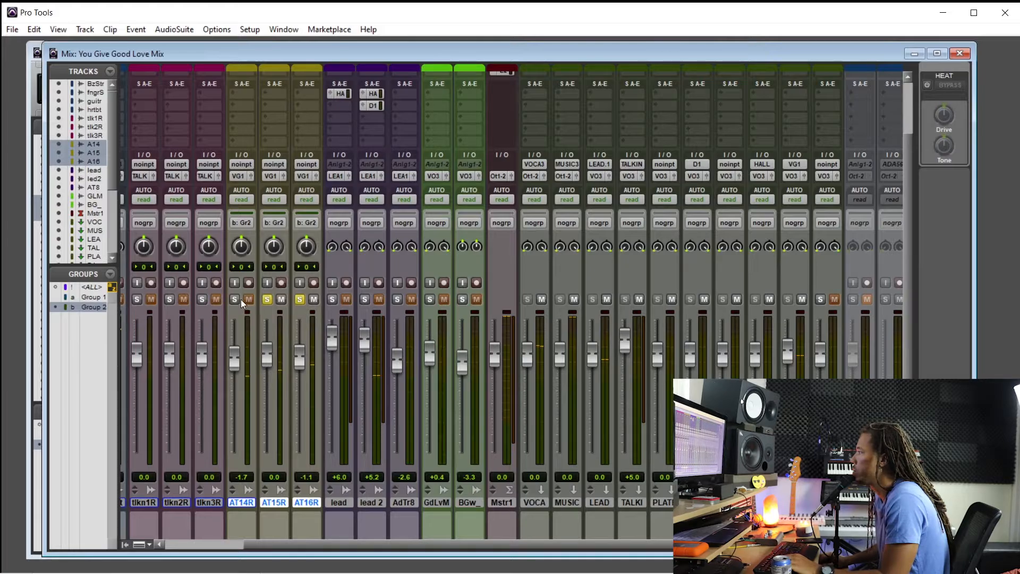
{"action": "left_click", "coordinate": [235, 300]}
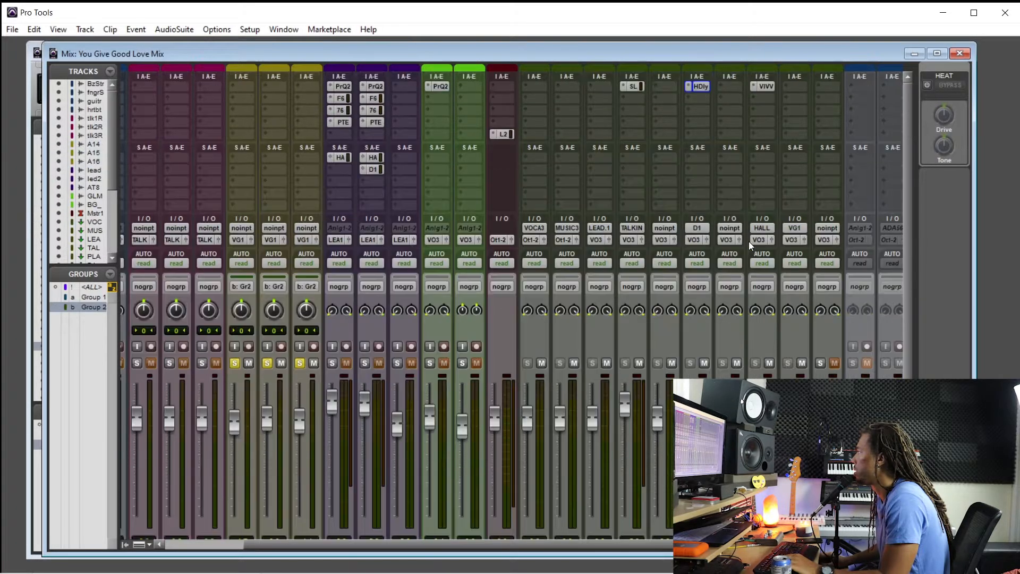
Step: Insert the stereo Tverb reverb as a multichannel plug-in on the VG1 track's fifth insert slot
{"action": "left_click", "coordinate": [794, 135]}
{"action": "mouse_move", "coordinate": [821, 153]}
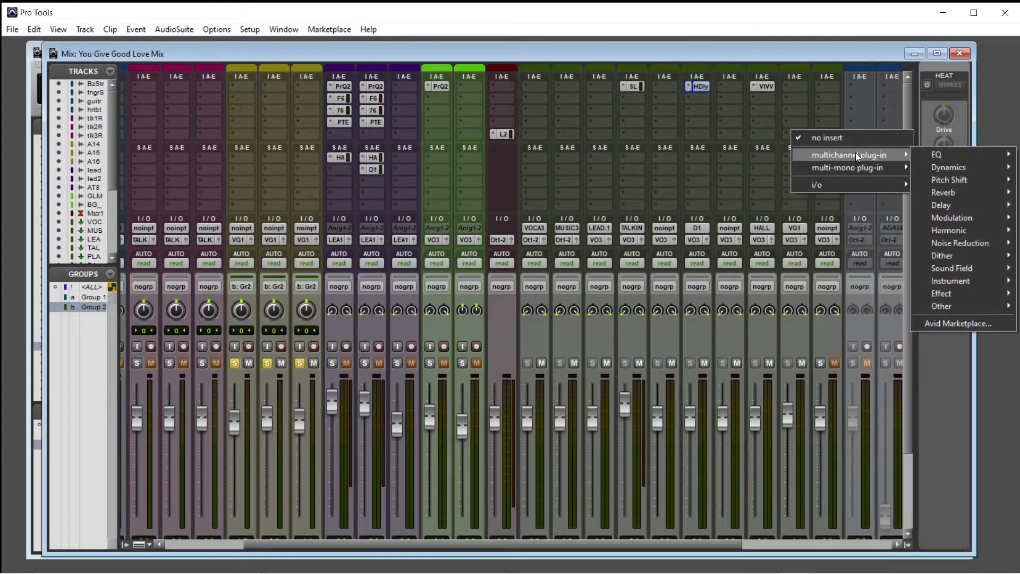
{"action": "mouse_move", "coordinate": [978, 192]}
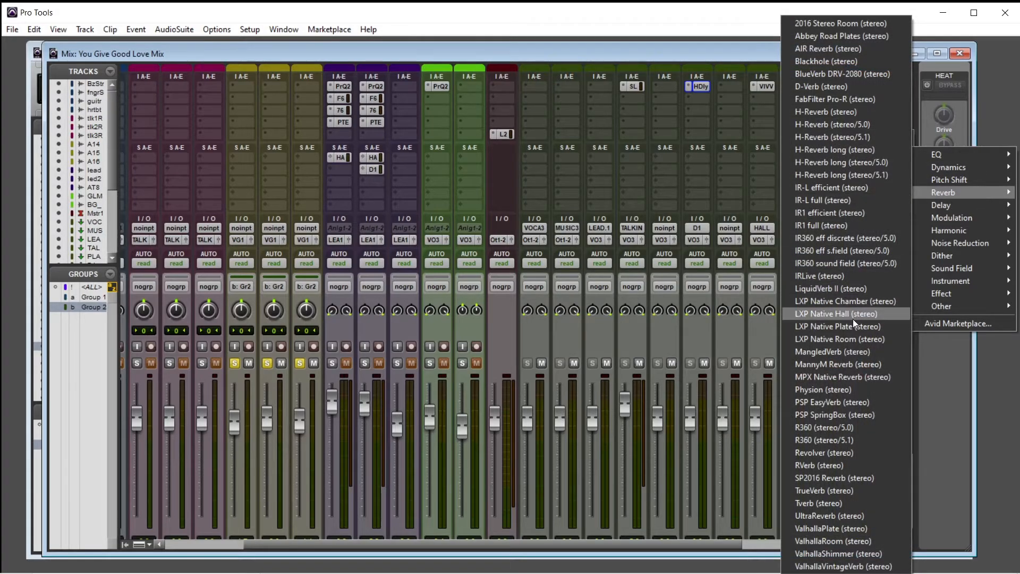
{"action": "left_click", "coordinate": [859, 501]}
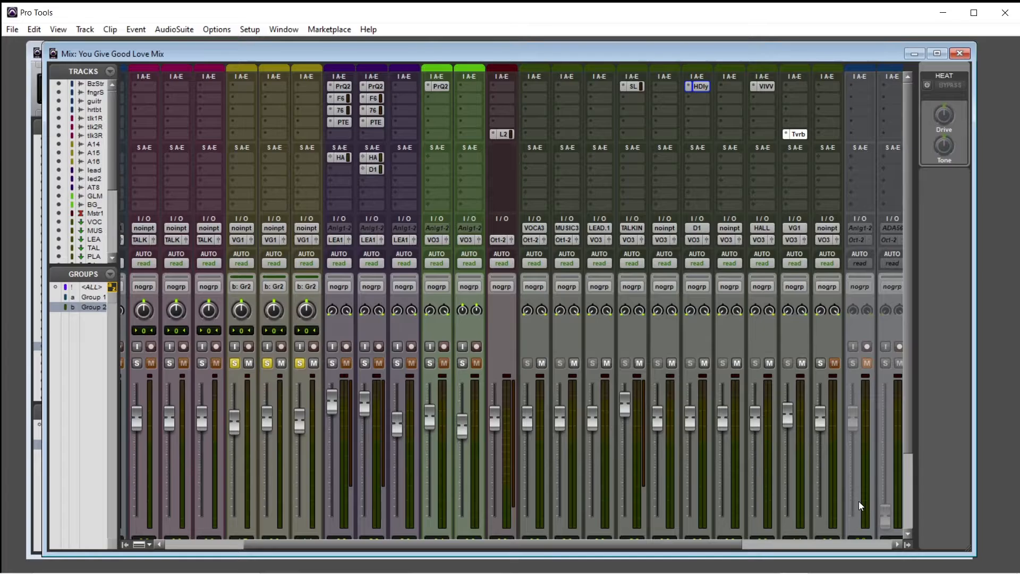
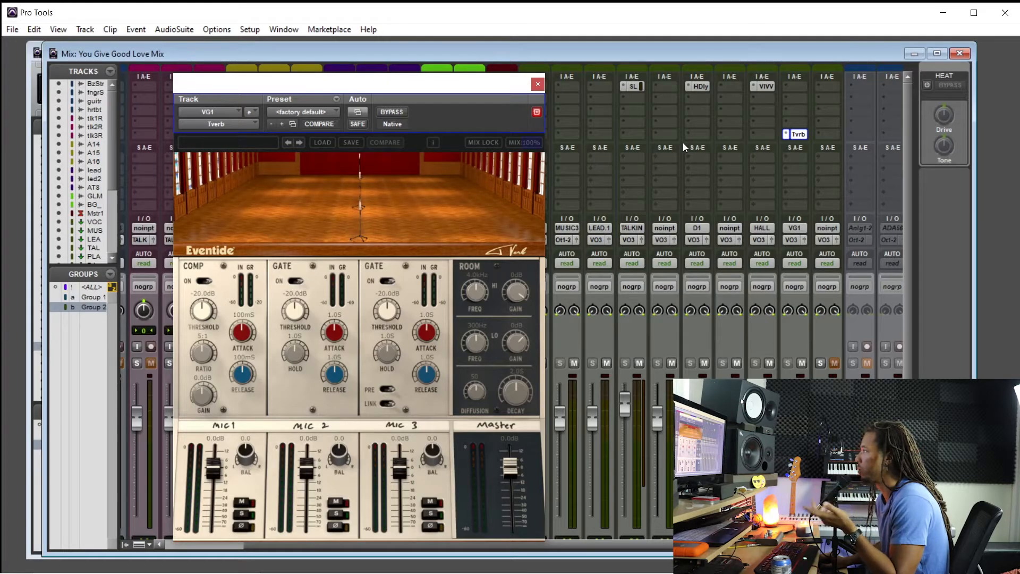
{"action": "left_click", "coordinate": [323, 141]}
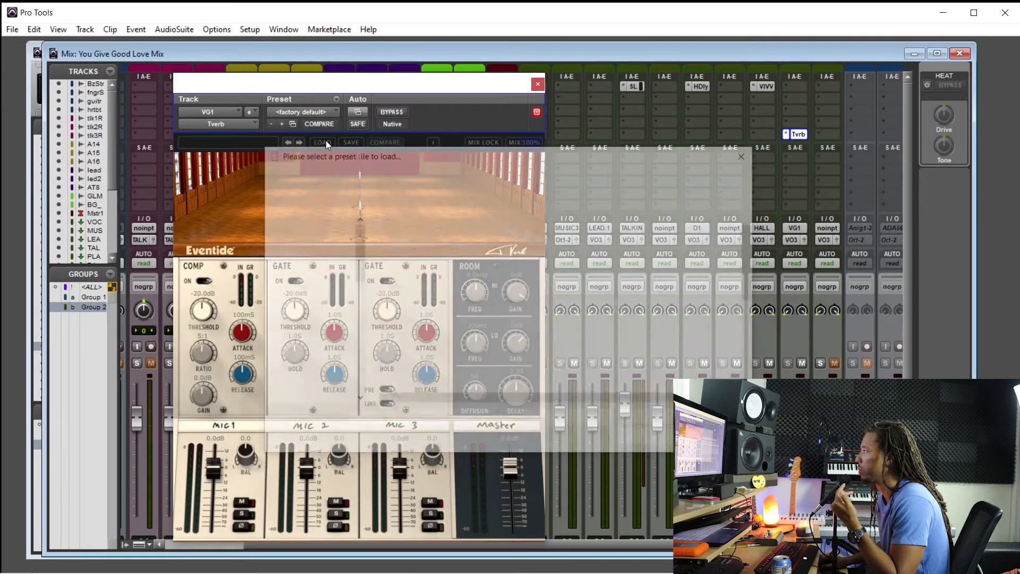
{"action": "scroll", "coordinate": [504, 281], "scroll_direction": "down", "scroll_amount": 2}
{"action": "scroll", "coordinate": [503, 281], "scroll_direction": "up", "scroll_amount": 2}
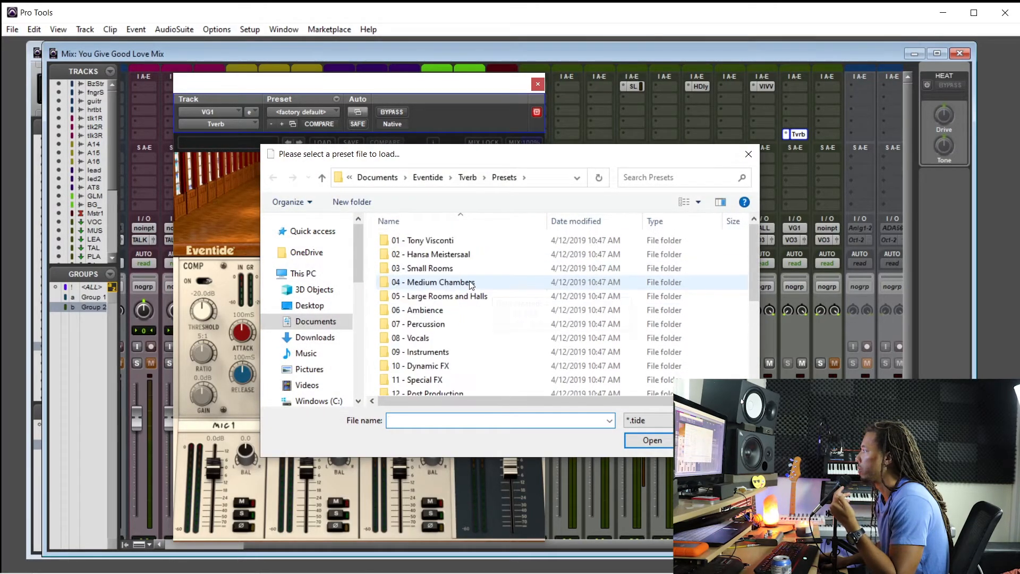
{"action": "left_click", "coordinate": [749, 154]}
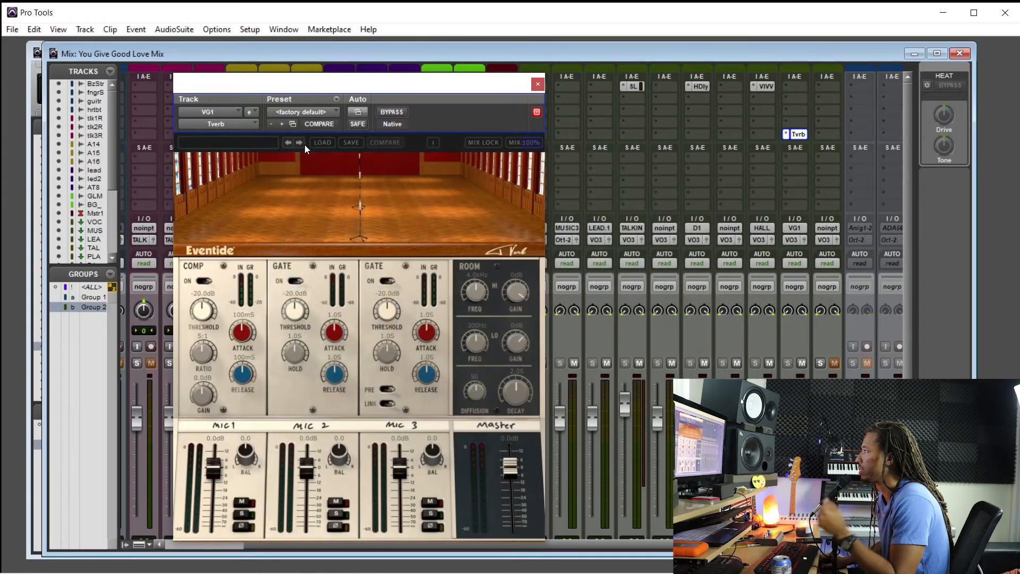
Step: Audition the Tverb presets on VG1, choose "06 - Choir At Hansa - BUS", and close the plug-in window
{"action": "left_click", "coordinate": [301, 142]}
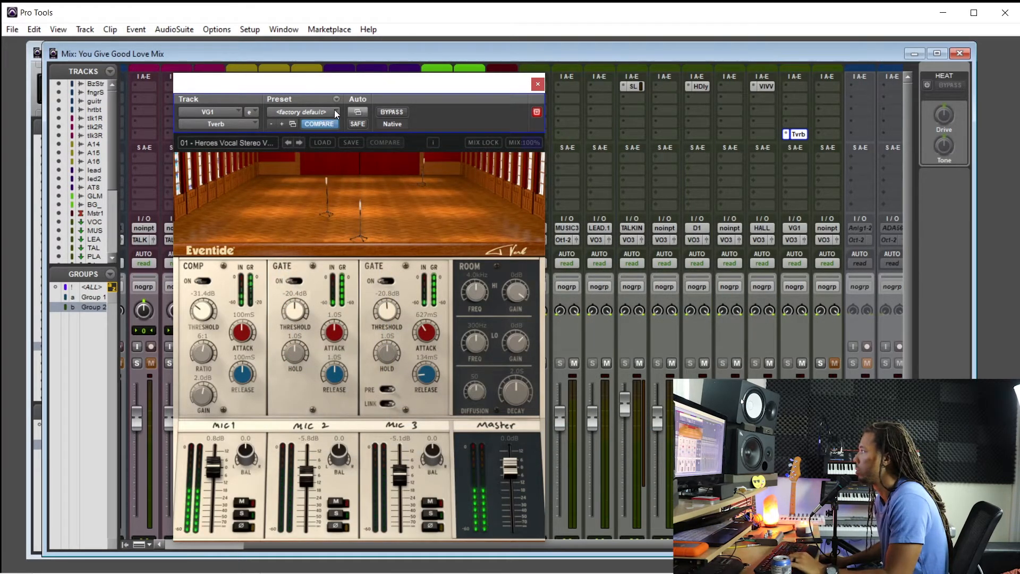
{"action": "left_click", "coordinate": [299, 142]}
{"action": "left_click", "coordinate": [298, 142]}
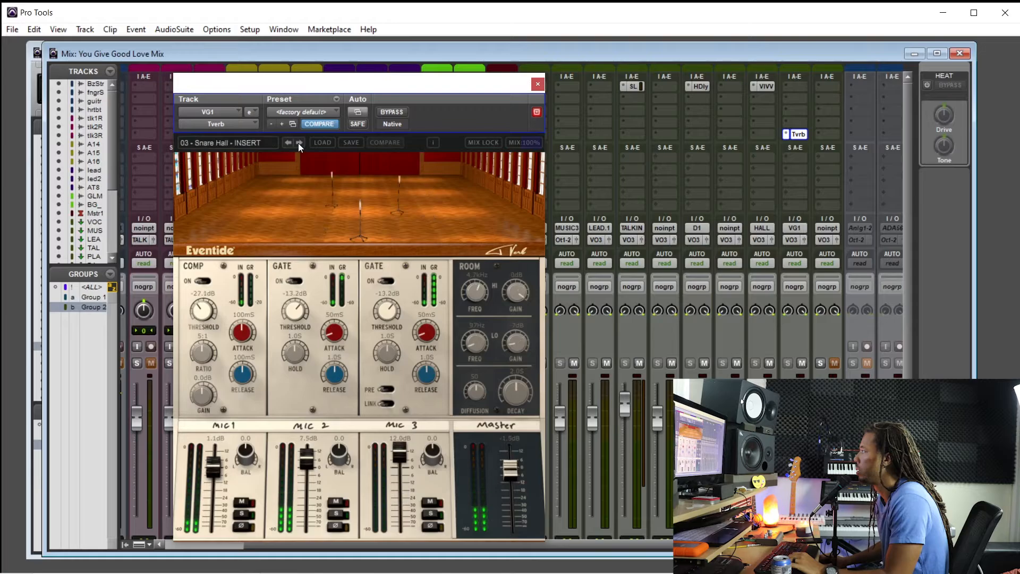
{"action": "left_click", "coordinate": [299, 143]}
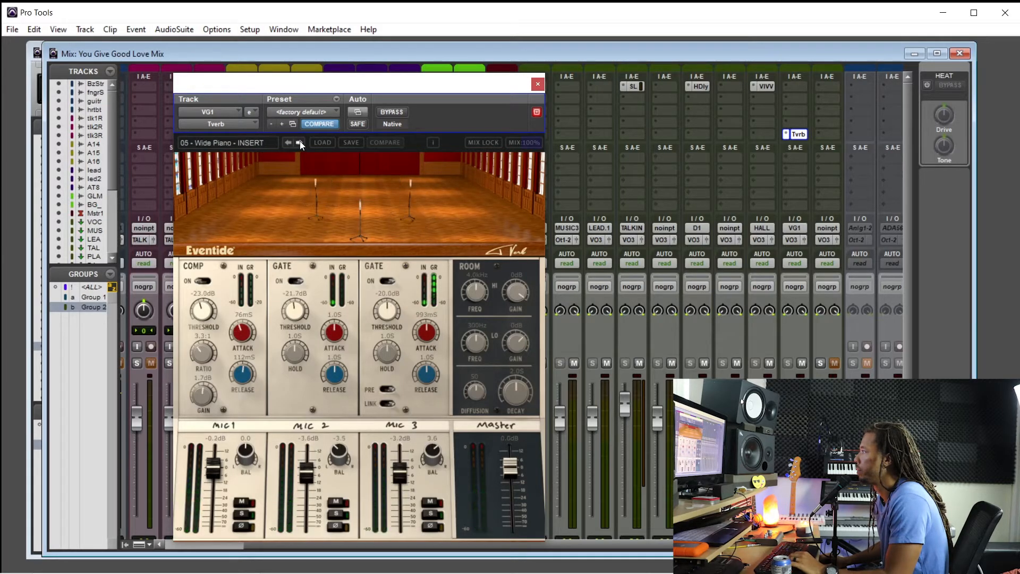
{"action": "left_click", "coordinate": [299, 142]}
{"action": "left_click", "coordinate": [299, 142]}
{"action": "left_click", "coordinate": [298, 143]}
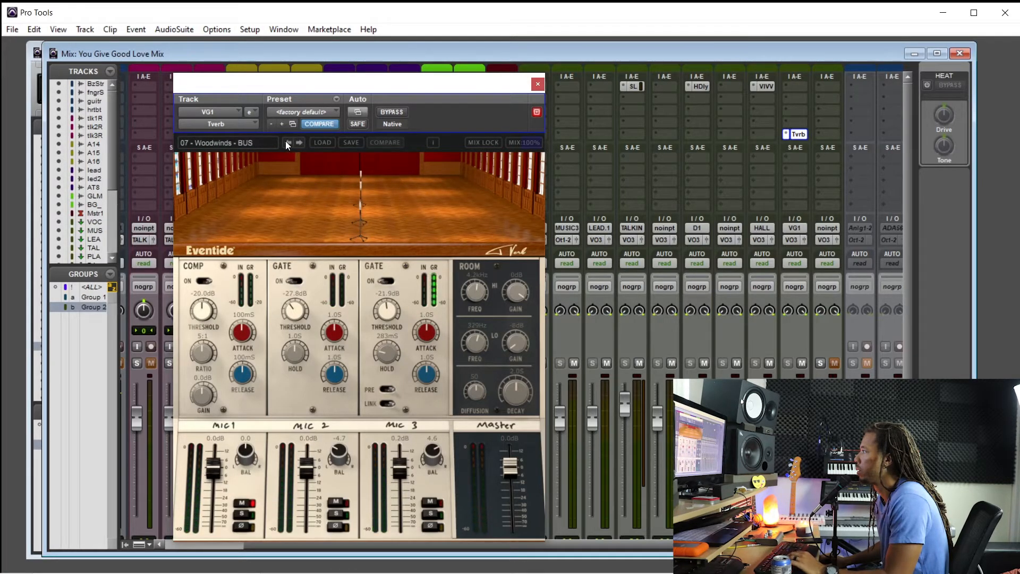
{"action": "left_click", "coordinate": [288, 142]}
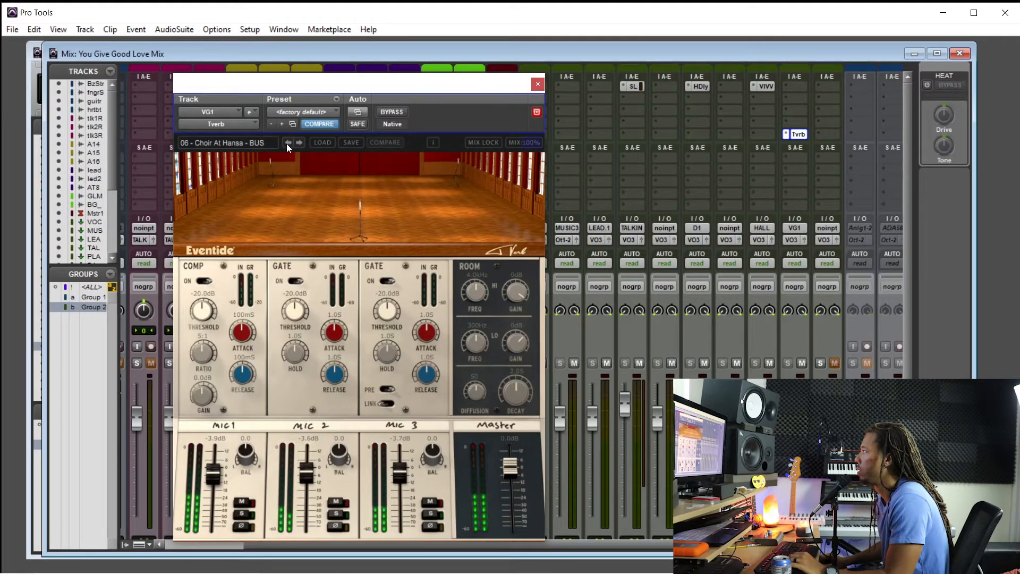
{"action": "left_click_drag", "start_coordinate": [506, 88], "coordinate": [514, 82]}
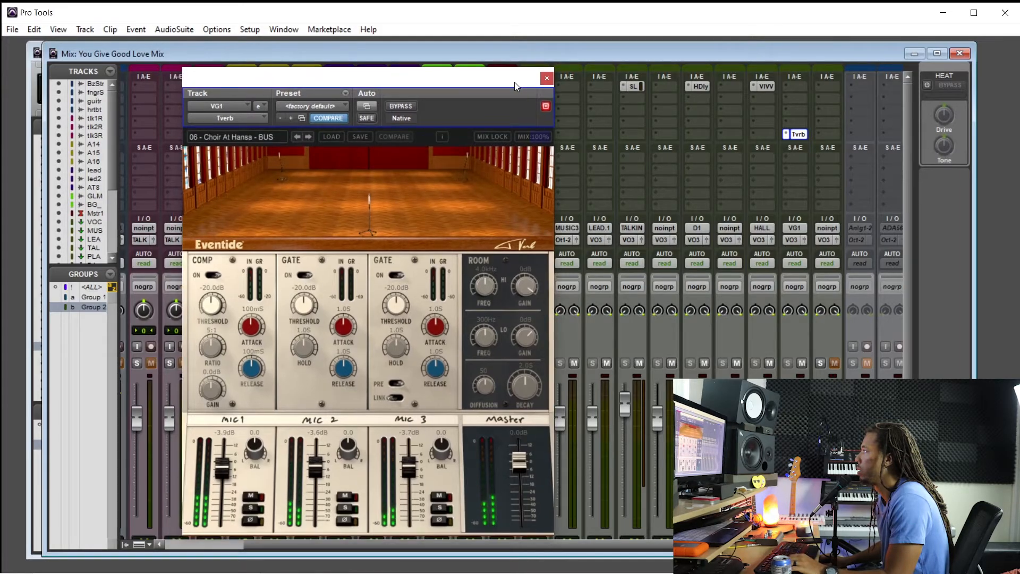
{"action": "left_click", "coordinate": [547, 78]}
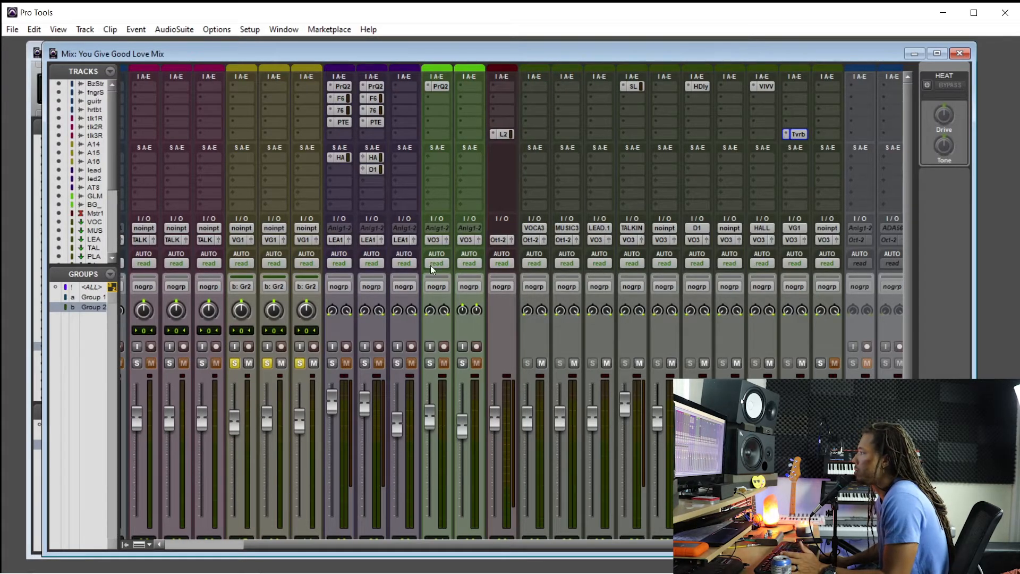
Step: During playback, pan Audio Track 15.R to 35 left and 16.R to 43 right, and set Audio Track 14.R's pan to 0
{"action": "key", "text": "ctrl+equal"}
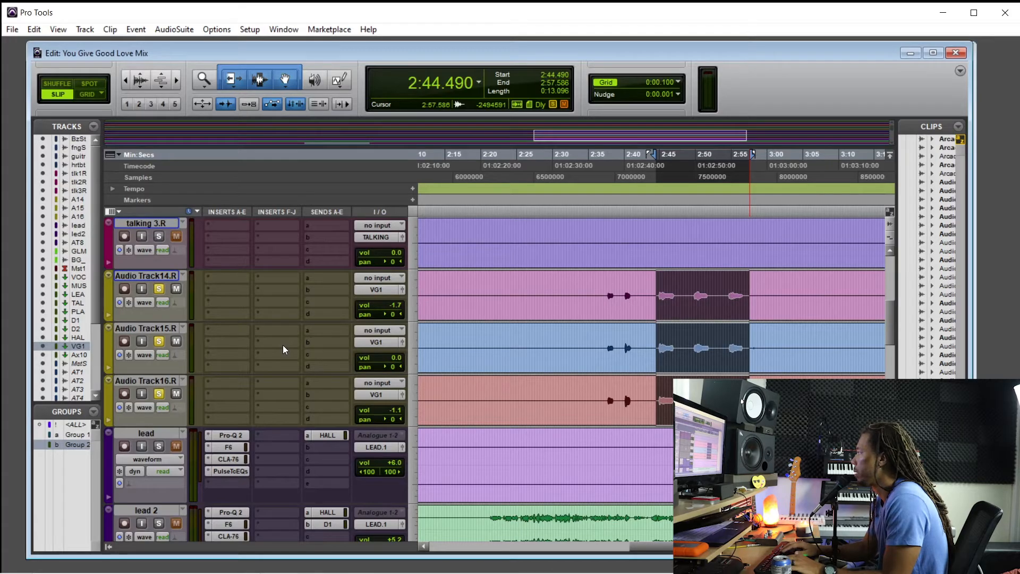
{"action": "key", "text": "ctrl+equal"}
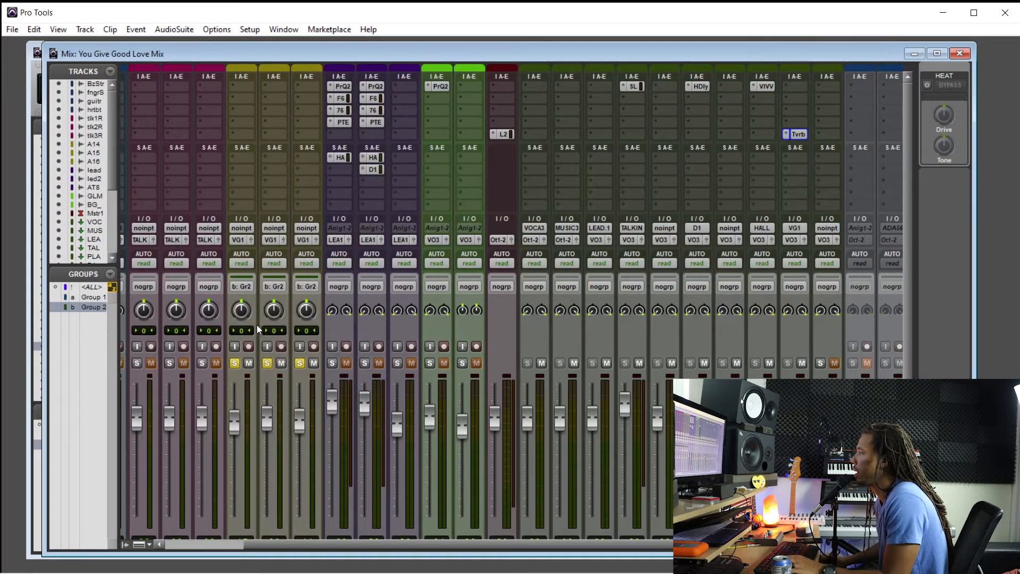
{"action": "key", "text": "space"}
{"action": "left_click_drag", "start_coordinate": [279, 311], "coordinate": [300, 292]}
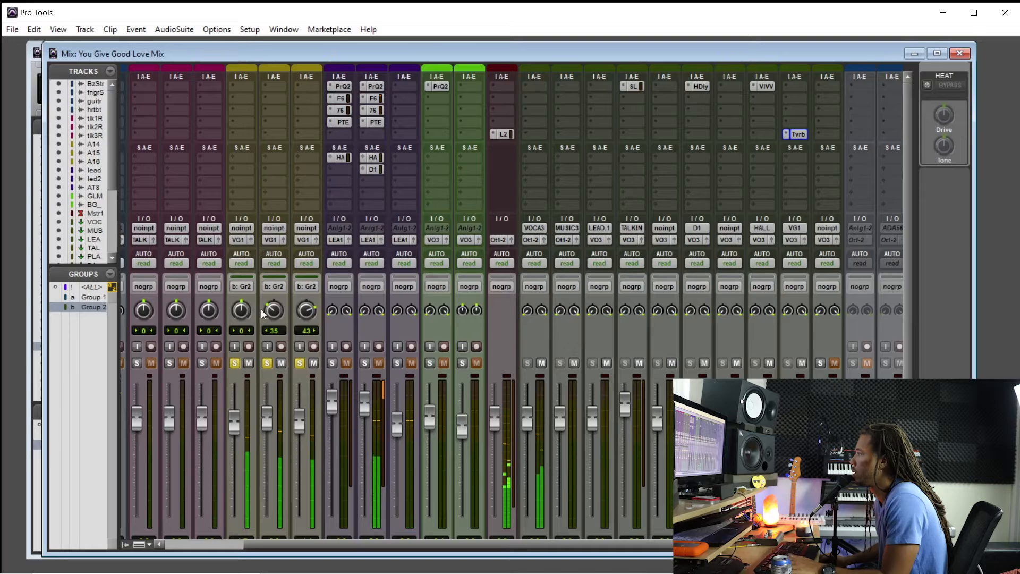
{"action": "mouse_move", "coordinate": [251, 313]}
{"action": "left_mouse_down"}
{"action": "mouse_move", "coordinate": [247, 324]}
{"action": "mouse_move", "coordinate": [249, 314]}
{"action": "left_mouse_up"}
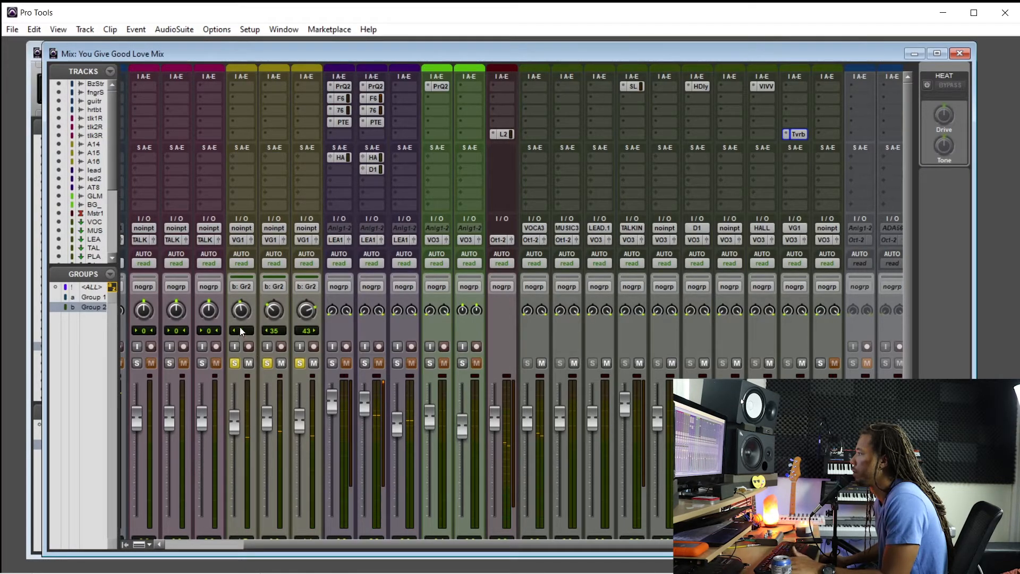
{"action": "left_click_drag", "start_coordinate": [238, 314], "coordinate": [240, 311]}
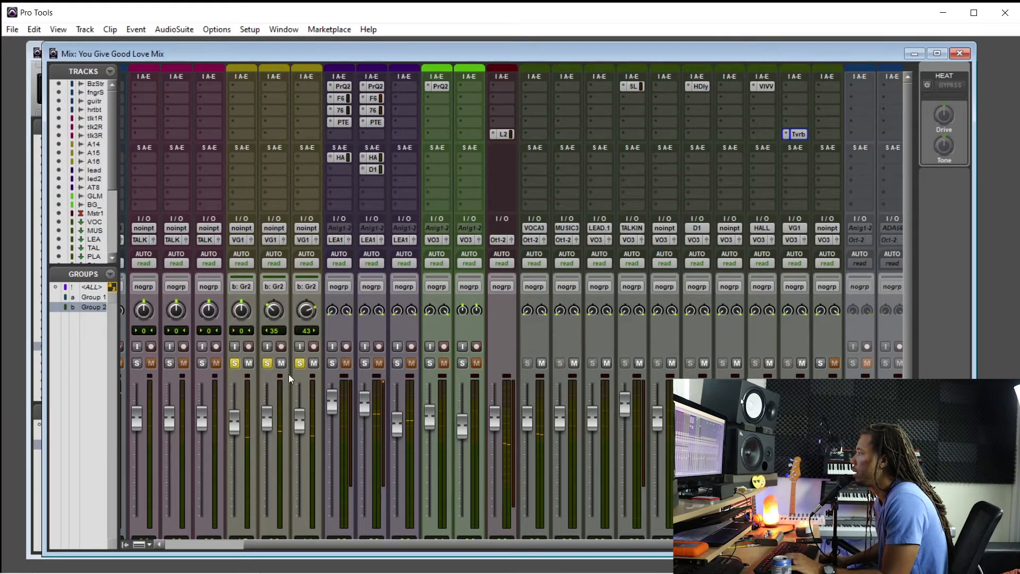
Step: Play the full mix with Audio Tracks 14.R to 16.R unsoloed, raise VG1's volume, and solo those three tracks again
{"action": "left_click", "coordinate": [301, 363]}
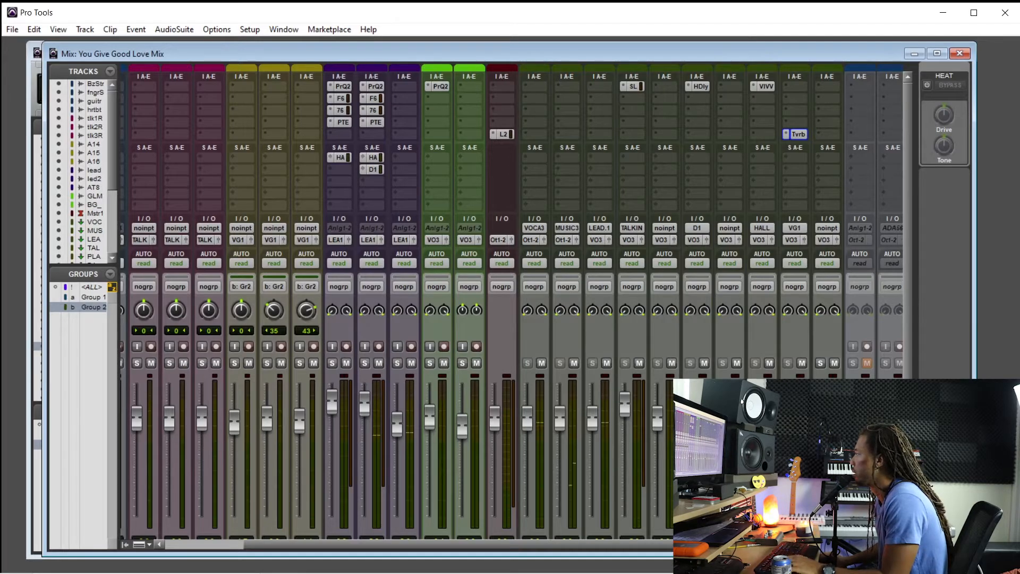
{"action": "key", "text": "space"}
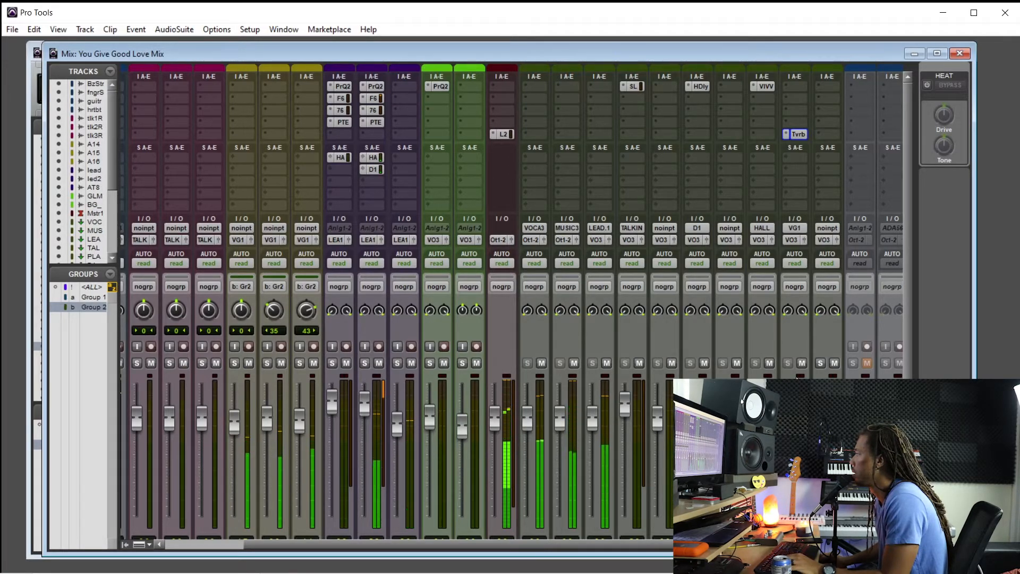
{"action": "scroll", "coordinate": [792, 346], "scroll_direction": "down", "scroll_amount": 3}
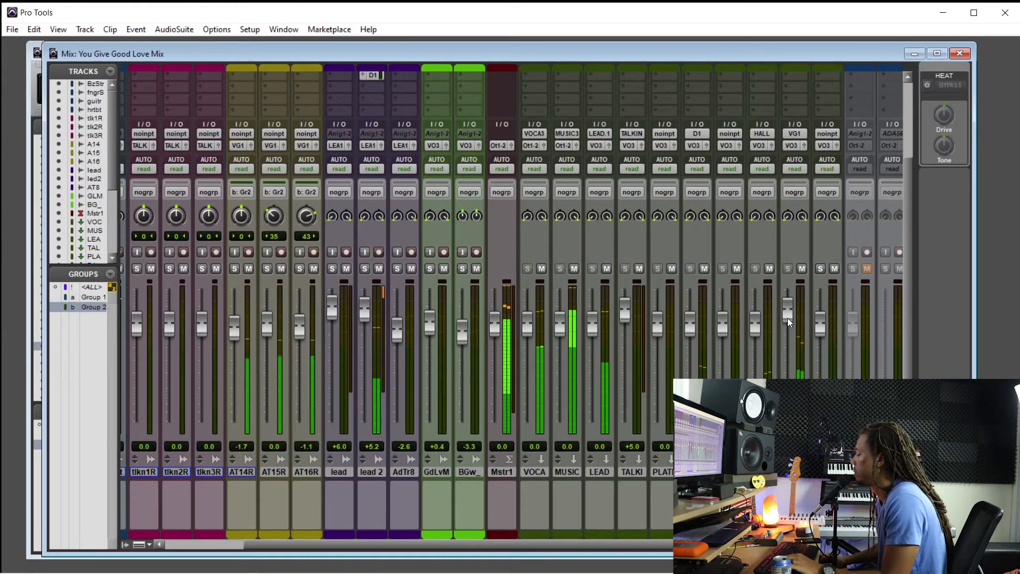
{"action": "left_click", "coordinate": [238, 268]}
{"action": "left_click", "coordinate": [267, 268]}
{"action": "left_click", "coordinate": [299, 268]}
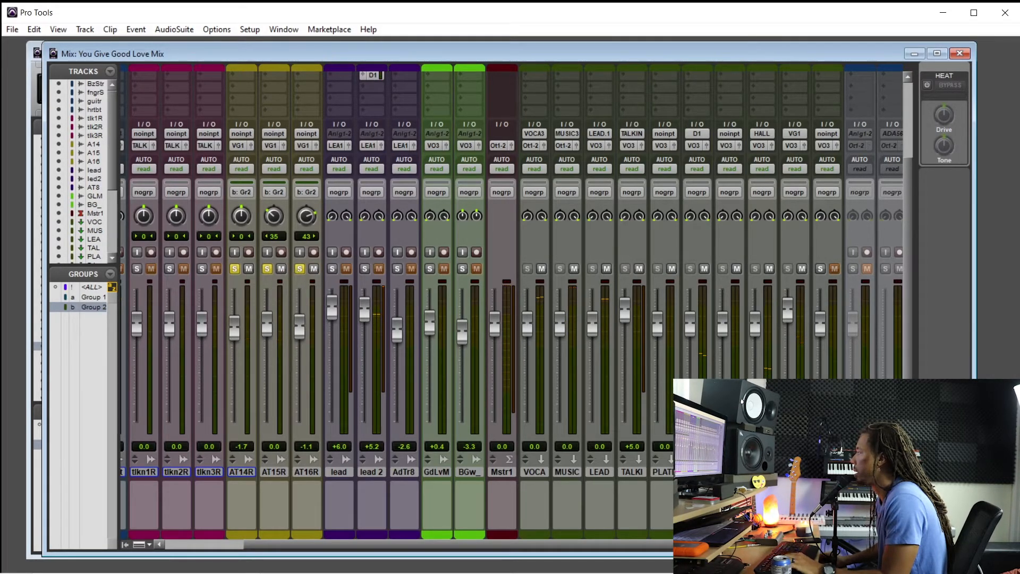
Step: Insert the stereo Blue Cat's PatchWork as a multichannel plug-in on the VG1 track's first insert slot
{"action": "scroll", "coordinate": [511, 301], "scroll_direction": "up", "scroll_amount": 3}
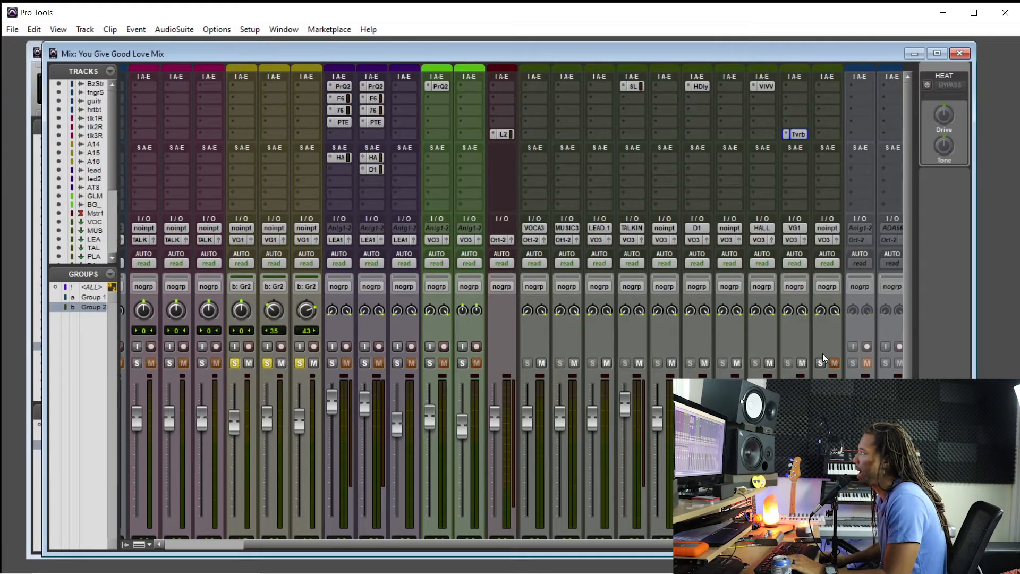
{"action": "left_click", "coordinate": [799, 90]}
{"action": "mouse_move", "coordinate": [843, 110]}
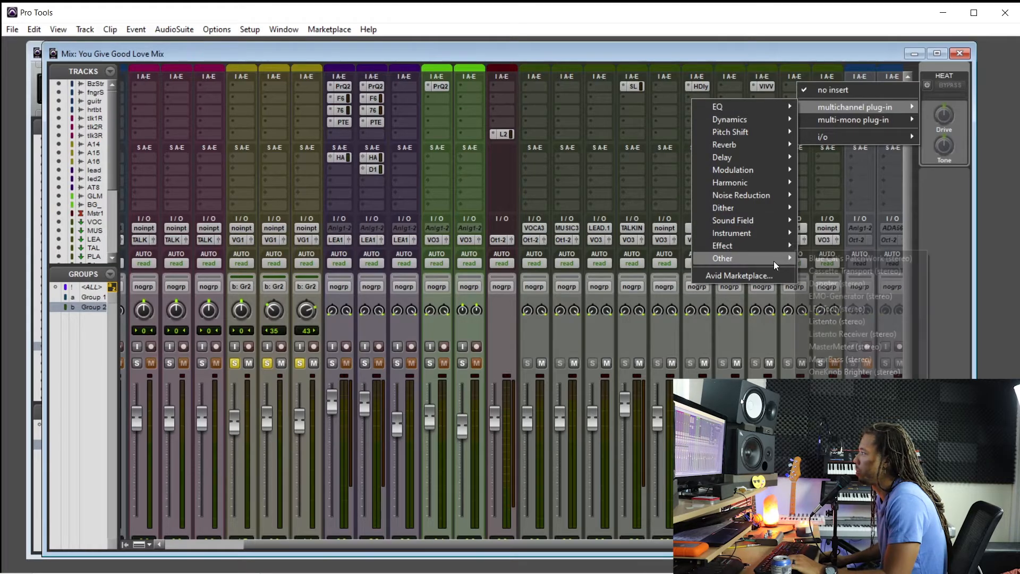
{"action": "mouse_move", "coordinate": [774, 260]}
{"action": "left_click", "coordinate": [830, 259]}
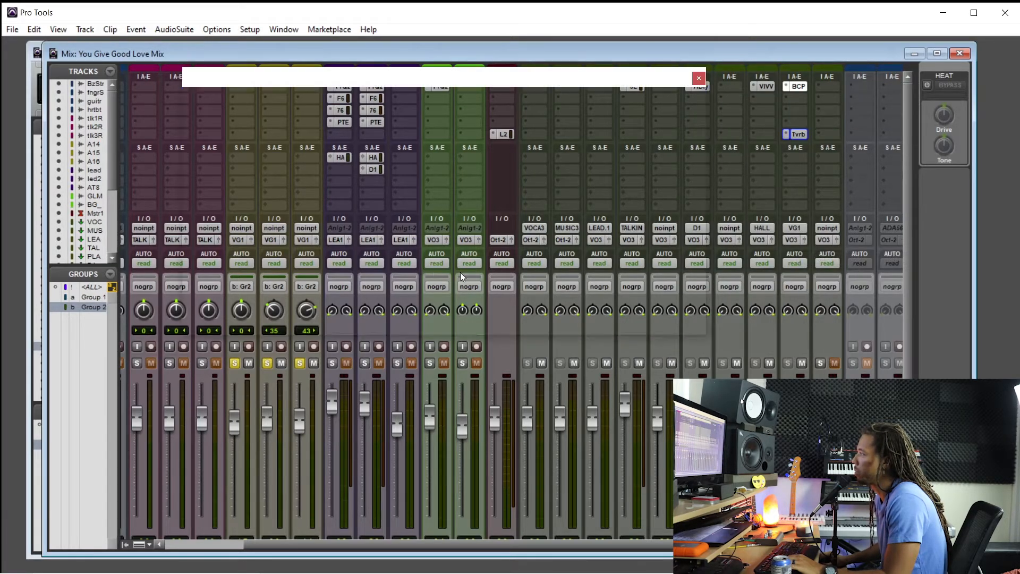
Step: Load the Maag EQ4 VST from the Plugin Alliance folder into PatchWork's first Pre slot
{"action": "left_click", "coordinate": [261, 220]}
{"action": "left_click", "coordinate": [299, 242]}
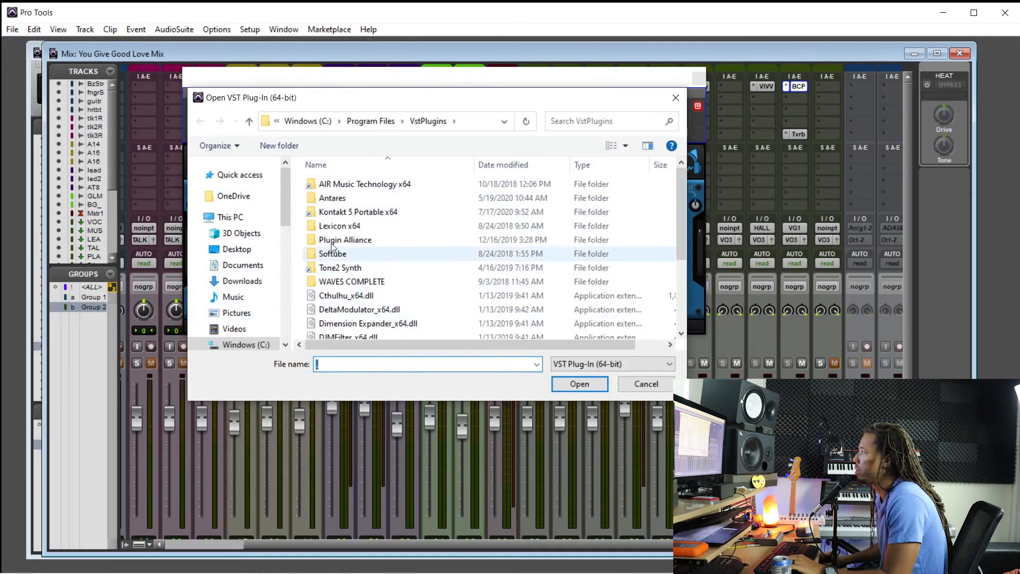
{"action": "scroll", "coordinate": [382, 260], "scroll_direction": "down", "scroll_amount": 10}
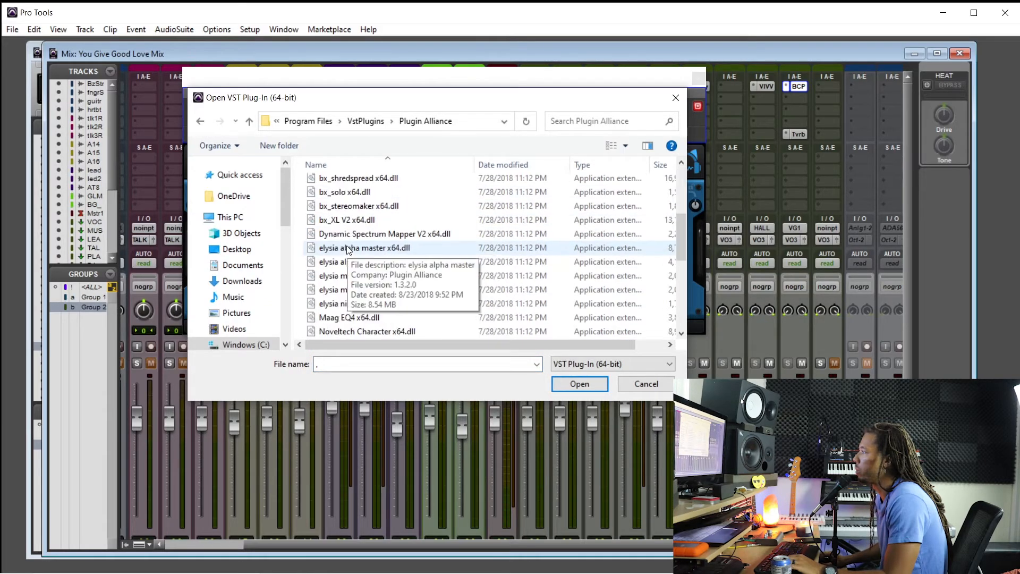
{"action": "scroll", "coordinate": [381, 265], "scroll_direction": "up", "scroll_amount": 5}
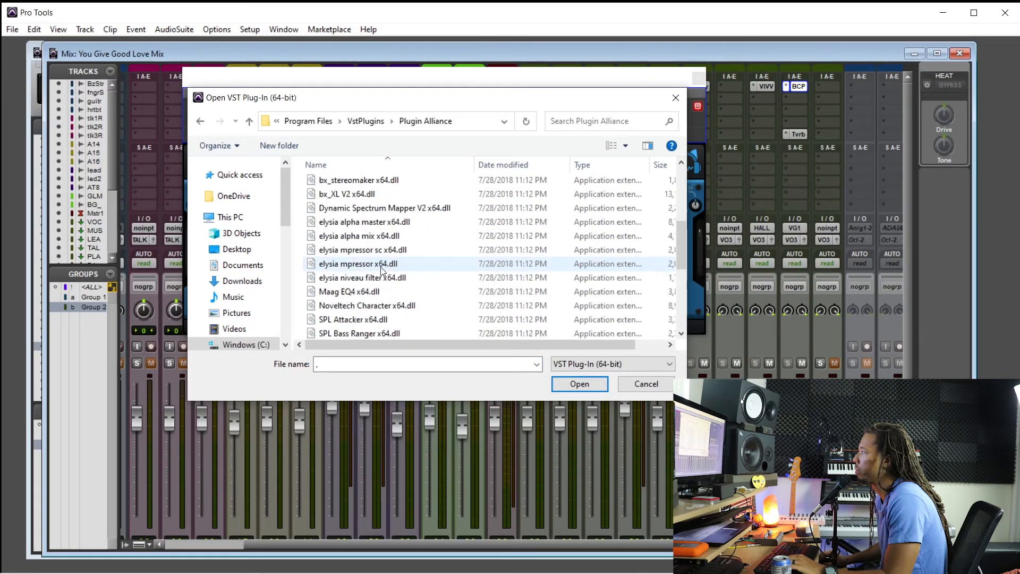
{"action": "double_click", "coordinate": [375, 292]}
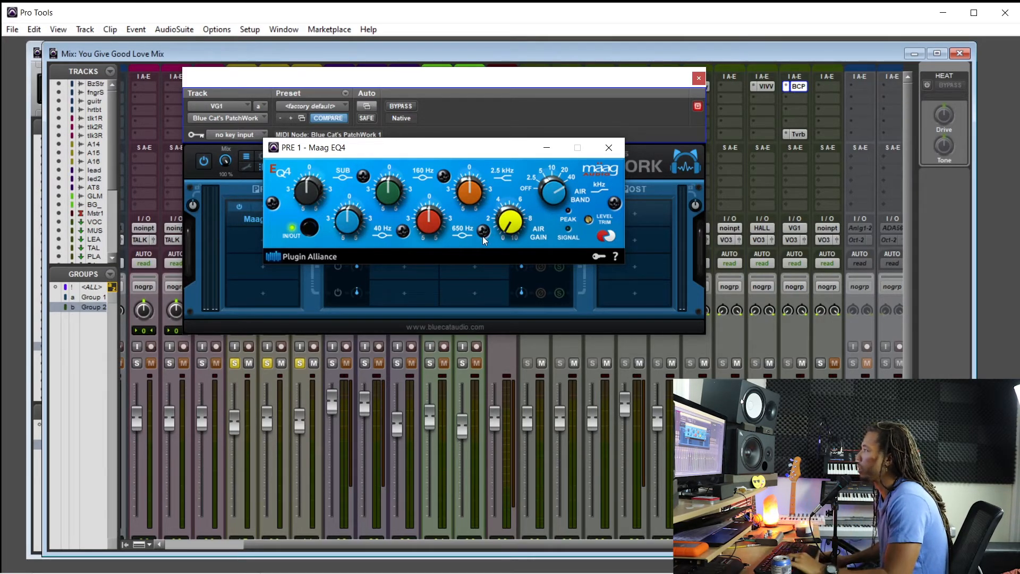
Step: During playback, raise the Maag EQ4's Air Gain and tune its Air Band to about 10 kHz
{"action": "key", "text": "space"}
{"action": "left_click_drag", "start_coordinate": [508, 230], "coordinate": [543, 222]}
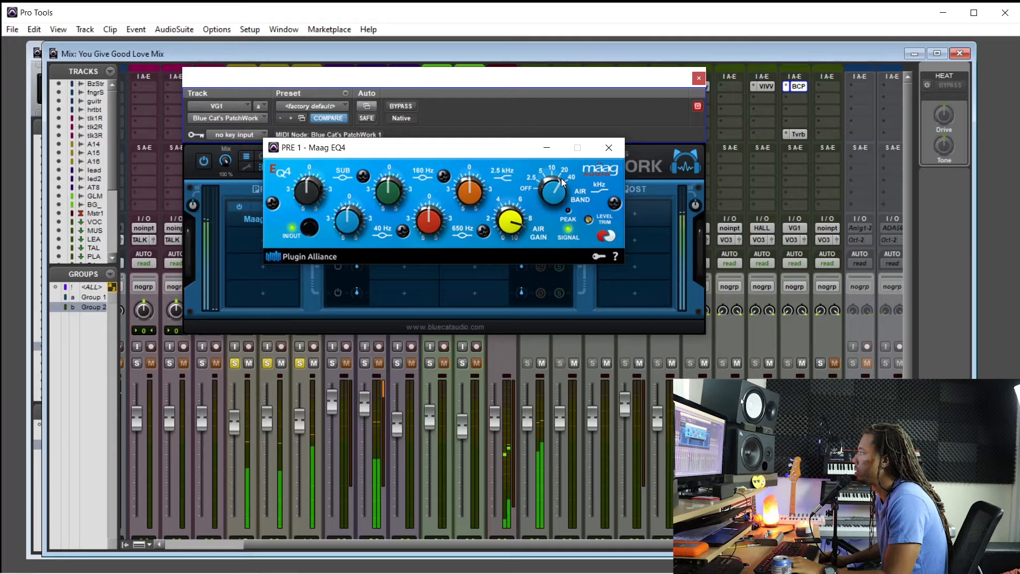
{"action": "mouse_move", "coordinate": [554, 177]}
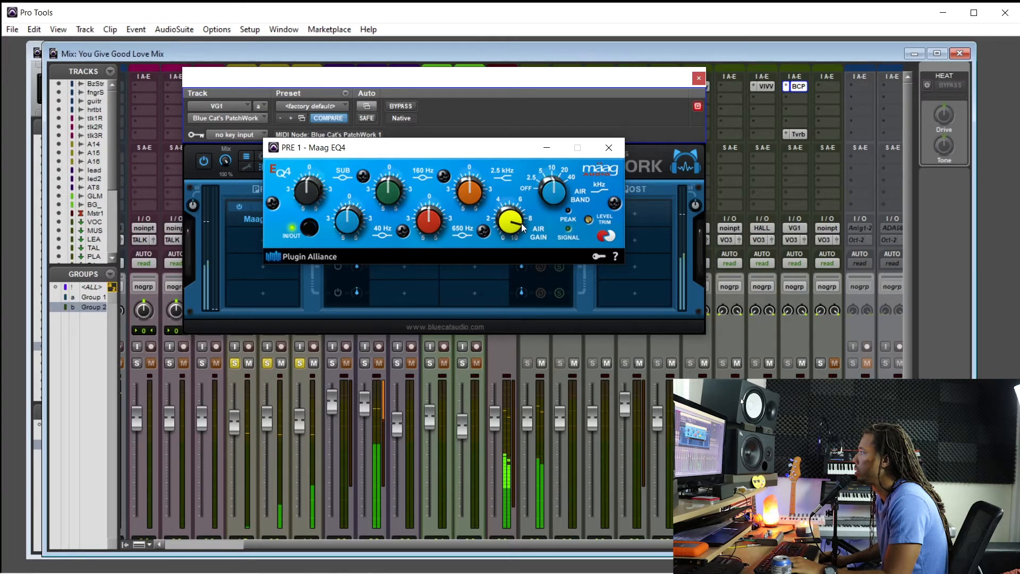
{"action": "left_click_drag", "start_coordinate": [522, 225], "coordinate": [521, 196]}
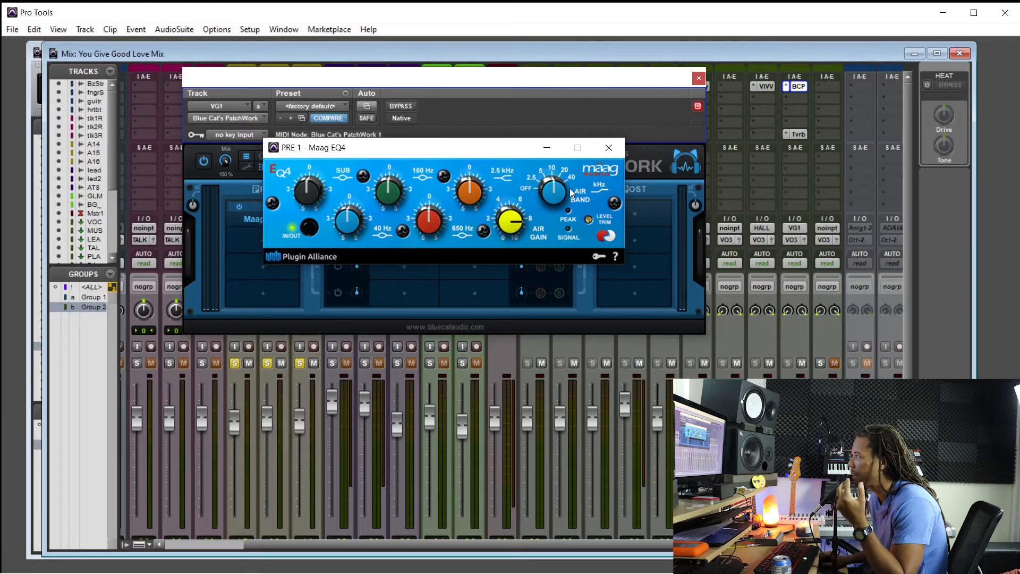
Step: Close the Maag EQ4 and PatchWork windows and unsolo Audio Tracks 14.R to 16.R
{"action": "left_click", "coordinate": [604, 150]}
{"action": "left_click", "coordinate": [699, 79]}
{"action": "left_click", "coordinate": [301, 362]}
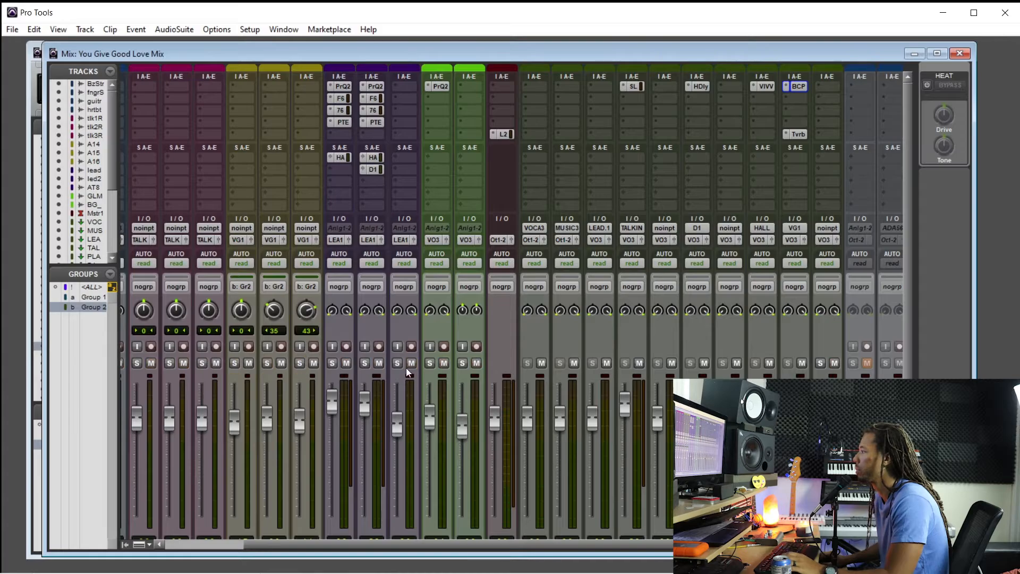
Step: Reopen the Maag EQ4 editor on VG1, fine-tune the Air Gain against the full mix, and close both plug-in windows
{"action": "left_click", "coordinate": [795, 86]}
{"action": "right_click", "coordinate": [285, 223]}
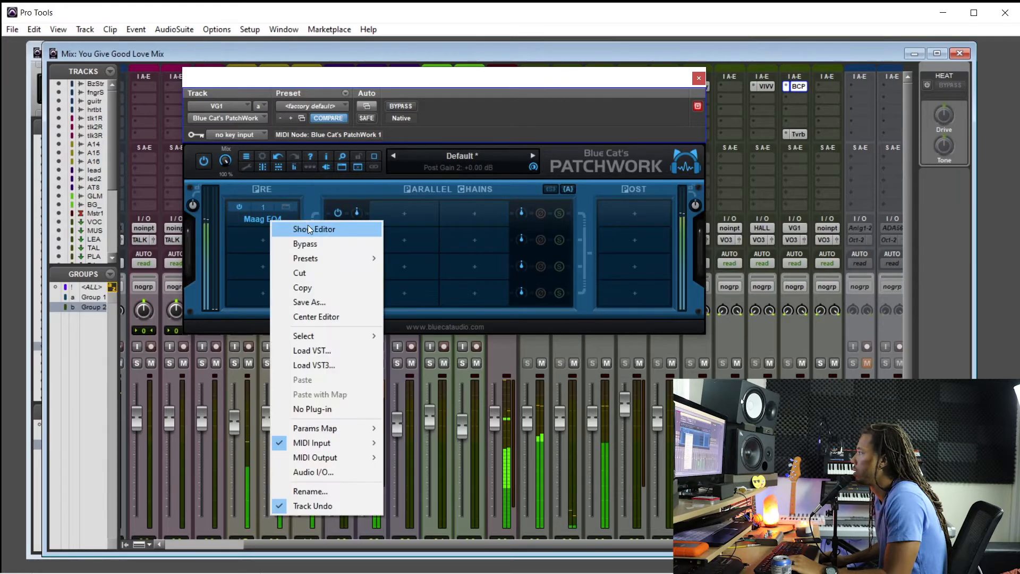
{"action": "left_click", "coordinate": [307, 229]}
{"action": "left_click_drag", "start_coordinate": [524, 223], "coordinate": [527, 226]}
{"action": "left_click", "coordinate": [609, 147]}
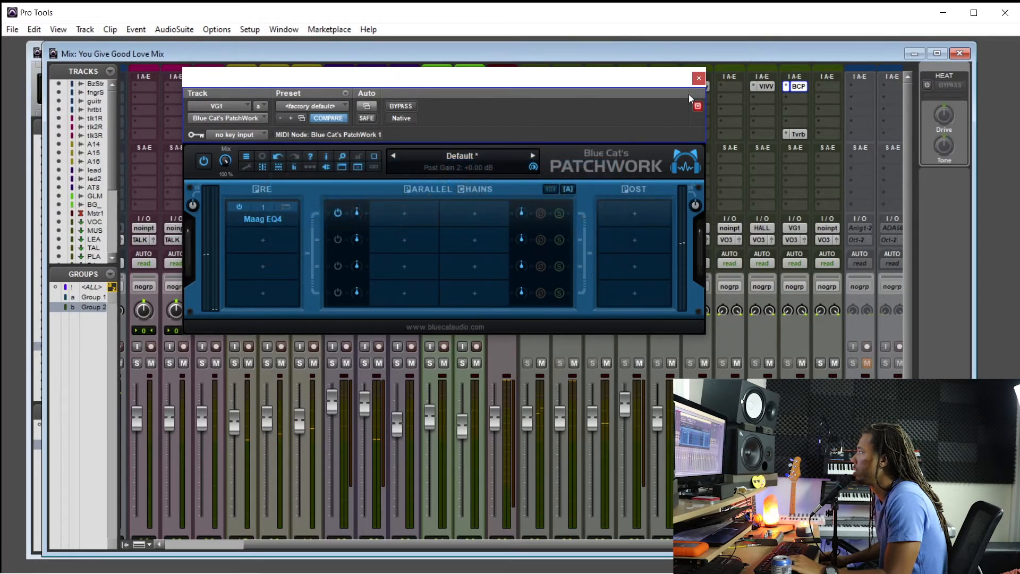
{"action": "left_click", "coordinate": [698, 78]}
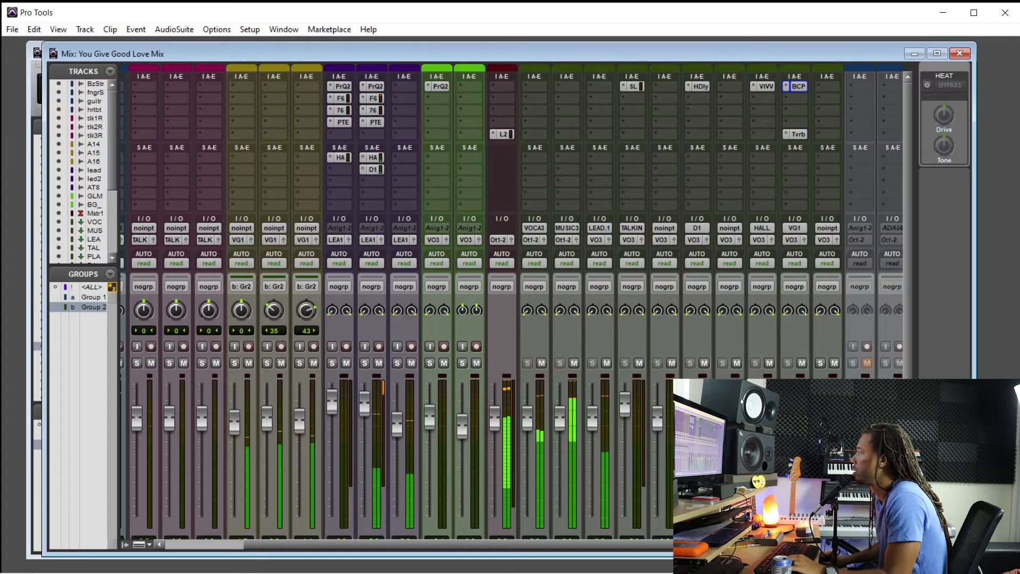
Step: Switch to the Edit window and solo Audio Tracks 14.R to 16.R
{"action": "scroll", "coordinate": [515, 319], "scroll_direction": "down", "scroll_amount": 3}
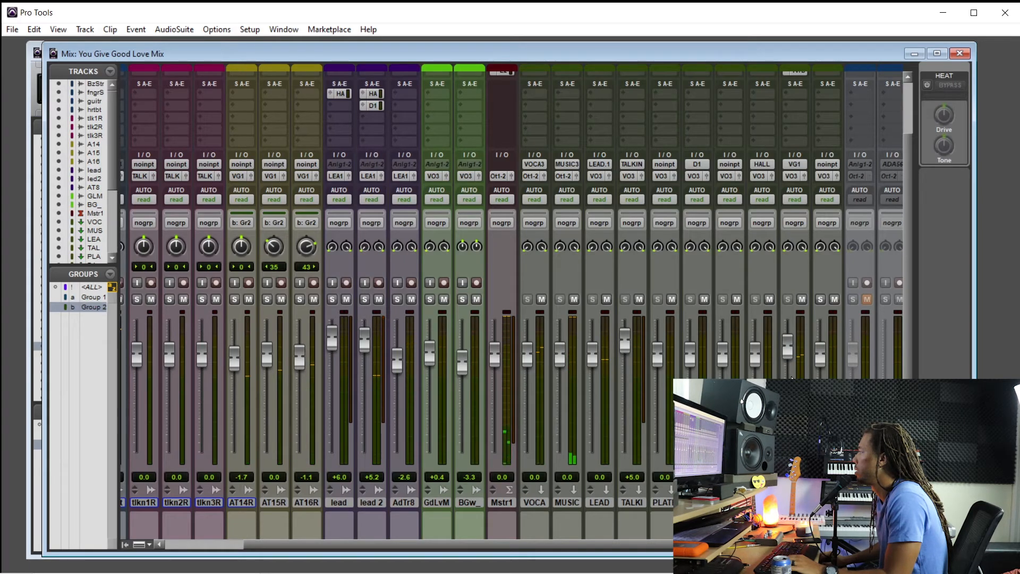
{"action": "key", "text": "ctrl+equal"}
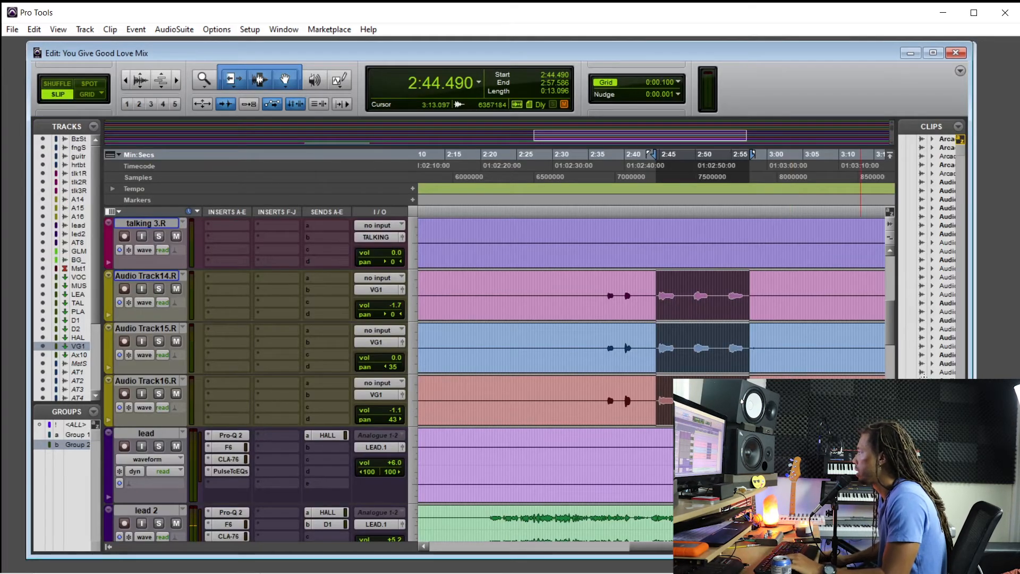
{"action": "left_click", "coordinate": [755, 330]}
{"action": "left_click", "coordinate": [158, 289]}
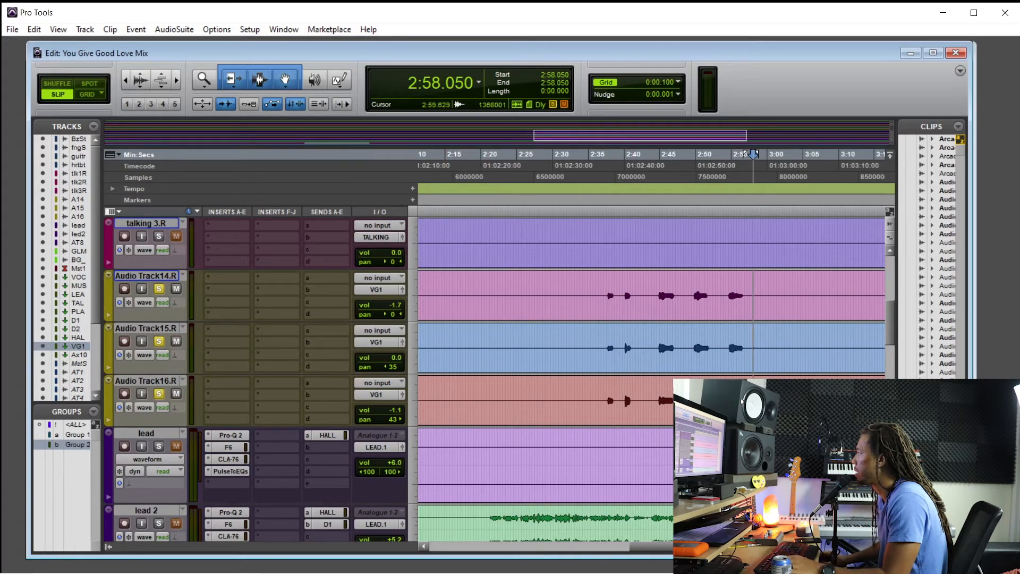
Step: Delete the silence from 2:57.121 to about 2:59.6 on Audio Tracks 14.R to 16.R and fade out the preceding clips from 2:56.750
{"action": "key", "text": "ctrl+bracketright"}
{"action": "key", "text": "ctrl+bracketright"}
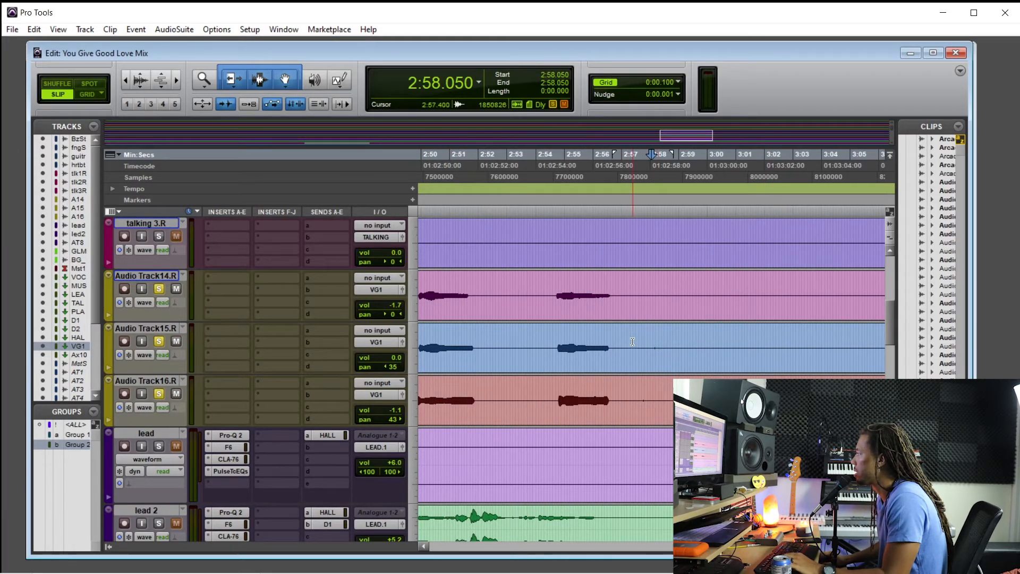
{"action": "left_click", "coordinate": [618, 289]}
{"action": "key", "text": "space"}
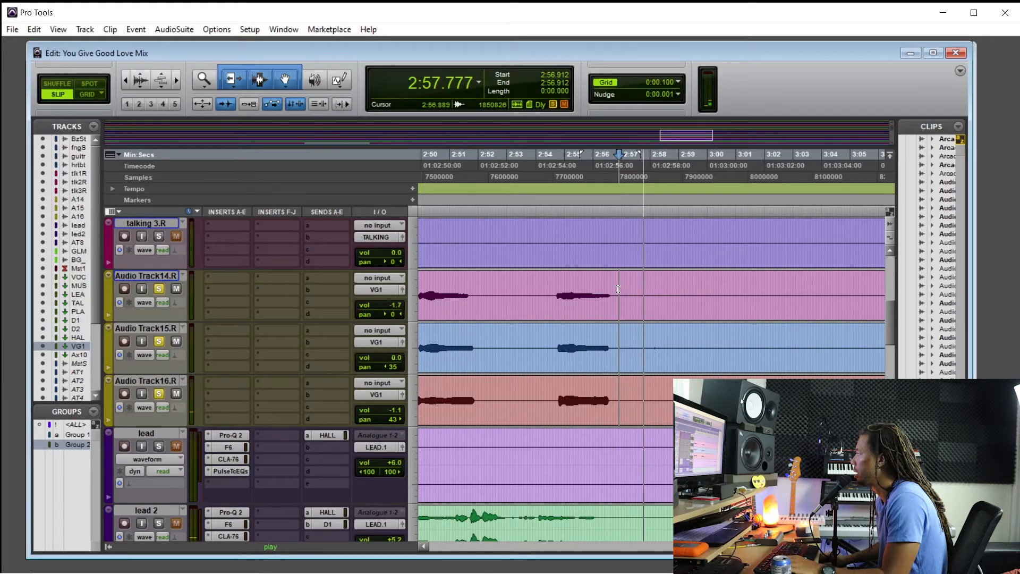
{"action": "key", "text": "space"}
{"action": "left_click_drag", "start_coordinate": [625, 293], "coordinate": [695, 367]}
{"action": "key", "text": "Delete"}
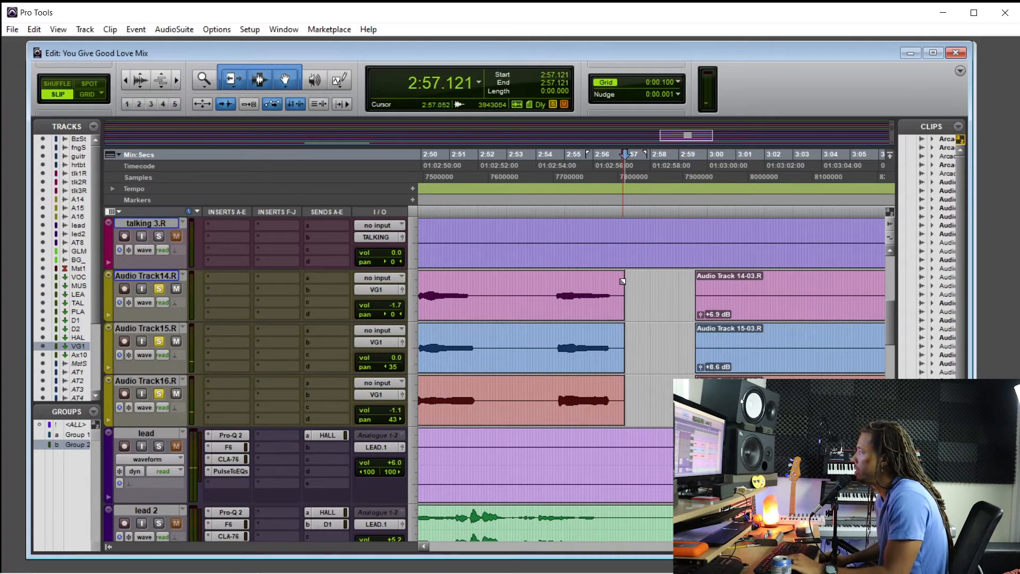
{"action": "left_click_drag", "start_coordinate": [622, 281], "coordinate": [614, 282]}
Step: Delete the silence from 3:36.015 to about 3:38.5 on Audio Tracks 14.R to 16.R and fade out the preceding clips from 3:35.713
{"action": "key", "text": "r"}
{"action": "key", "text": "r"}
{"action": "key", "text": "r"}
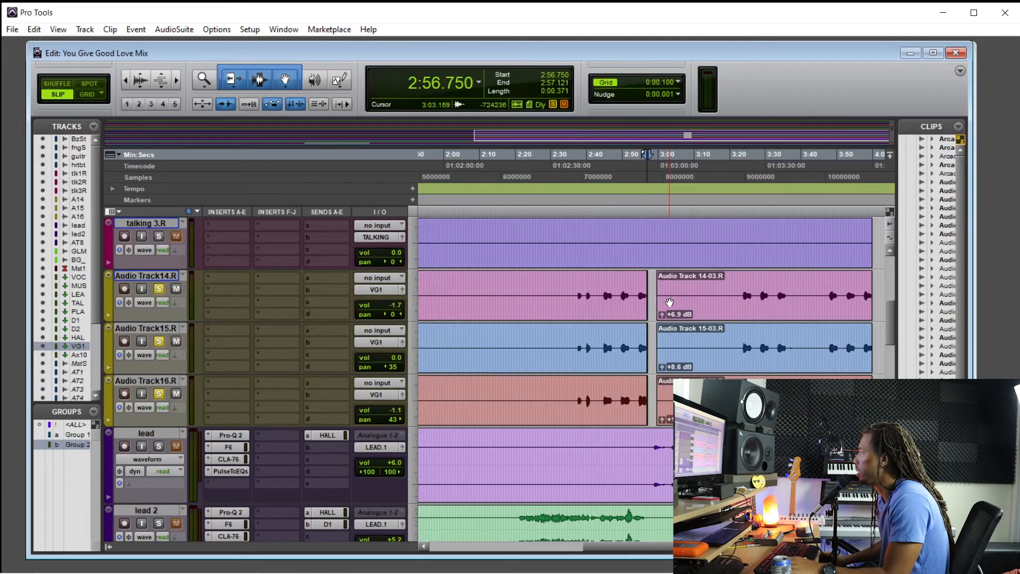
{"action": "left_click", "coordinate": [789, 340]}
{"action": "key", "text": "t"}
{"action": "key", "text": "t"}
{"action": "key", "text": "t"}
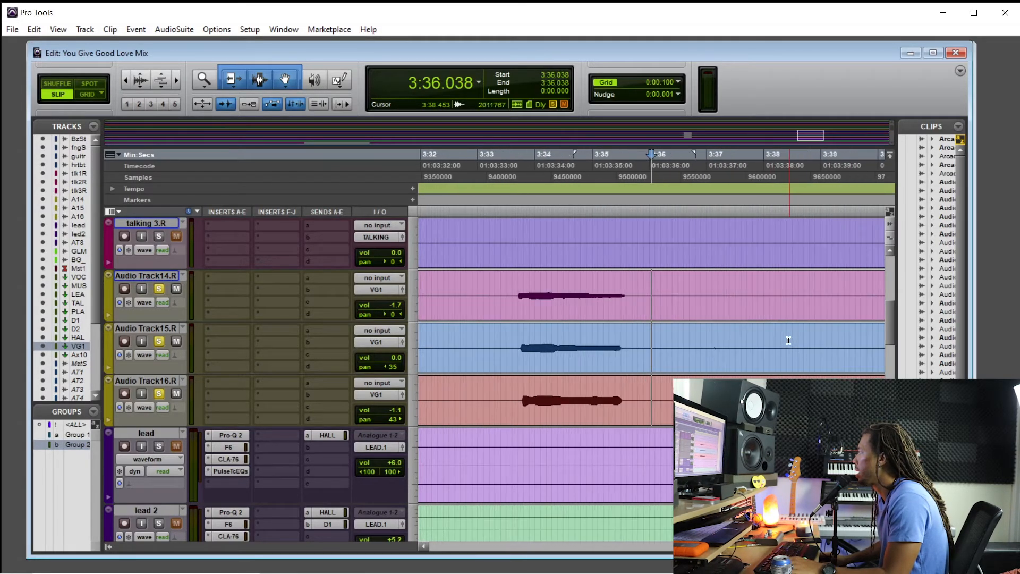
{"action": "left_click", "coordinate": [140, 76]}
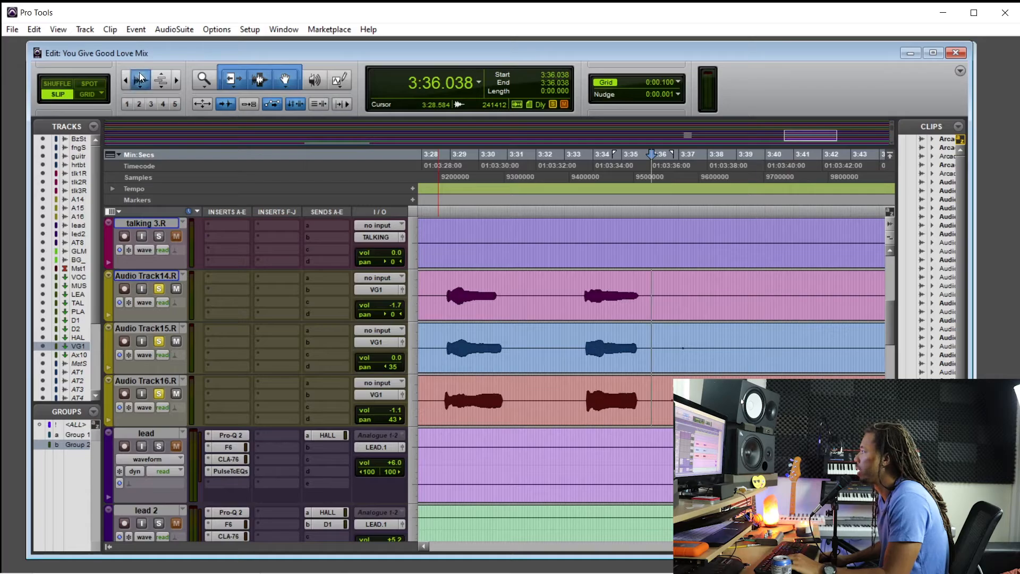
{"action": "left_click", "coordinate": [140, 76]}
{"action": "left_click_drag", "start_coordinate": [651, 294], "coordinate": [717, 350]}
{"action": "key", "text": "Delete"}
{"action": "left_click_drag", "start_coordinate": [649, 272], "coordinate": [641, 277]}
{"action": "left_click", "coordinate": [641, 277]}
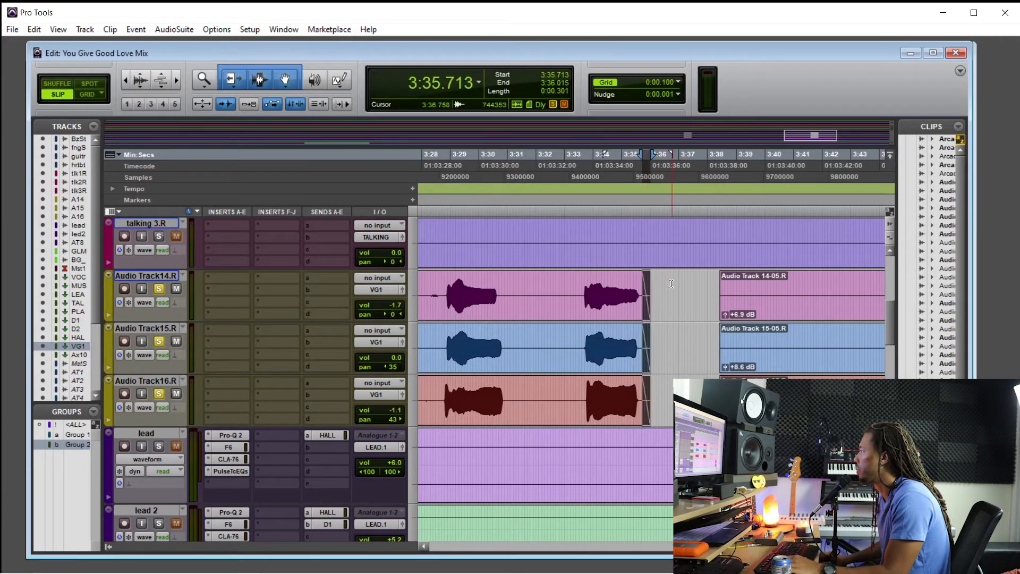
Step: Fade out the final clips on Audio Tracks 14.R to 16.R from 3:59.757 to 4:00.000
{"action": "left_click", "coordinate": [670, 286]}
{"action": "key", "text": "r"}
{"action": "key", "text": "r"}
{"action": "key", "text": "r"}
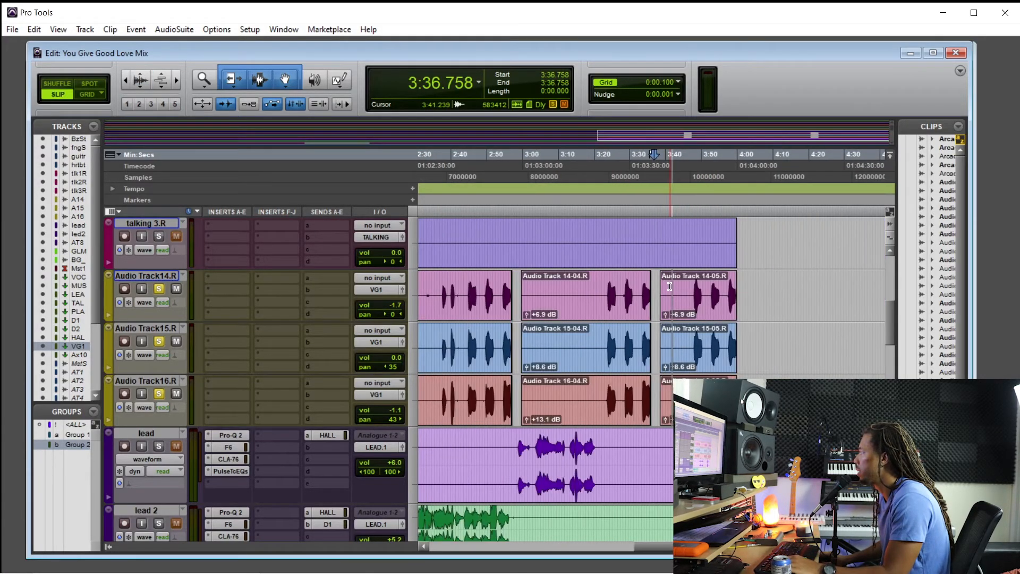
{"action": "left_click", "coordinate": [738, 206]}
{"action": "key", "text": "t"}
{"action": "key", "text": "t"}
{"action": "key", "text": "t"}
{"action": "key", "text": "t"}
{"action": "key", "text": "t"}
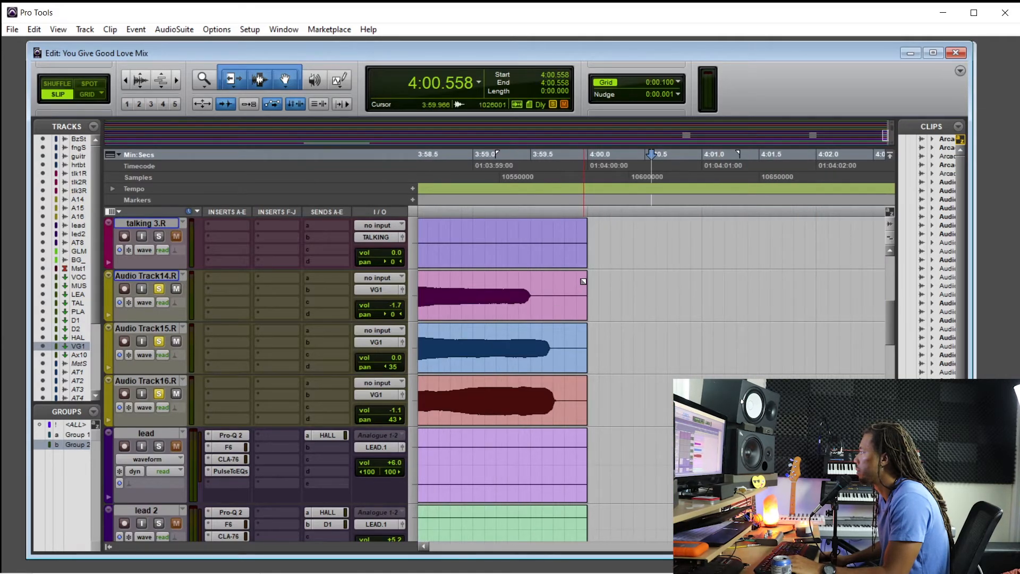
{"action": "left_click_drag", "start_coordinate": [583, 281], "coordinate": [560, 287]}
Step: Remove the stray audio before the first background phrase on Audio Tracks 14.R to 16.R and fade the phrase in from 2:36.316 to 2:37.291
{"action": "key", "text": "ctrl+["}
{"action": "key", "text": "ctrl+["}
{"action": "key", "text": "ctrl+["}
{"action": "key", "text": "ctrl+["}
{"action": "key", "text": "ctrl+["}
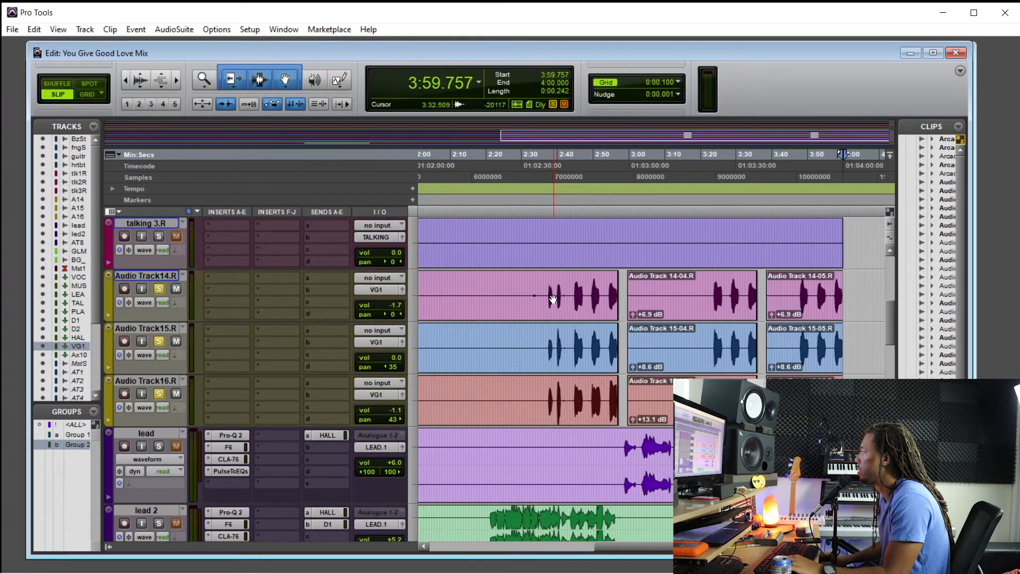
{"action": "scroll", "coordinate": [586, 296], "scroll_direction": "left", "scroll_amount": 3}
{"action": "left_click", "coordinate": [631, 290]}
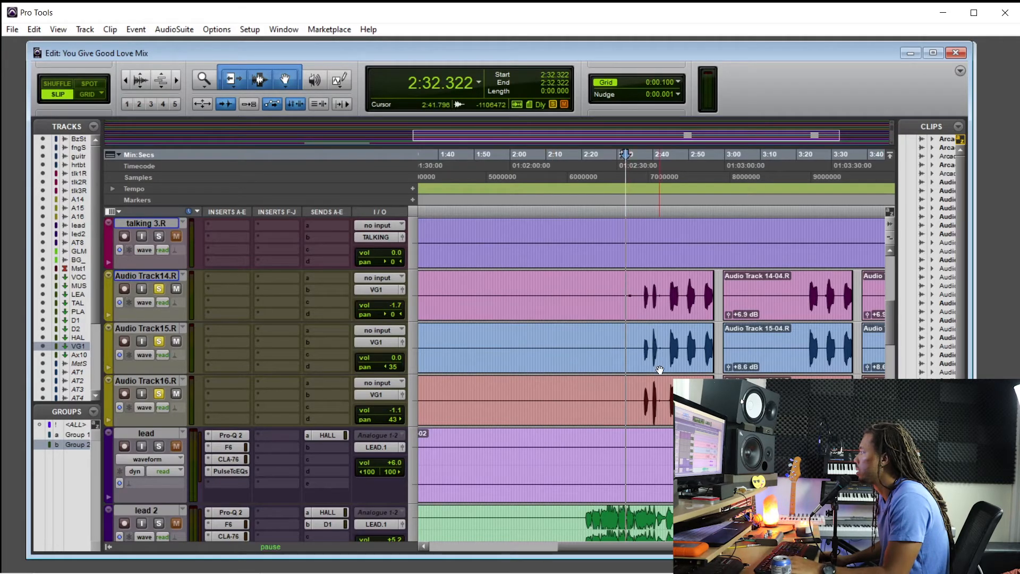
{"action": "key", "text": "space"}
{"action": "key", "text": "ctrl+]"}
{"action": "key", "text": "ctrl+]"}
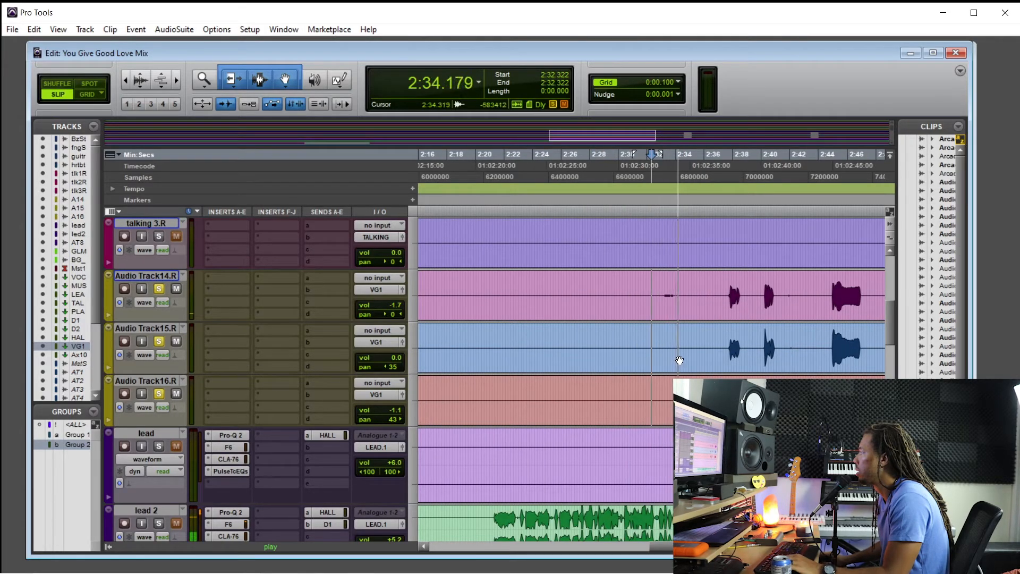
{"action": "scroll", "coordinate": [678, 358], "scroll_direction": "right", "scroll_amount": 2}
{"action": "key", "text": "space"}
{"action": "left_click_drag", "start_coordinate": [550, 285], "coordinate": [628, 281]}
{"action": "key", "text": "Delete"}
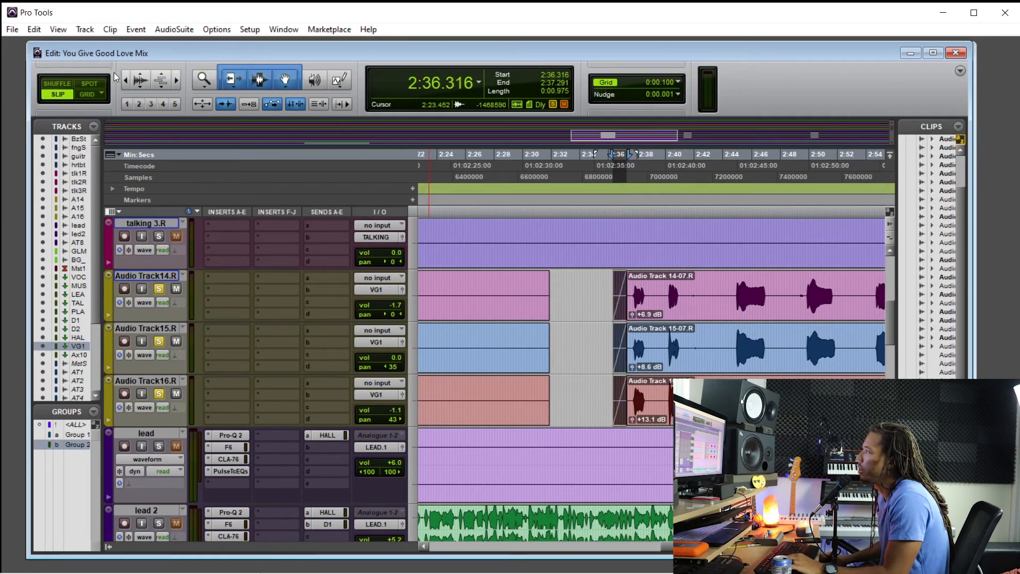
Step: Reduce the waveform height and delete the silence from 2:41.518 to about 2:44 on Audio Tracks 14.R to 16.R
{"action": "left_click", "coordinate": [140, 80]}
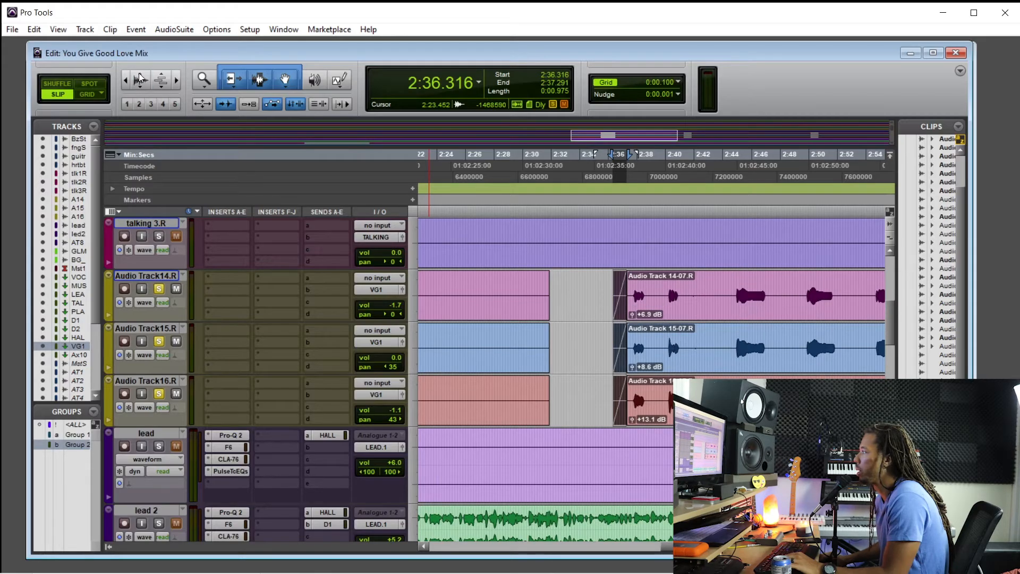
{"action": "left_click", "coordinate": [695, 290]}
{"action": "key", "text": "ctrl+]"}
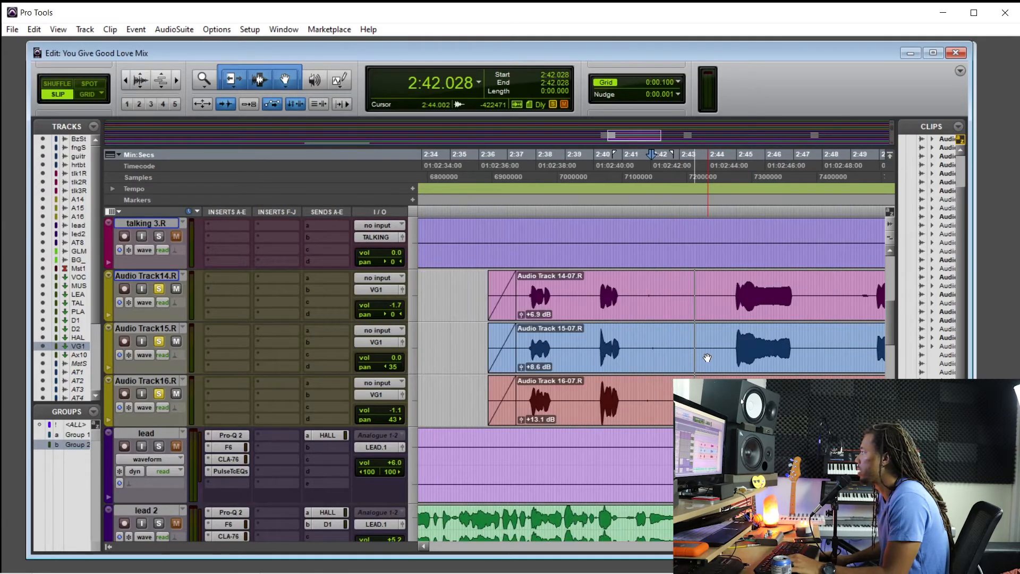
{"action": "left_click_drag", "start_coordinate": [636, 291], "coordinate": [709, 290]}
{"action": "key", "text": "Delete"}
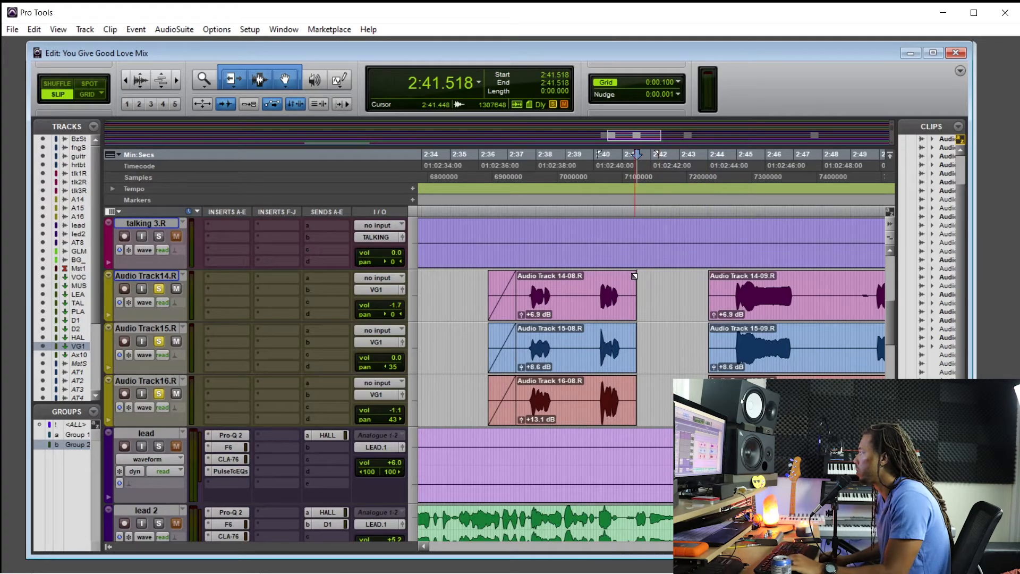
Step: Fade out the grouped clips ending at 2:41.518 and fade in the ones starting at about 2:44
{"action": "mouse_move", "coordinate": [634, 276]}
{"action": "left_mouse_down"}
{"action": "mouse_move", "coordinate": [690, 279]}
{"action": "mouse_move", "coordinate": [636, 276]}
{"action": "left_mouse_up"}
{"action": "left_click", "coordinate": [649, 291]}
{"action": "key", "text": "ctrl+["}
{"action": "key", "text": "ctrl+z"}
{"action": "key", "text": "ctrl+z"}
{"action": "left_click", "coordinate": [661, 289]}
{"action": "scroll", "coordinate": [665, 289], "scroll_direction": "right", "scroll_amount": 4}
{"action": "scroll", "coordinate": [664, 289], "scroll_direction": "left", "scroll_amount": 1}
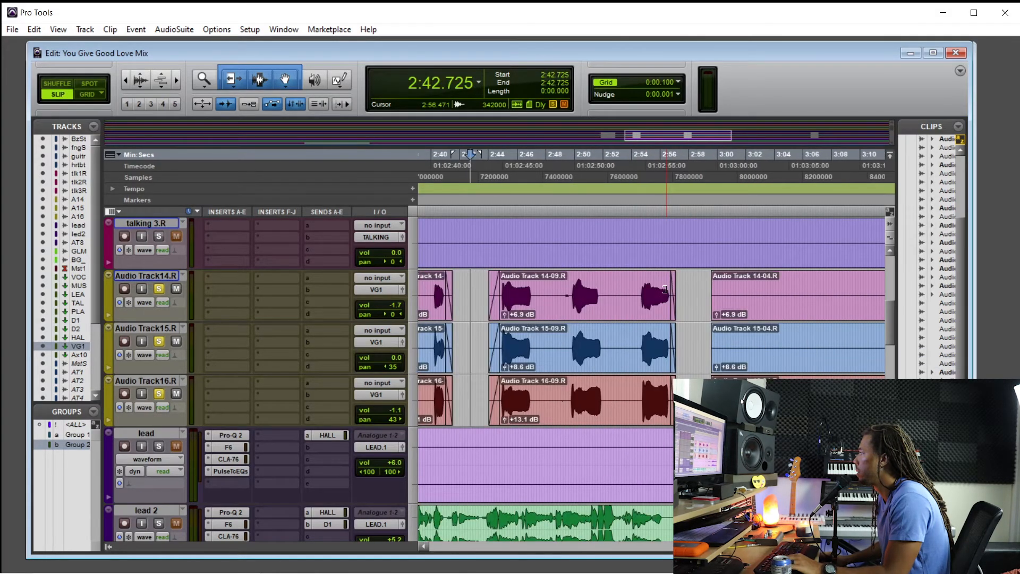
{"action": "scroll", "coordinate": [565, 301], "scroll_direction": "up", "scroll_amount": 3}
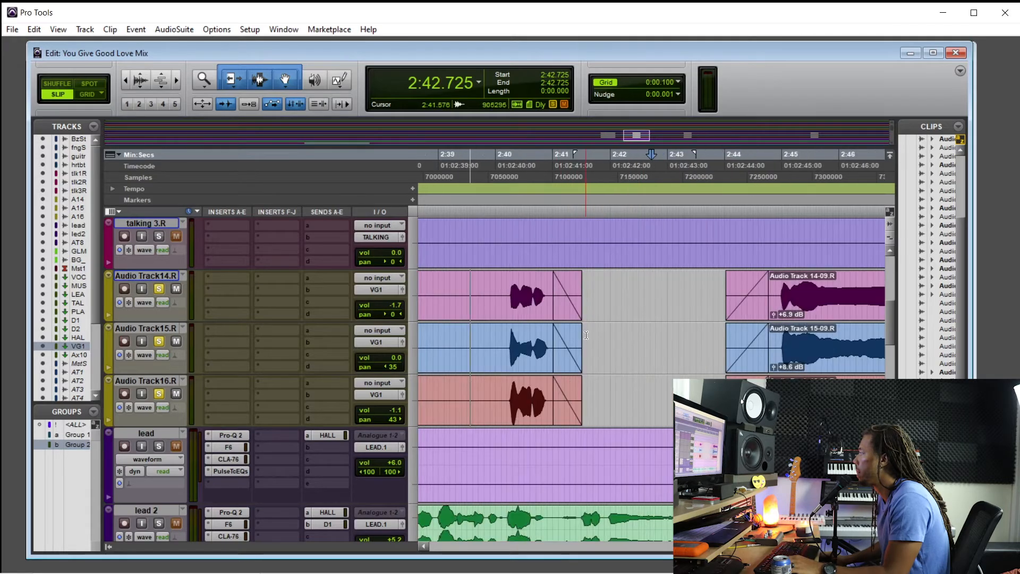
Step: Play the soloed background vocals from 2:48.878 to check the second phrase on Audio Tracks 14.R to 16.R
{"action": "left_click", "coordinate": [619, 282]}
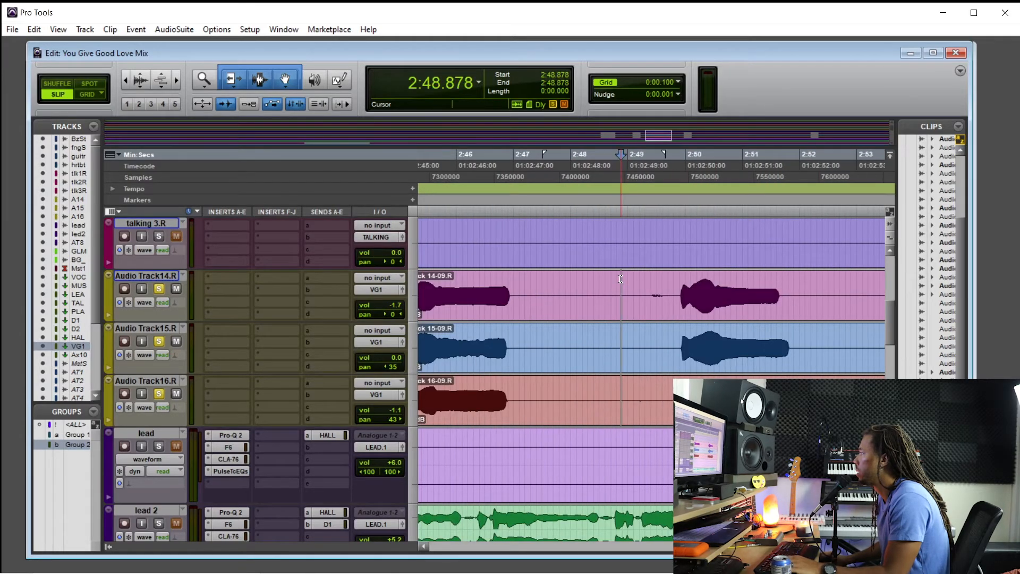
{"action": "key", "text": "space"}
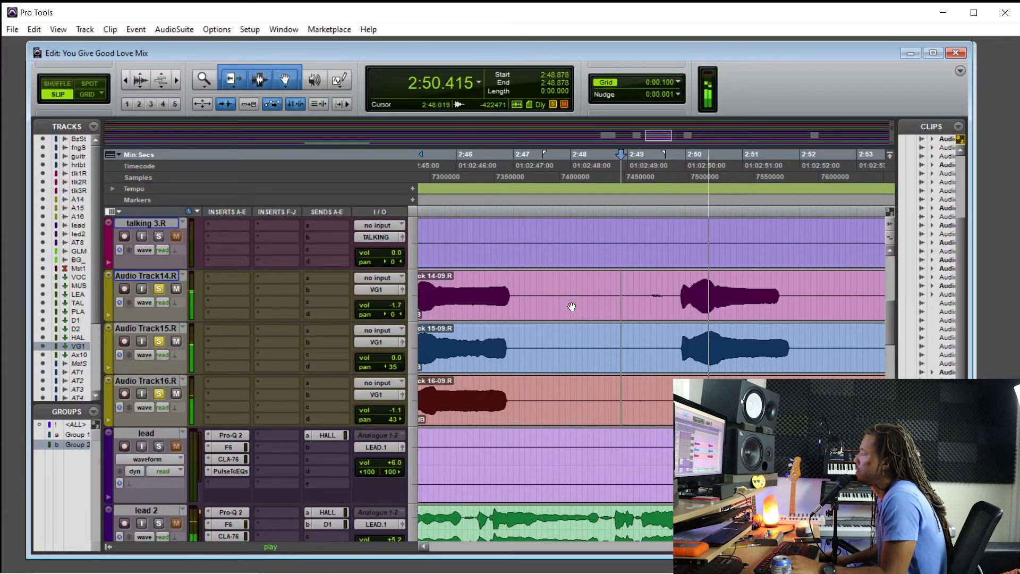
{"action": "key", "text": "space"}
{"action": "scroll", "coordinate": [572, 305], "scroll_direction": "down", "scroll_amount": 2}
Step: Turn off solo on Audio Tracks 14.R to 16.R and play the full mix from 2:36.502
{"action": "left_click", "coordinate": [145, 87]}
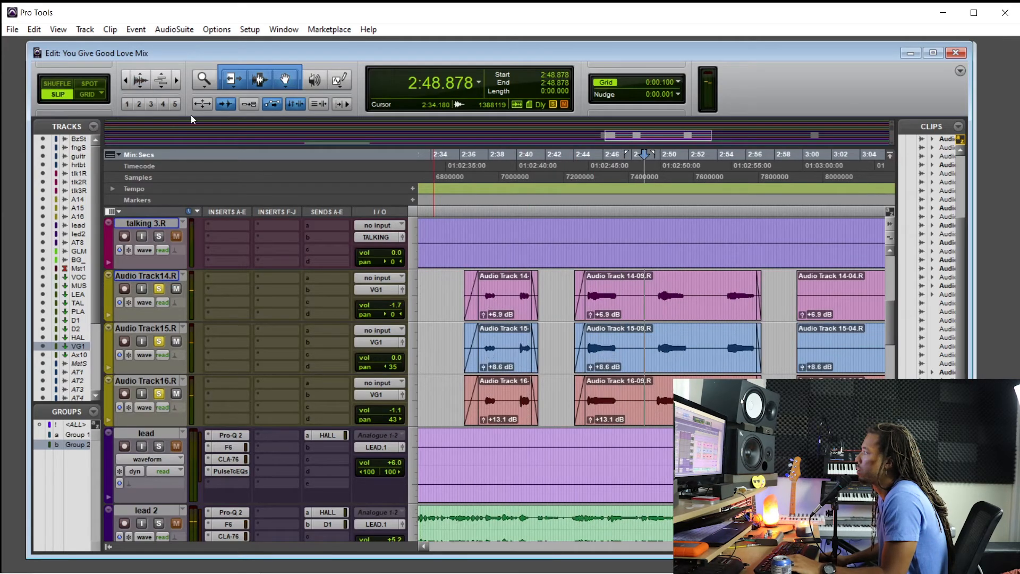
{"action": "key", "text": "ctrl+bracketleft"}
{"action": "left_click", "coordinate": [158, 341]}
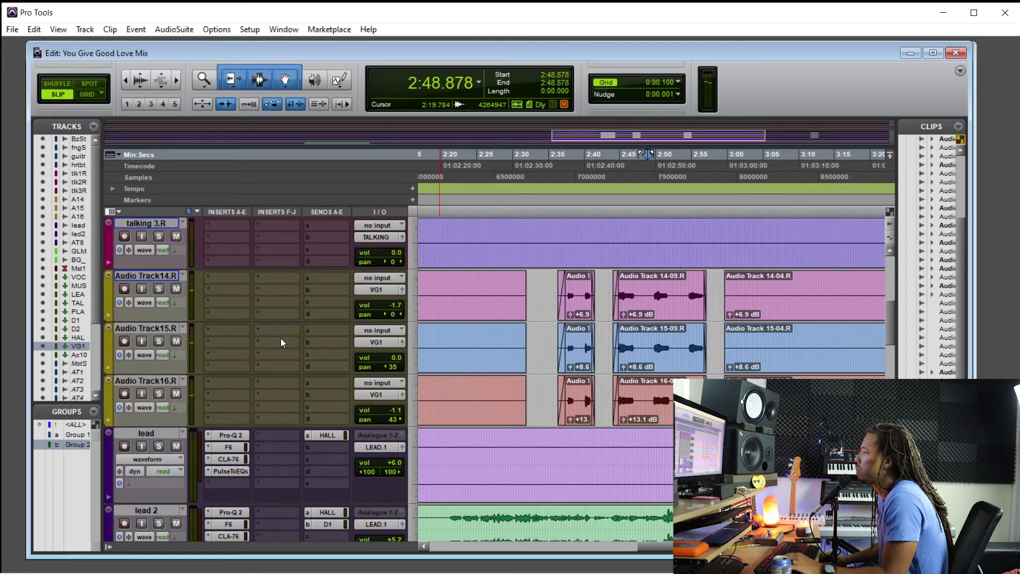
{"action": "left_click", "coordinate": [561, 192]}
{"action": "key", "text": "space"}
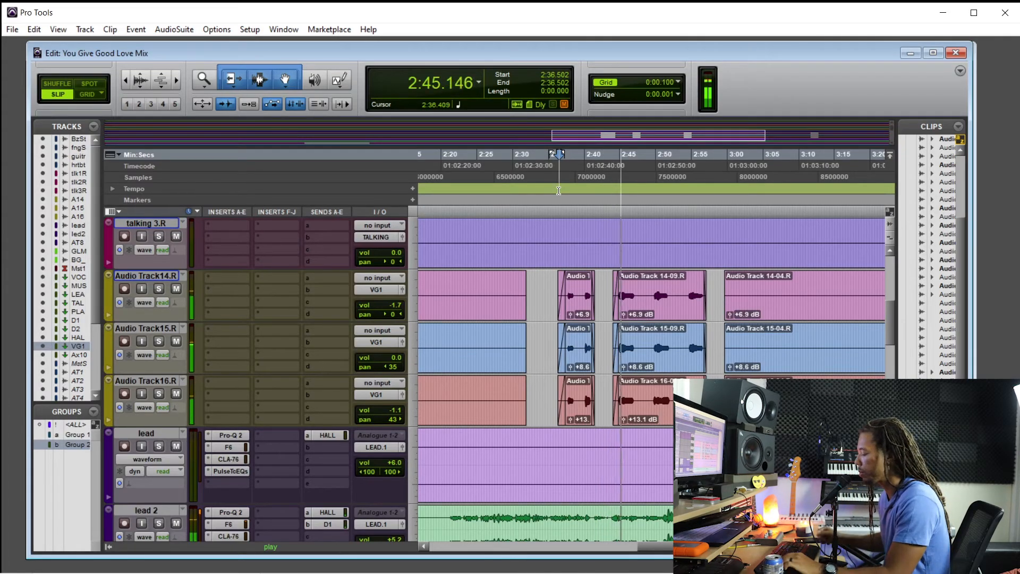
Step: Add the comment "ad lib" to Audio Track 8 in the mixer
{"action": "key", "text": "ctrl+equal"}
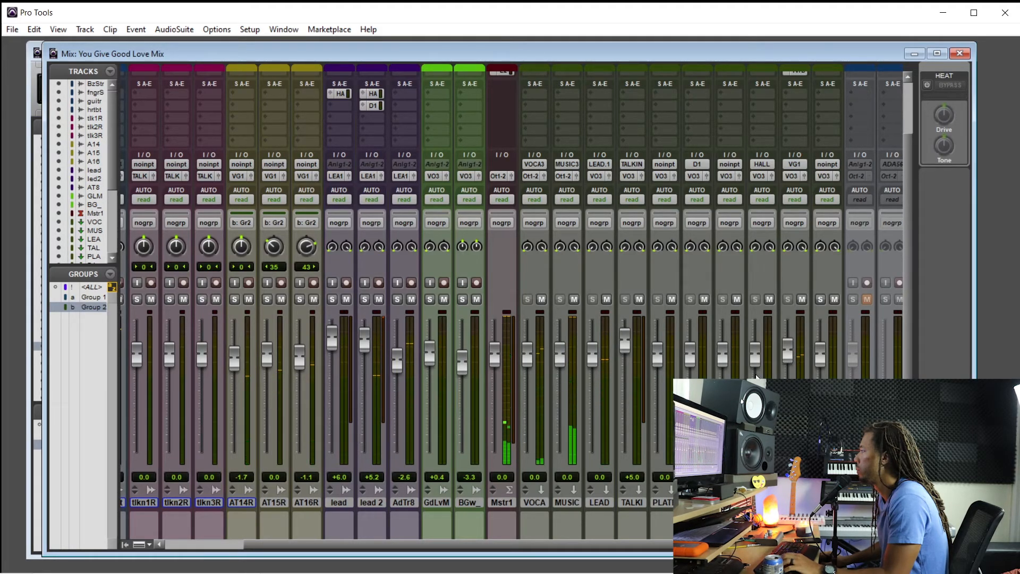
{"action": "left_click", "coordinate": [410, 511]}
{"action": "type", "text": "ad lib"}
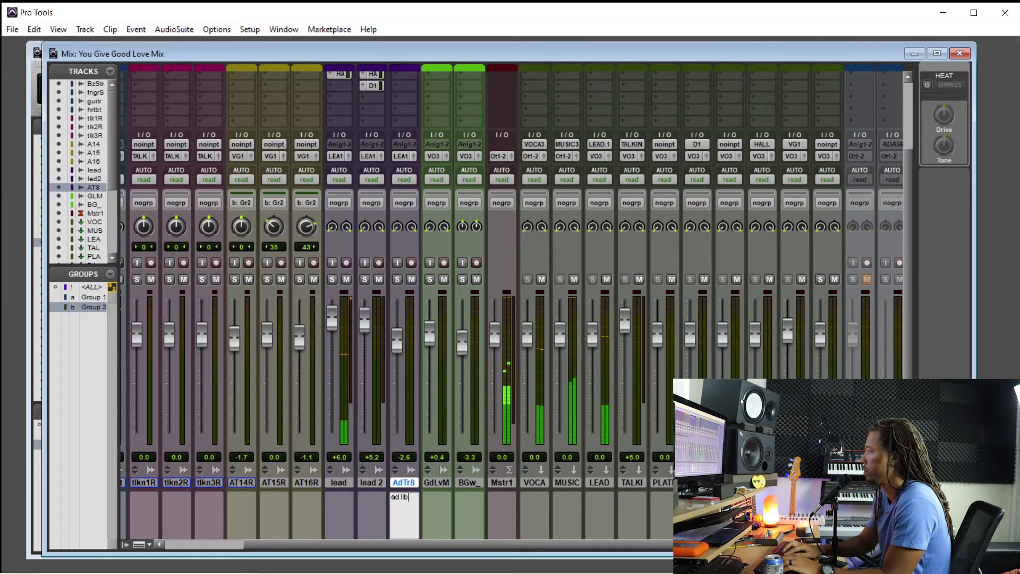
{"action": "key", "text": "Return"}
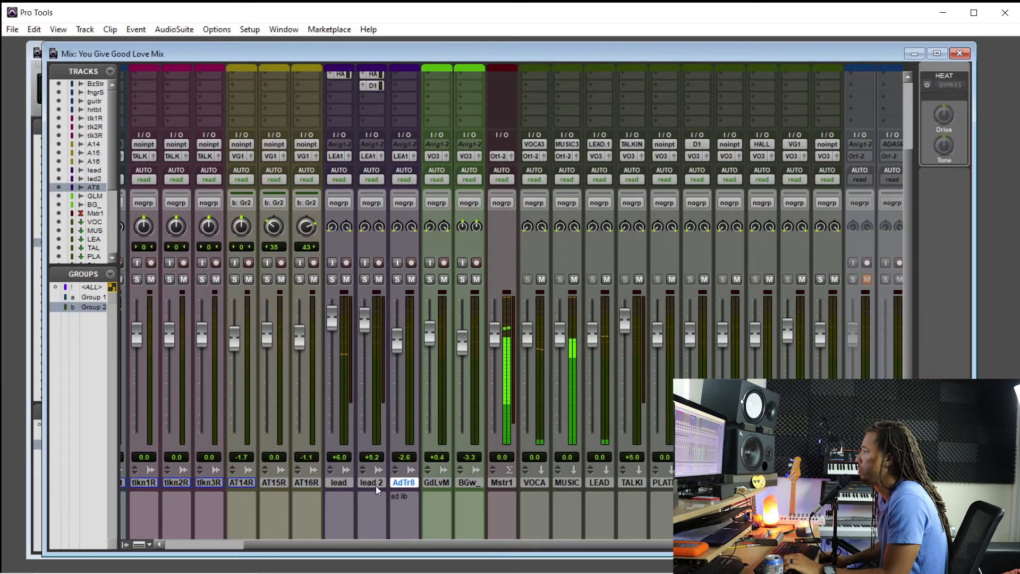
Step: Split the lead vocal clip at 2:56.936 and raise the gain of the part after it to +3.9 dB
{"action": "left_click", "coordinate": [344, 484]}
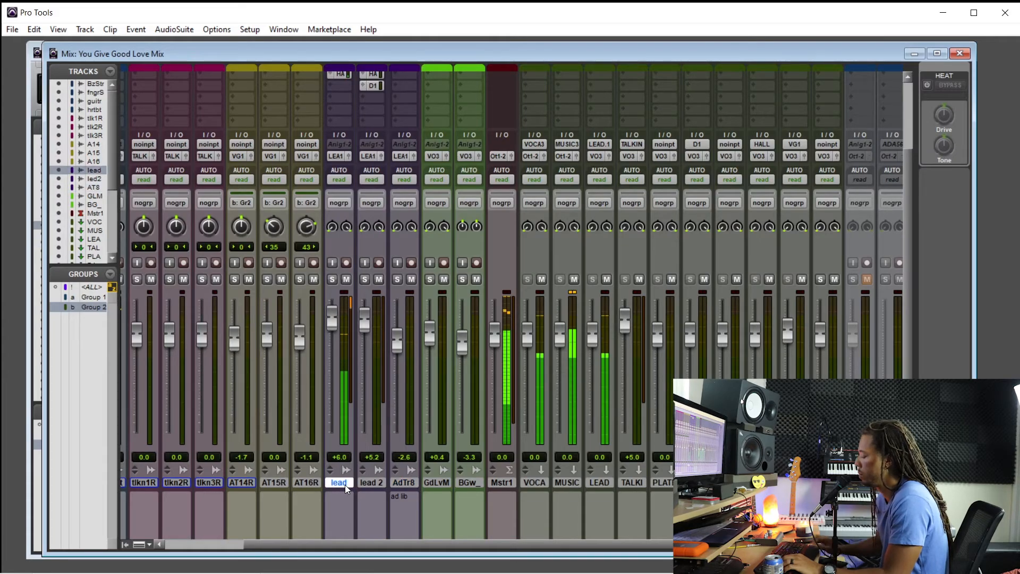
{"action": "key", "text": "ctrl+equal"}
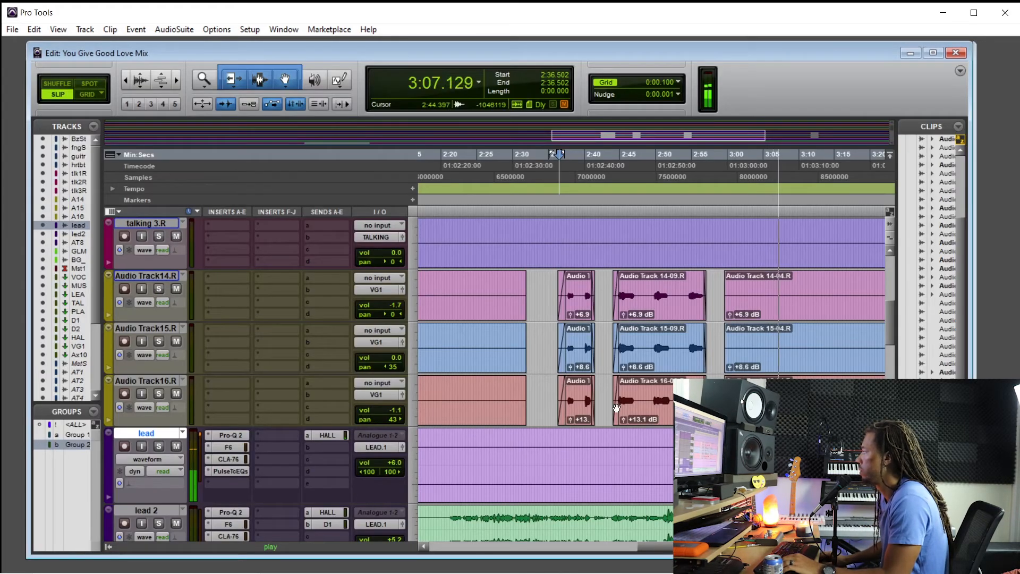
{"action": "left_click", "coordinate": [706, 458]}
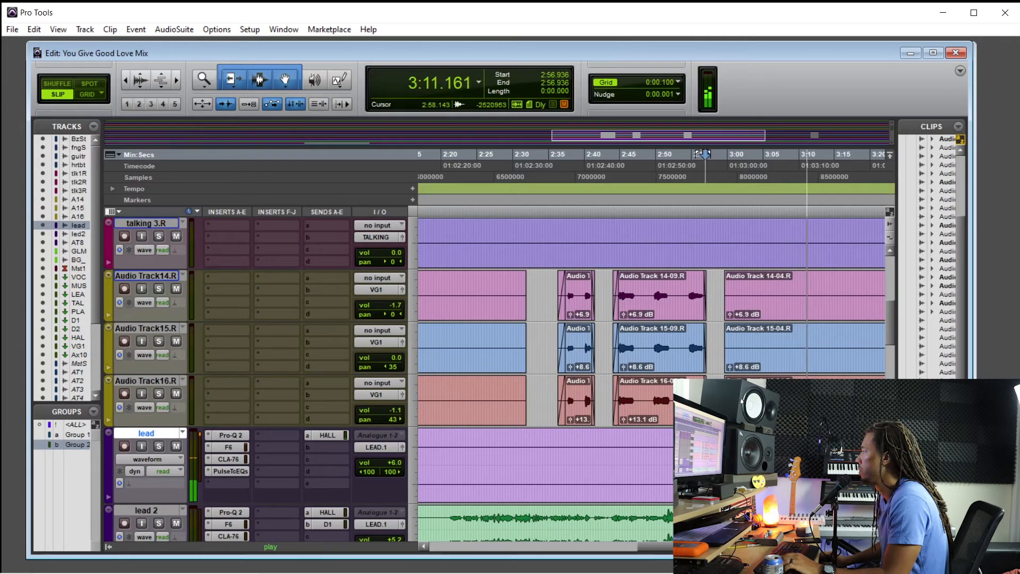
{"action": "scroll", "coordinate": [551, 462], "scroll_direction": "left", "scroll_amount": 2}
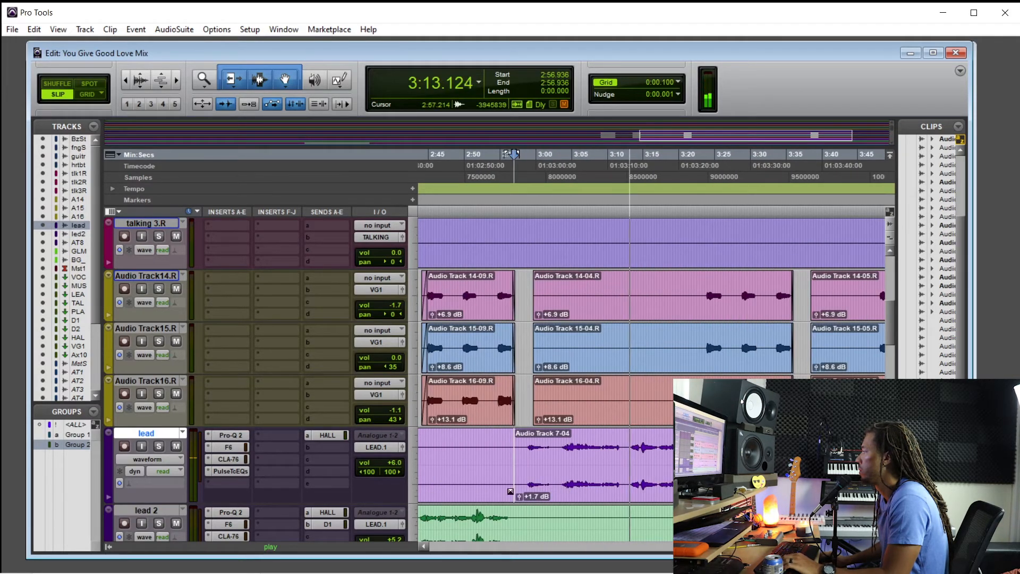
{"action": "left_click_drag", "start_coordinate": [519, 499], "coordinate": [522, 485]}
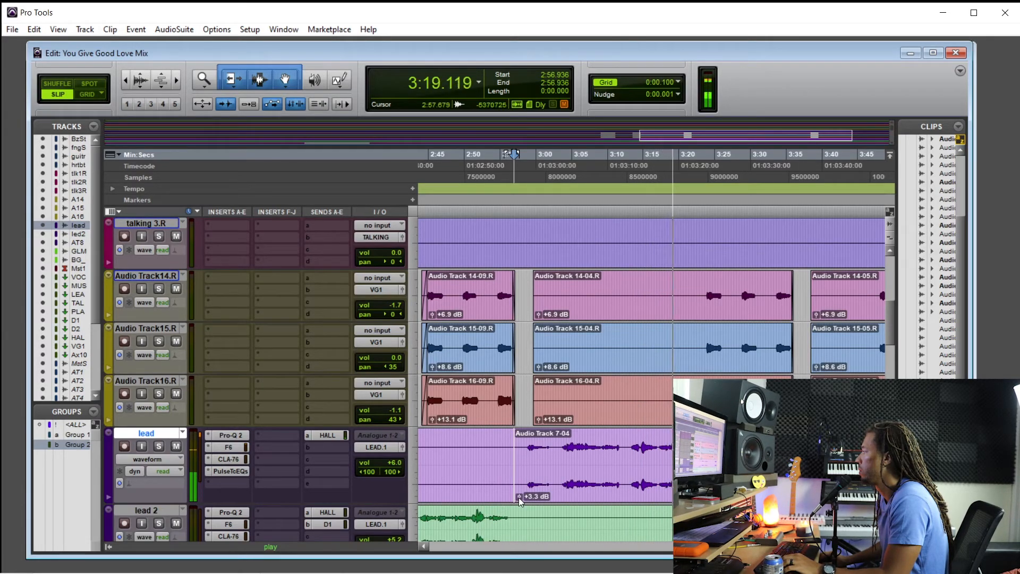
{"action": "left_click_drag", "start_coordinate": [519, 496], "coordinate": [520, 491]}
{"action": "key", "text": "space"}
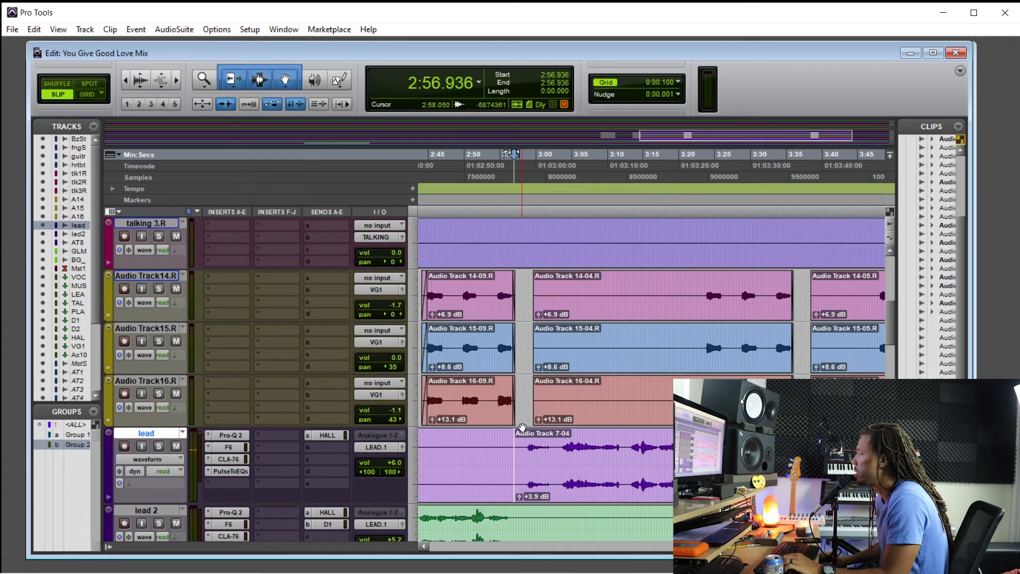
Step: Compare the waveform level of the early lead vocal section from 0:12.631 to 1:21.734 with the final lead section
{"action": "scroll", "coordinate": [590, 428], "scroll_direction": "left", "scroll_amount": 5}
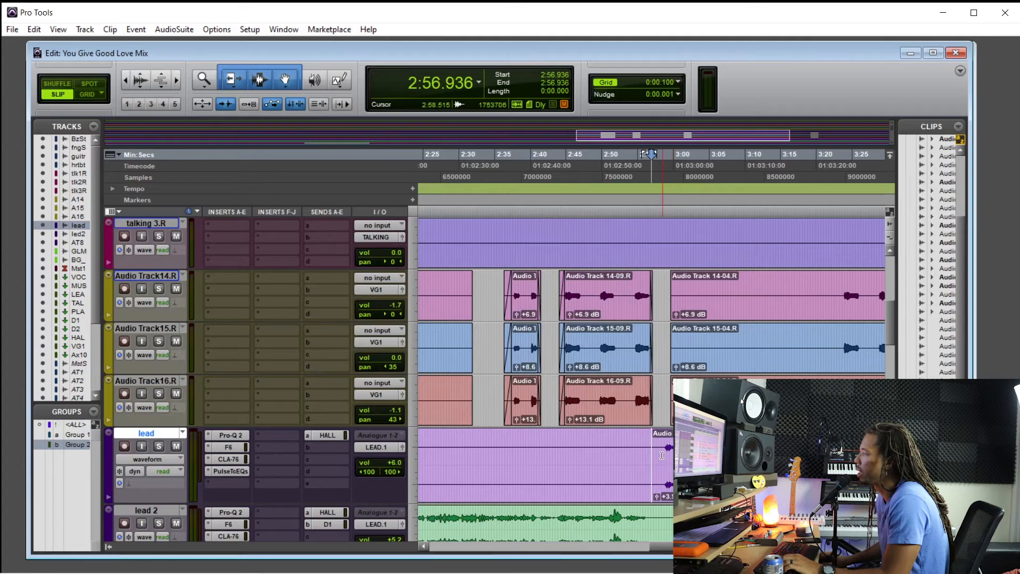
{"action": "scroll", "coordinate": [662, 455], "scroll_direction": "right", "scroll_amount": 3}
{"action": "scroll", "coordinate": [496, 457], "scroll_direction": "down", "scroll_amount": 4}
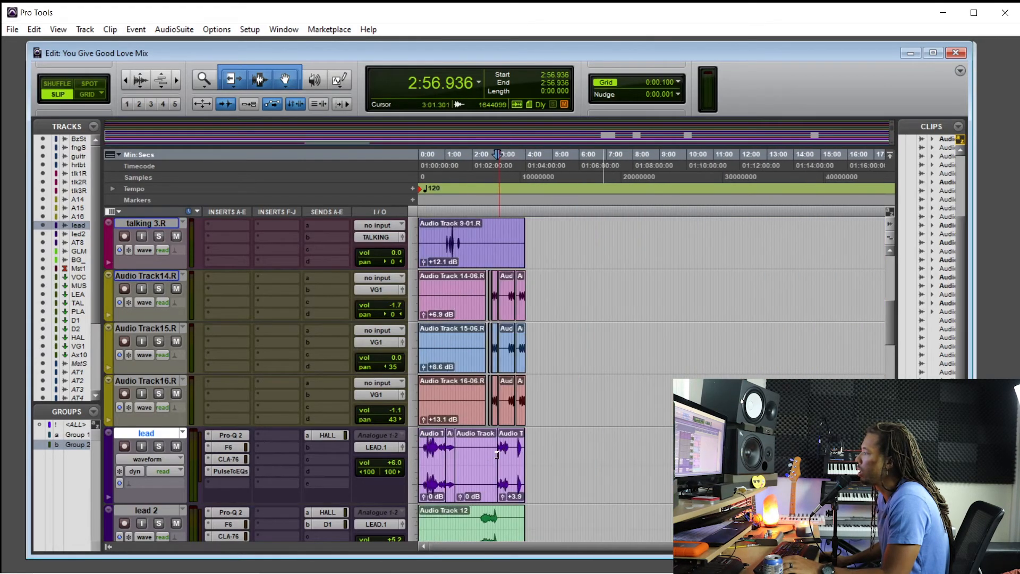
{"action": "scroll", "coordinate": [500, 456], "scroll_direction": "up", "scroll_amount": 1}
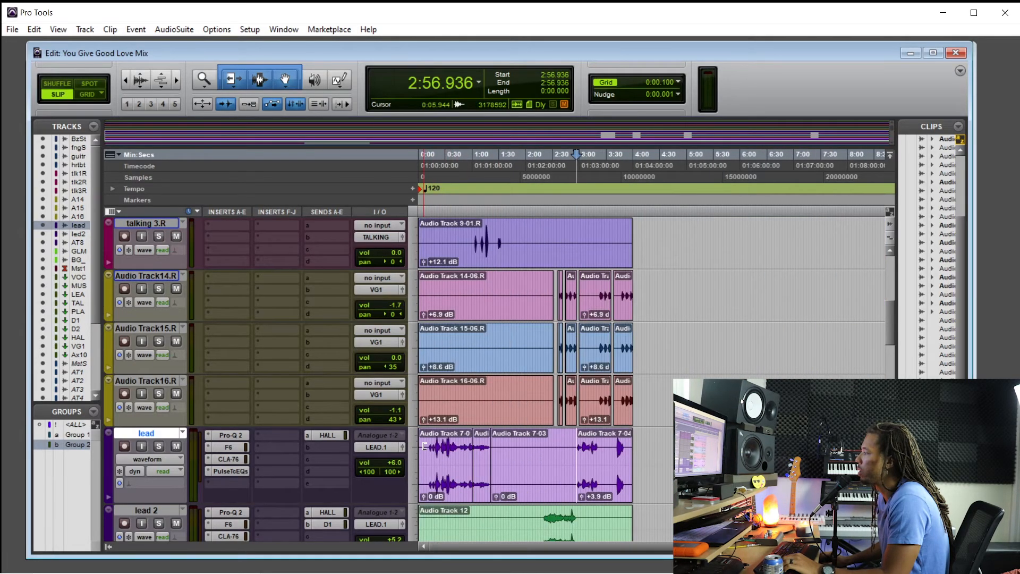
{"action": "left_click_drag", "start_coordinate": [430, 448], "coordinate": [491, 450]}
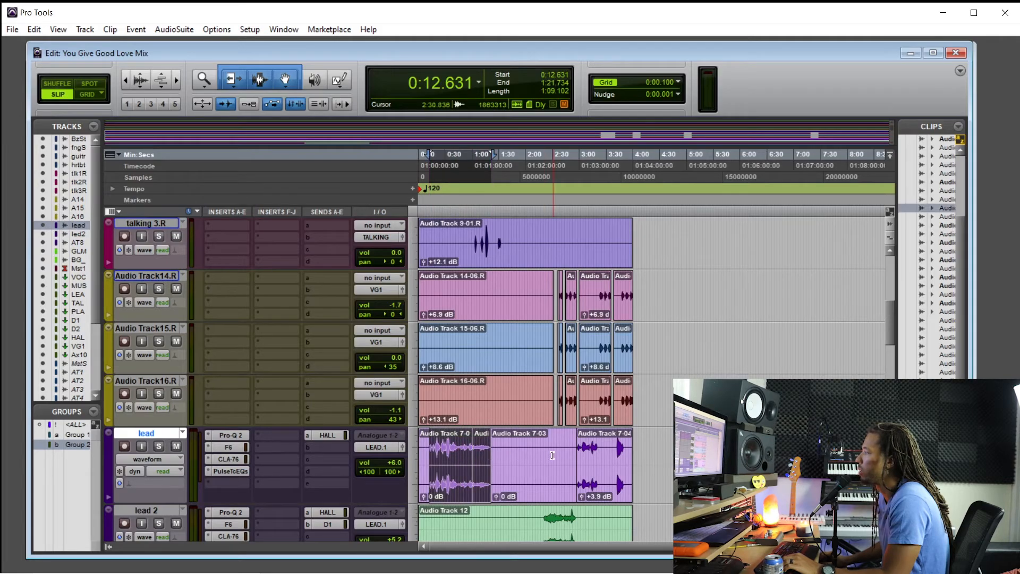
{"action": "left_click", "coordinate": [586, 449]}
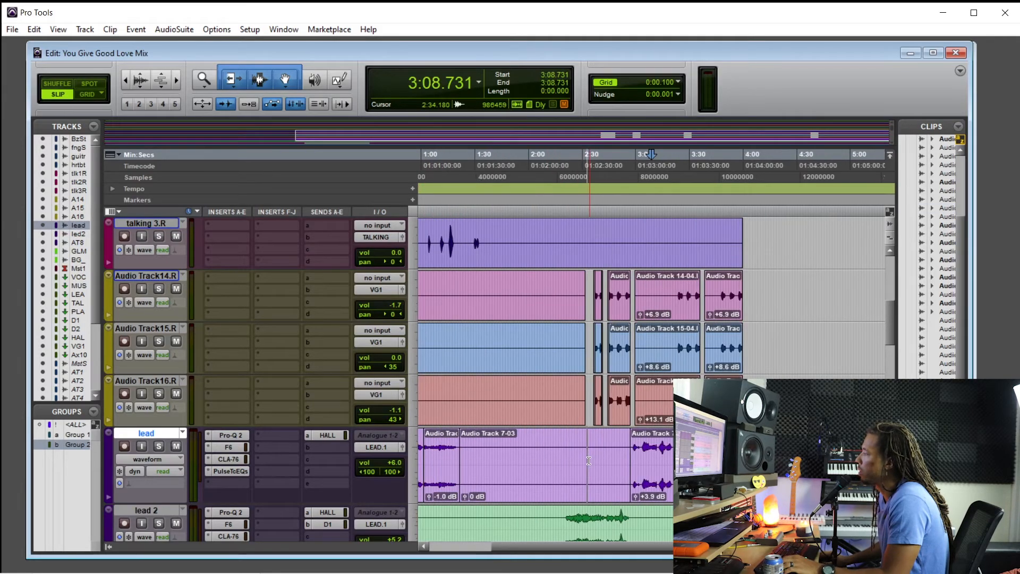
Step: Play the mix from 2:58.050 and raise the final lead vocal clip's gain to +4.5 dB
{"action": "scroll", "coordinate": [616, 446], "scroll_direction": "up", "scroll_amount": 3}
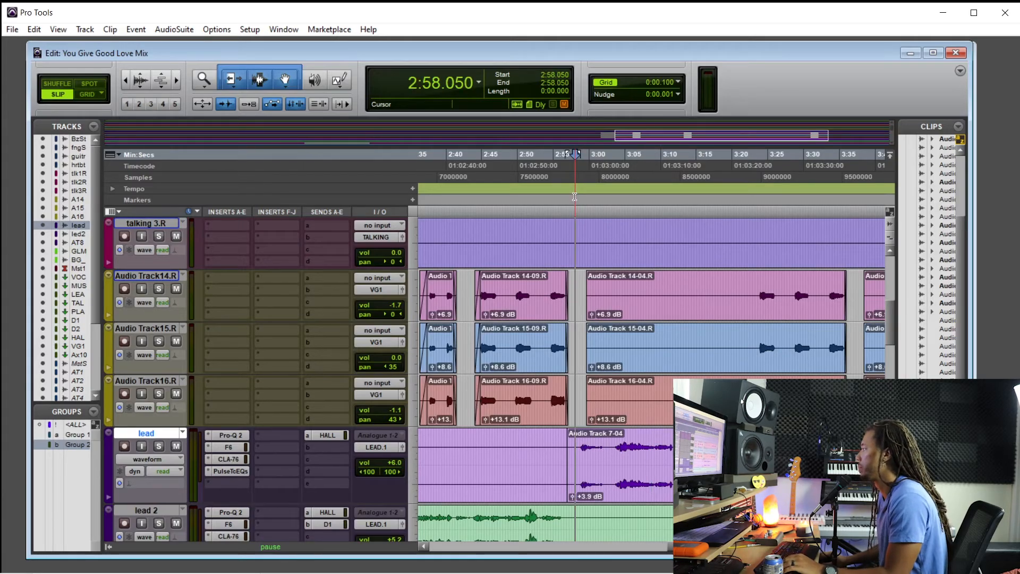
{"action": "key", "text": "space"}
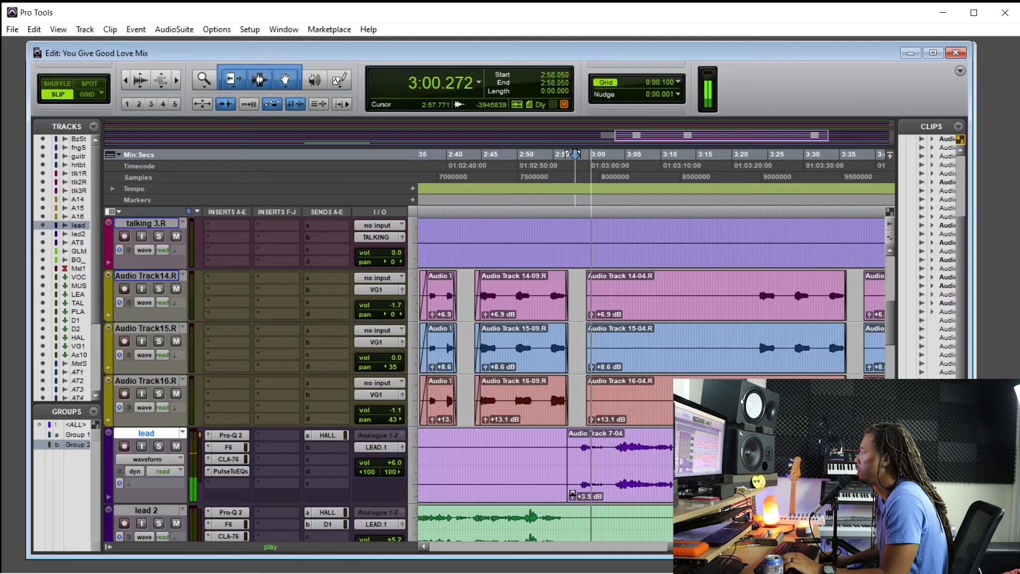
{"action": "left_click_drag", "start_coordinate": [573, 497], "coordinate": [573, 505]}
Step: Split the final lead vocal clip at 3:37.710
{"action": "left_click", "coordinate": [742, 444]}
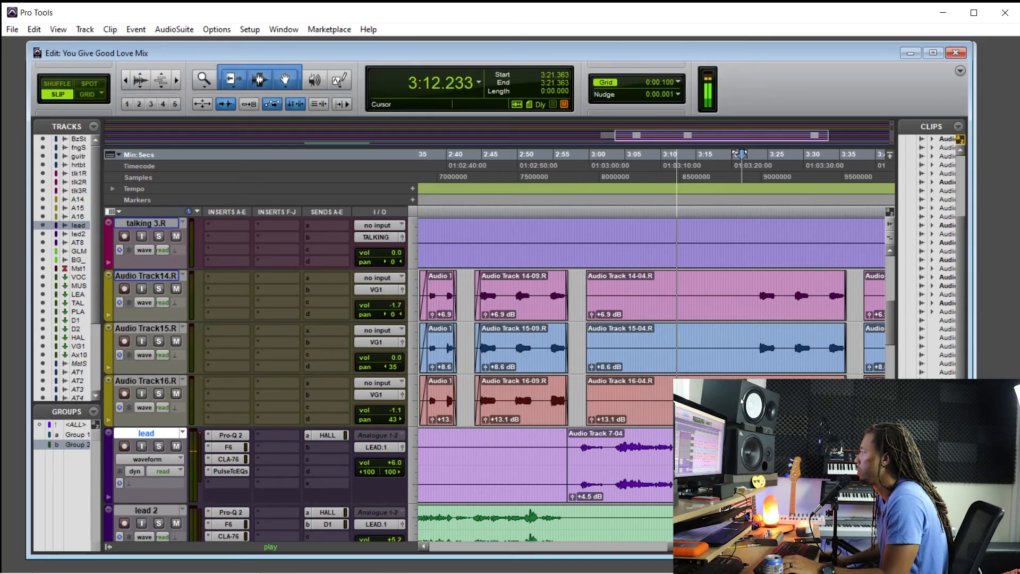
{"action": "key", "text": "ctrl+["}
{"action": "left_click", "coordinate": [755, 442]}
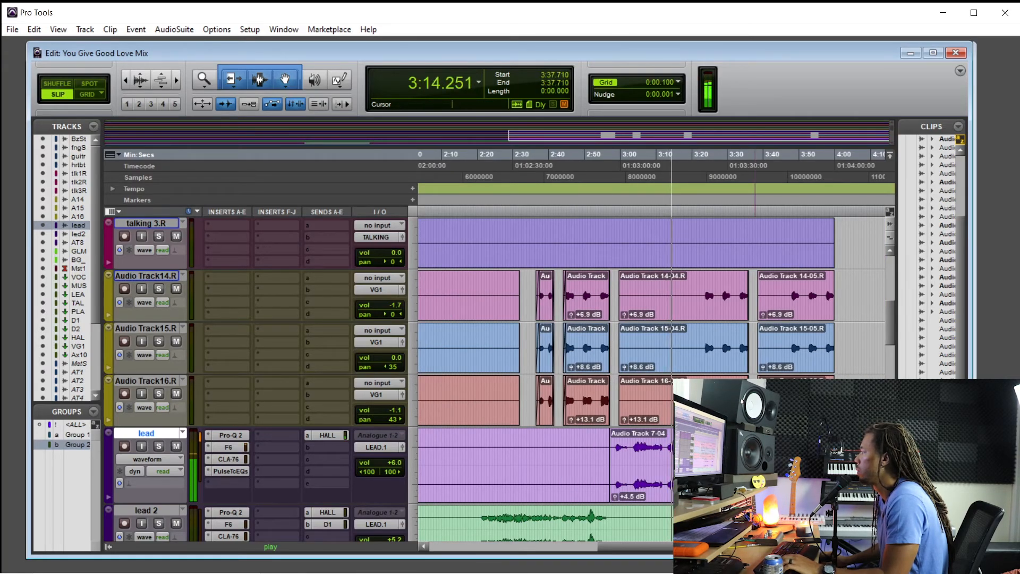
{"action": "key", "text": "ctrl+e"}
{"action": "key", "text": "ctrl+["}
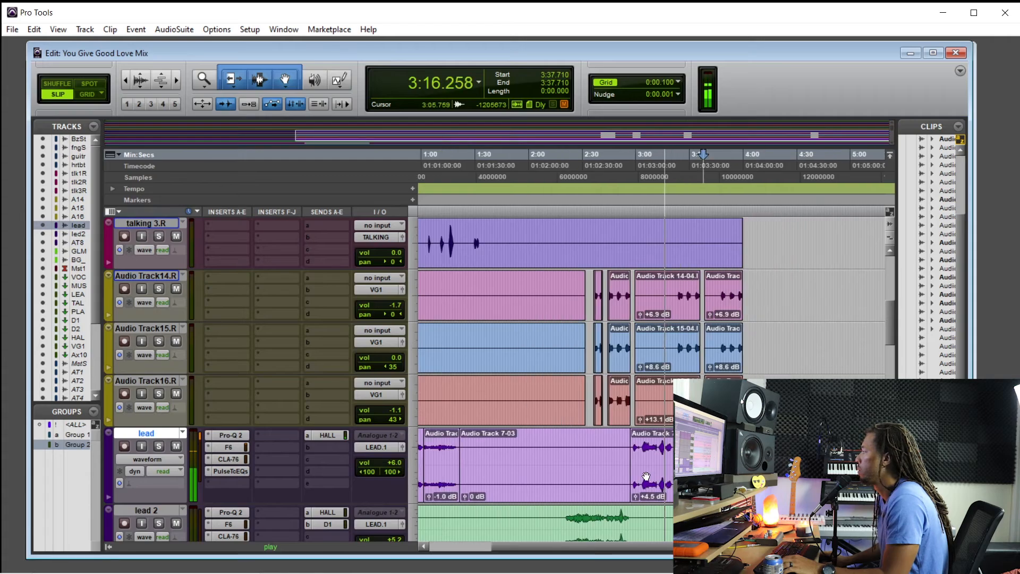
Step: Examine the lead and Audio Track 8 waveforms around 3:37 and play the mix from 3:23.406
{"action": "key", "text": "ctrl+["}
{"action": "scroll", "coordinate": [615, 454], "scroll_direction": "down", "scroll_amount": 3}
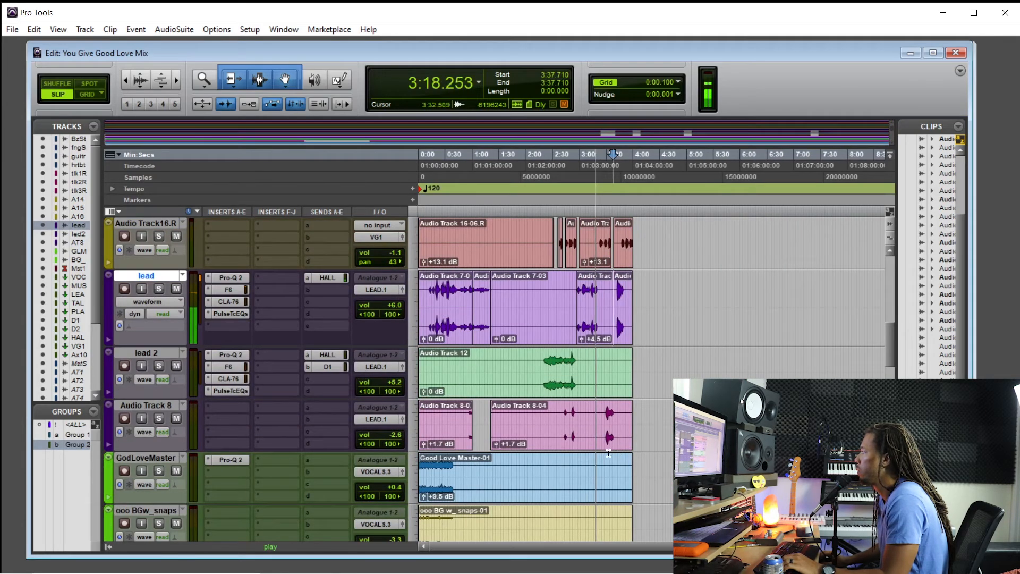
{"action": "key", "text": "ctrl+]"}
{"action": "key", "text": "ctrl+]"}
{"action": "key", "text": "ctrl+]"}
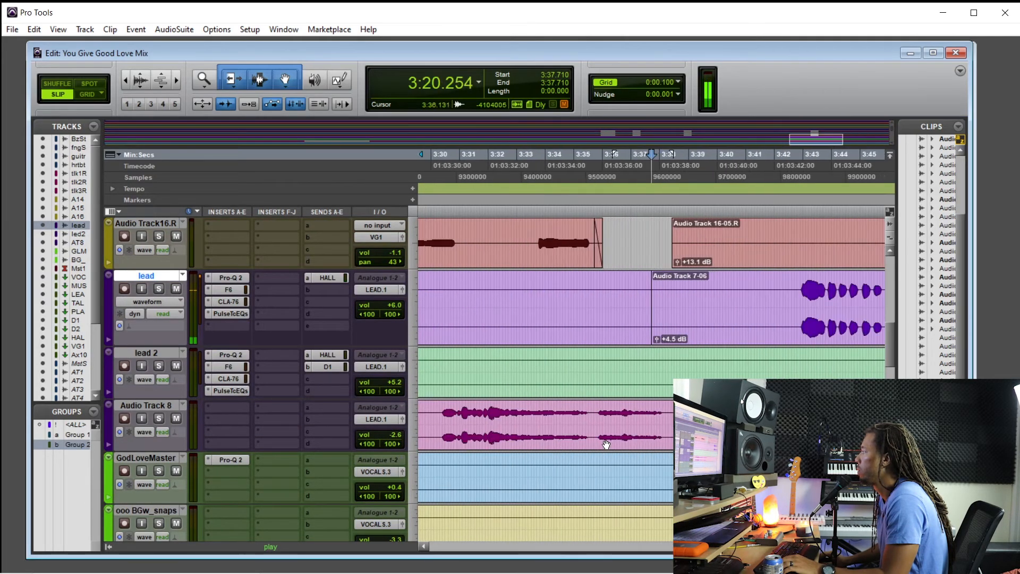
{"action": "key", "text": "ctrl+["}
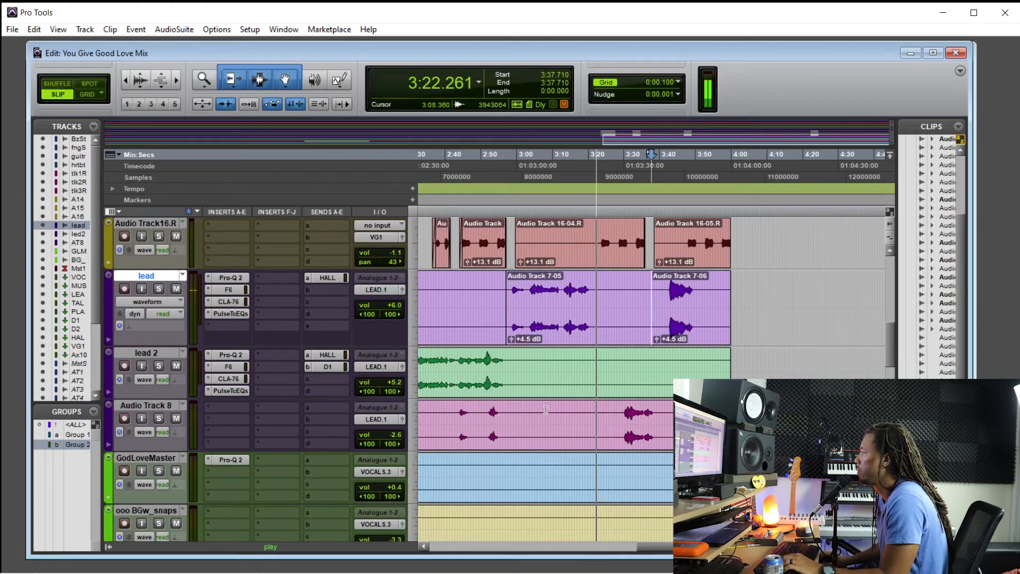
{"action": "key", "text": "space"}
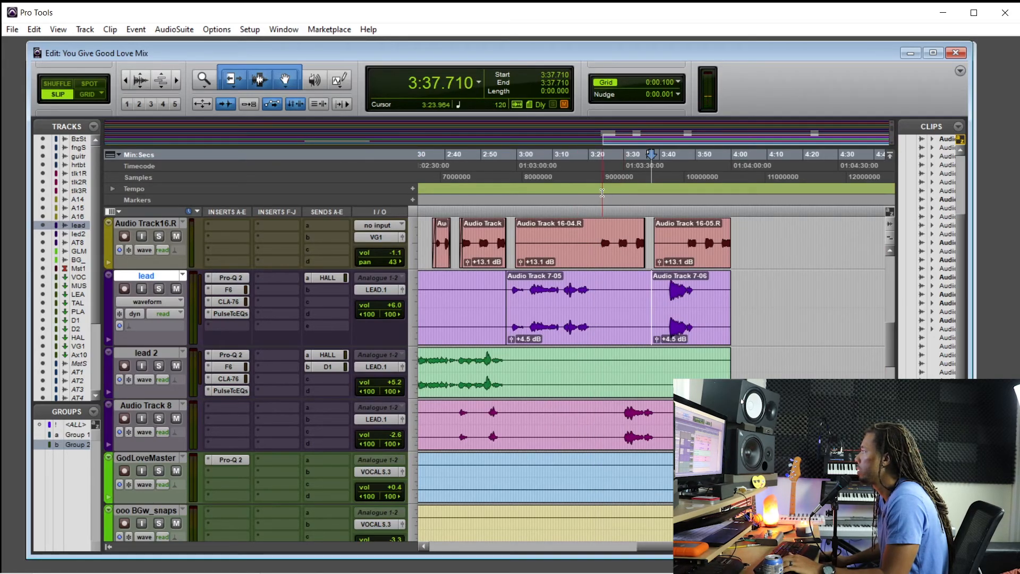
{"action": "left_click", "coordinate": [600, 182]}
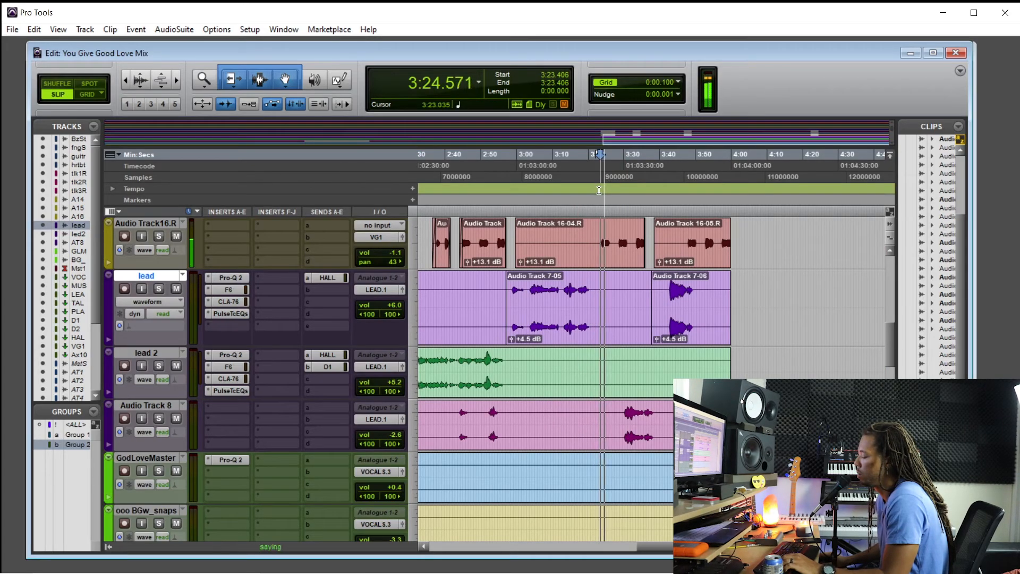
Step: Stop playback and select Audio Tracks 14.R through 16.R
{"action": "scroll", "coordinate": [584, 400], "scroll_direction": "up", "scroll_amount": 3}
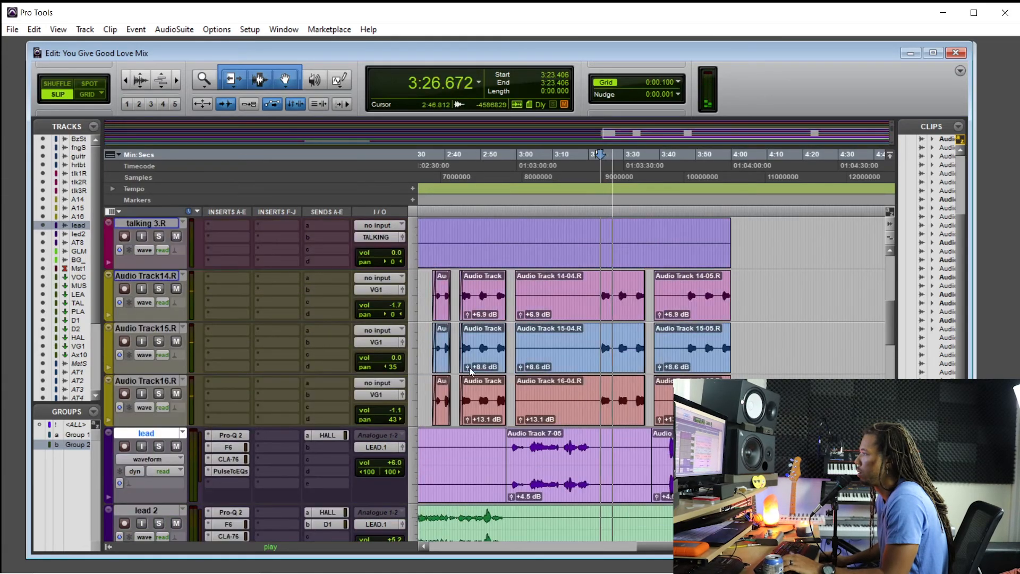
{"action": "left_click", "coordinate": [151, 276]}
{"action": "key", "text": "space"}
{"action": "left_click", "coordinate": [163, 380], "text": "shift"}
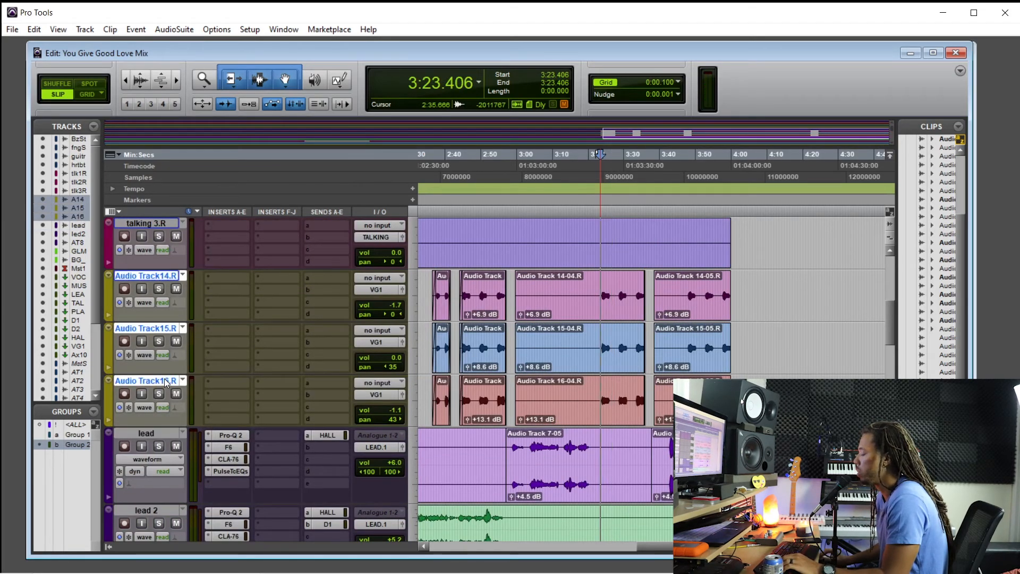
Step: Insert the stereo delay BT Oilcan Echo TLE2S-3 in the first insert slot of the D2 aux track
{"action": "key", "text": "ctrl+equal"}
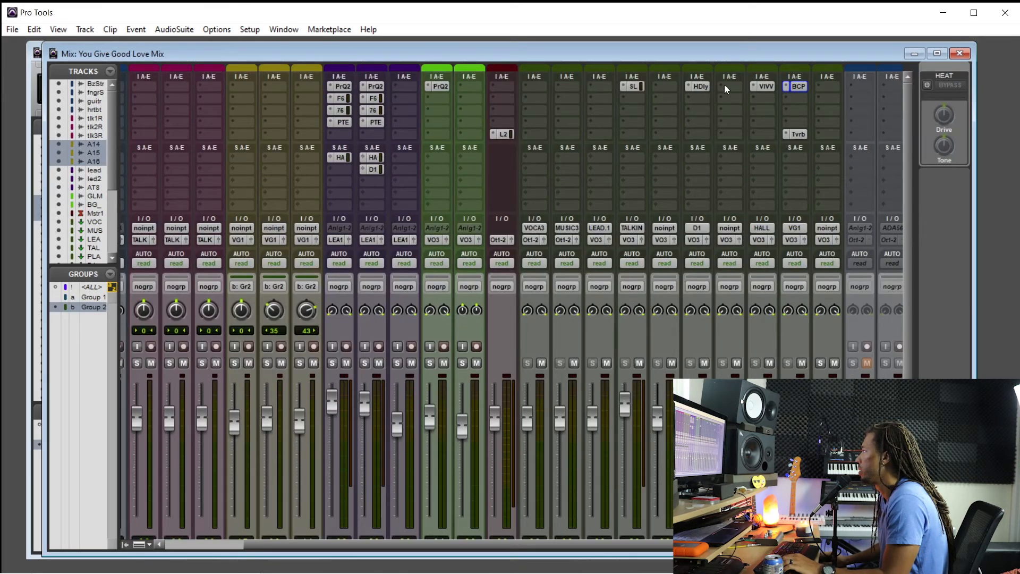
{"action": "left_click", "coordinate": [726, 88]}
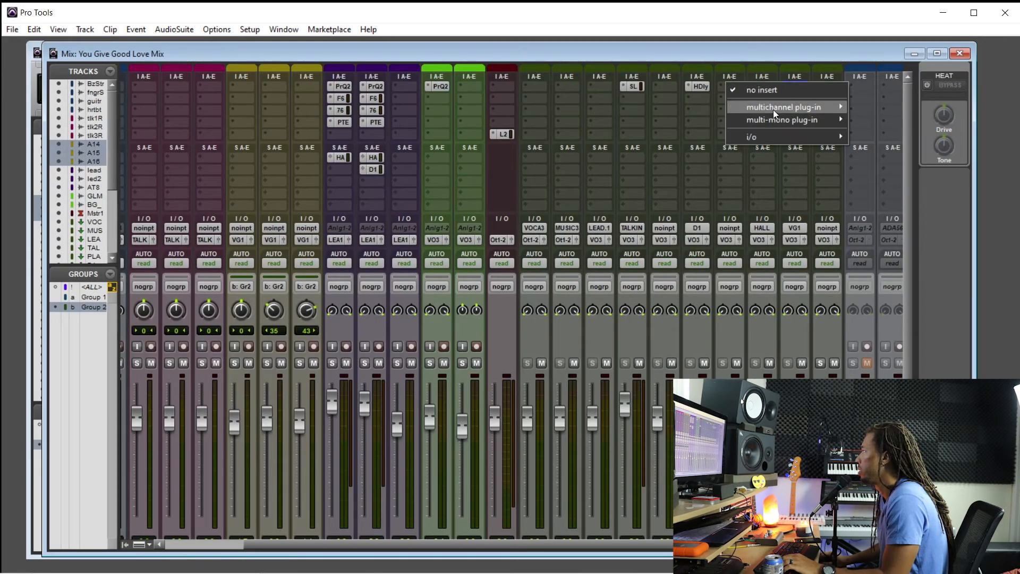
{"action": "mouse_move", "coordinate": [774, 109]}
{"action": "mouse_move", "coordinate": [894, 156]}
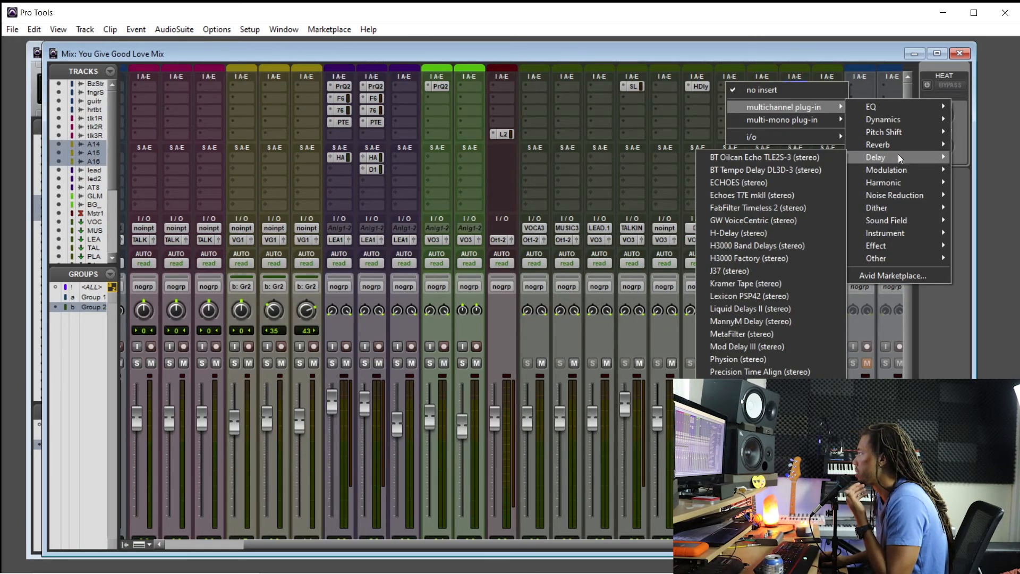
{"action": "left_click", "coordinate": [793, 158]}
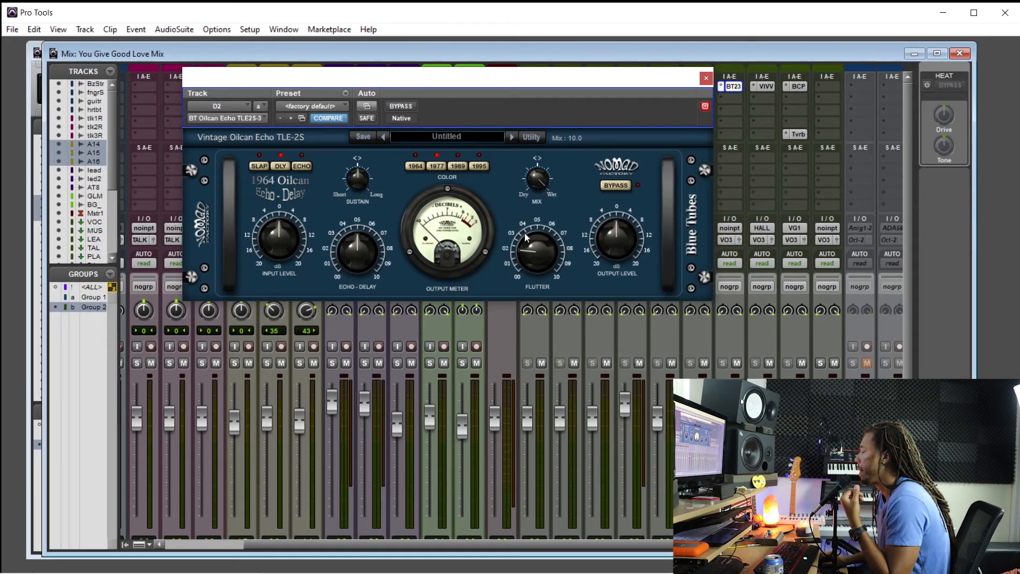
Step: Close the echo plug-in and assign the first send of the VG1 aux track to the D2 track
{"action": "left_click", "coordinate": [704, 80]}
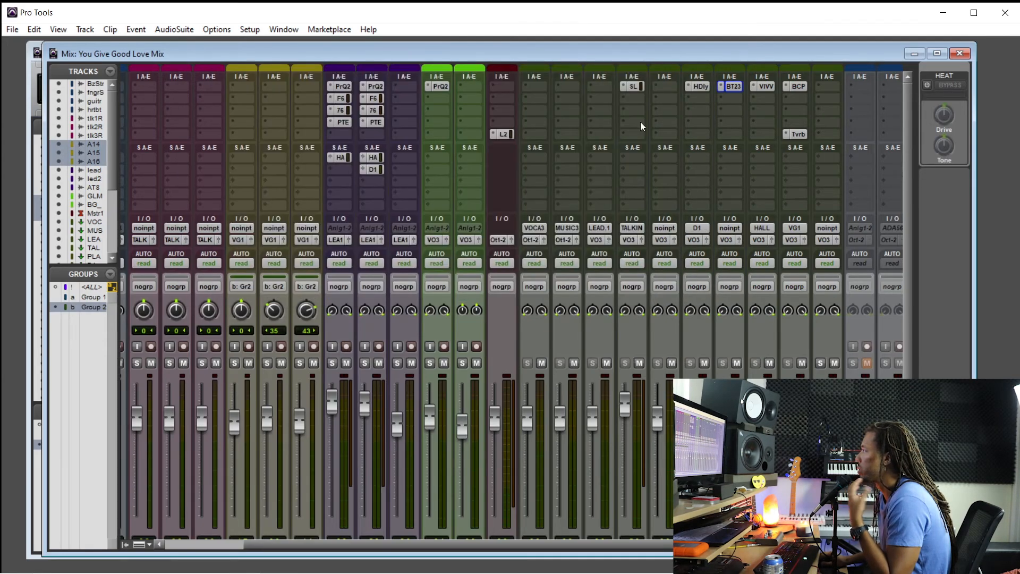
{"action": "scroll", "coordinate": [762, 311], "scroll_direction": "down", "scroll_amount": 3}
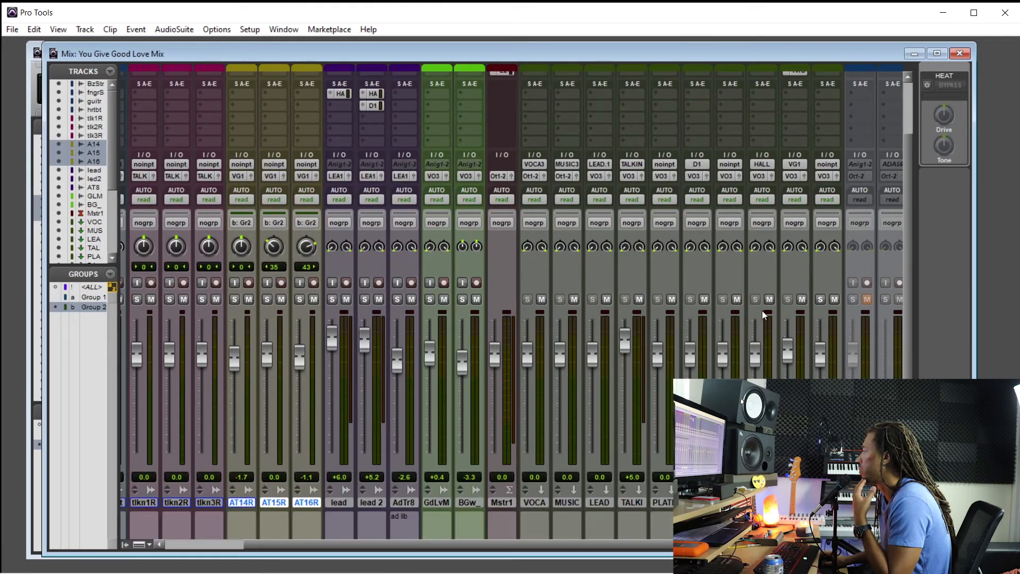
{"action": "scroll", "coordinate": [513, 303], "scroll_direction": "up", "scroll_amount": 3}
{"action": "left_click", "coordinate": [791, 158]}
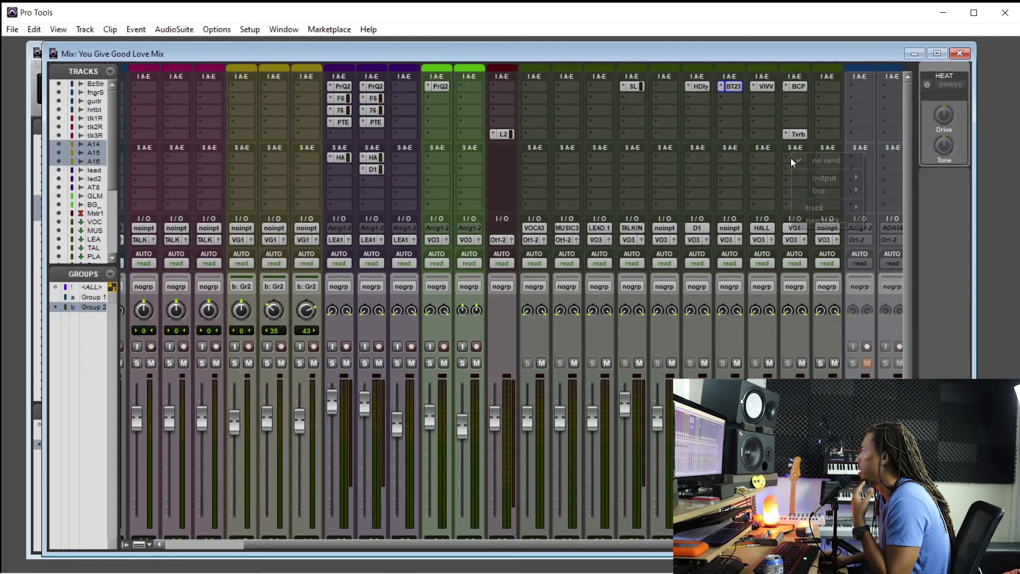
{"action": "mouse_move", "coordinate": [840, 207]}
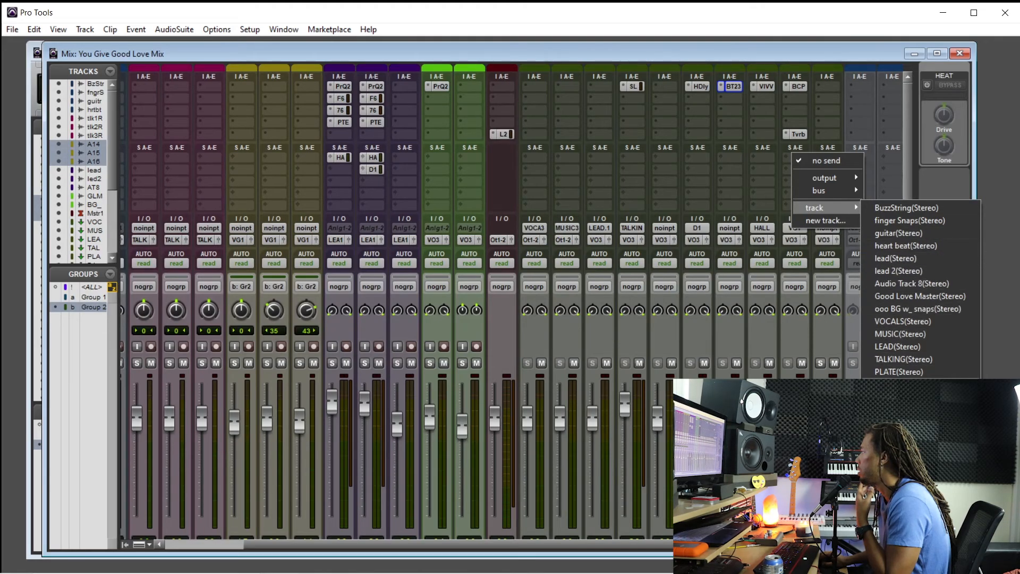
{"action": "left_click", "coordinate": [931, 269]}
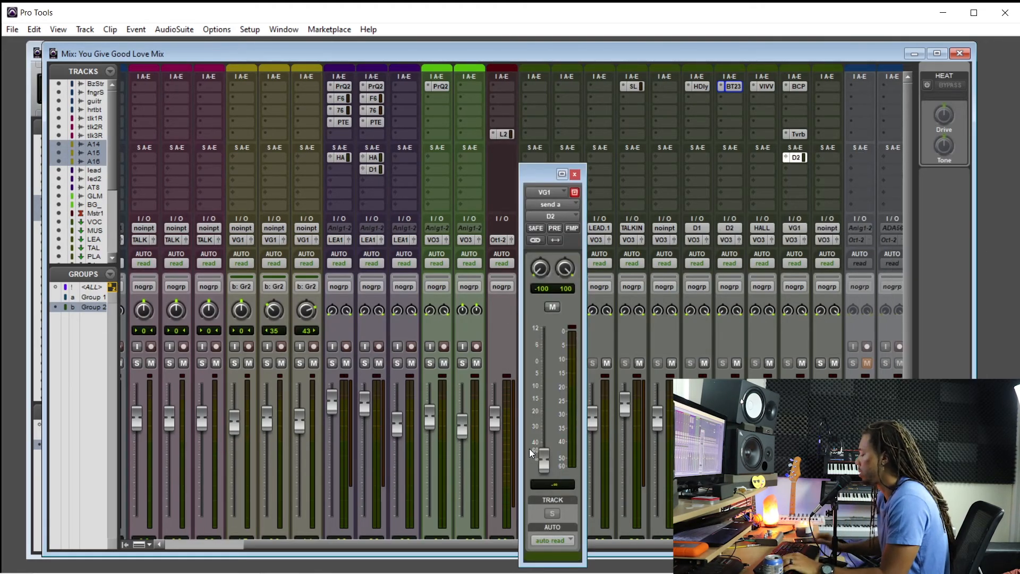
Step: Play the mix from 3:23.406 and raise the VG1 send to D2 to -7.5 dB
{"action": "key", "text": "ctrl+equal"}
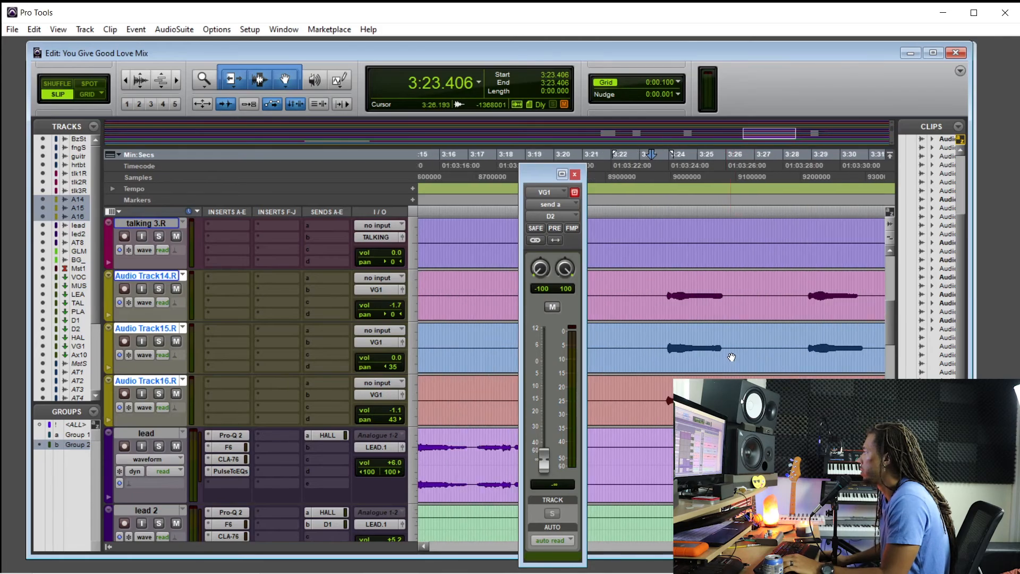
{"action": "key", "text": "ctrl+bracketleft"}
{"action": "key", "text": "space"}
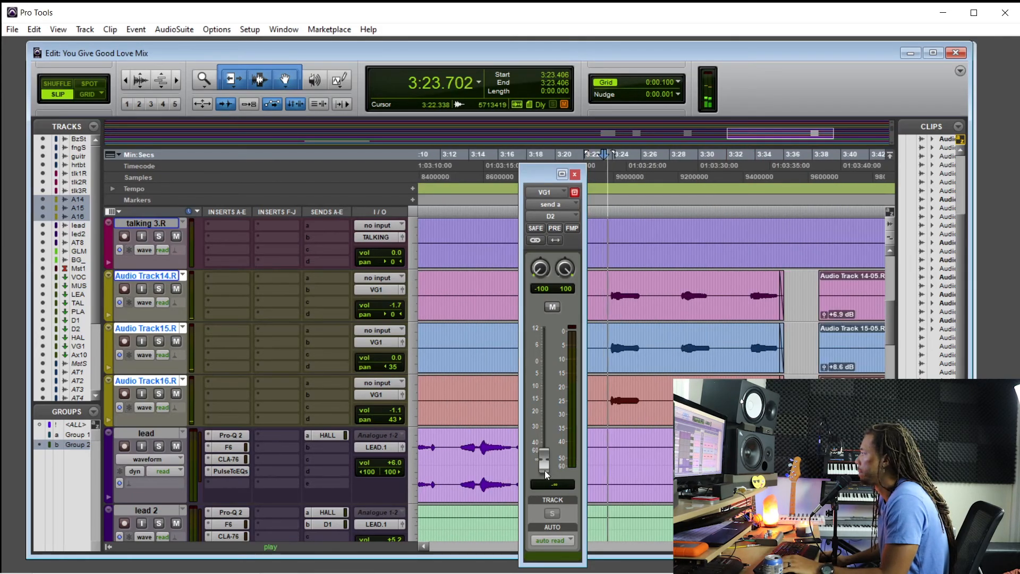
{"action": "left_click_drag", "start_coordinate": [545, 471], "coordinate": [551, 381]}
Step: Switch the Oilcan Echo on D2 to Echo mode and lower the VG1 send to -8.4 dB
{"action": "key", "text": "ctrl+equal"}
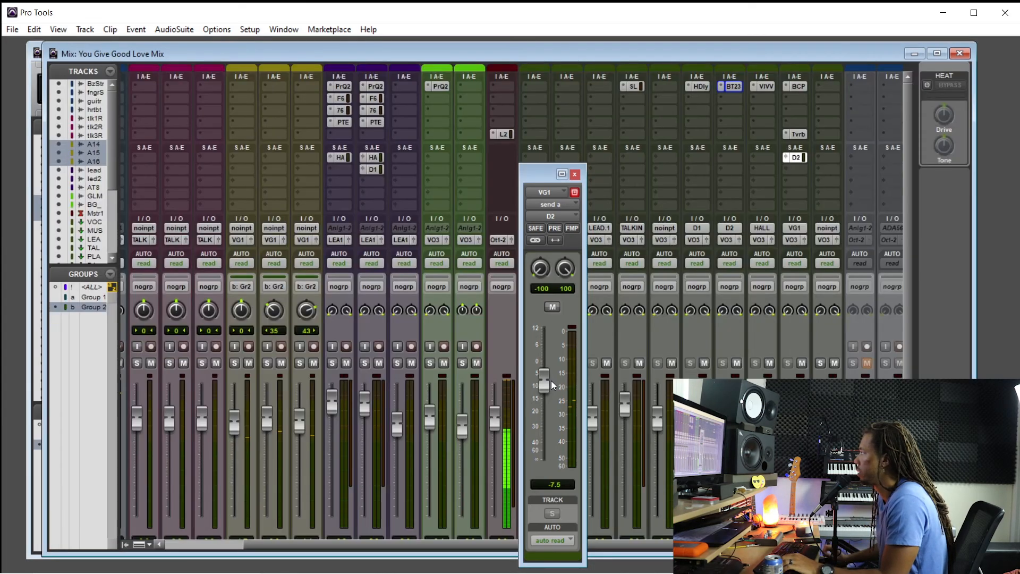
{"action": "left_click", "coordinate": [731, 86]}
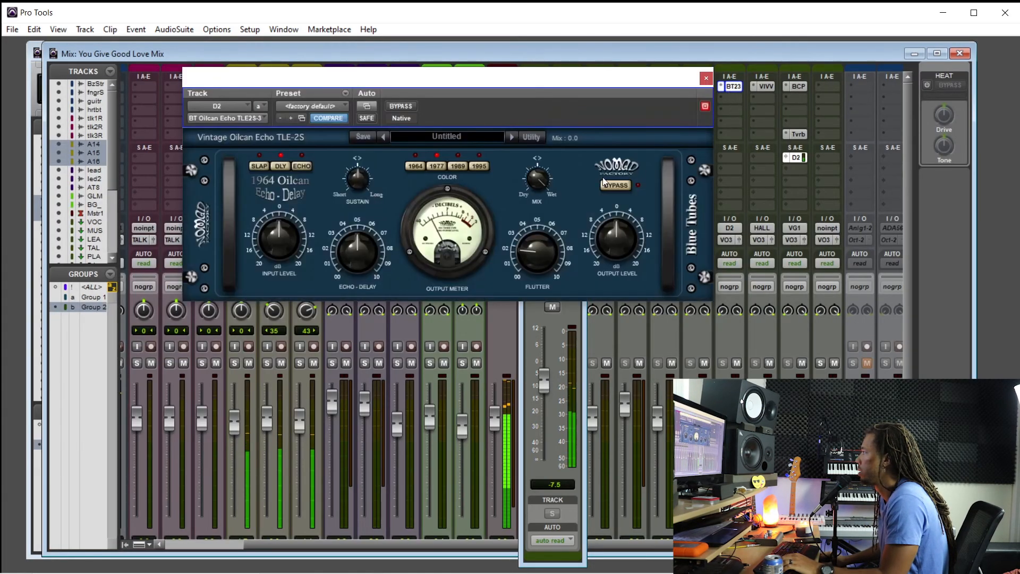
{"action": "left_click", "coordinate": [298, 167]}
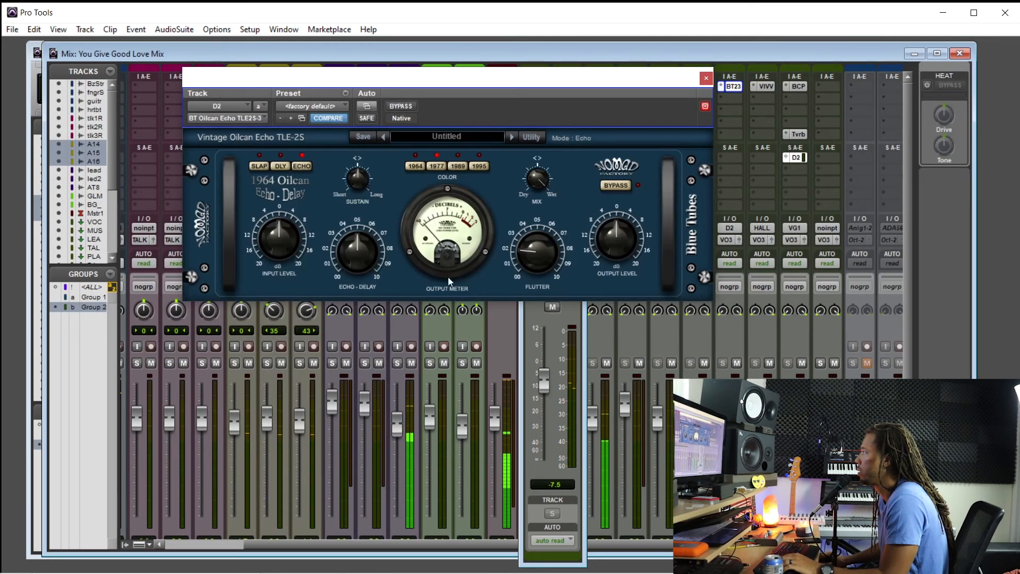
{"action": "left_click_drag", "start_coordinate": [546, 389], "coordinate": [548, 389]}
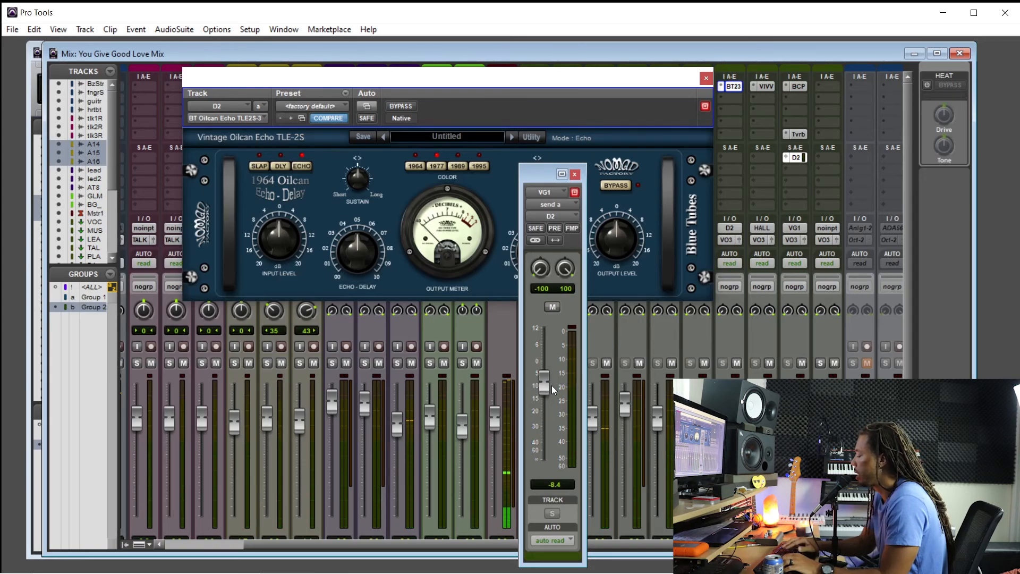
Step: Raise the VG1 send to D2 to -7.0 dB and set the Oilcan Echo's Flutter to 2.8
{"action": "key", "text": "ctrl+equal"}
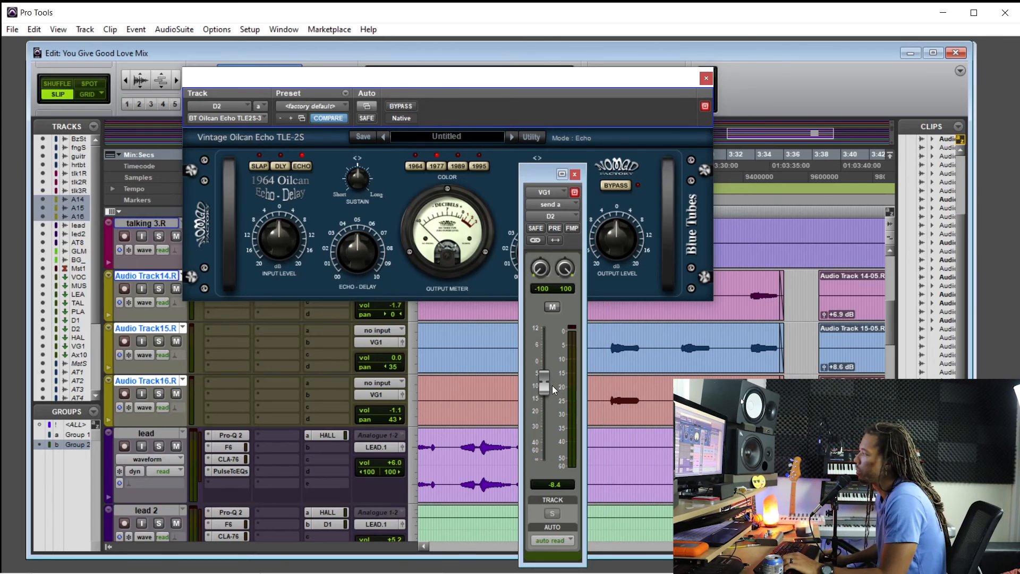
{"action": "left_click_drag", "start_coordinate": [546, 388], "coordinate": [546, 381]}
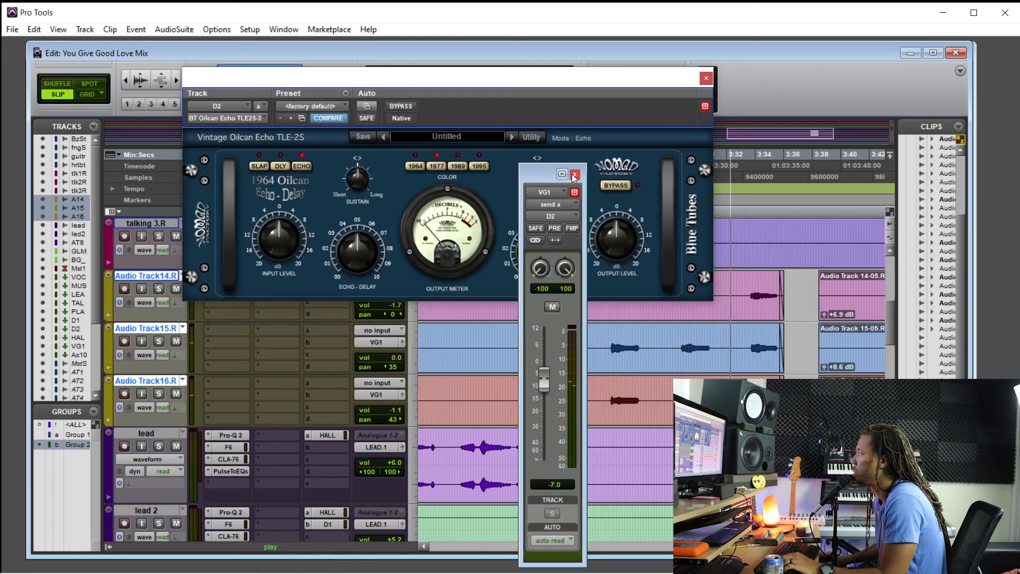
{"action": "left_click_drag", "start_coordinate": [541, 174], "coordinate": [433, 187]}
{"action": "left_click_drag", "start_coordinate": [534, 256], "coordinate": [533, 249]}
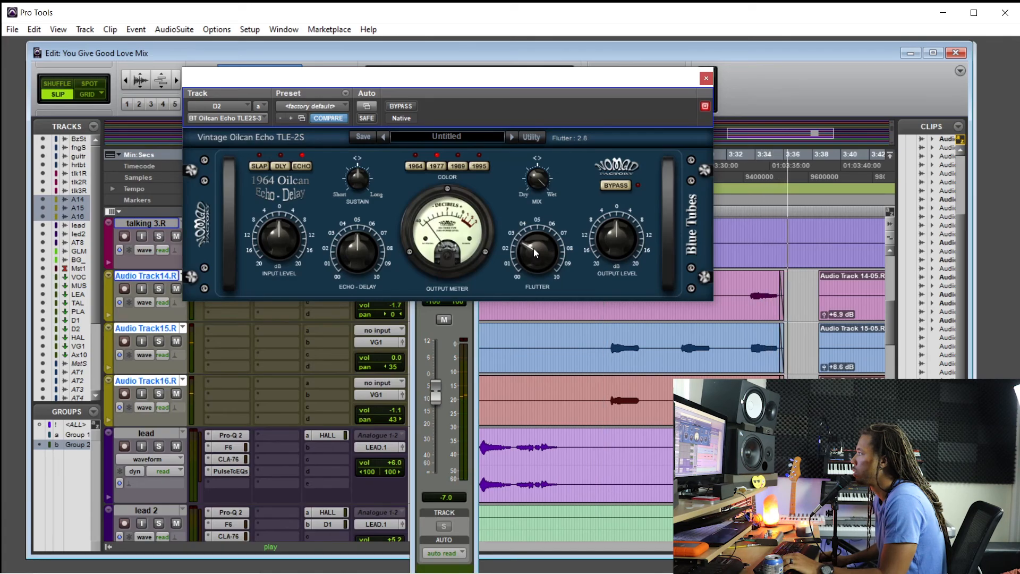
{"action": "left_click", "coordinate": [439, 388]}
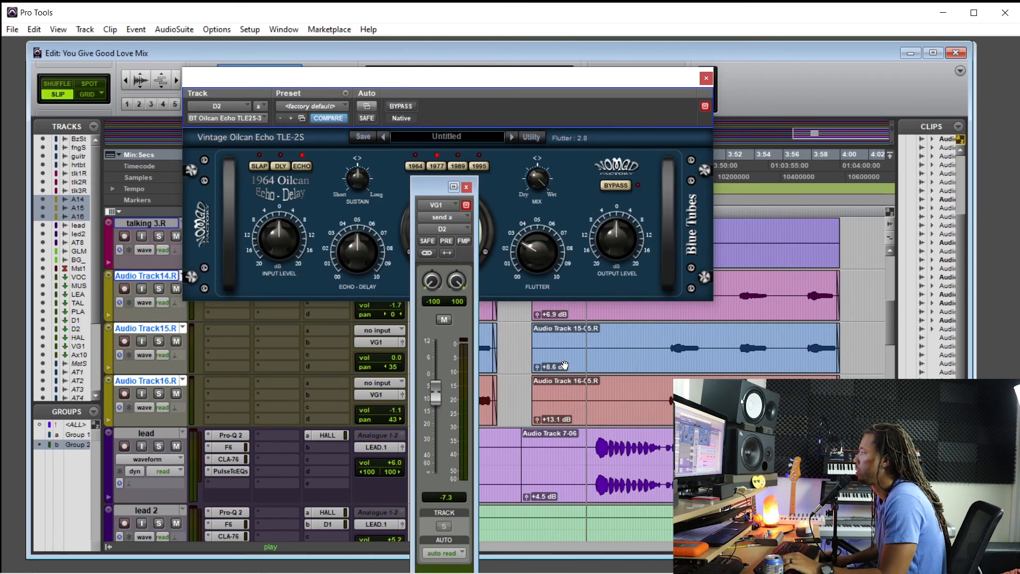
Step: Set the clip gain of Audio Track 7-06 on the lead track to -1.0 dB
{"action": "left_click", "coordinate": [525, 496], "text": "alt"}
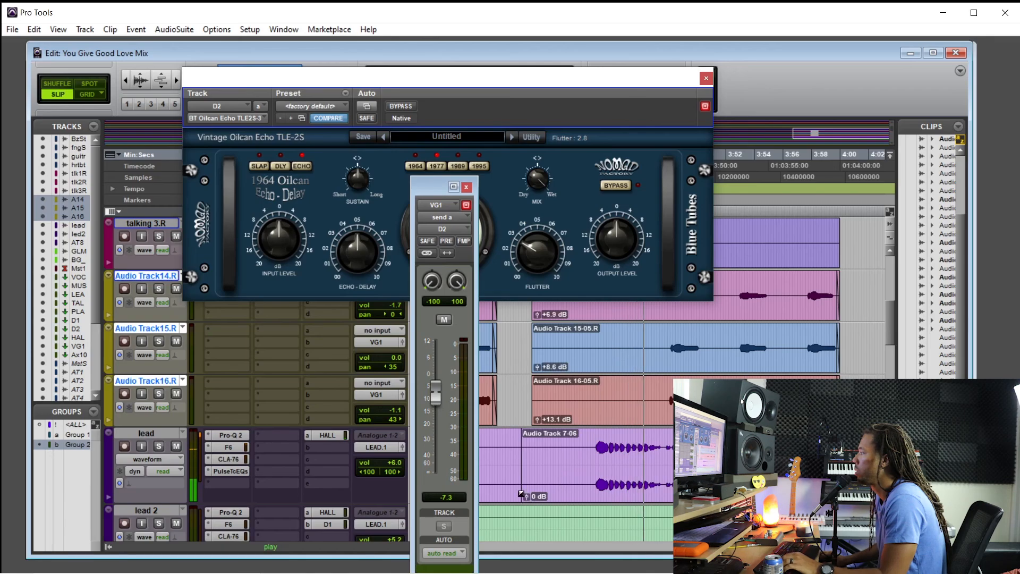
{"action": "left_click_drag", "start_coordinate": [525, 497], "coordinate": [527, 507]}
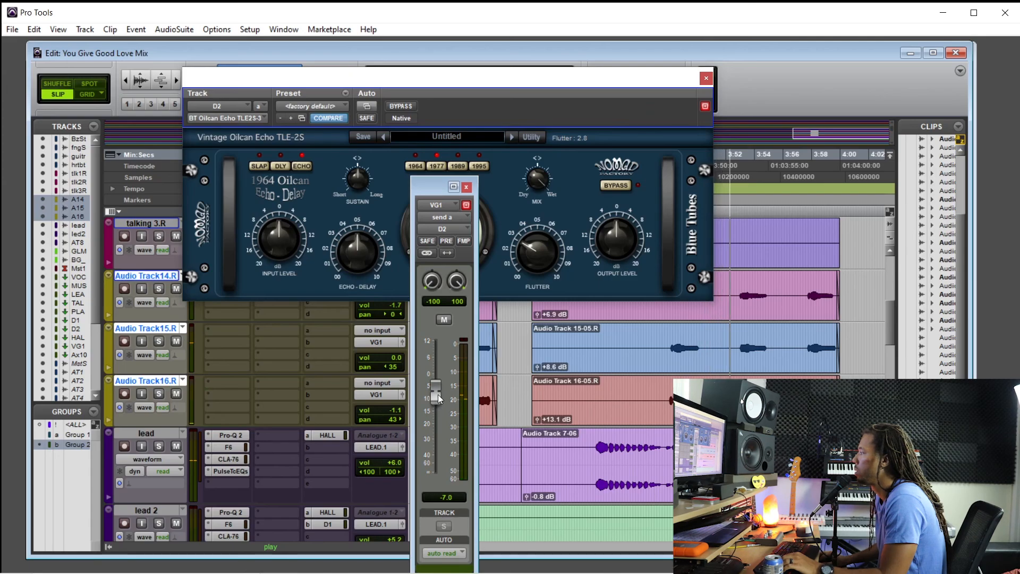
{"action": "left_click_drag", "start_coordinate": [526, 498], "coordinate": [527, 499]}
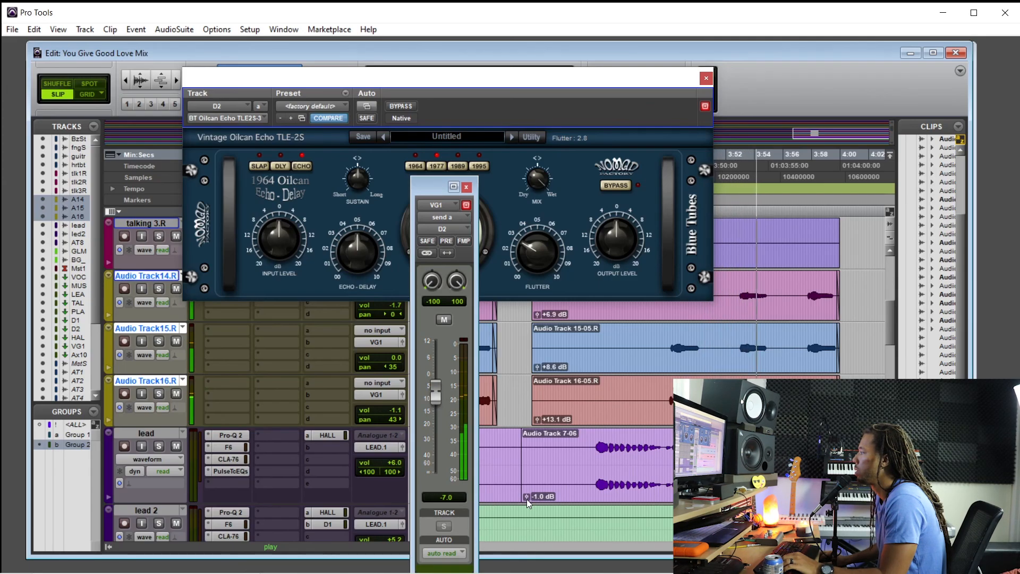
Step: Close the VG1 send and Oilcan Echo windows and stop playback
{"action": "left_click", "coordinate": [466, 187]}
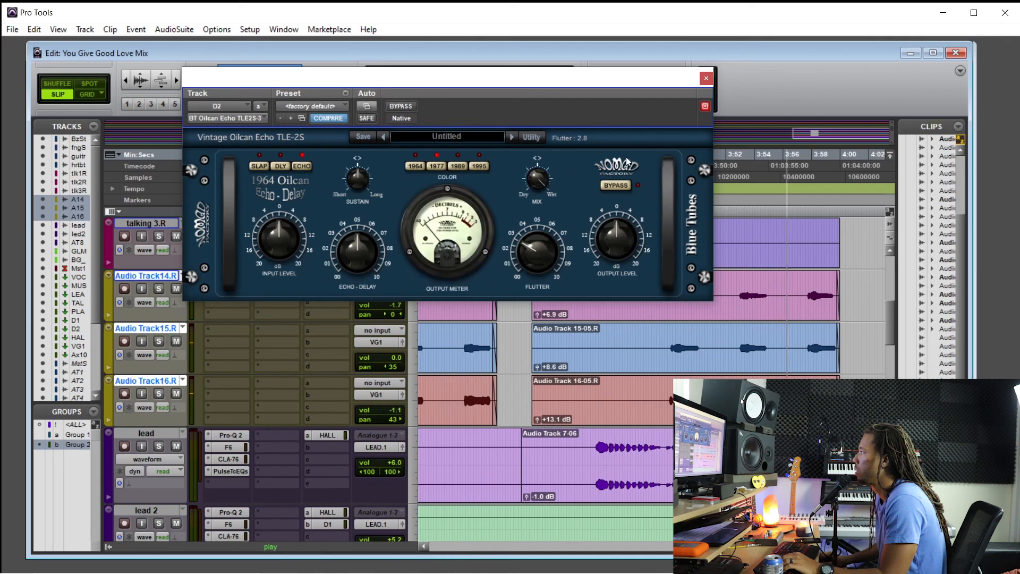
{"action": "left_click", "coordinate": [706, 78]}
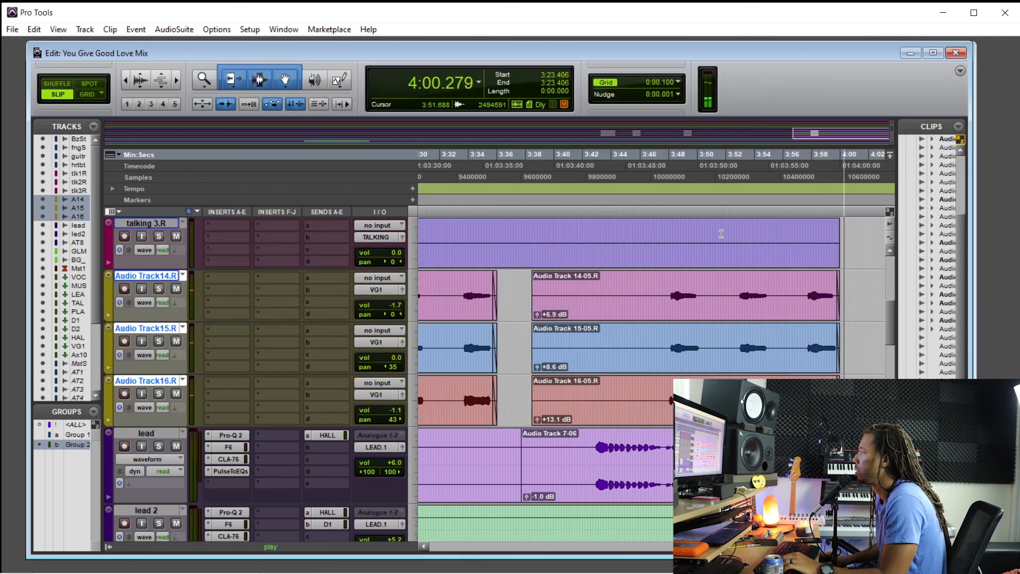
{"action": "key", "text": "ctrl+bracketleft"}
{"action": "key", "text": "ctrl+bracketleft"}
{"action": "key", "text": "space"}
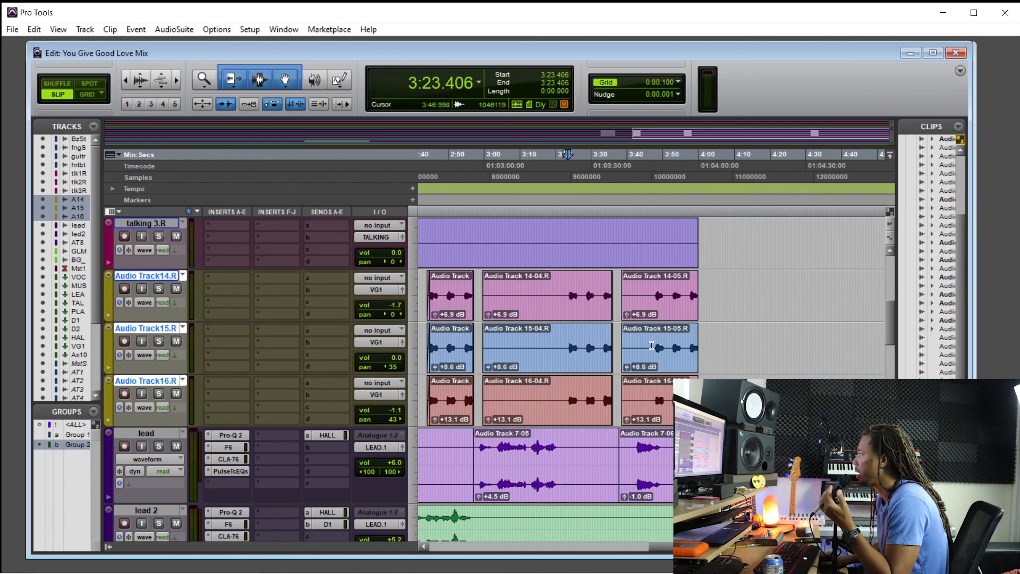
Step: Select only Audio Track 14.R
{"action": "left_click", "coordinate": [144, 277]}
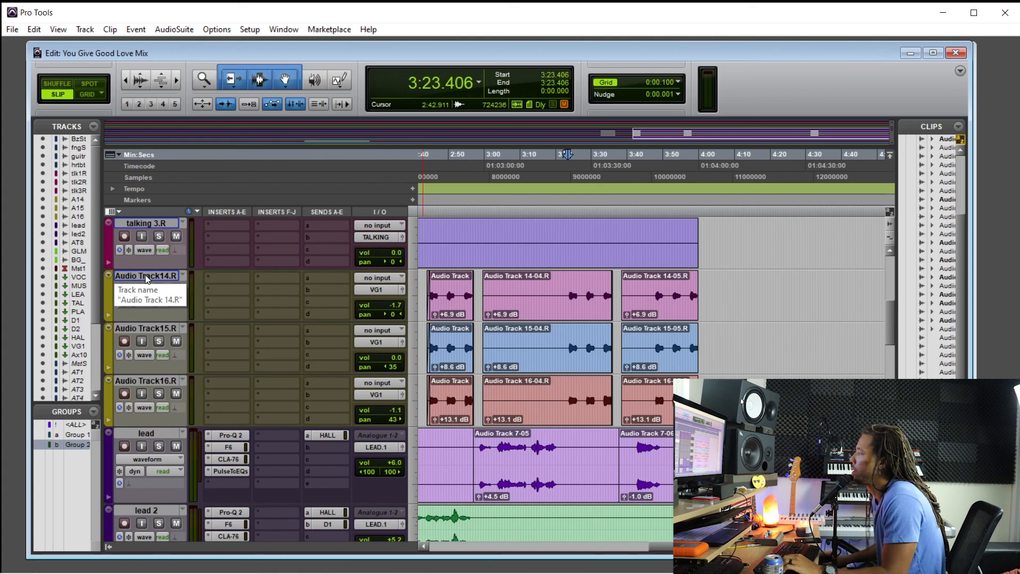
{"action": "scroll", "coordinate": [738, 348], "scroll_direction": "up", "scroll_amount": 2}
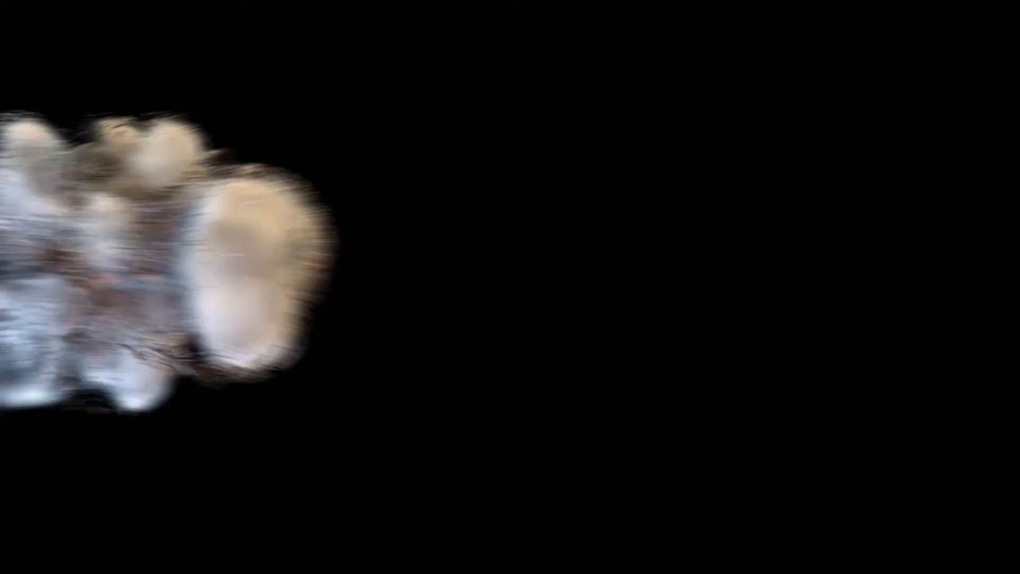